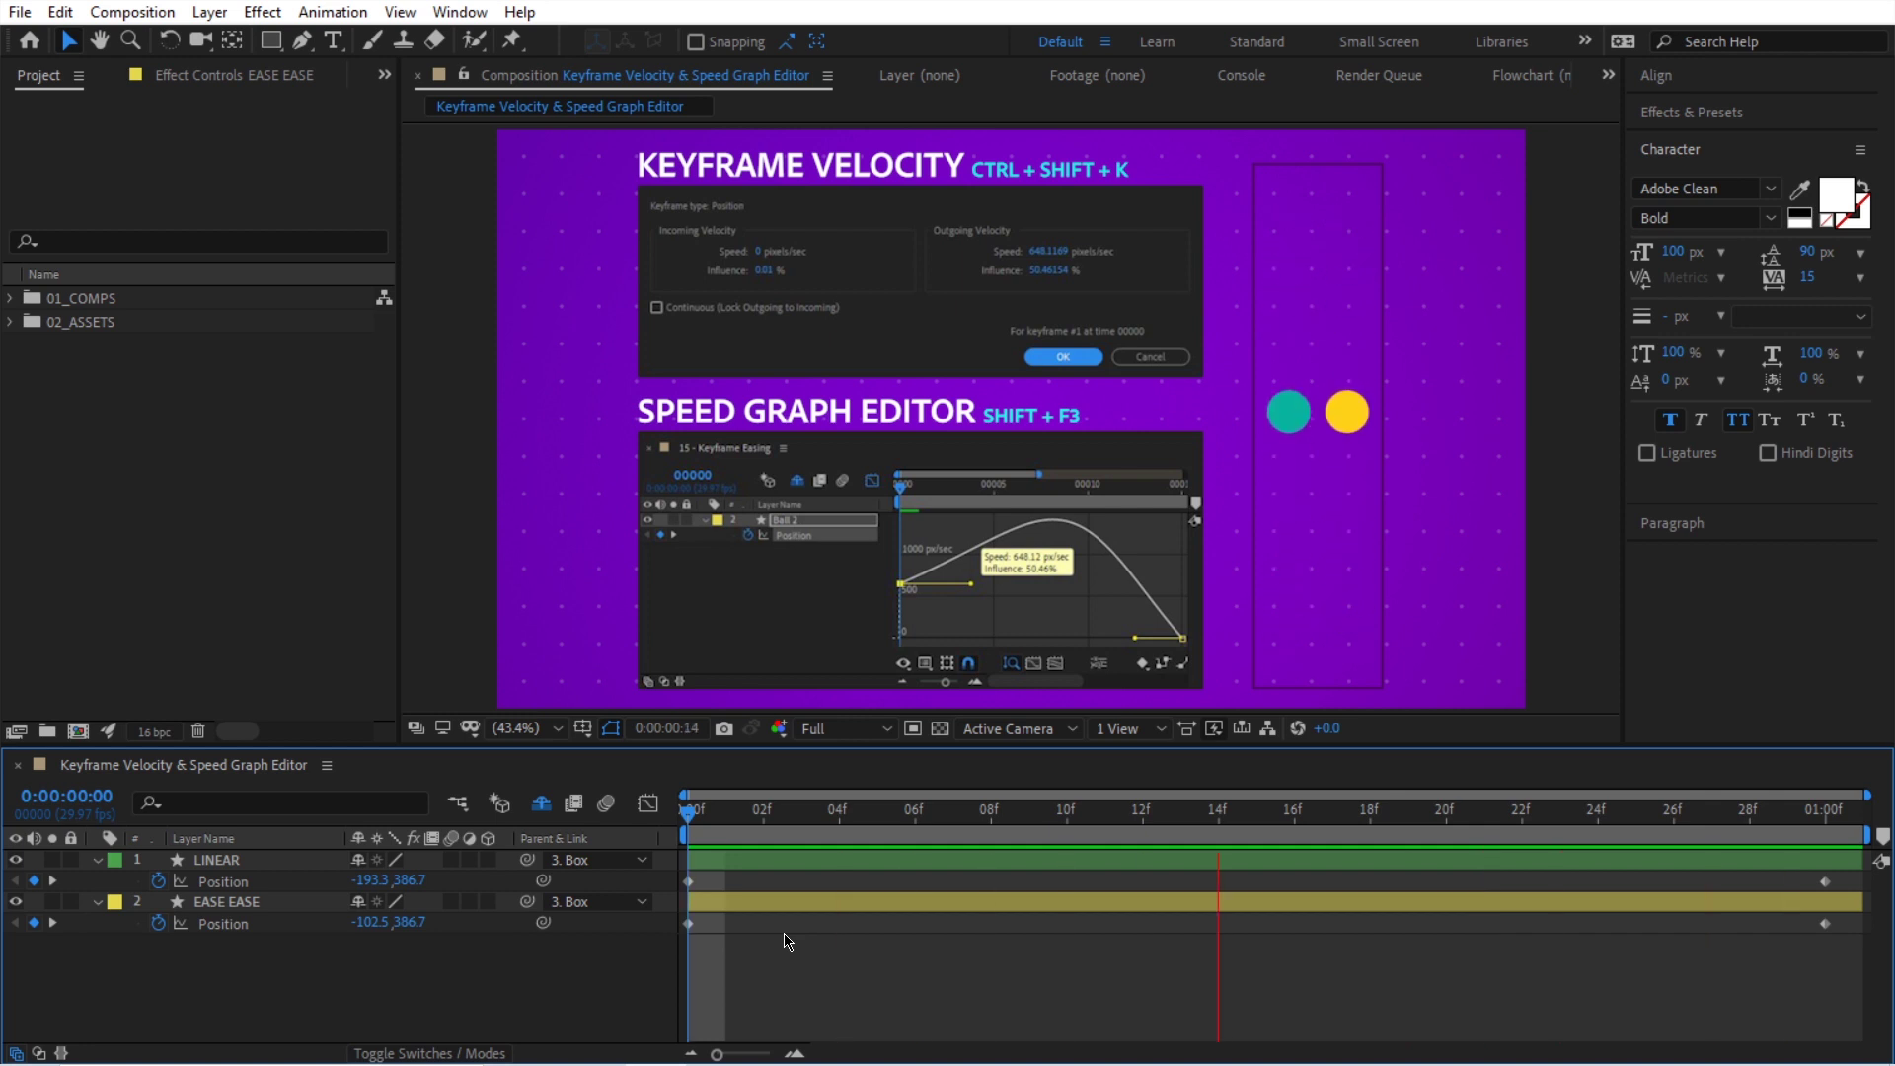
Preview the LINEAR and EASE EASE ball animations, then scrub back to frame 20.
key(space)
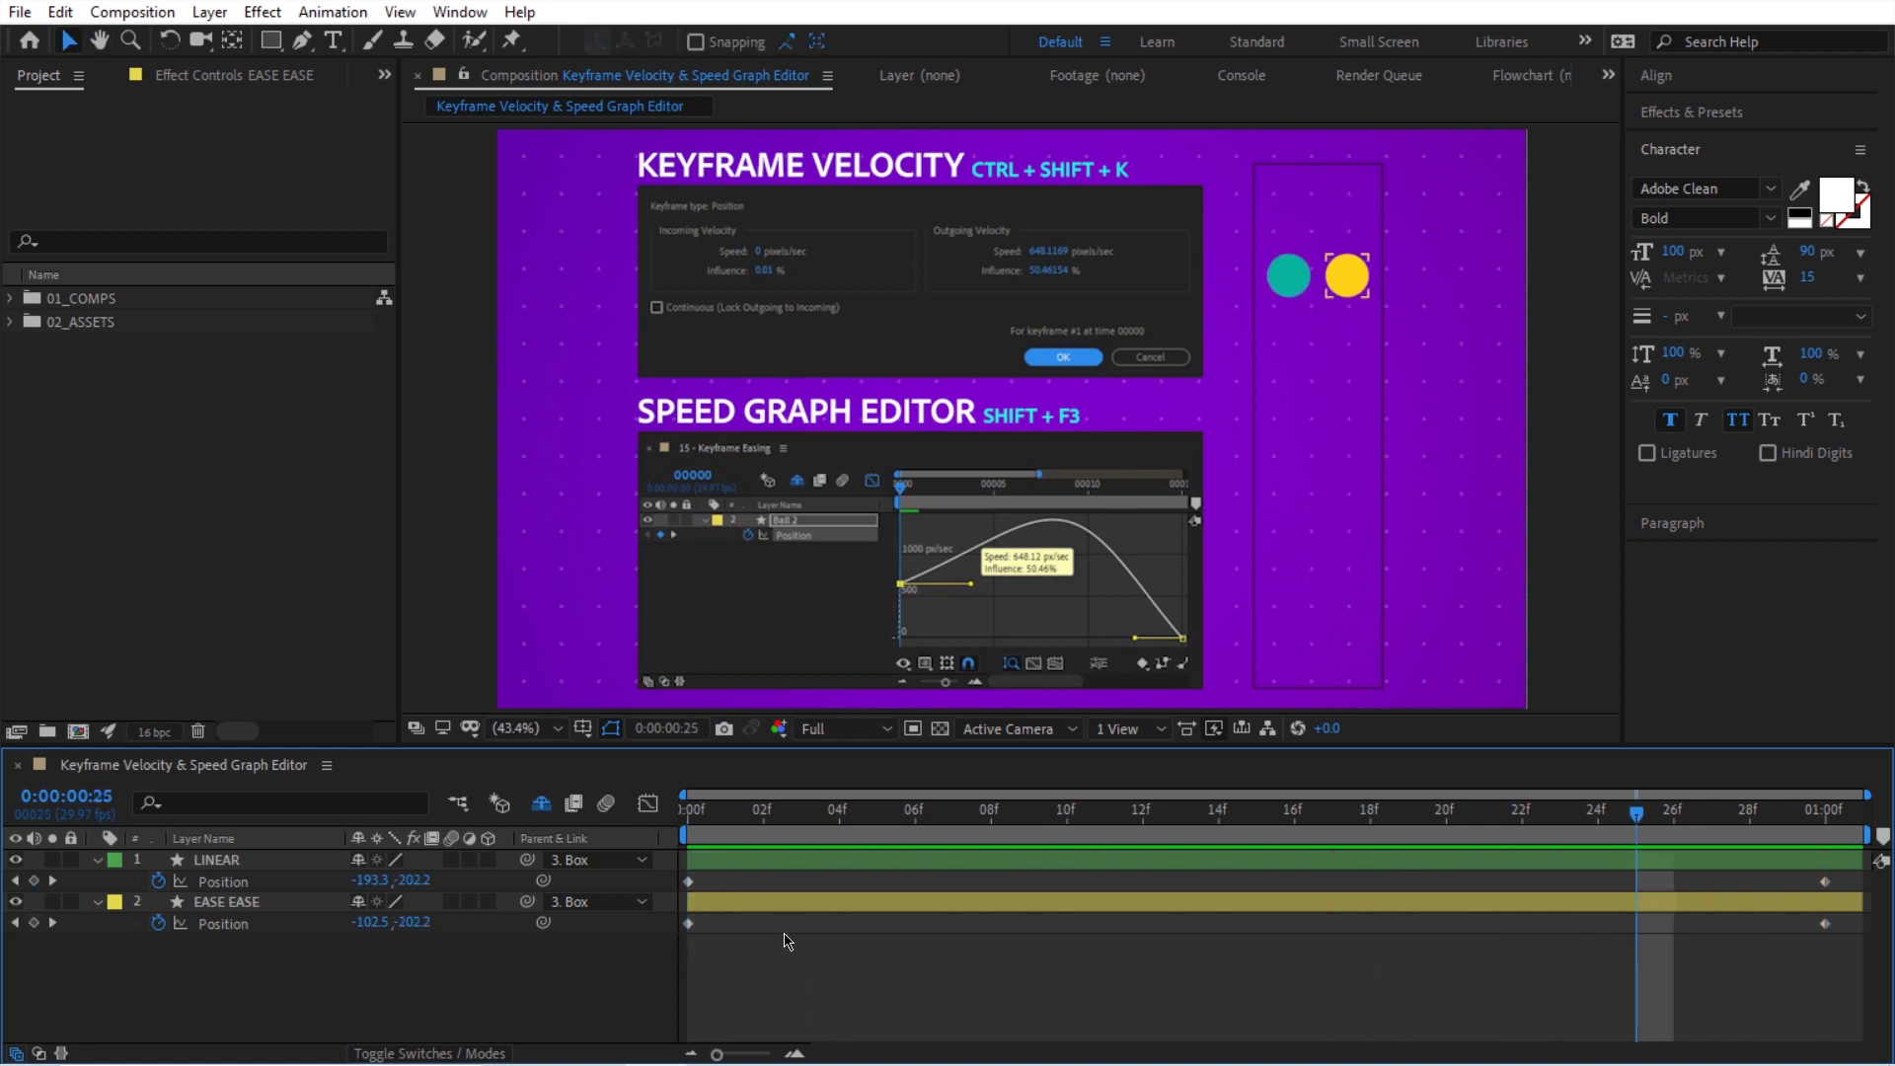
click(765, 860)
click(765, 901)
click(1180, 814)
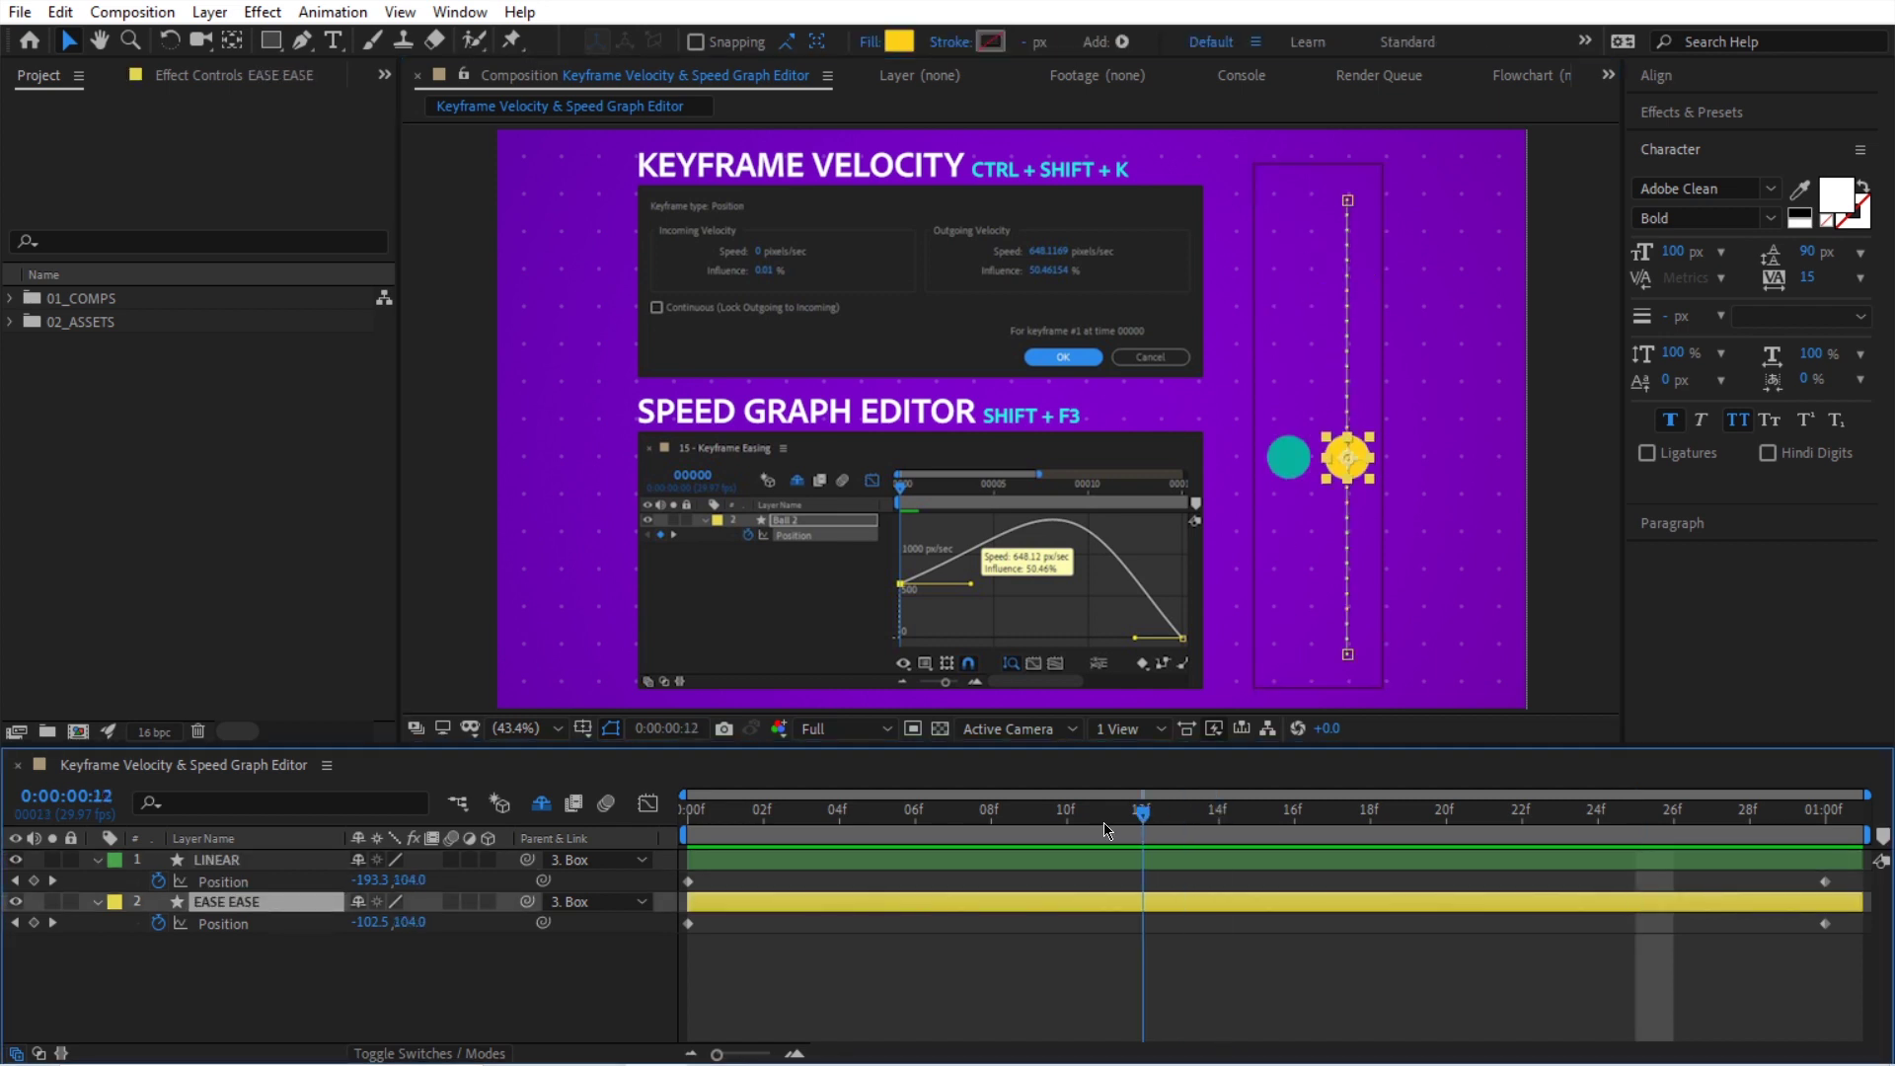
key(Home)
key(space)
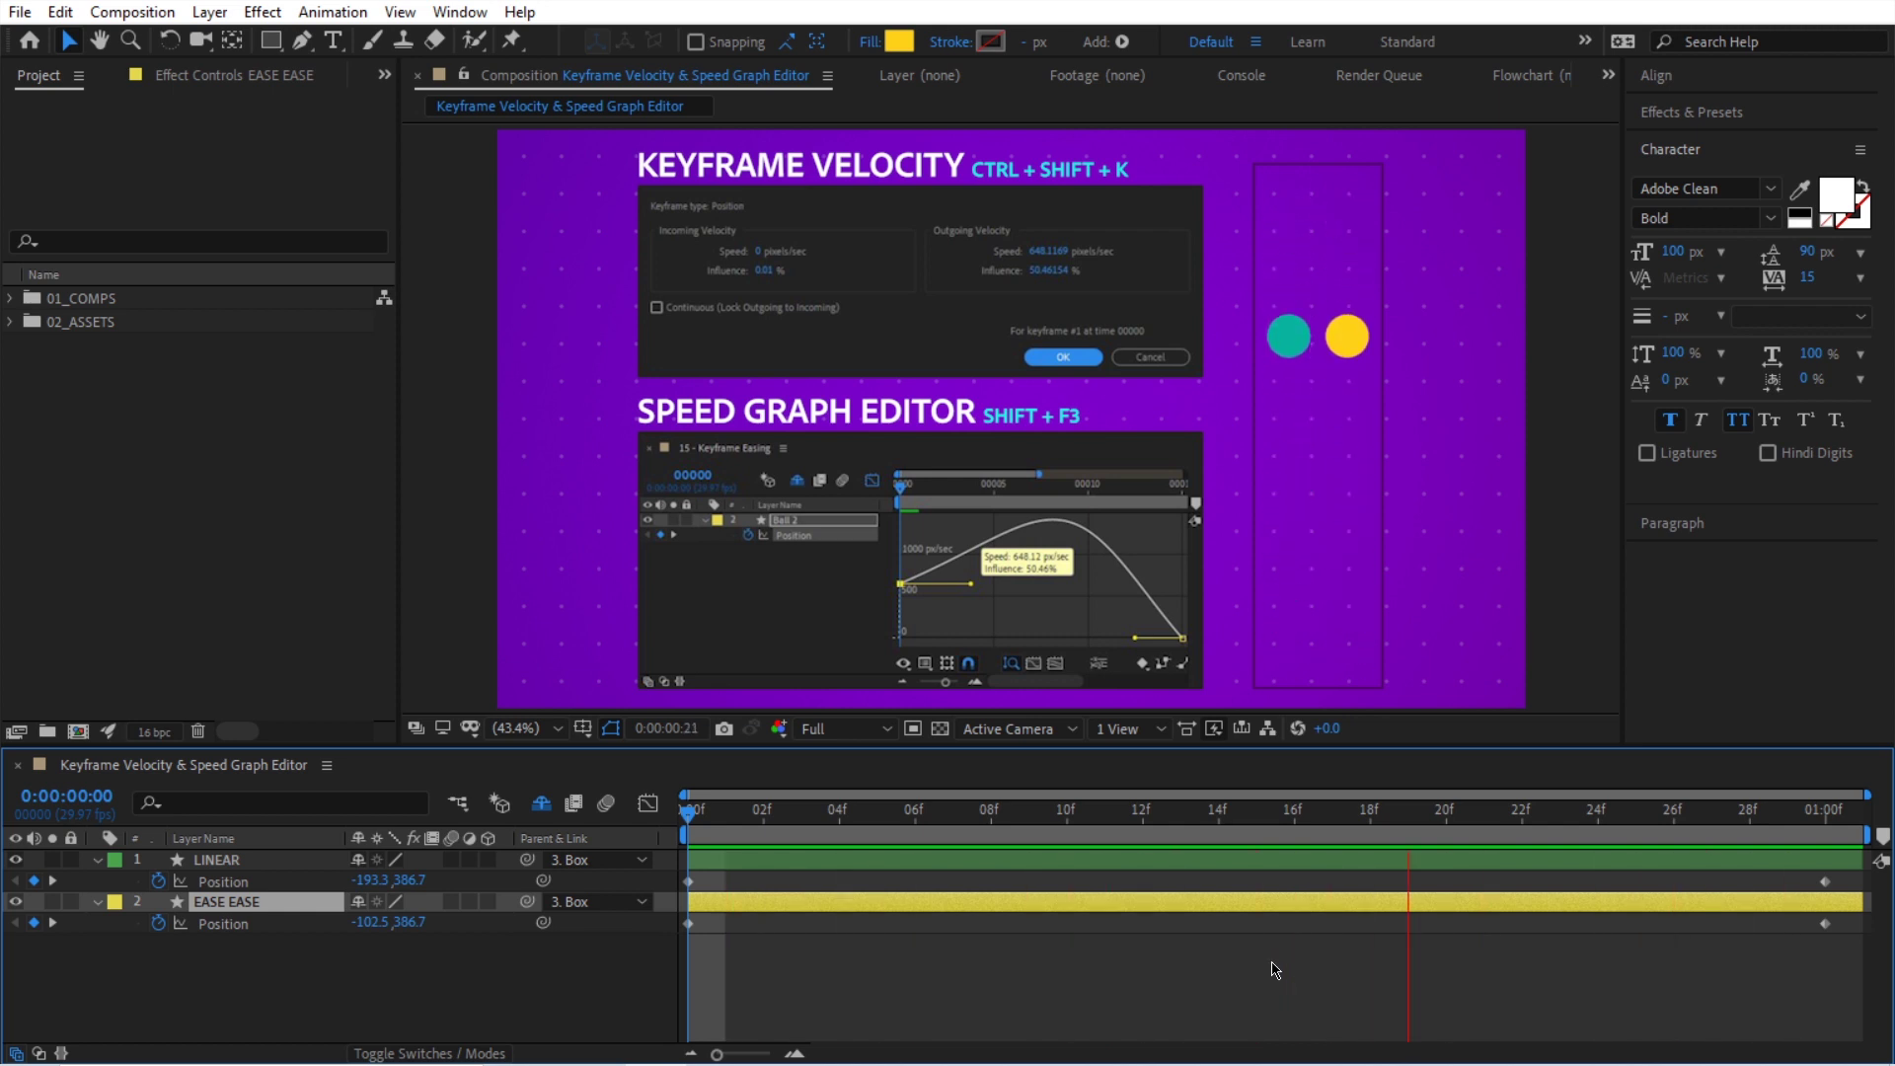
key(space)
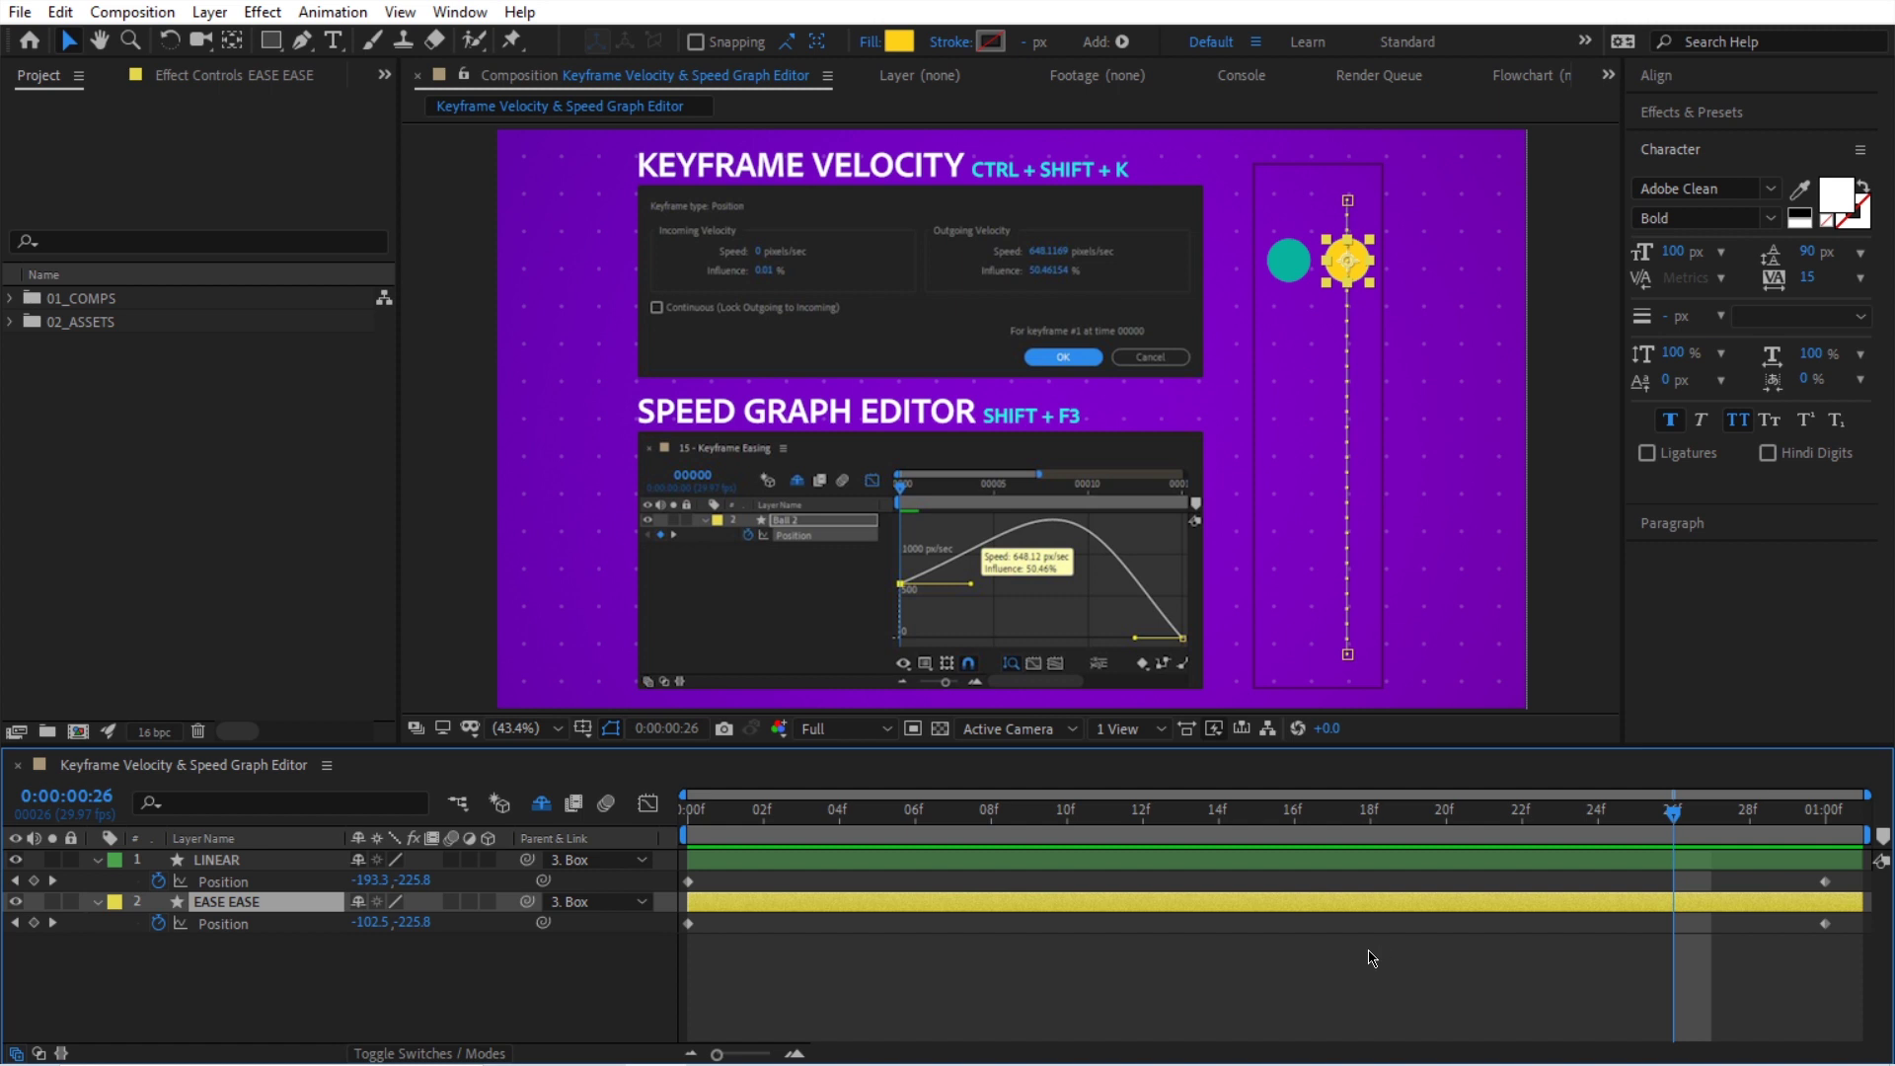
drag(1480, 827, 1825, 825)
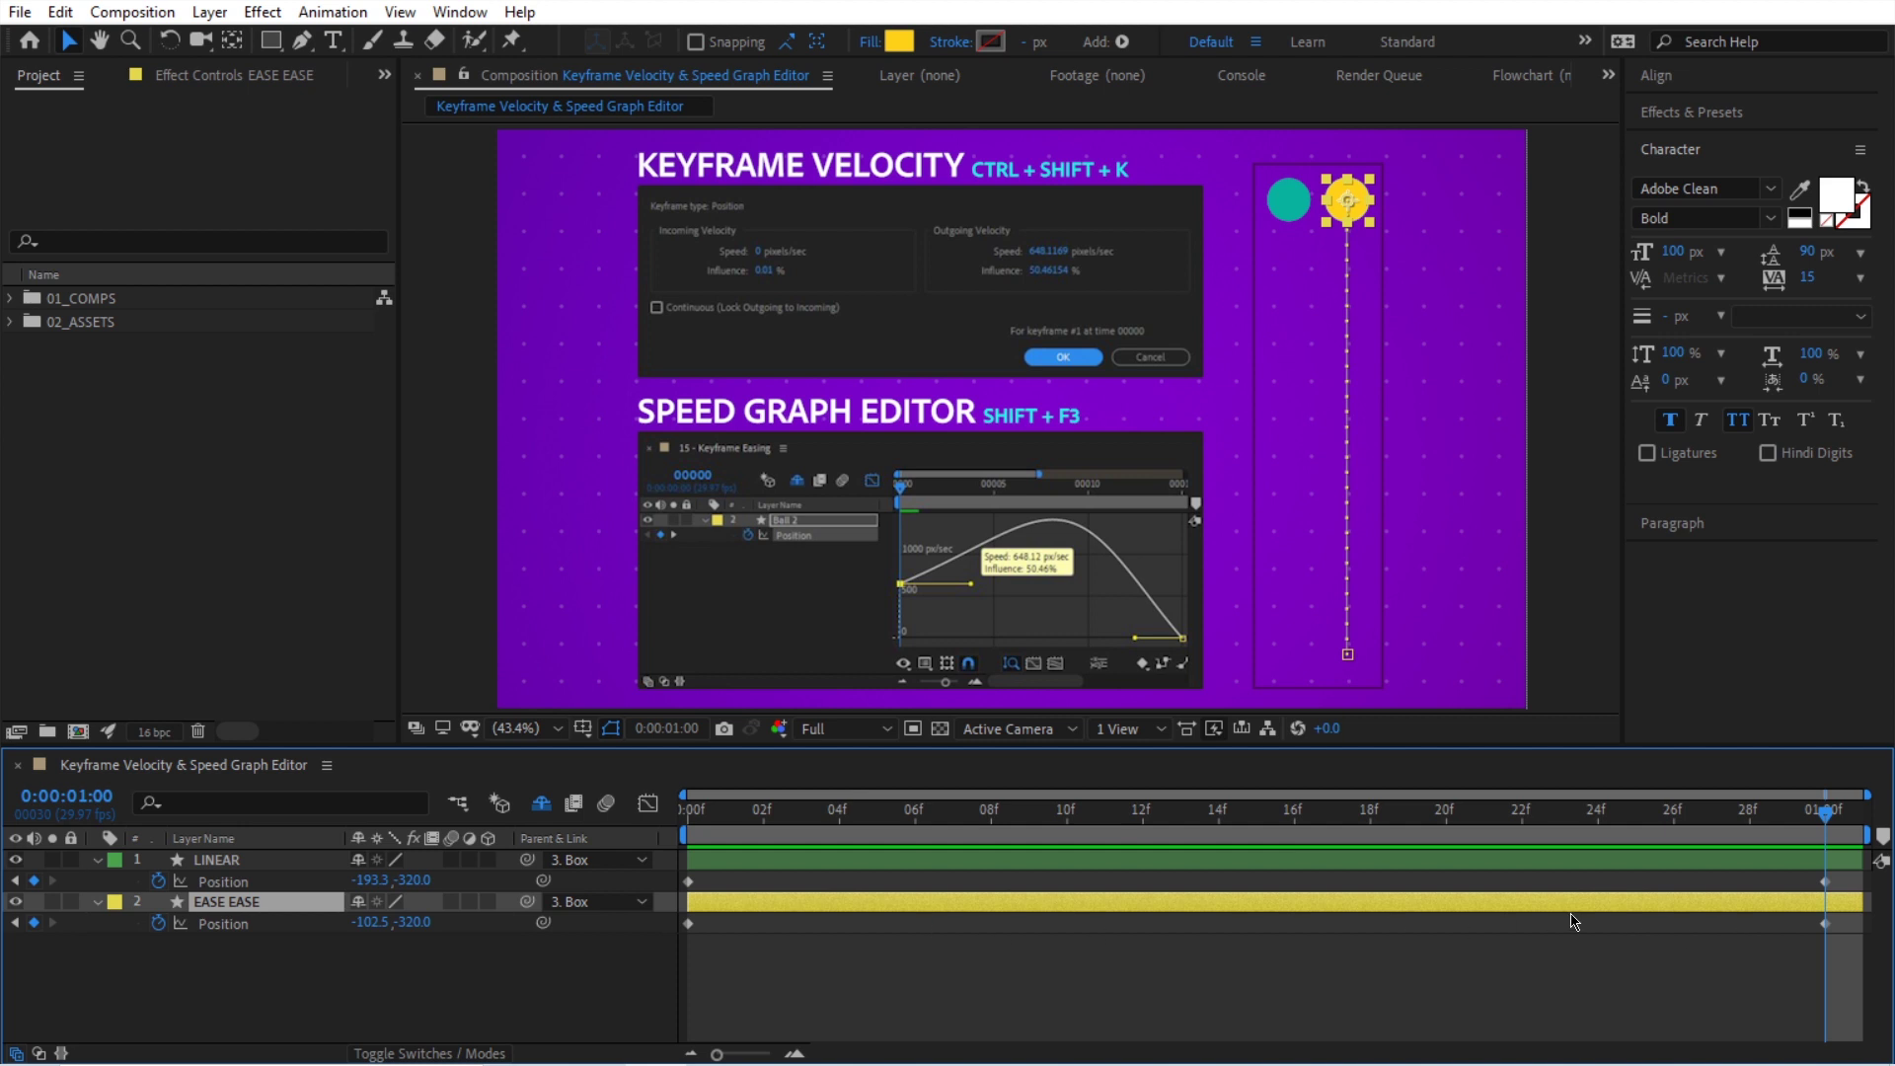
drag(1716, 837, 1445, 829)
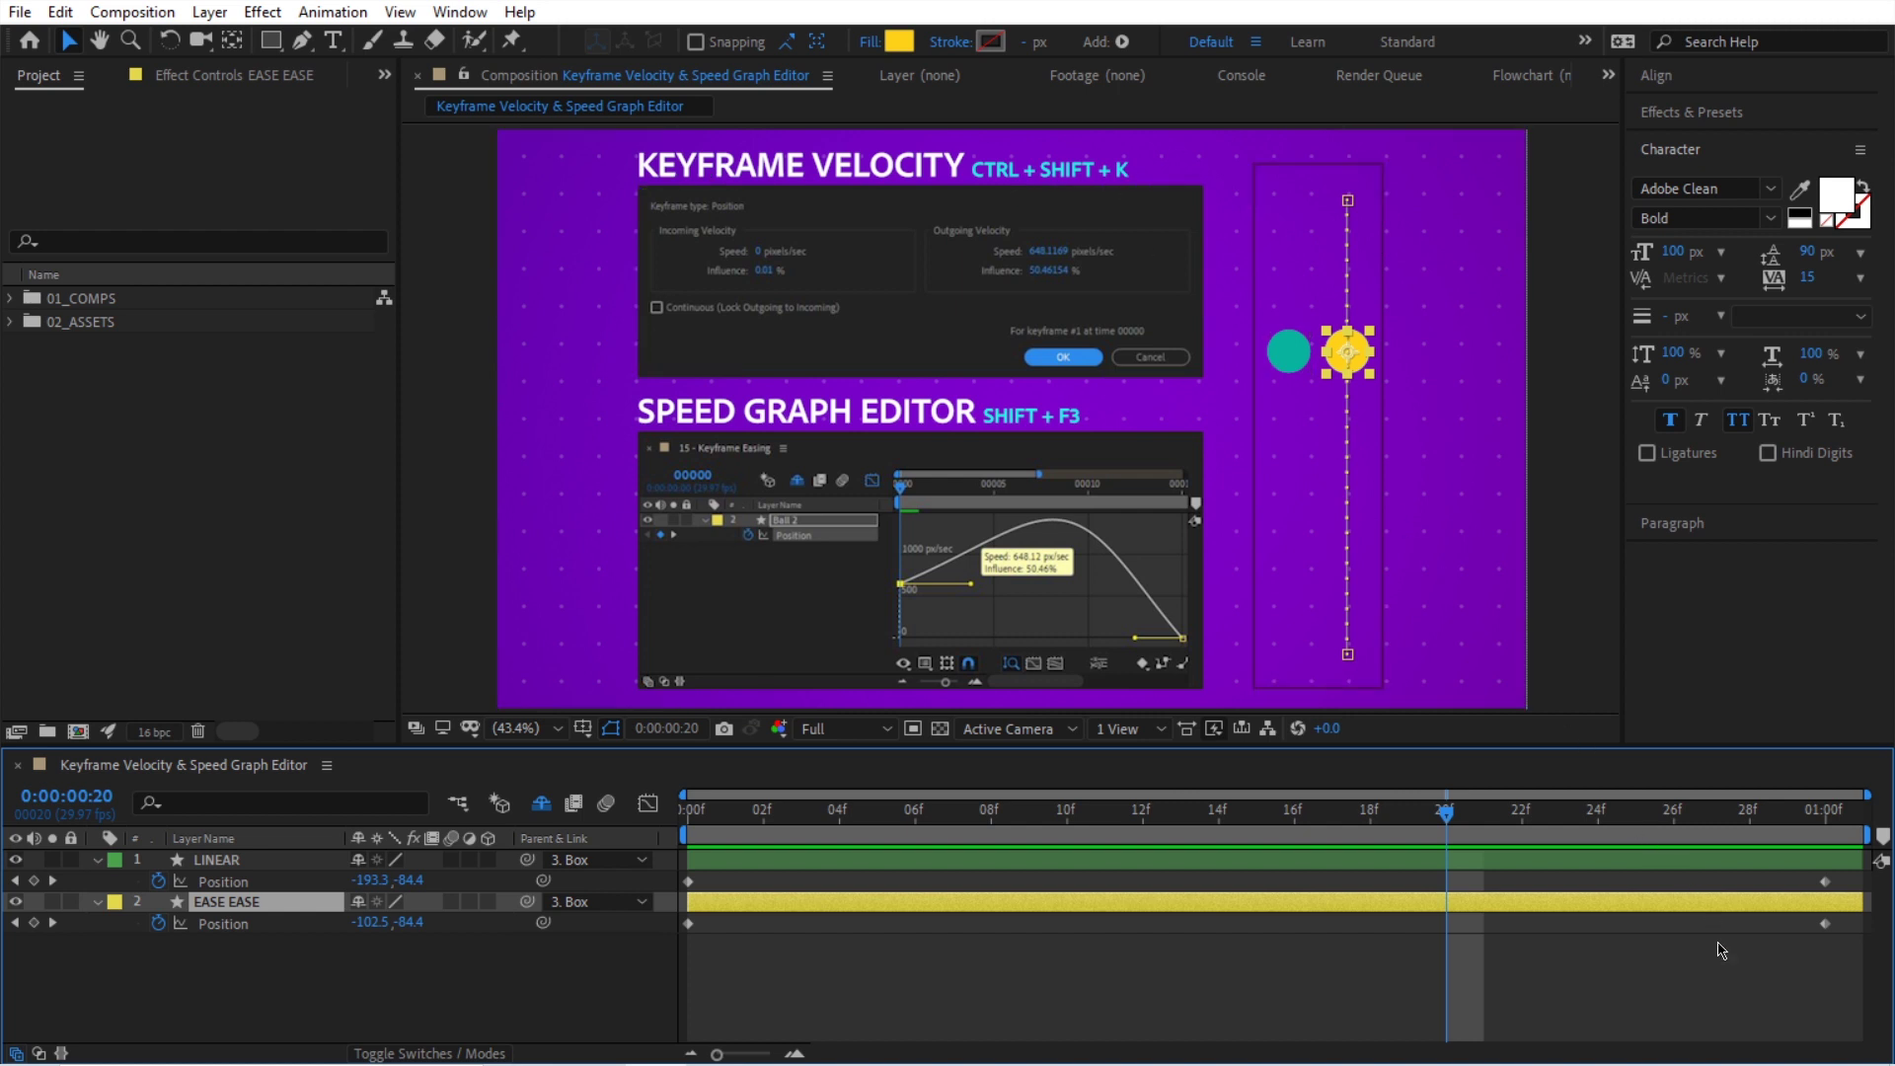
Give the last EASE EASE Position keyframe 0 incoming speed at 100% influence.
right_click(1826, 925)
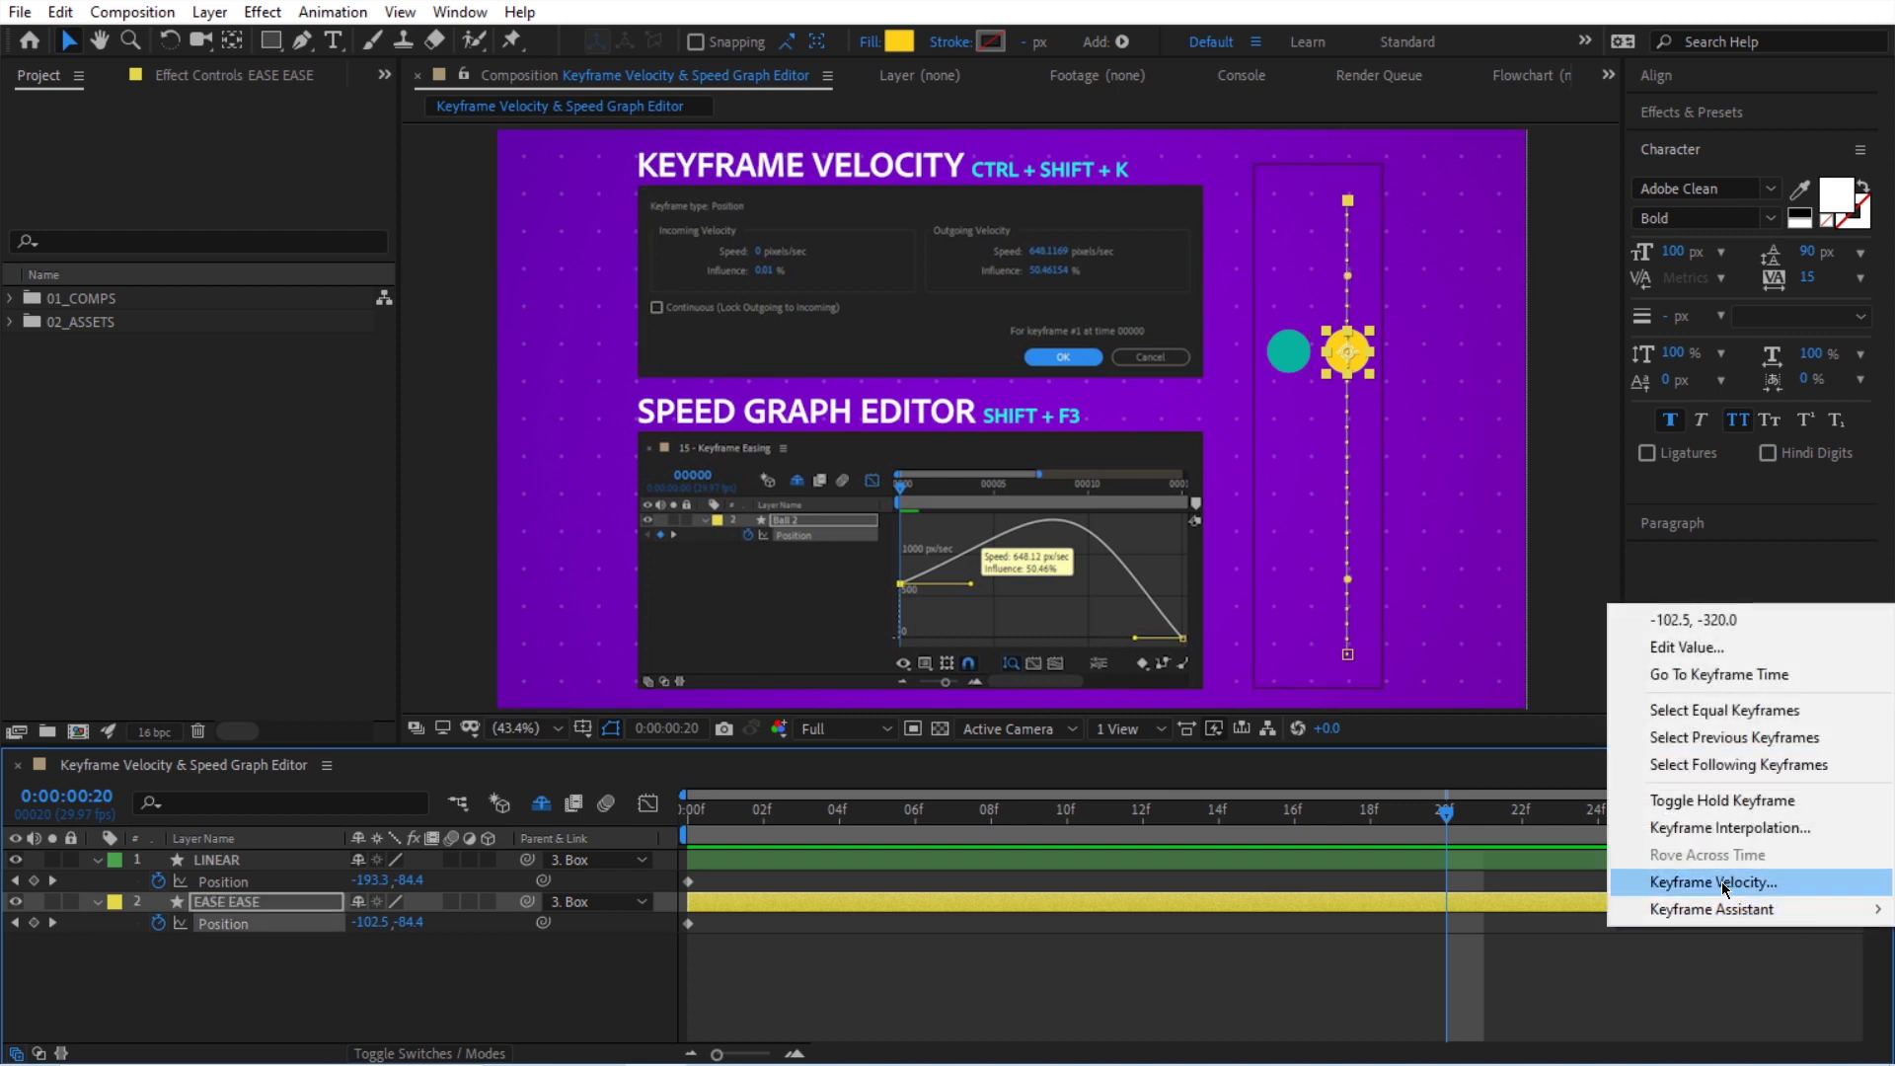
key(Escape)
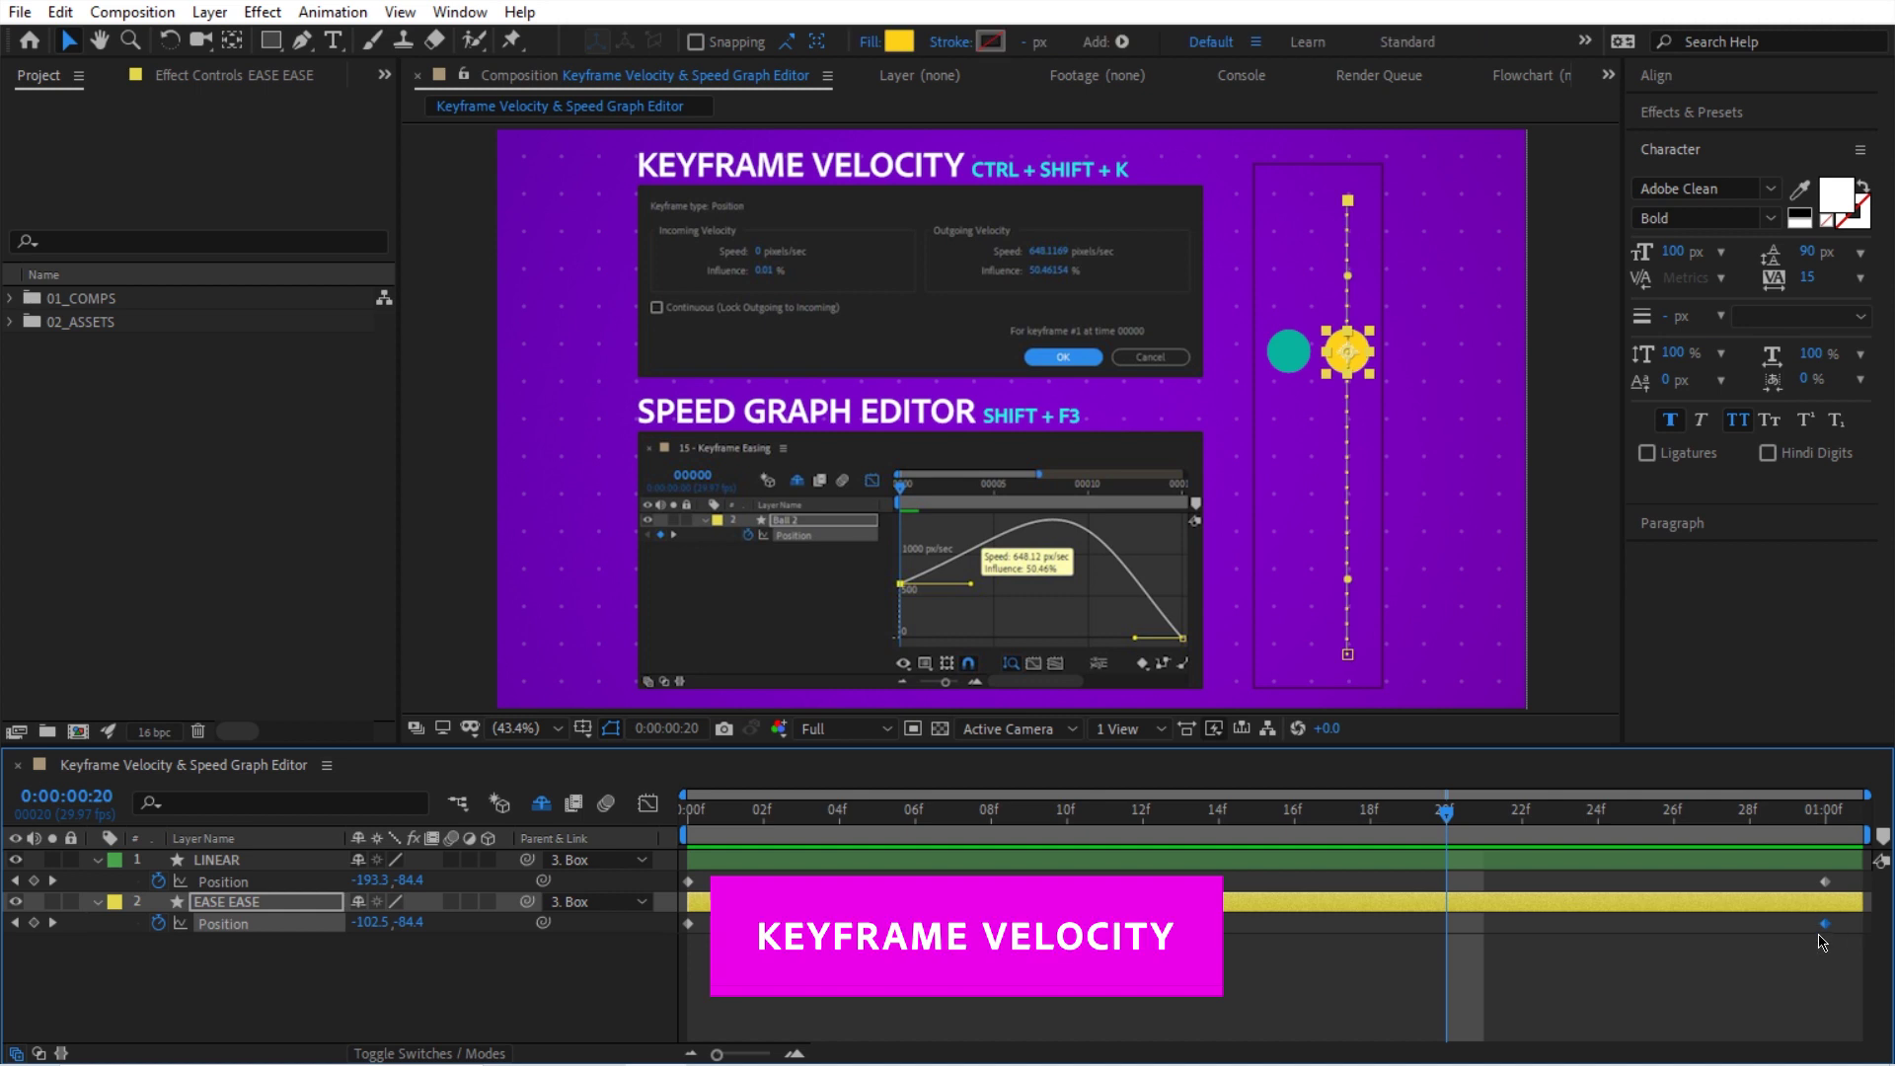
key(ctrl+shift+k)
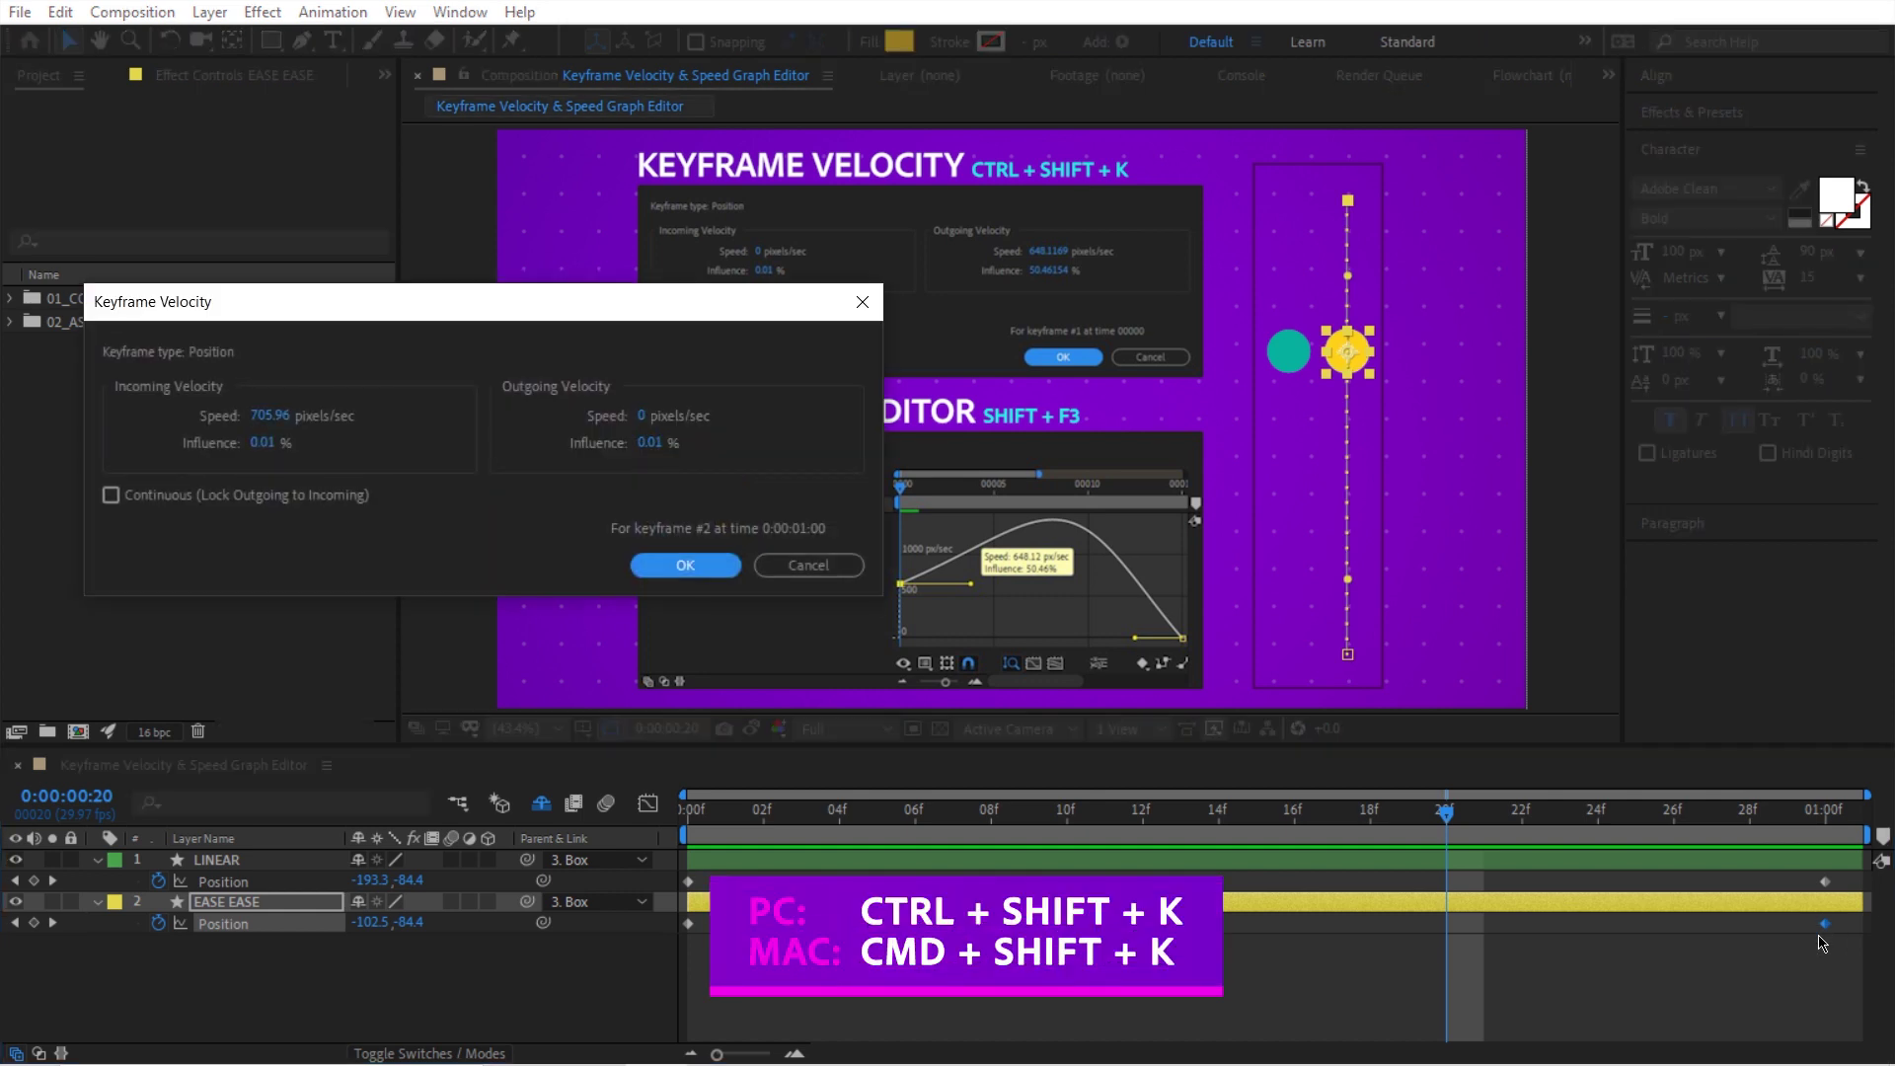
drag(673, 326, 1148, 691)
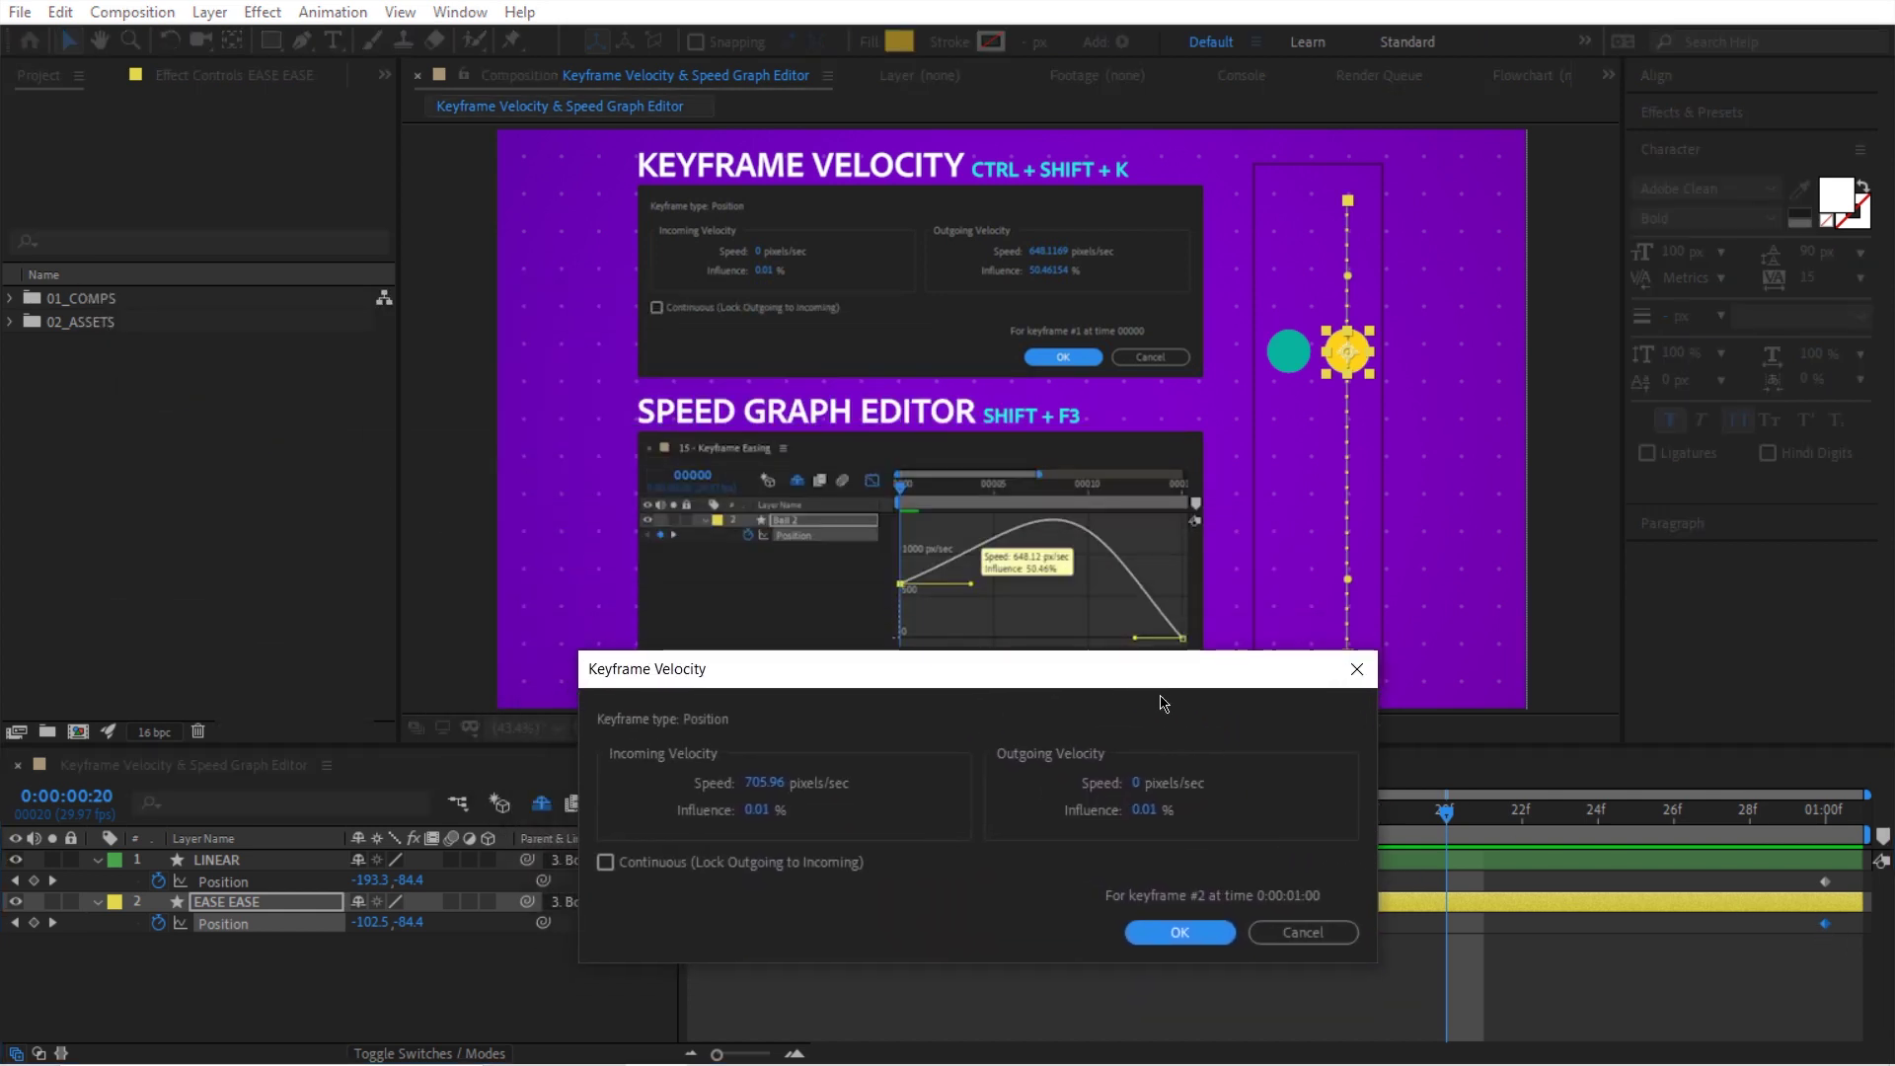
drag(1019, 688, 982, 427)
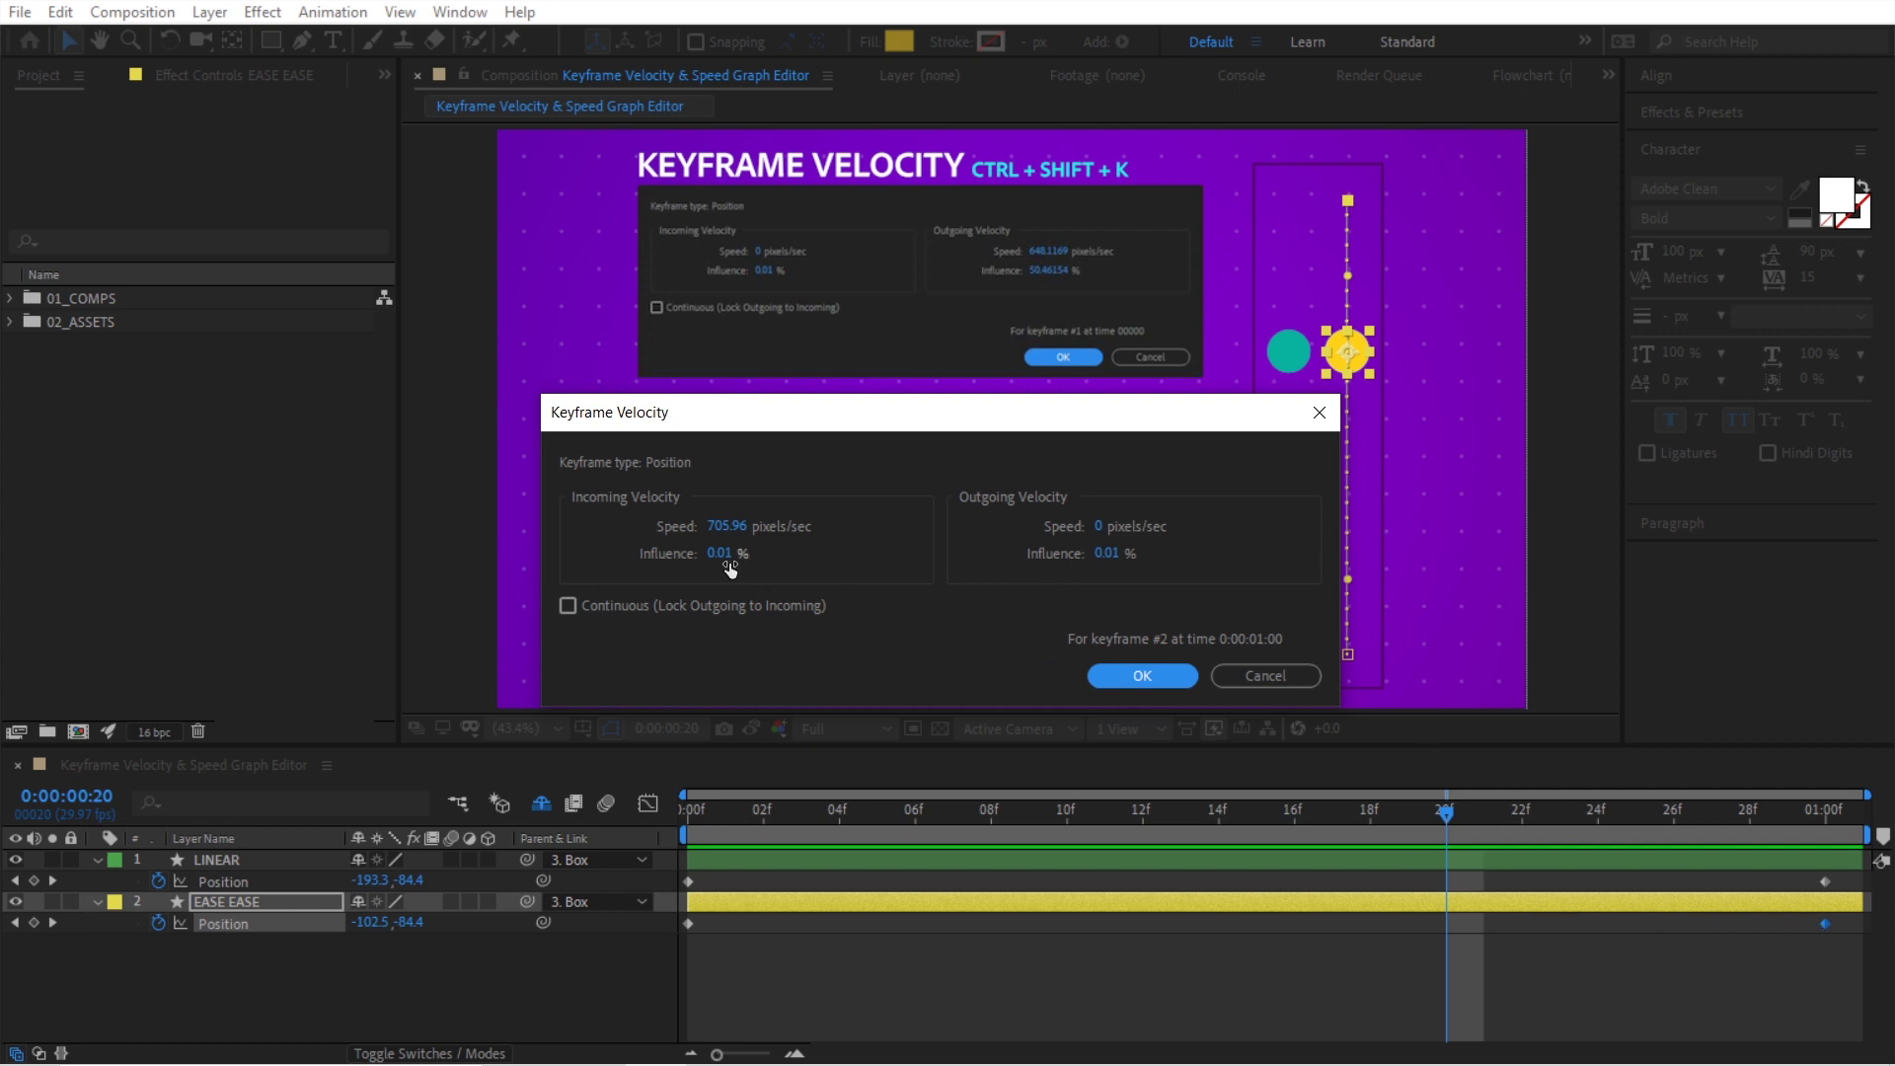
drag(718, 554, 863, 563)
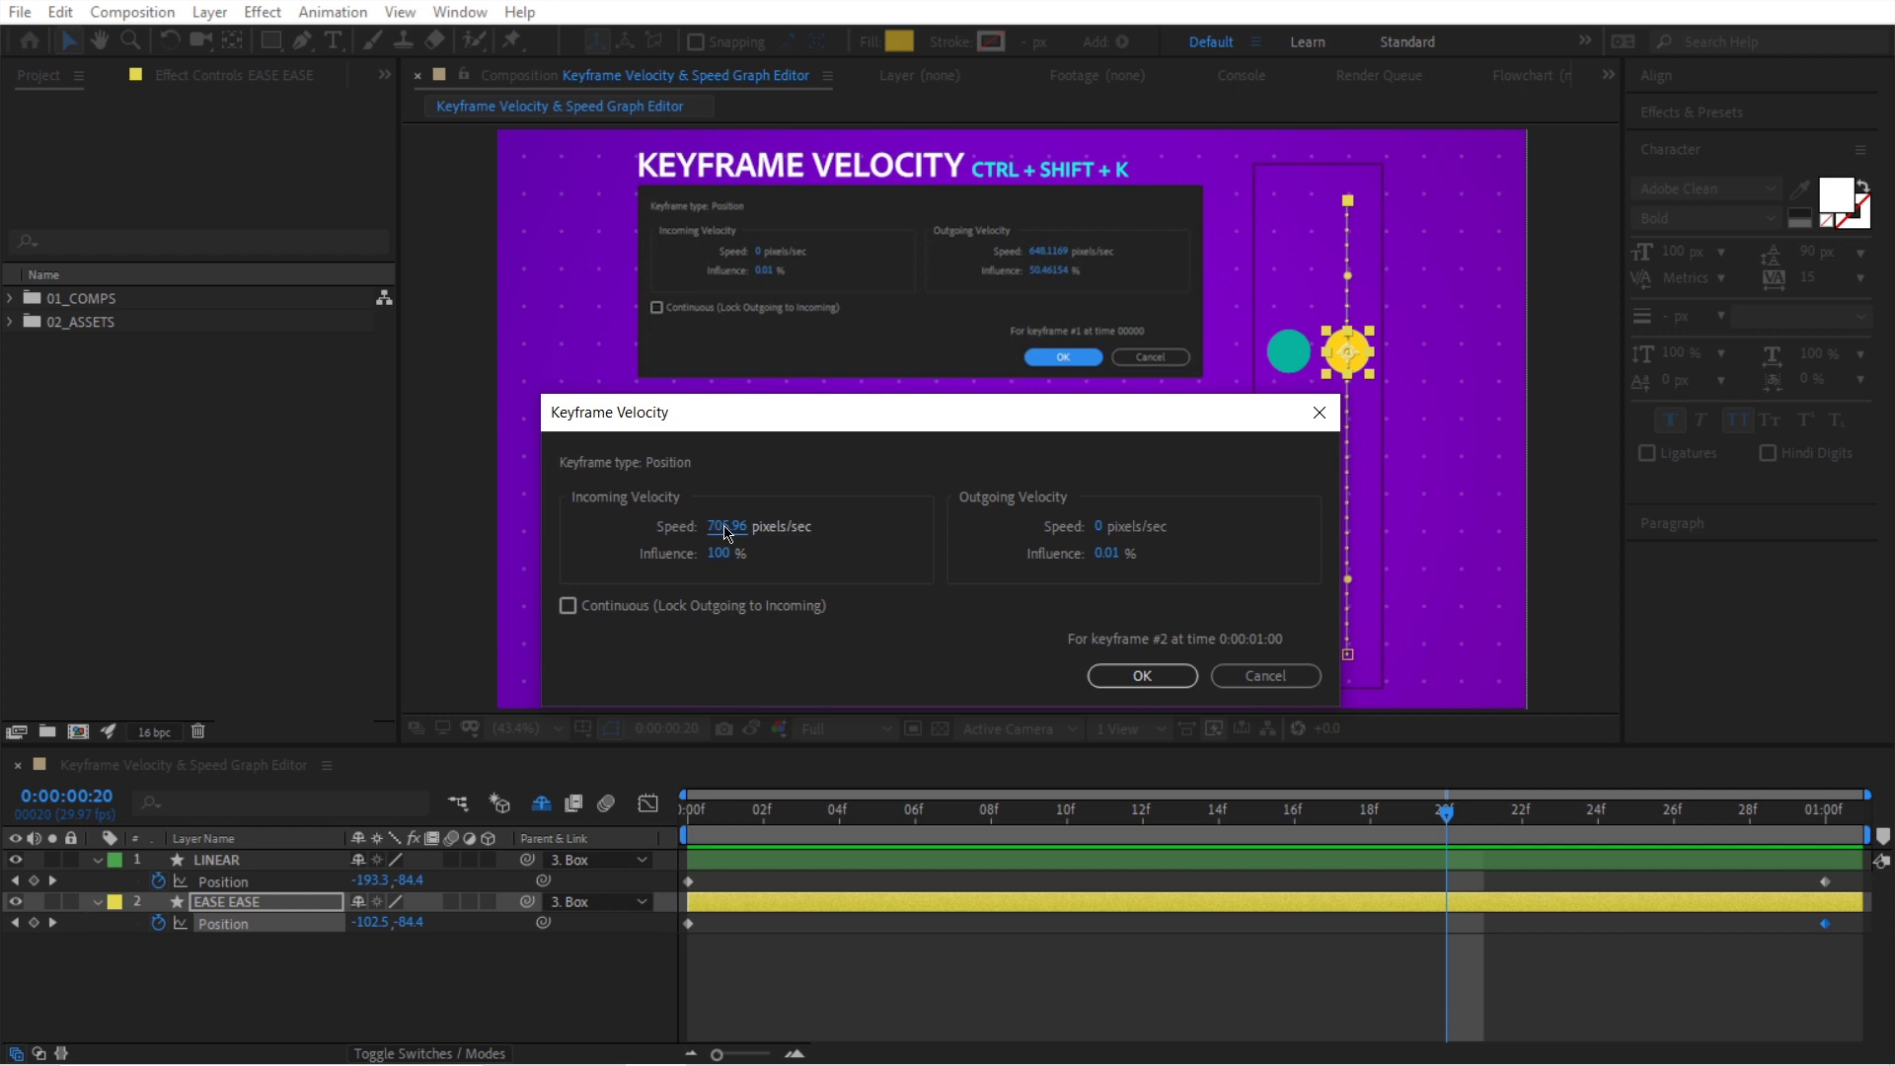
click(727, 527)
text(0)
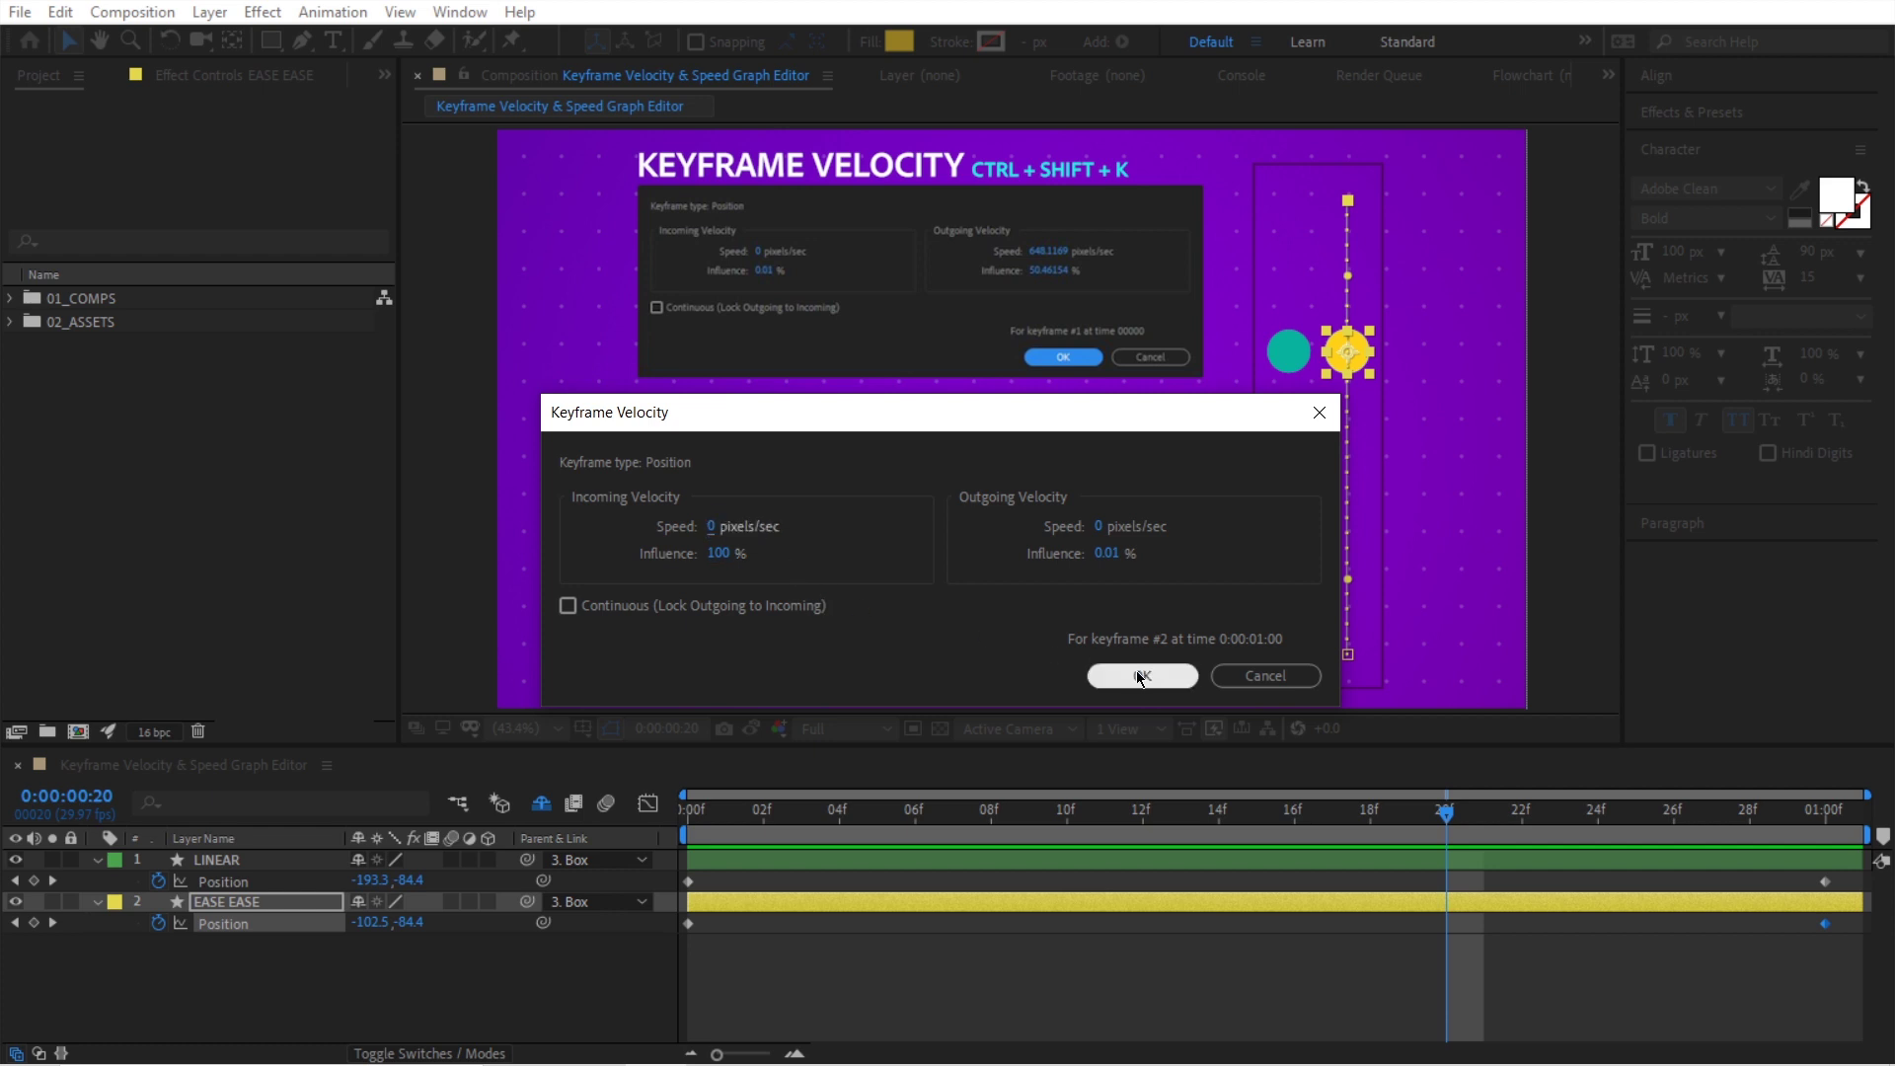
click(1128, 671)
drag(1443, 813, 688, 813)
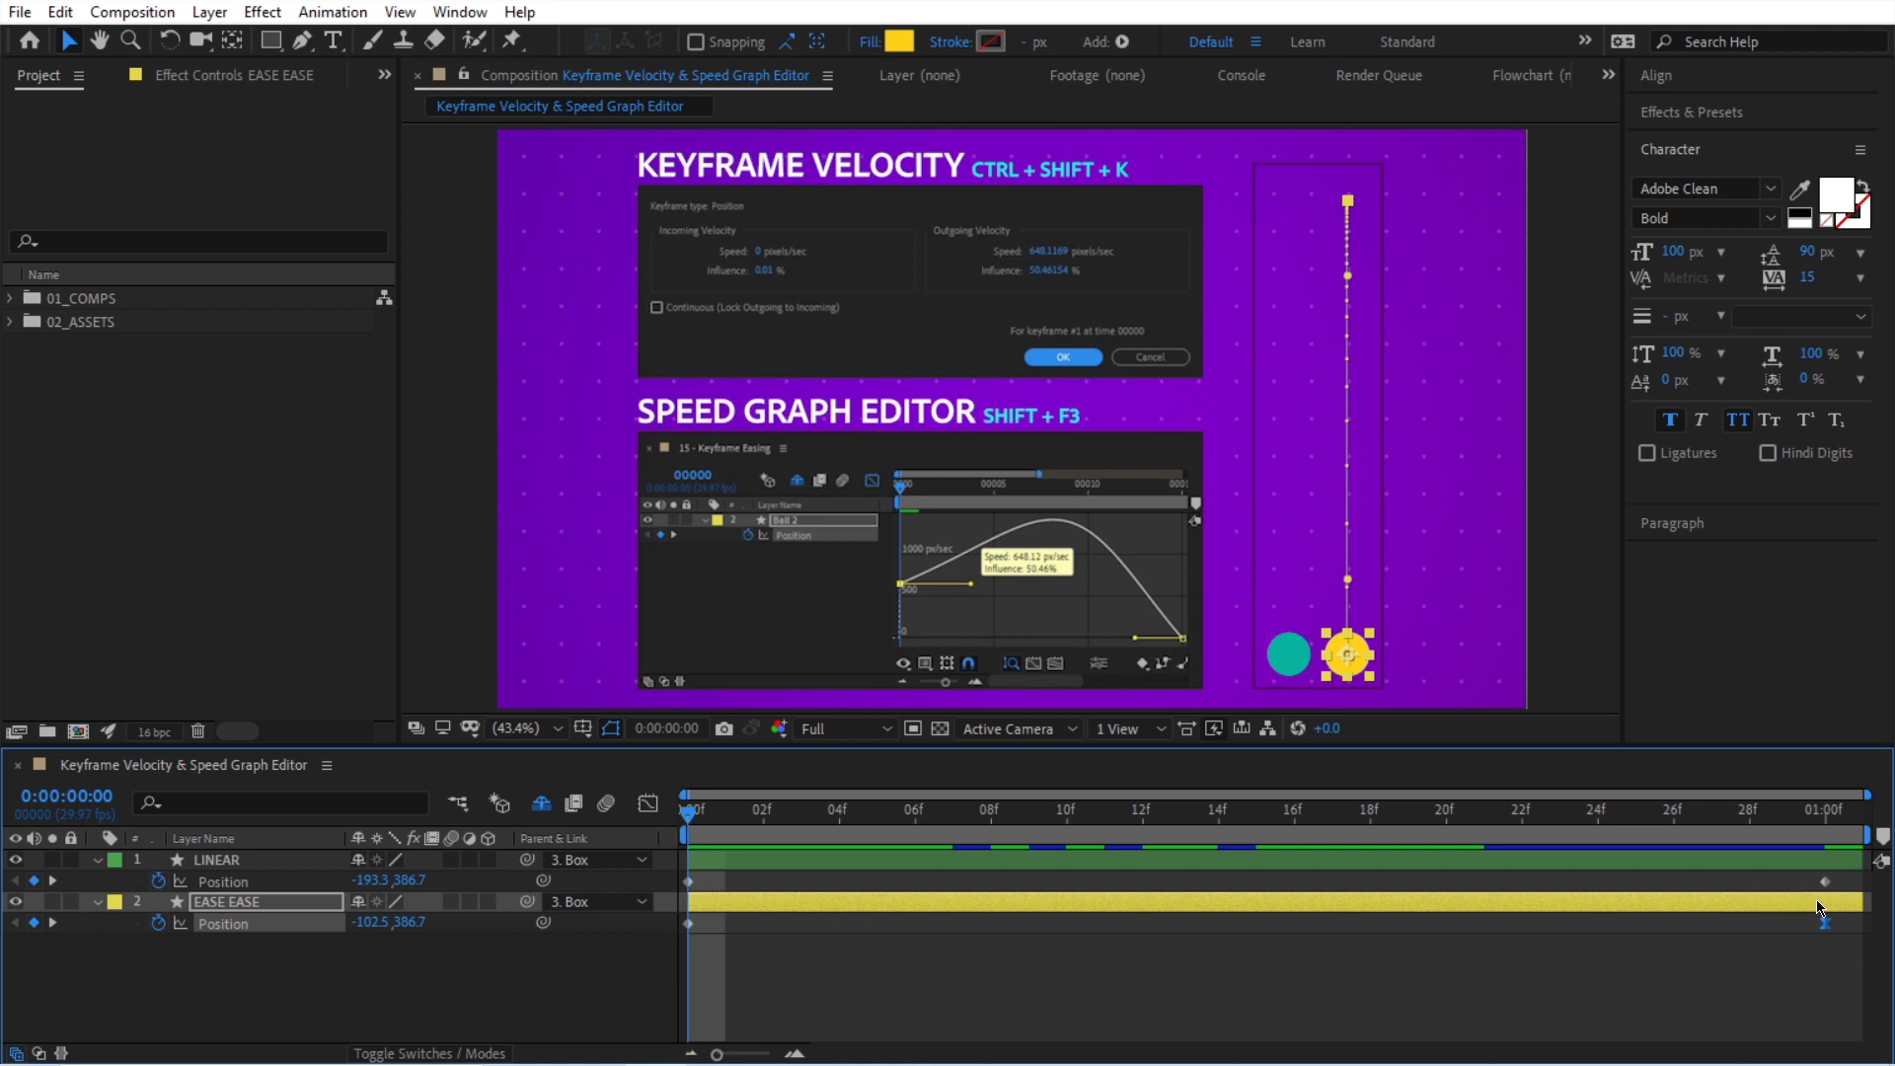
click(1663, 991)
key(space)
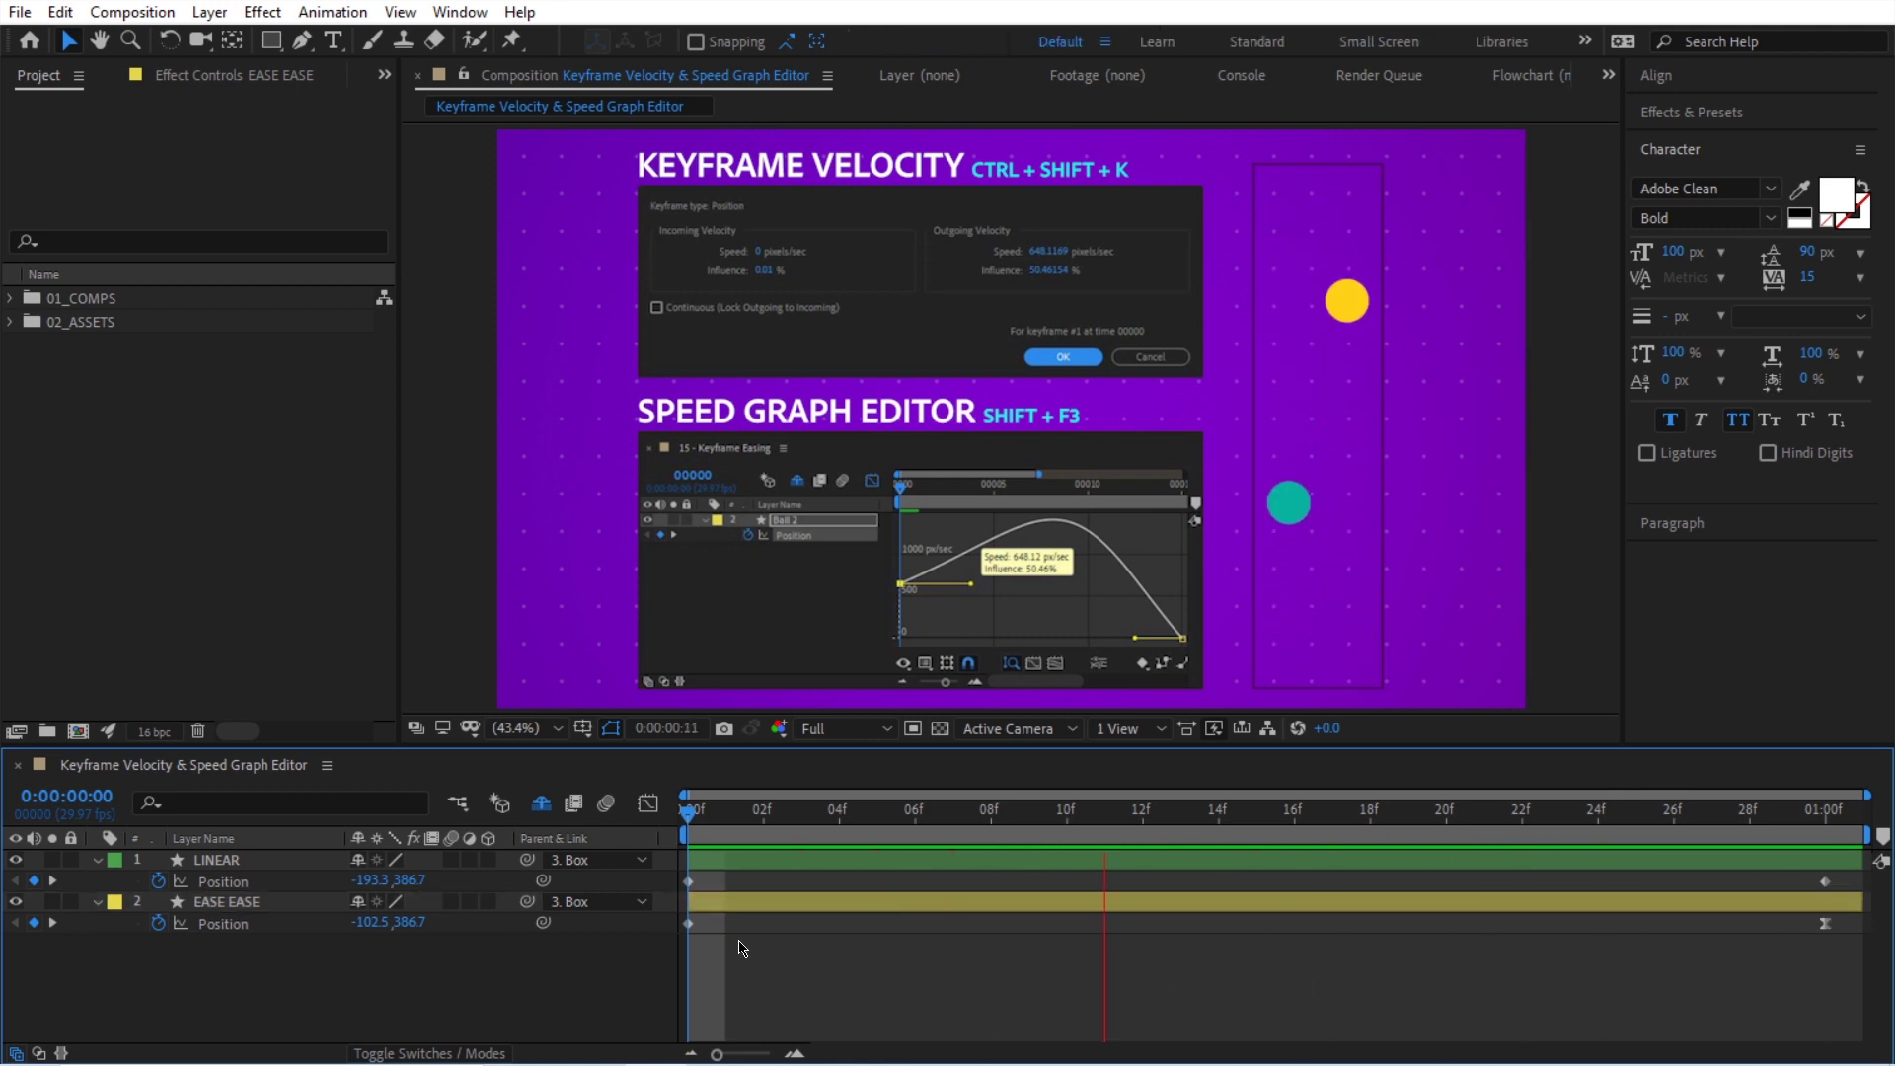
key(space)
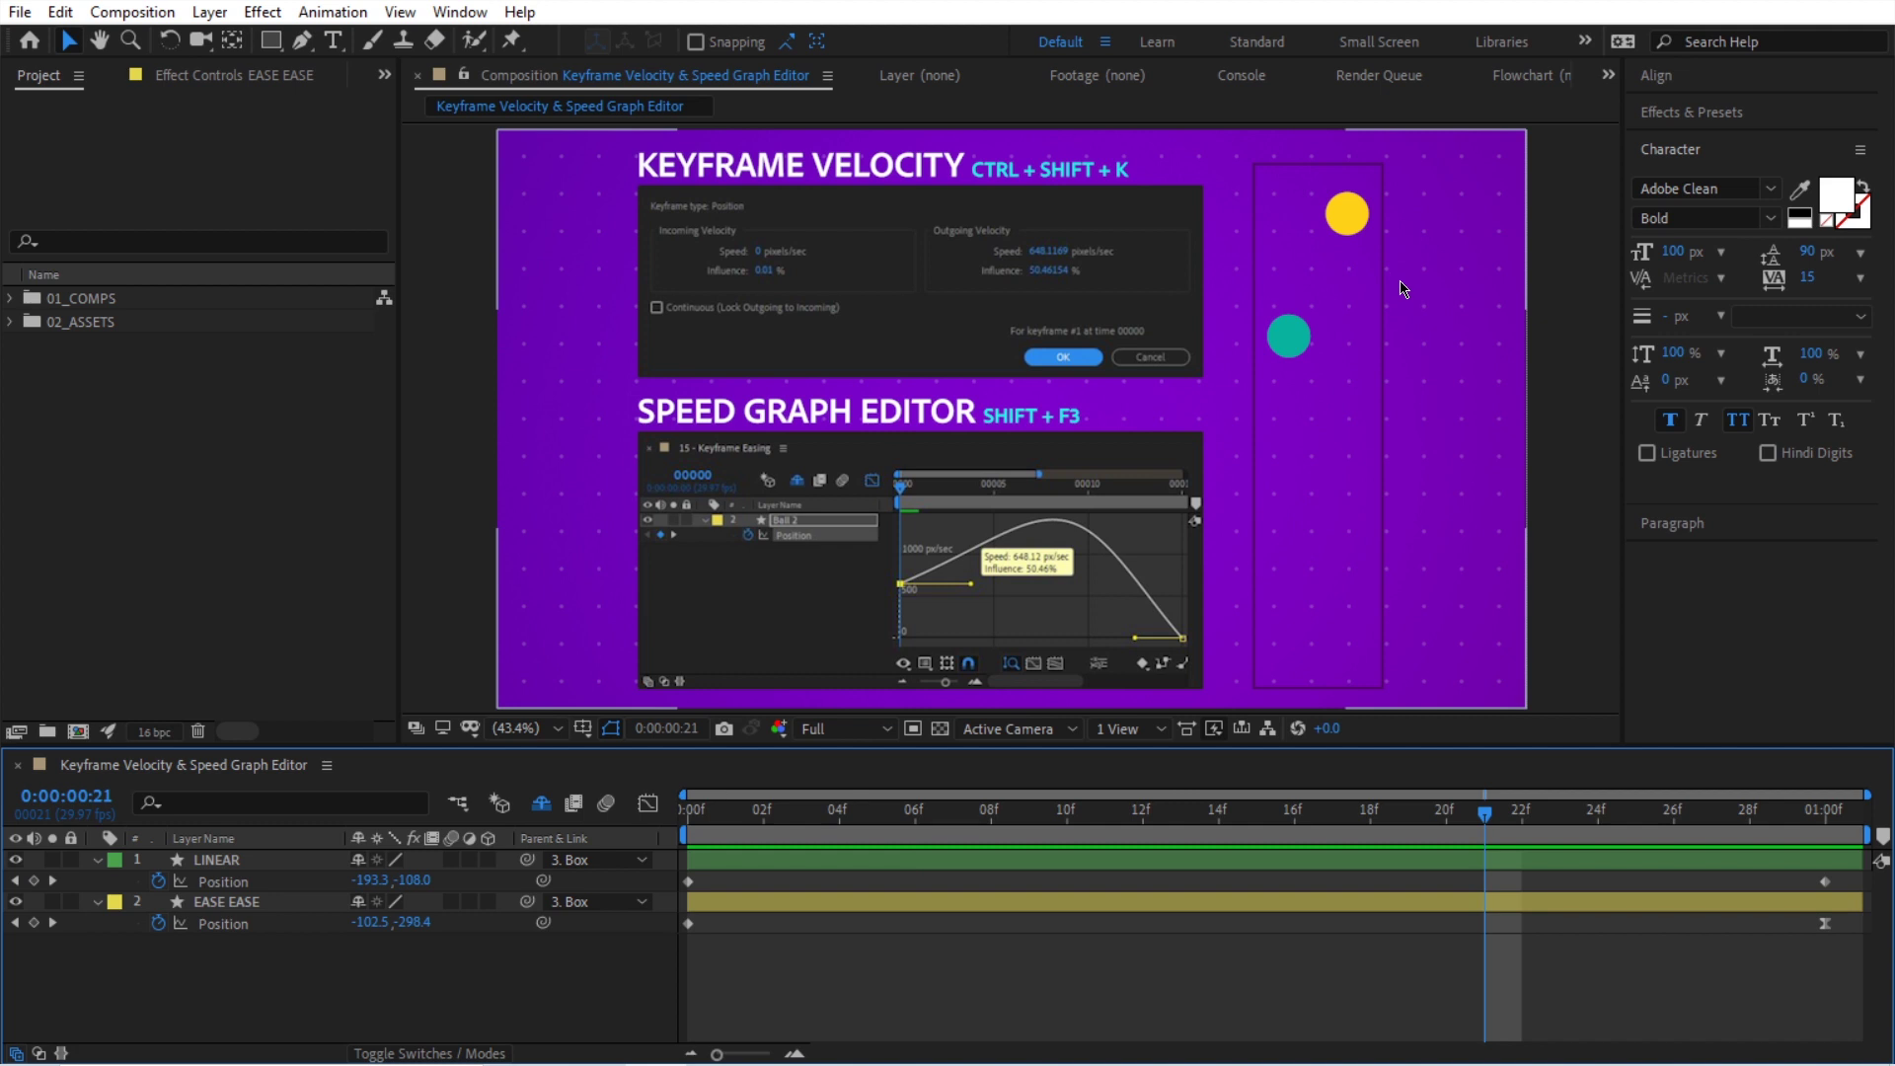
key(space)
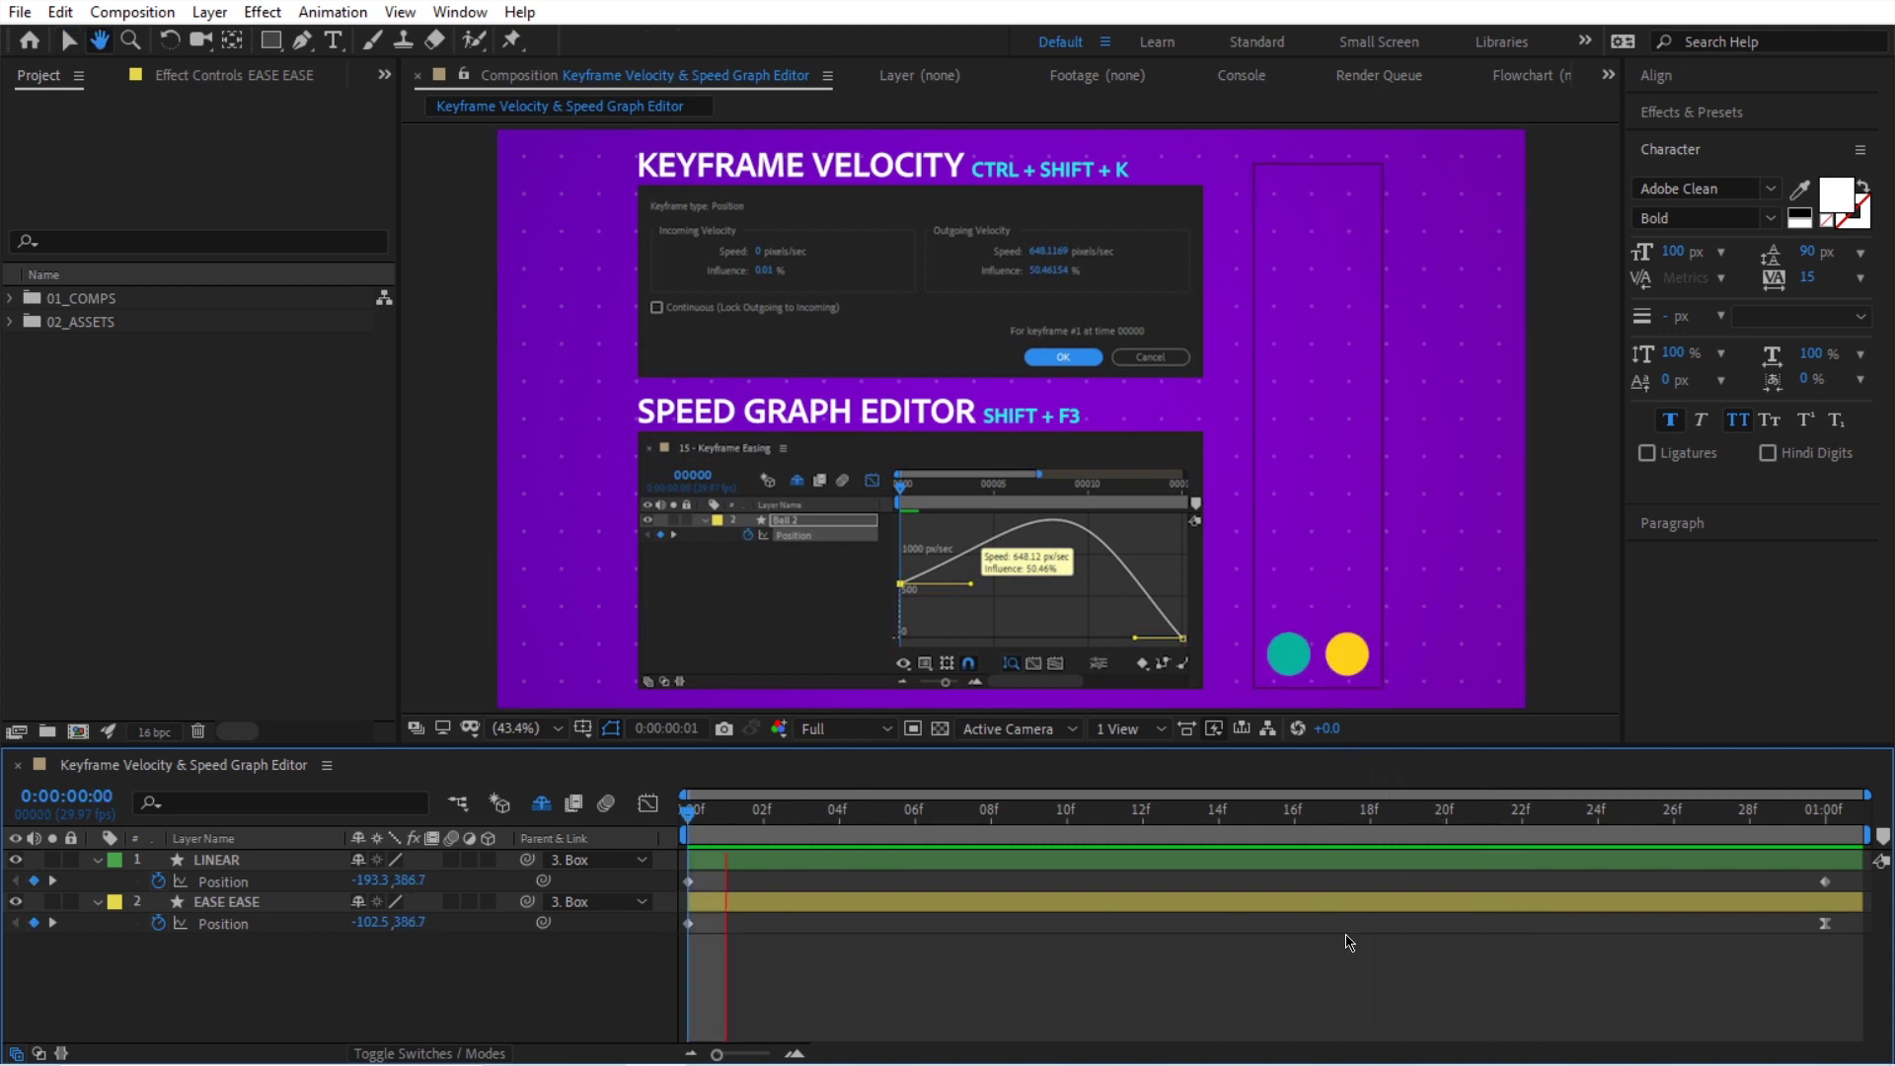
key(space)
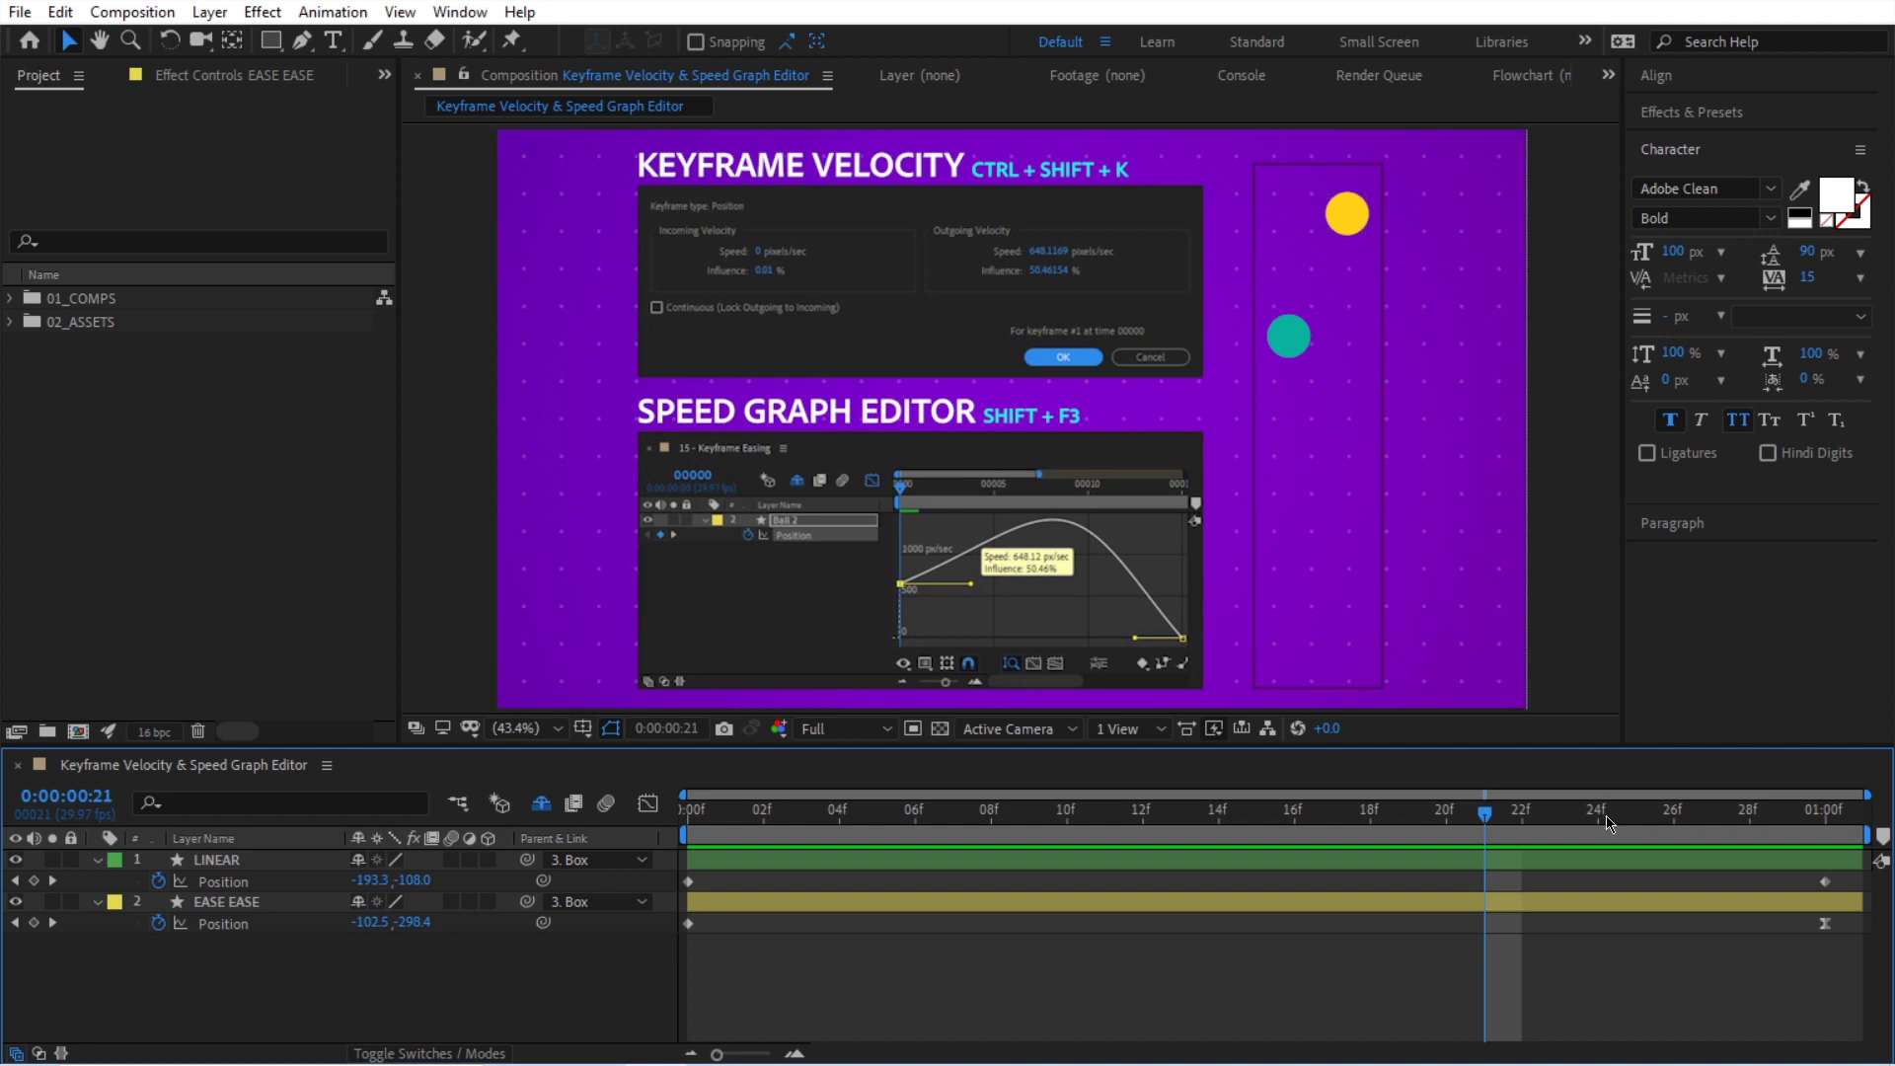
drag(1611, 828, 1622, 822)
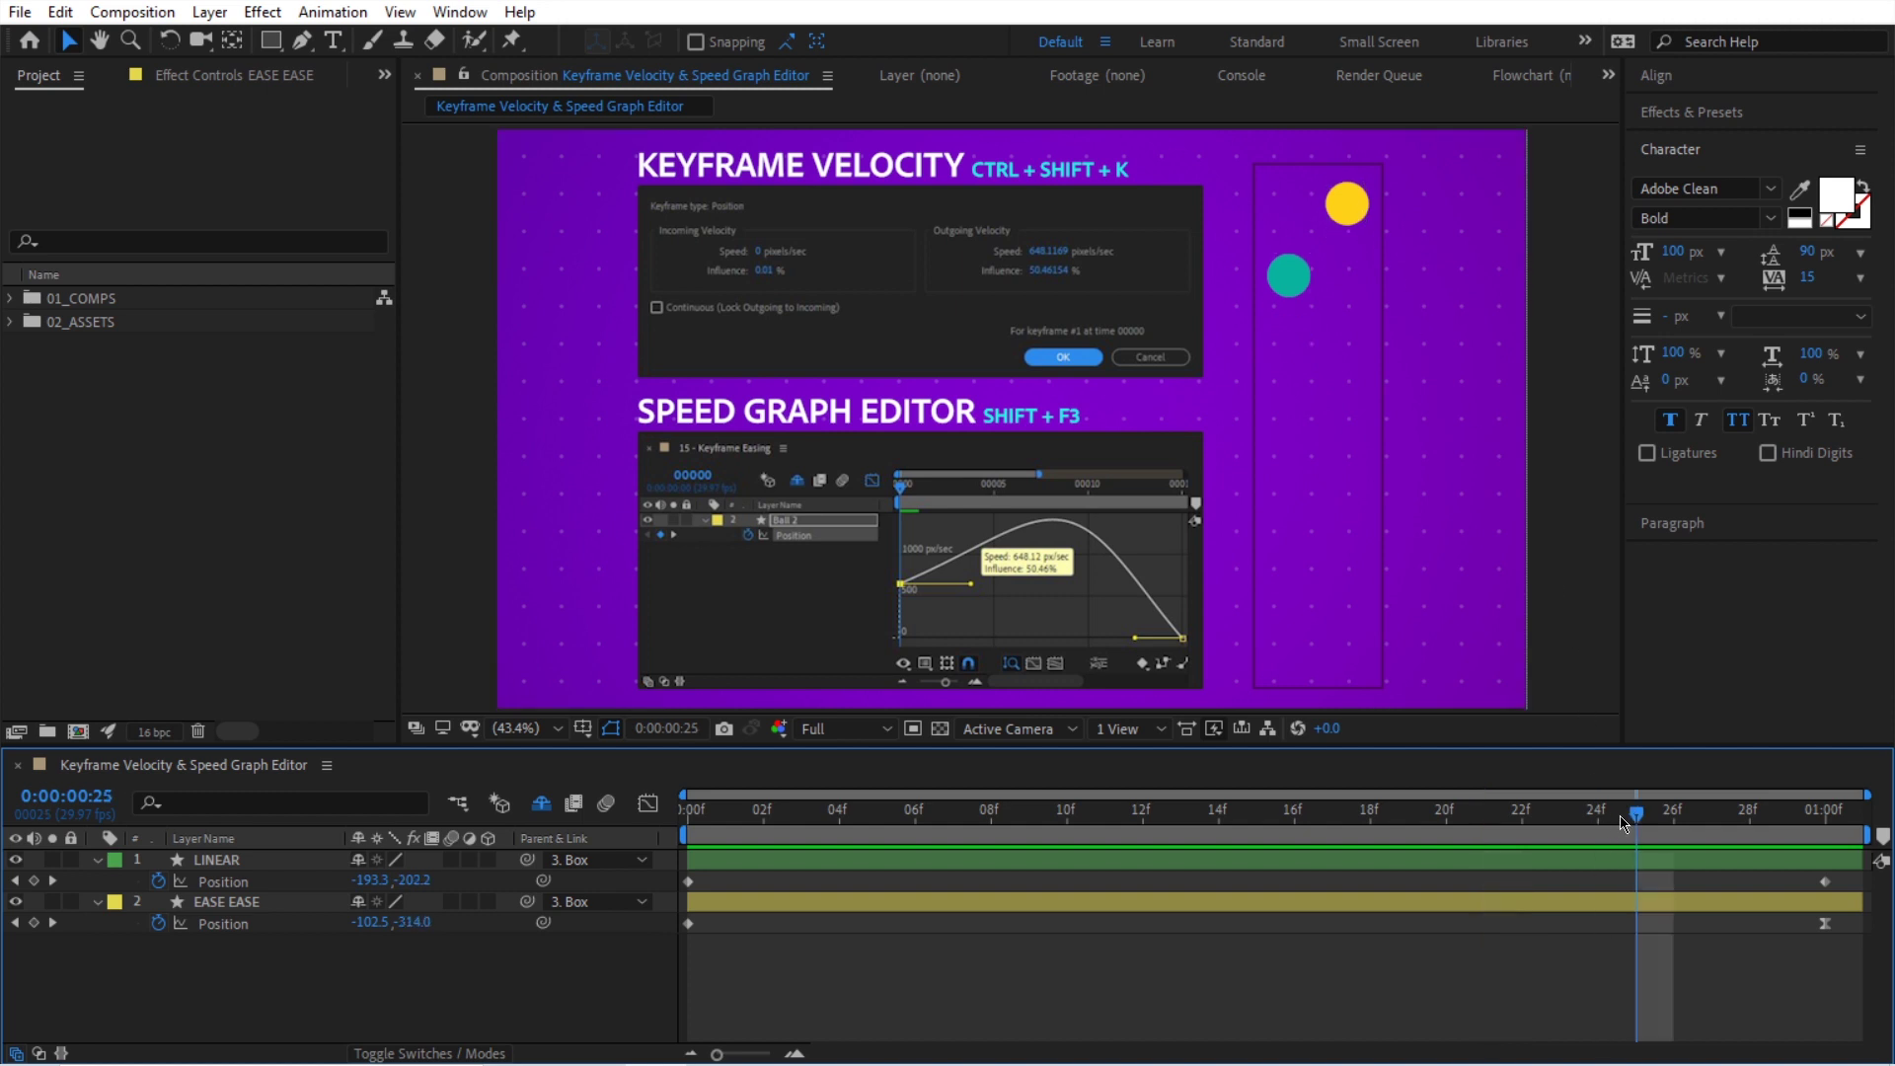
drag(1622, 822, 726, 815)
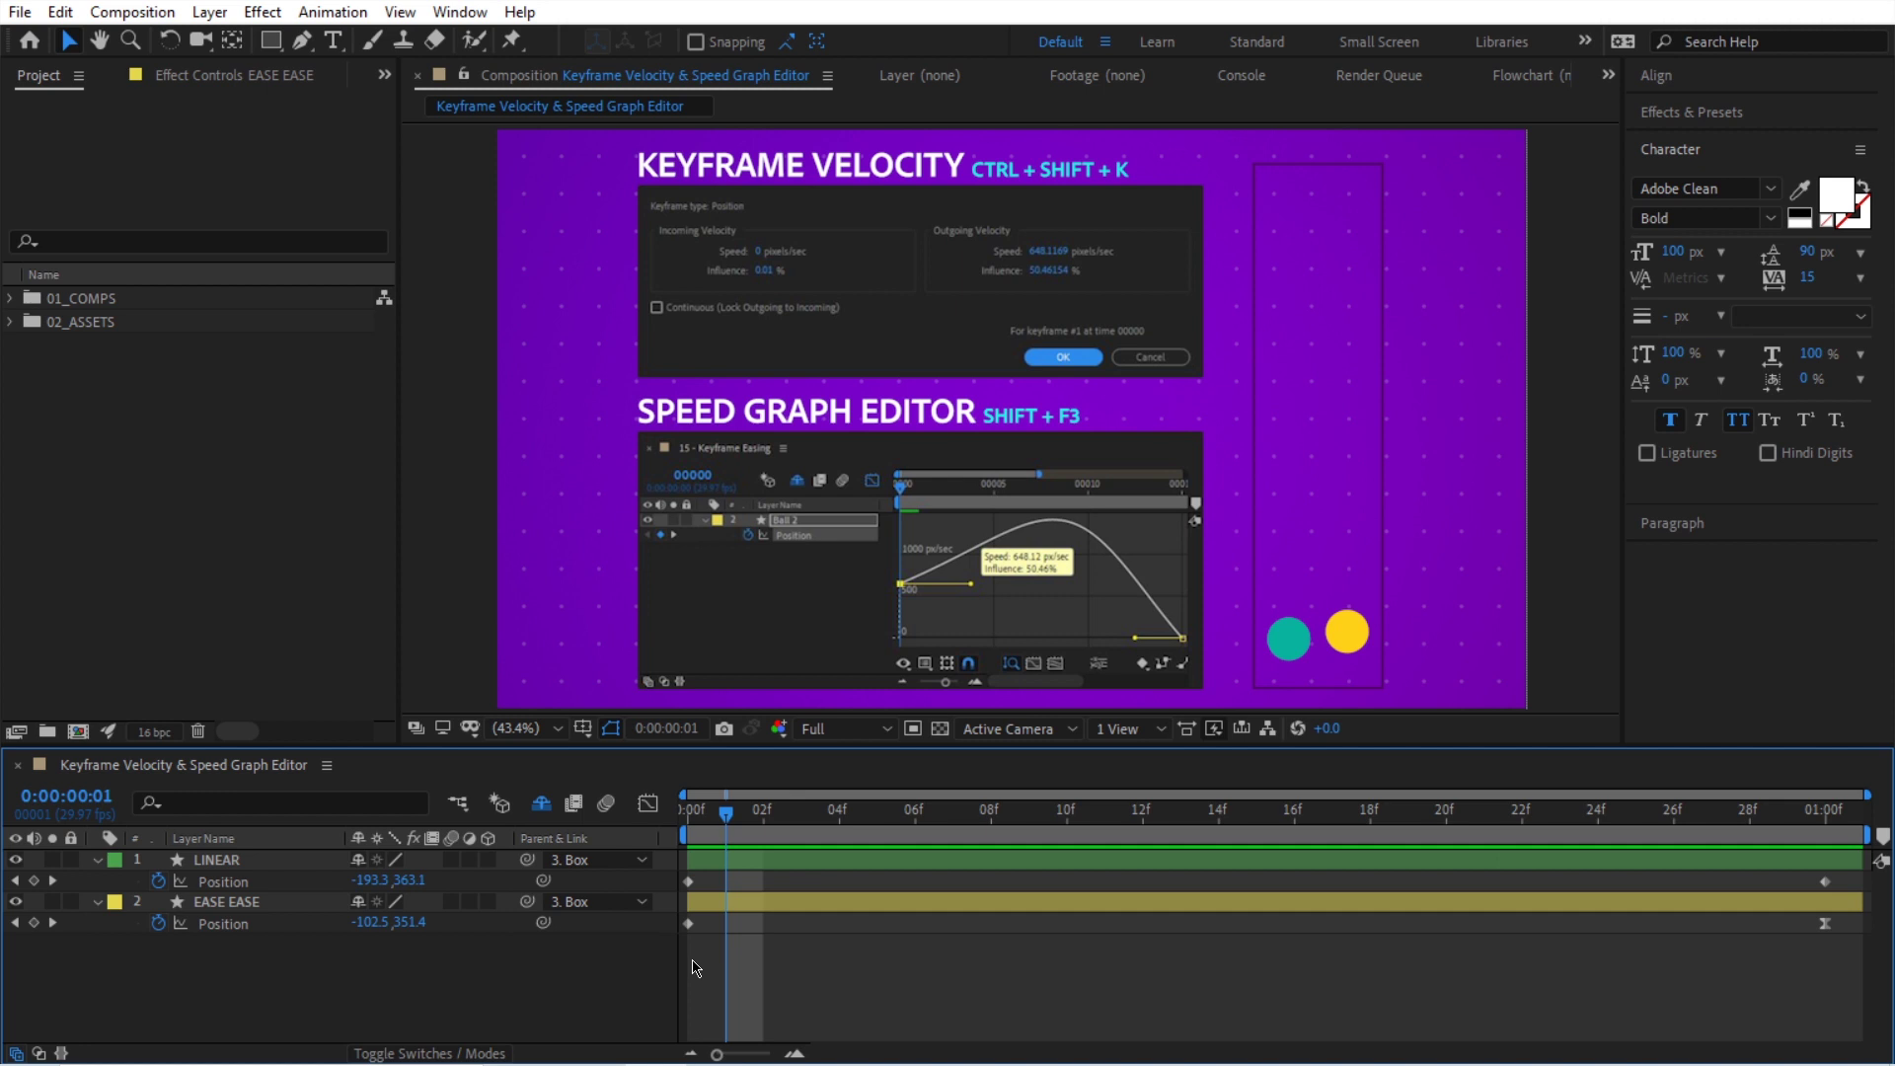
Set the first EASE EASE Position keyframe's outgoing speed to 0 and influence to 40%.
click(703, 921)
key(ctrl+shift+k)
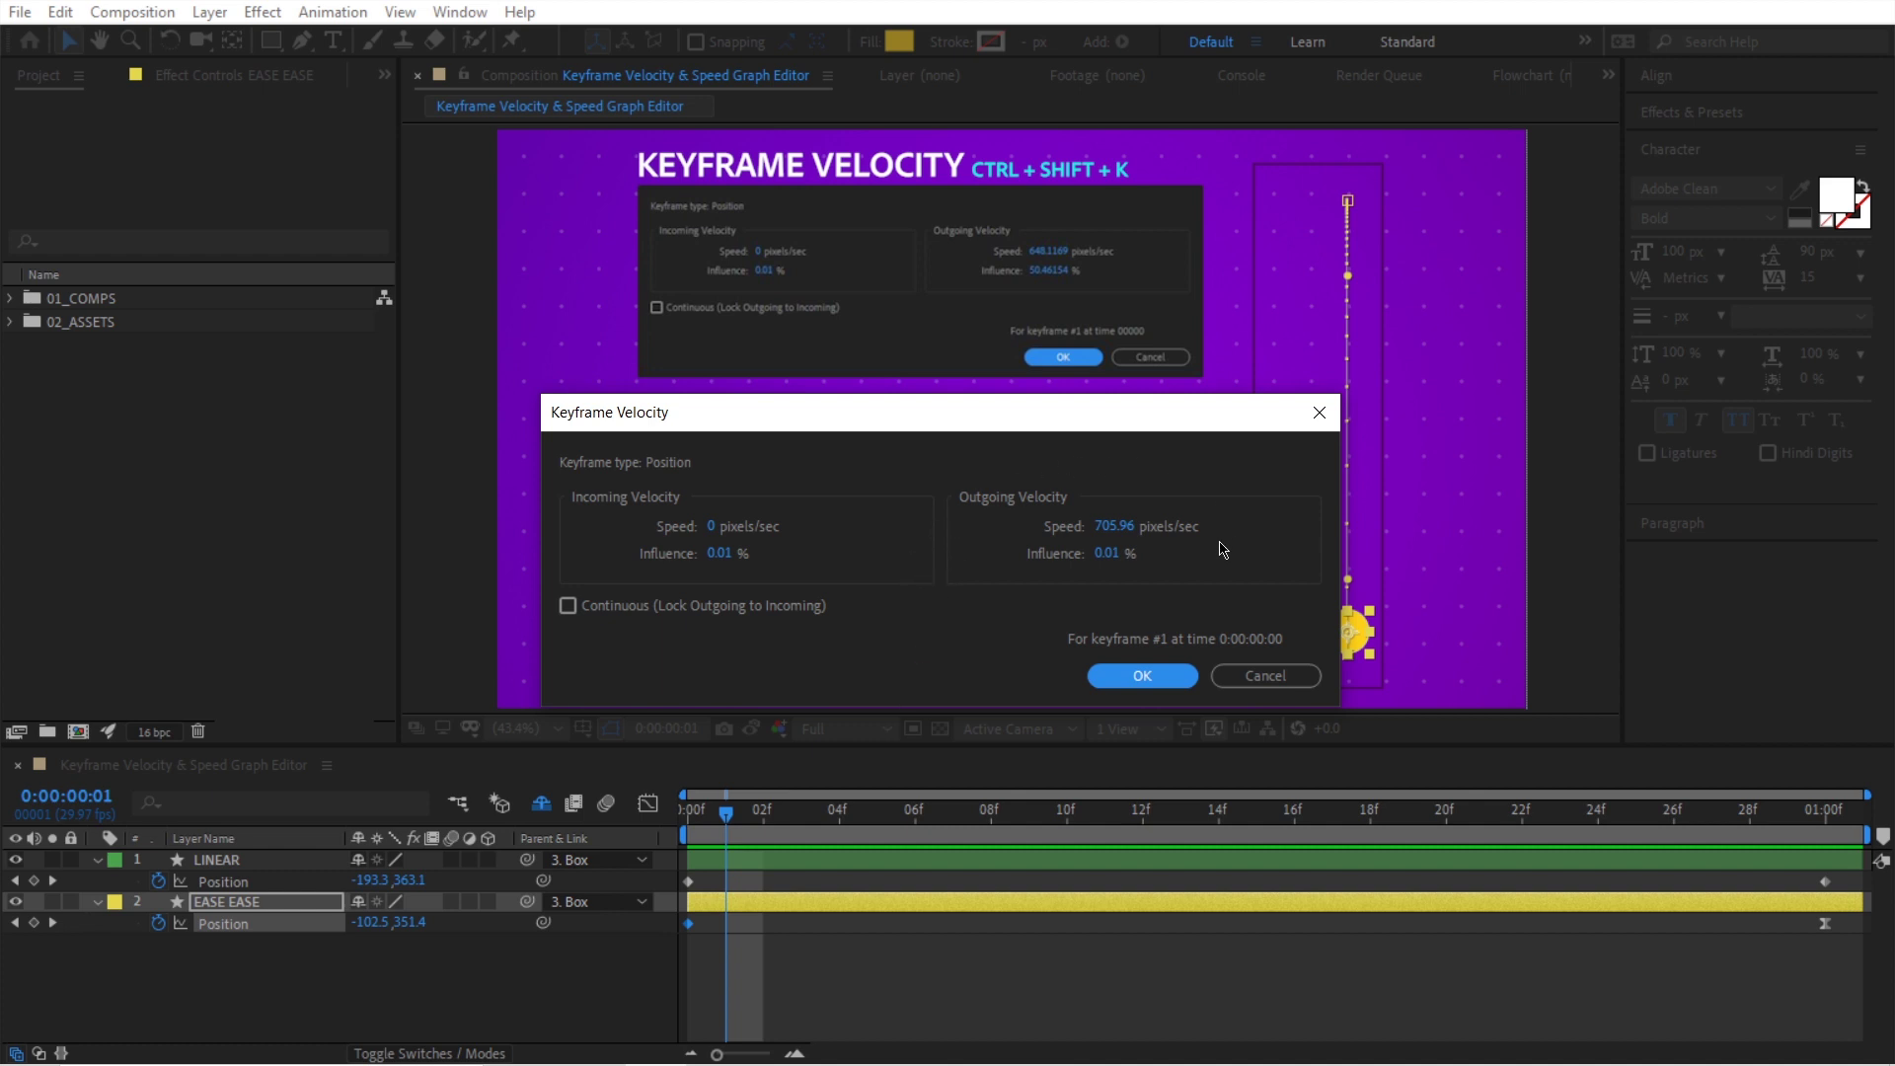
click(1114, 528)
text(0)
key(Return)
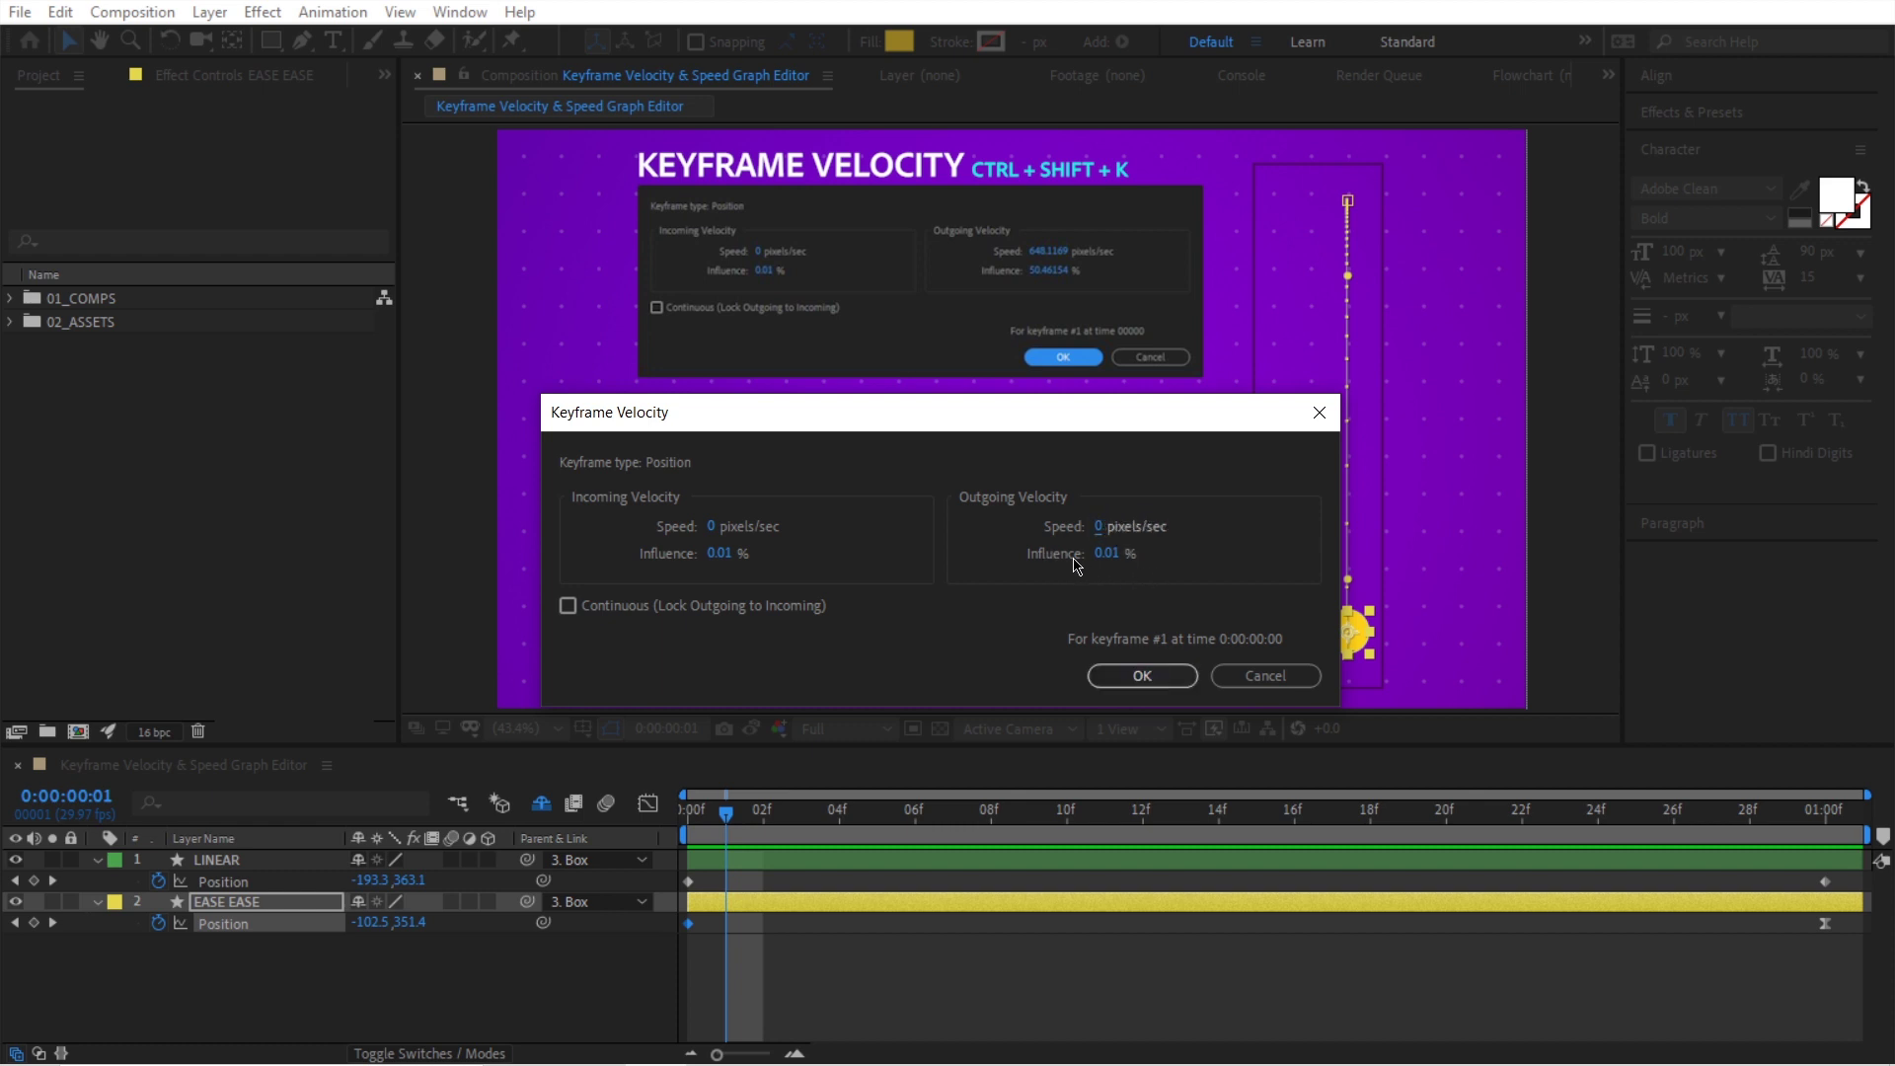
click(1107, 555)
text(40)
key(Return)
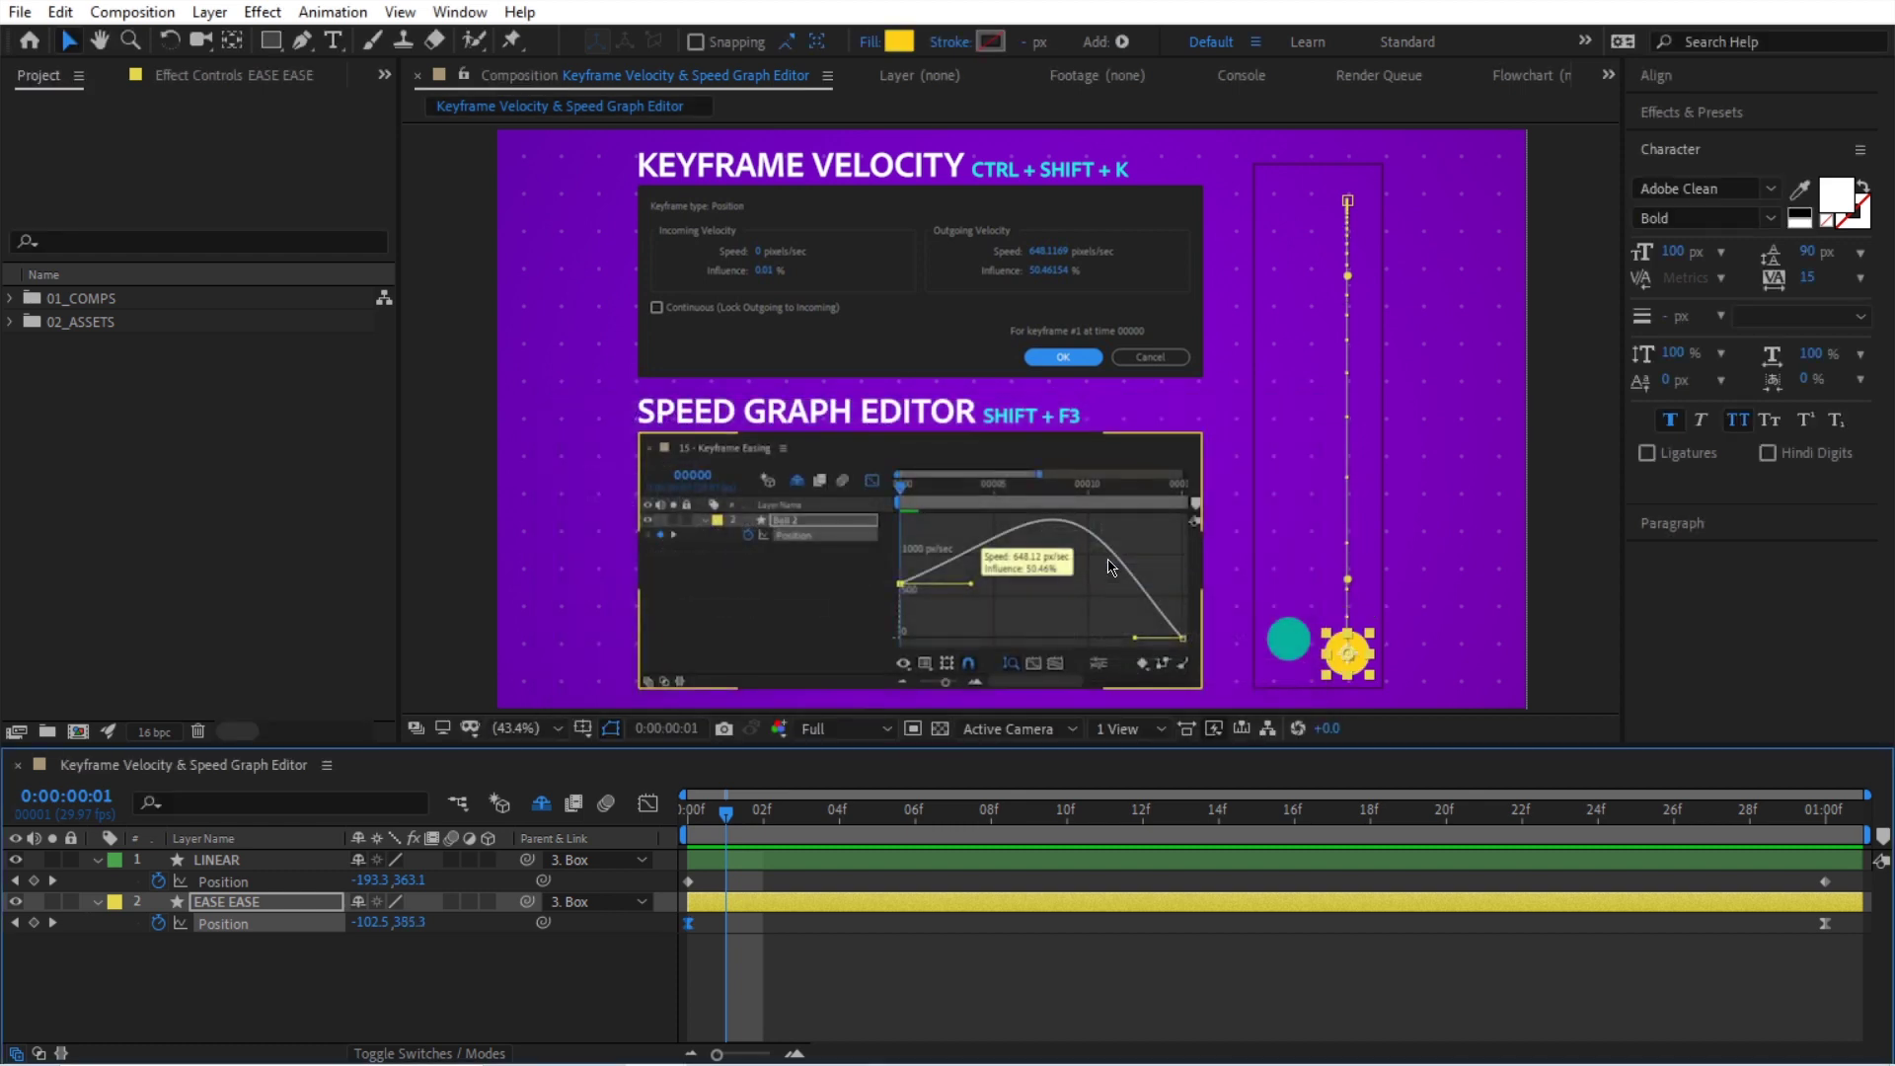
drag(725, 816, 1788, 874)
key(Home)
click(901, 1002)
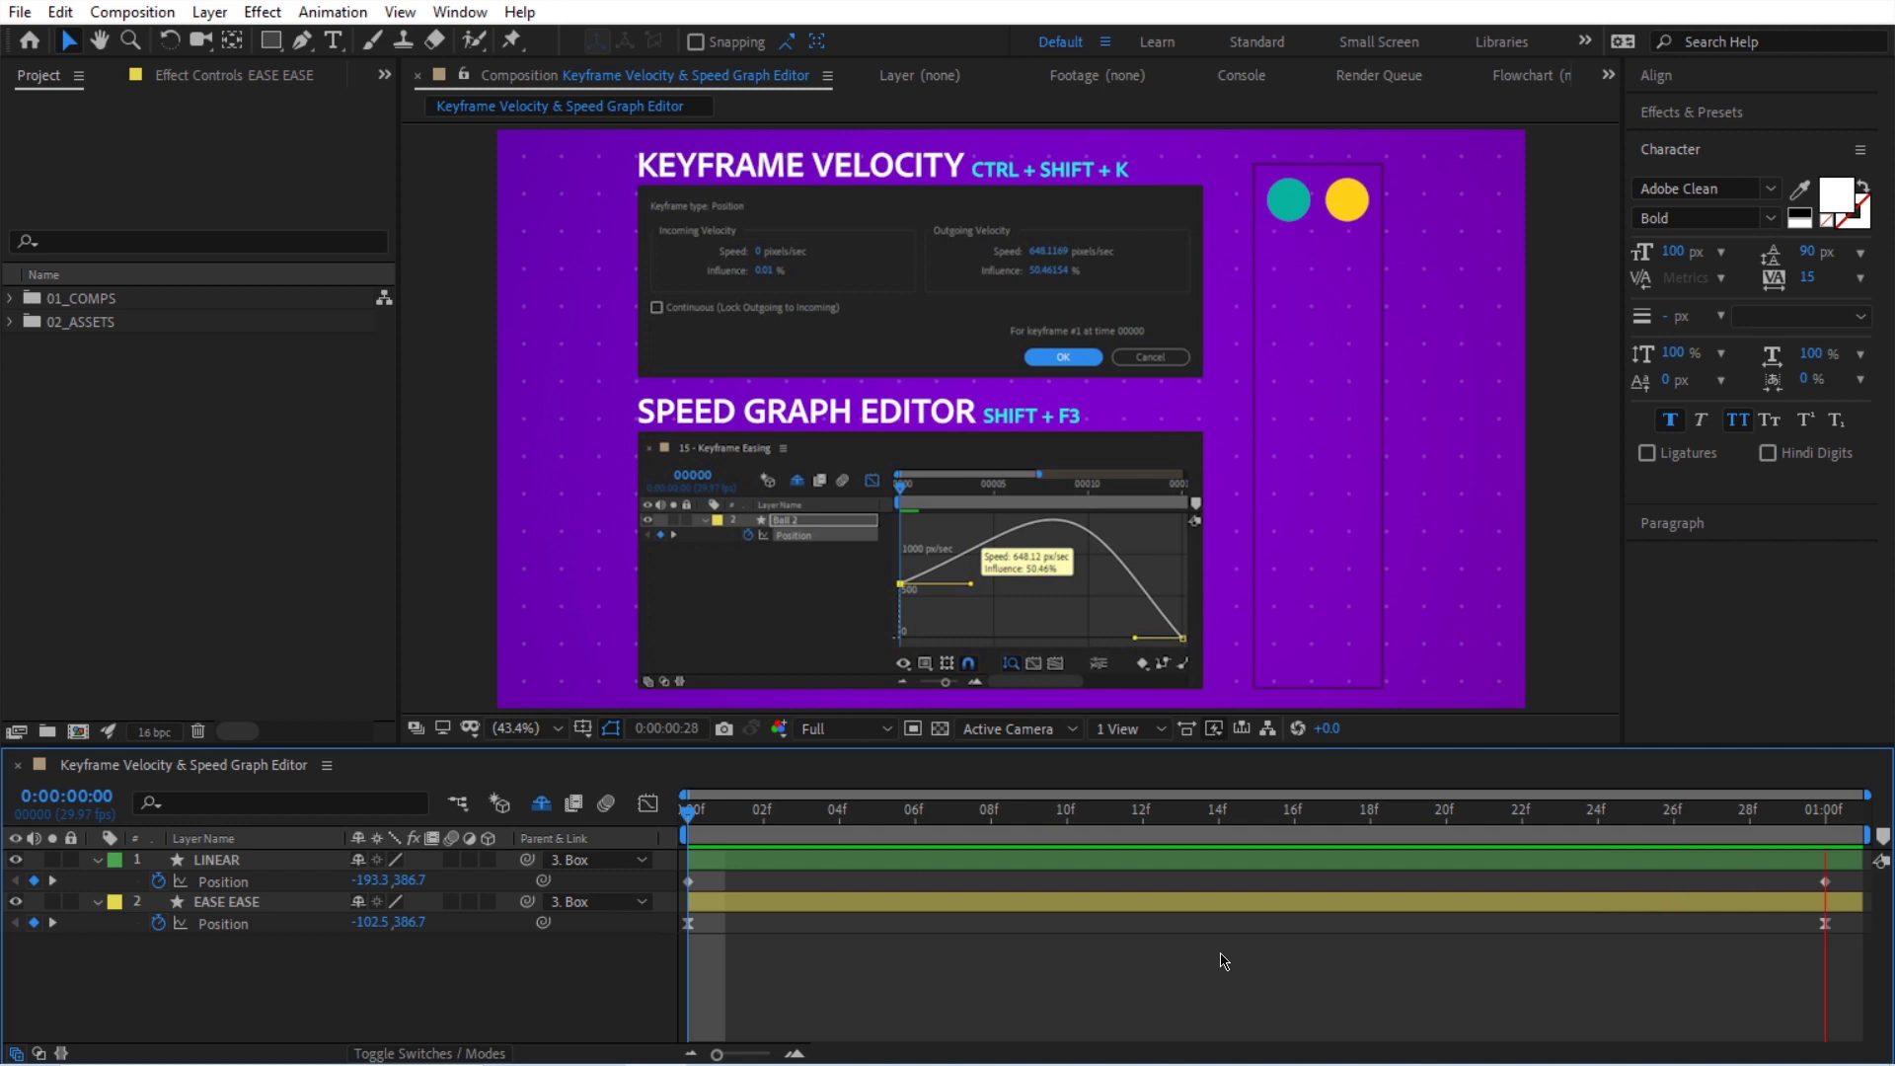
Set the first EASE EASE keyframe's outgoing speed to 2000 px/sec and preview from the start.
key(space)
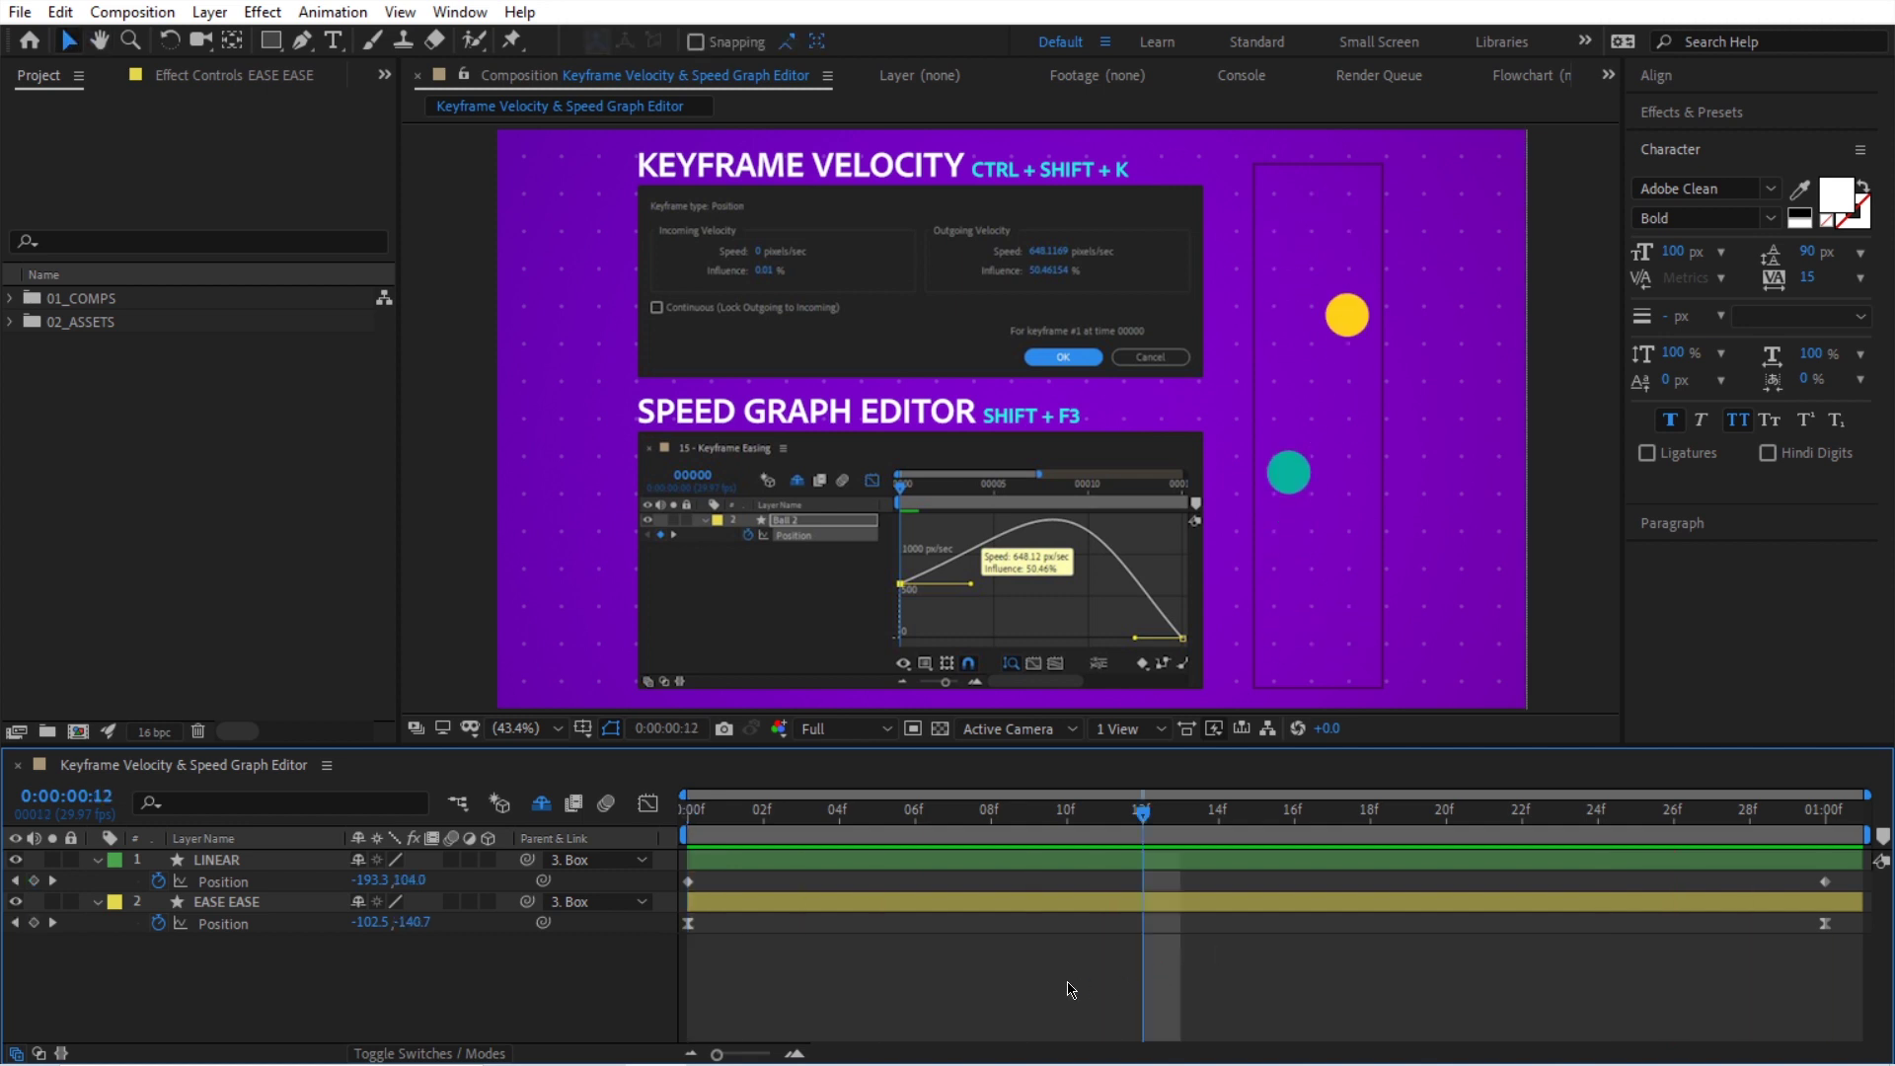
click(688, 923)
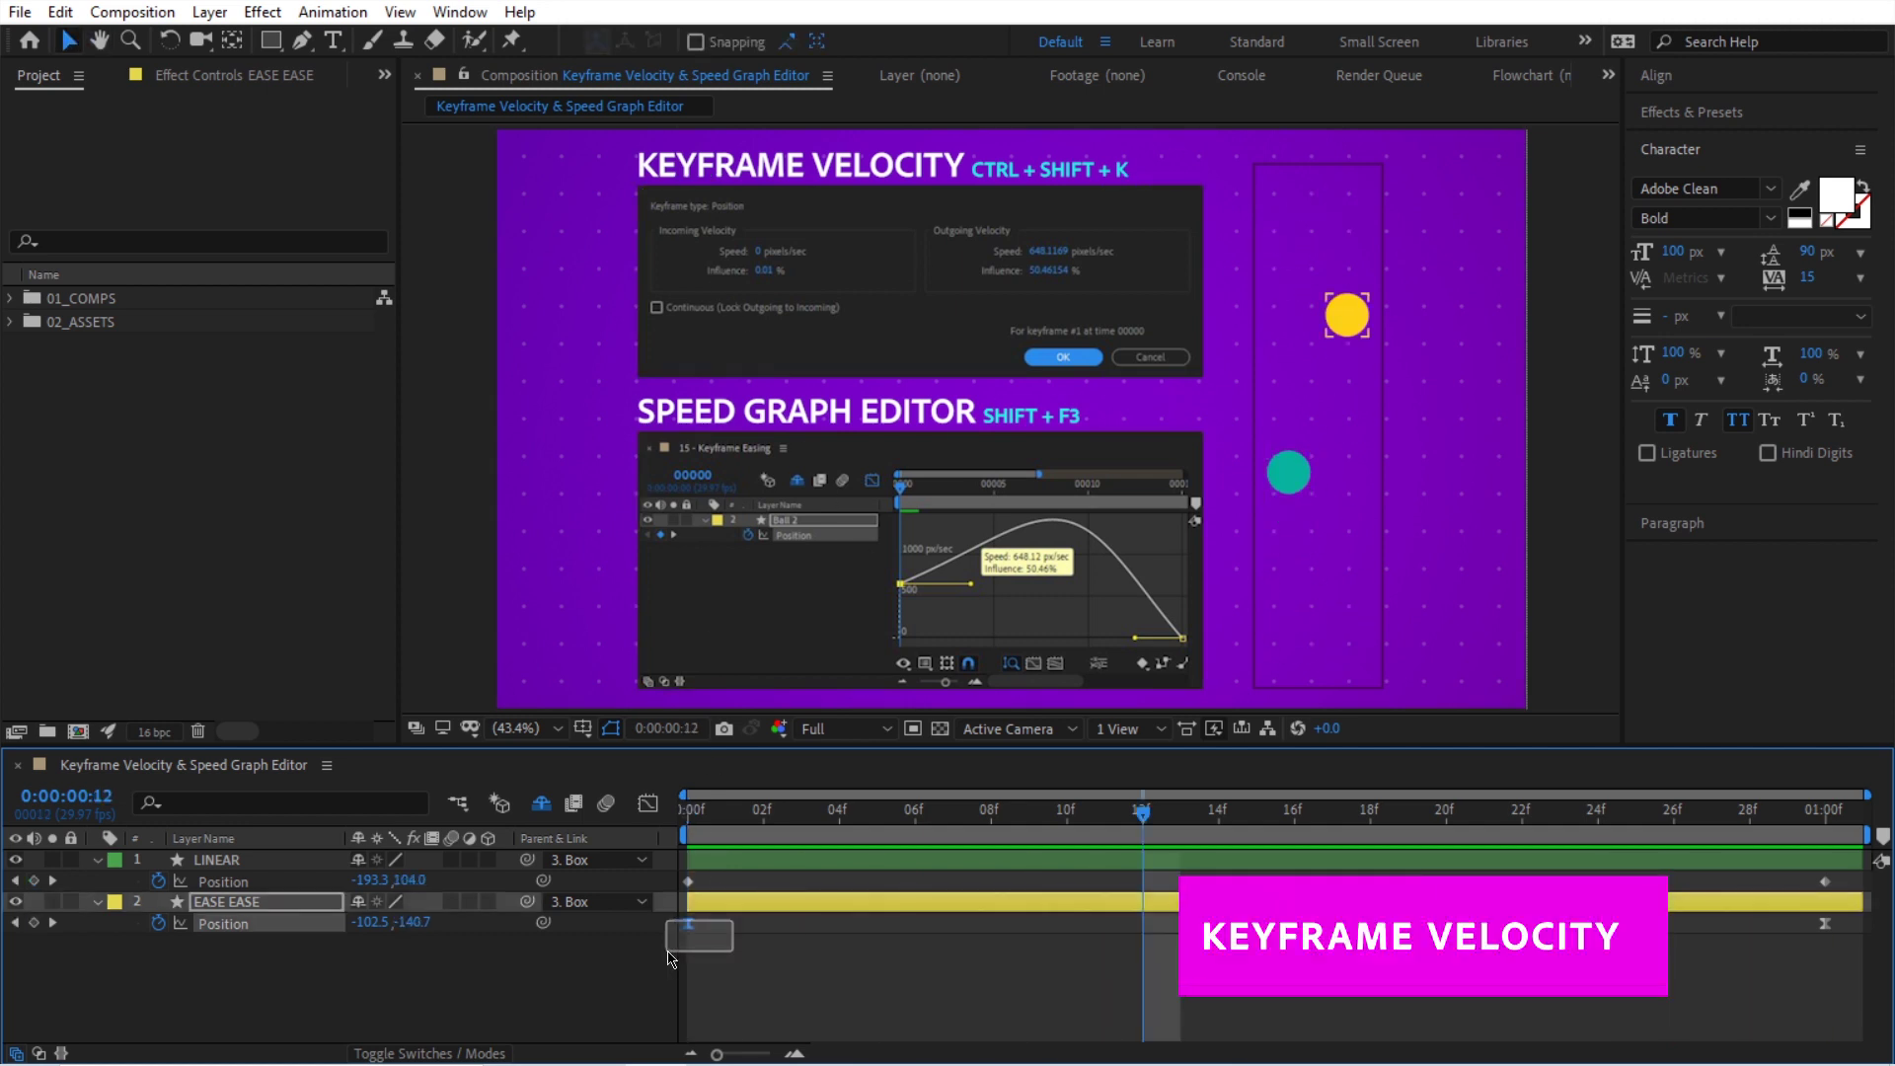
key(ctrl+shift+k)
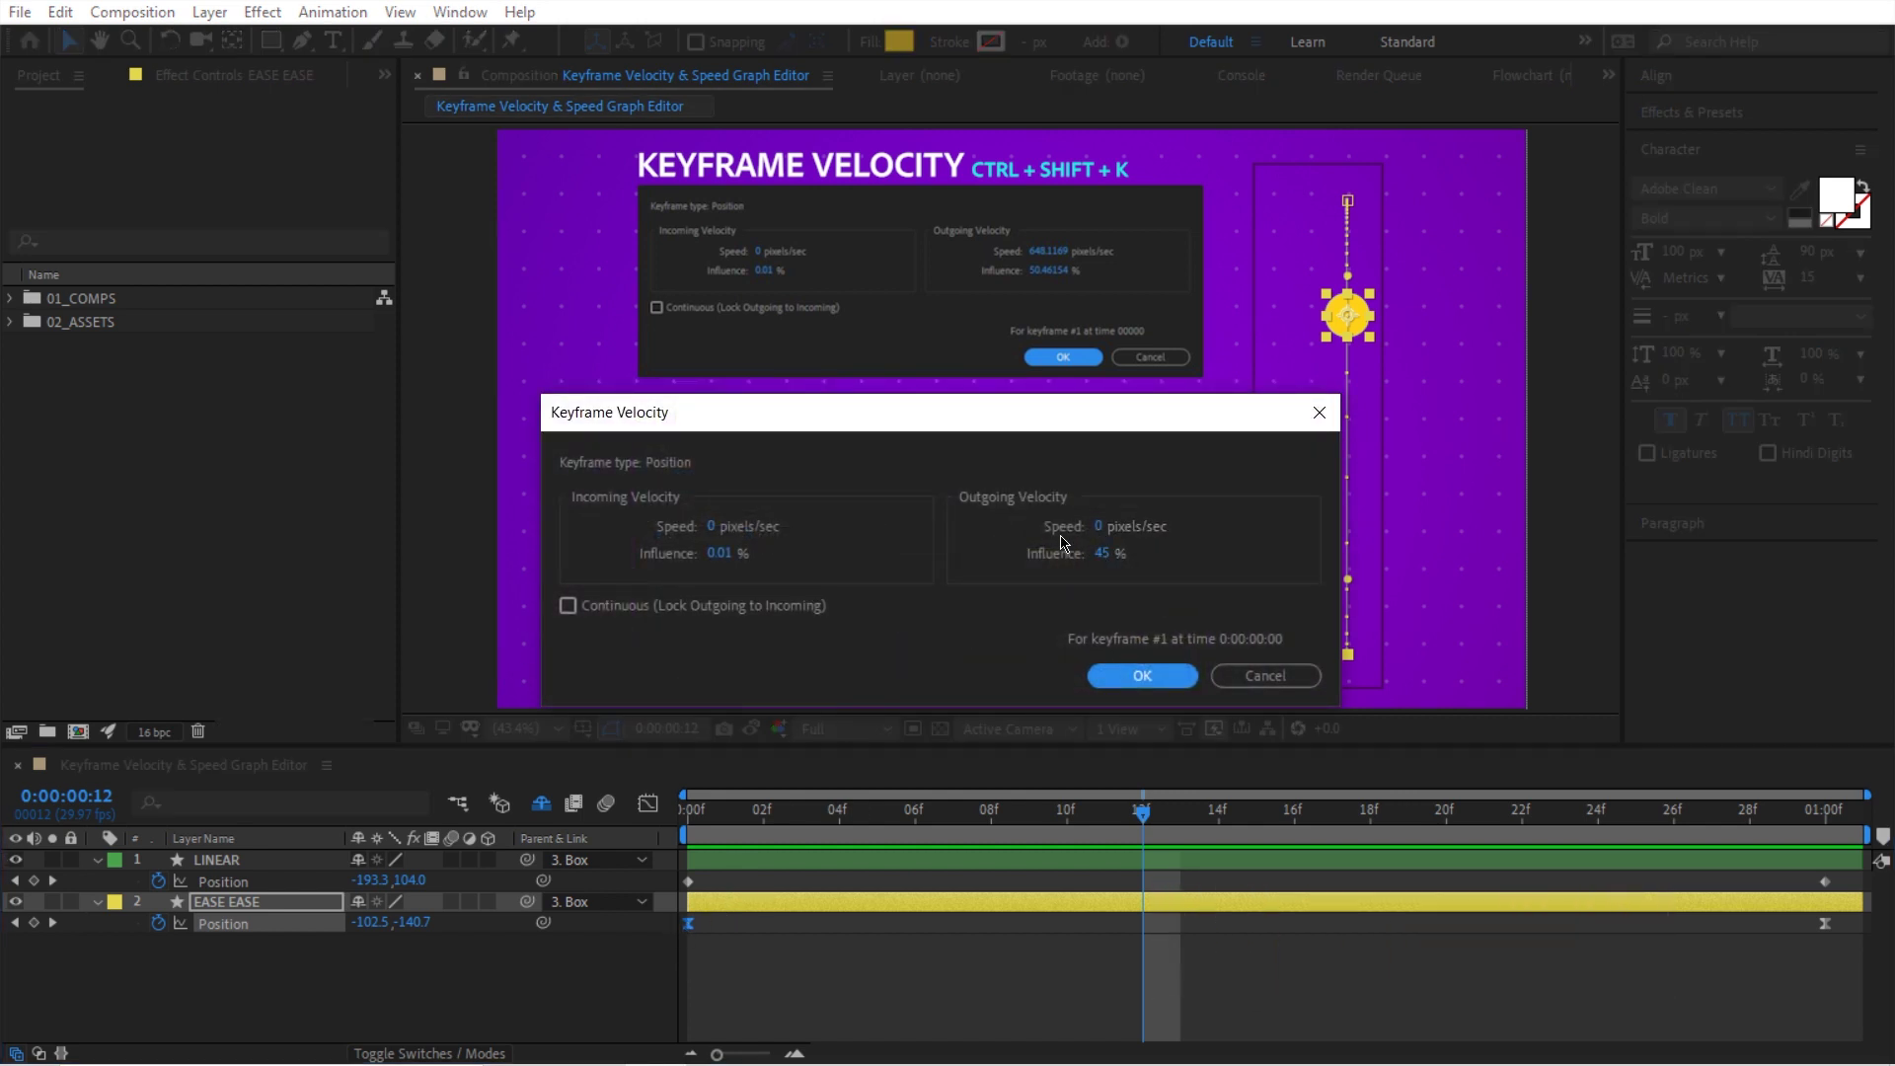
click(1098, 529)
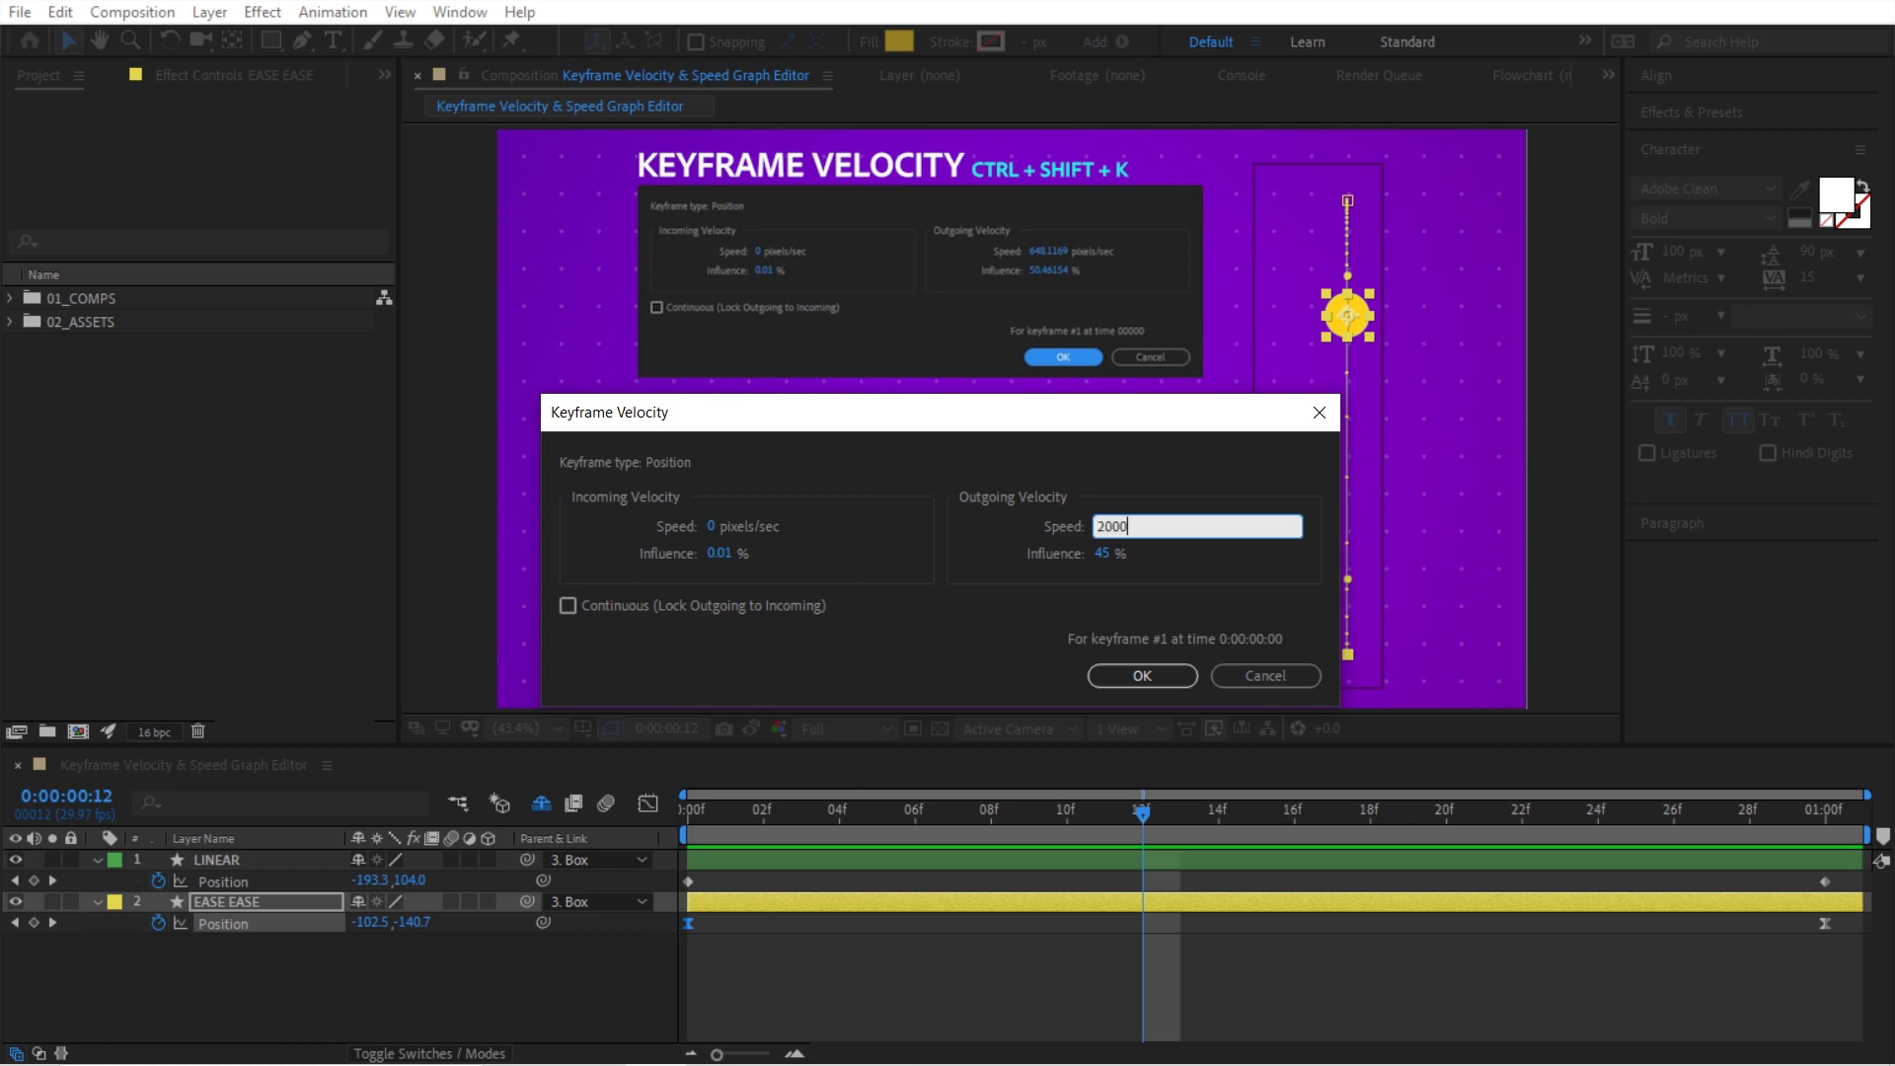
key(Return)
key(Home)
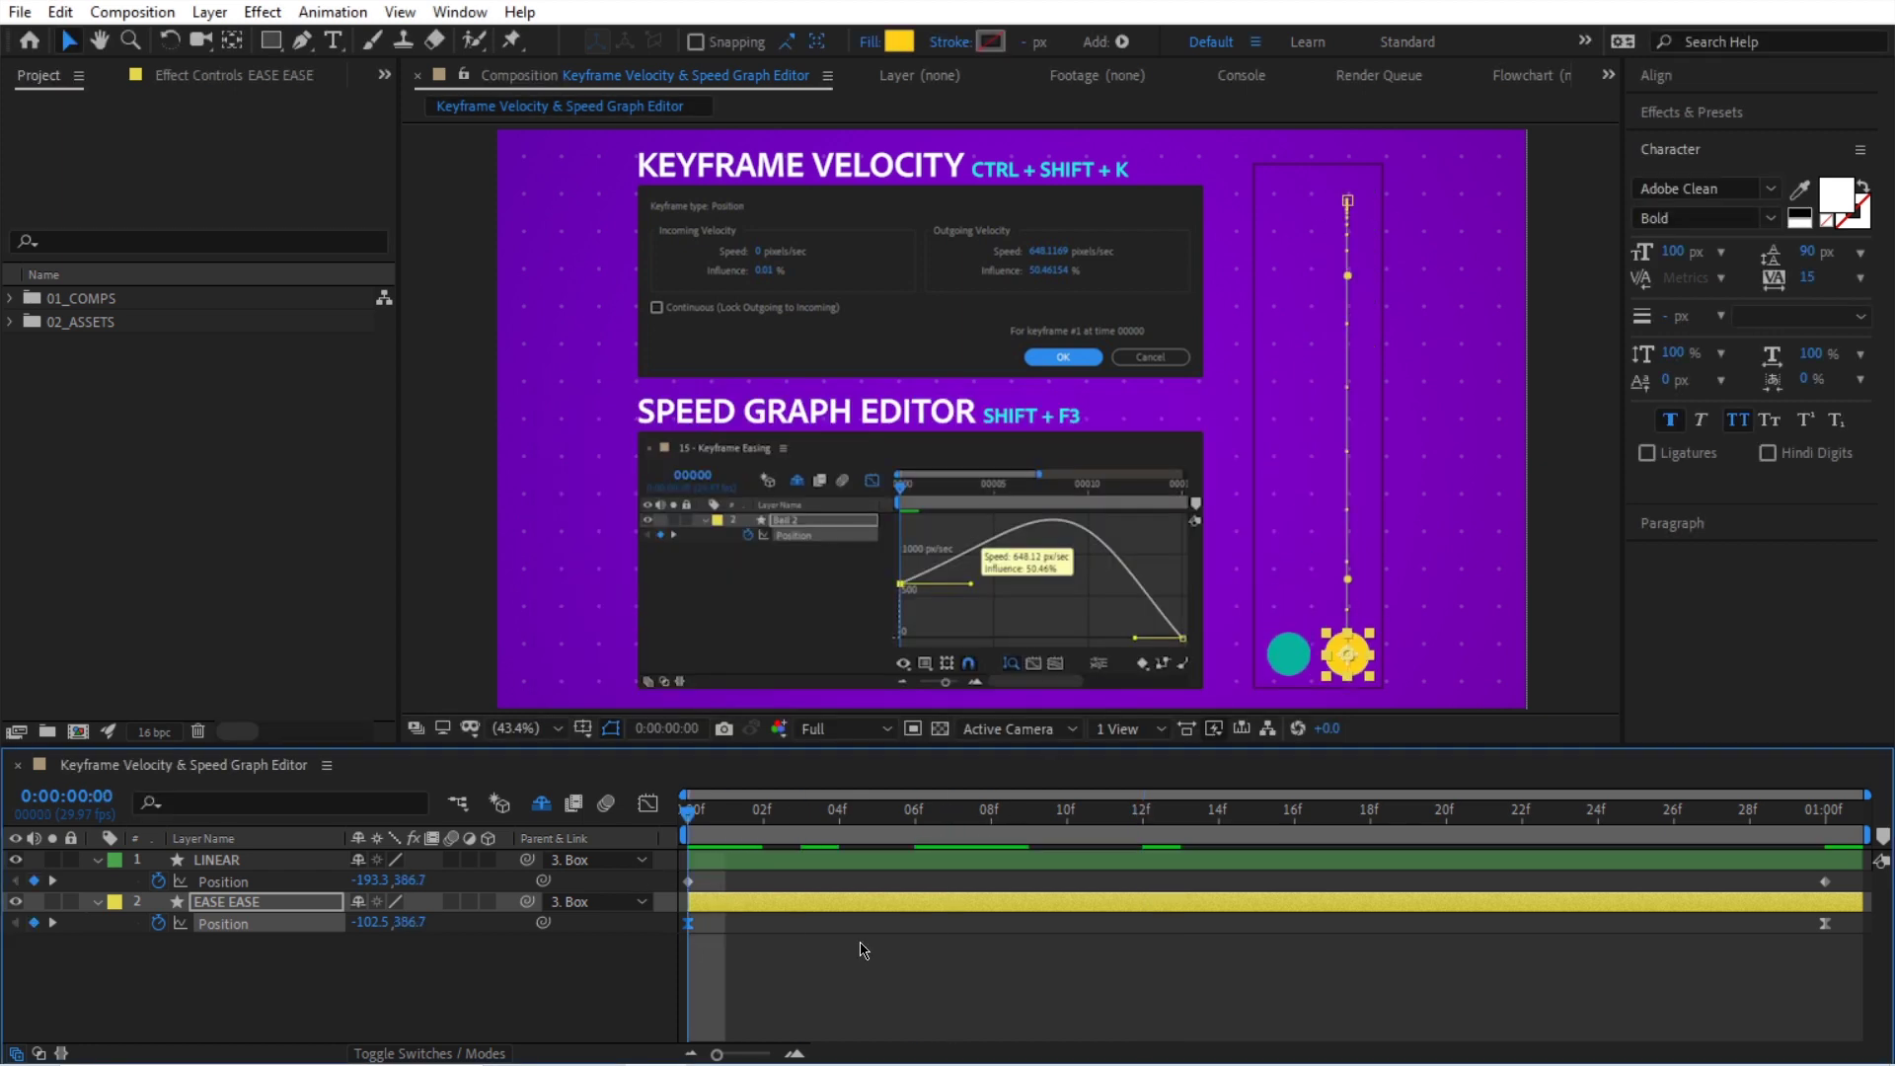
key(space)
click(719, 837)
Scrub to frame 7 to compare the balls, then select EASE EASE's Position property.
drag(719, 837, 981, 1003)
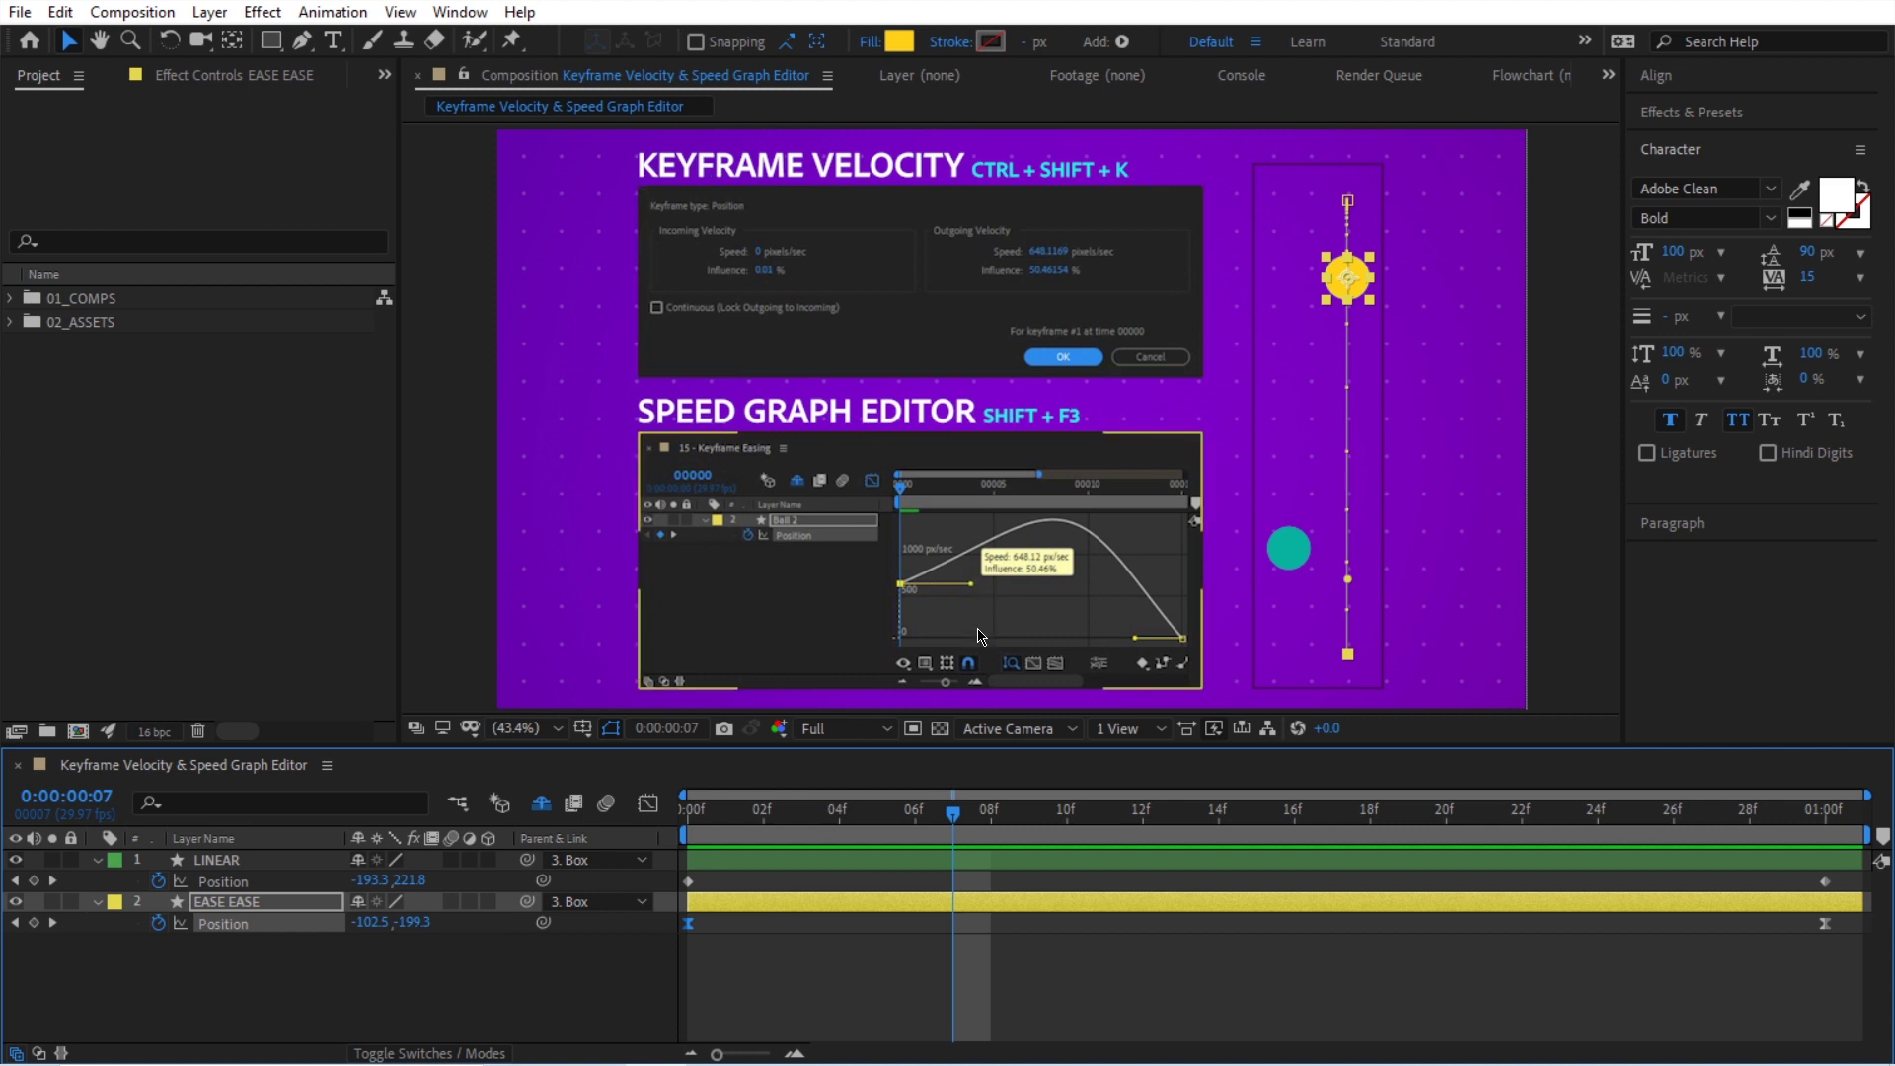
click(276, 923)
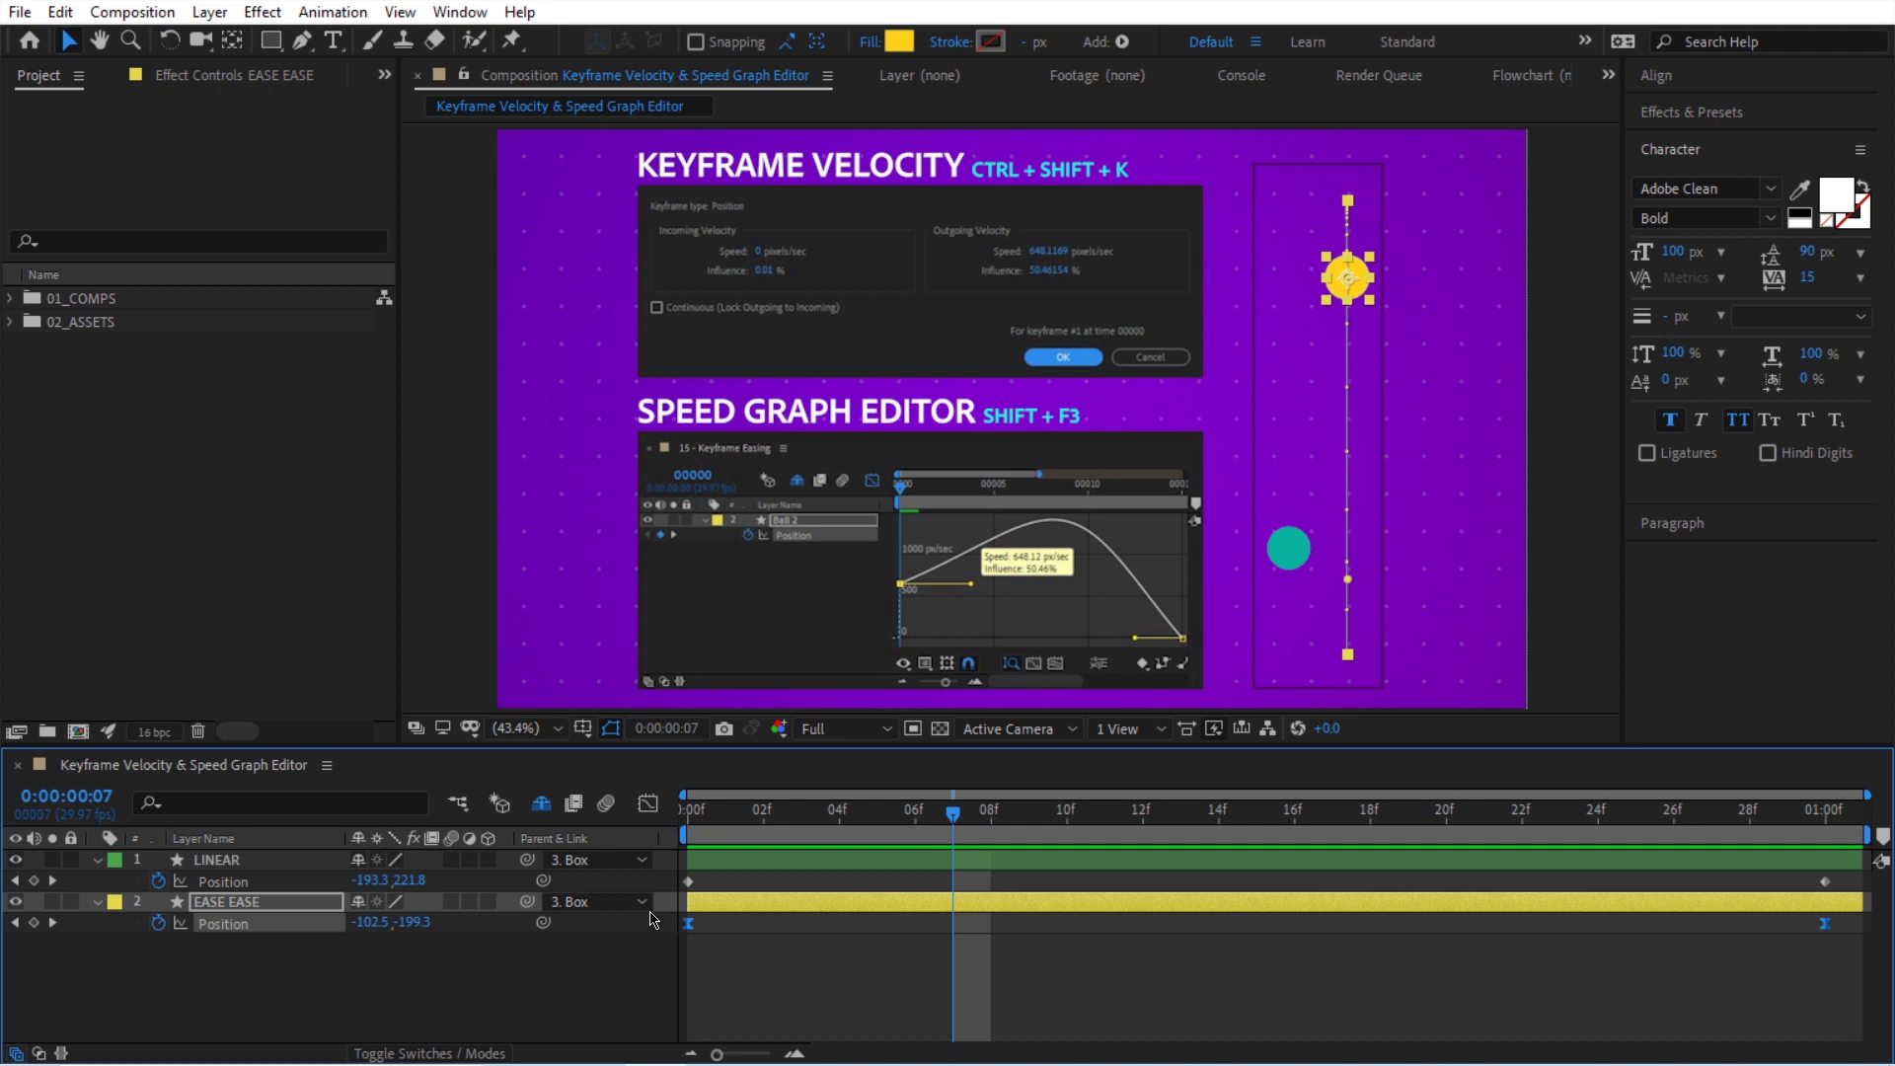
In the speed graph, set the first keyframe's influence to about 47.71% and the last to 100%.
click(647, 802)
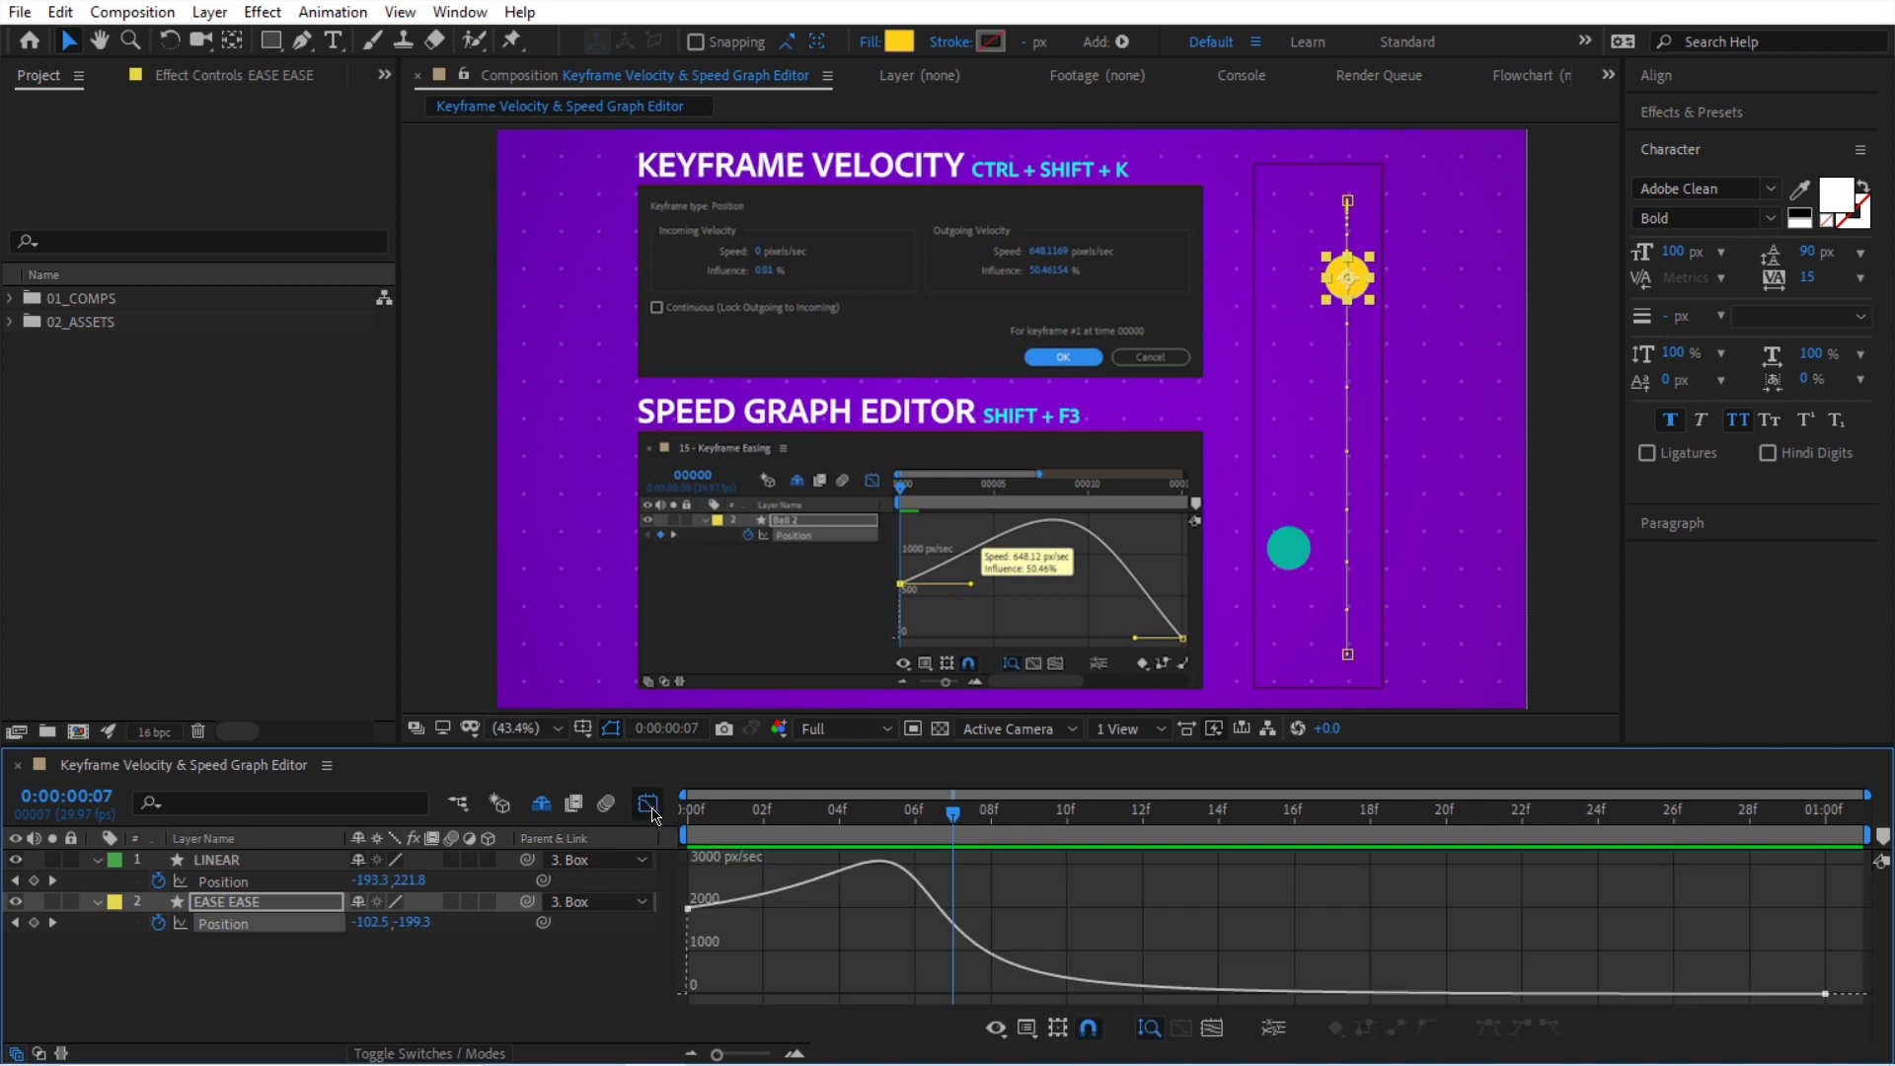
click(1027, 1029)
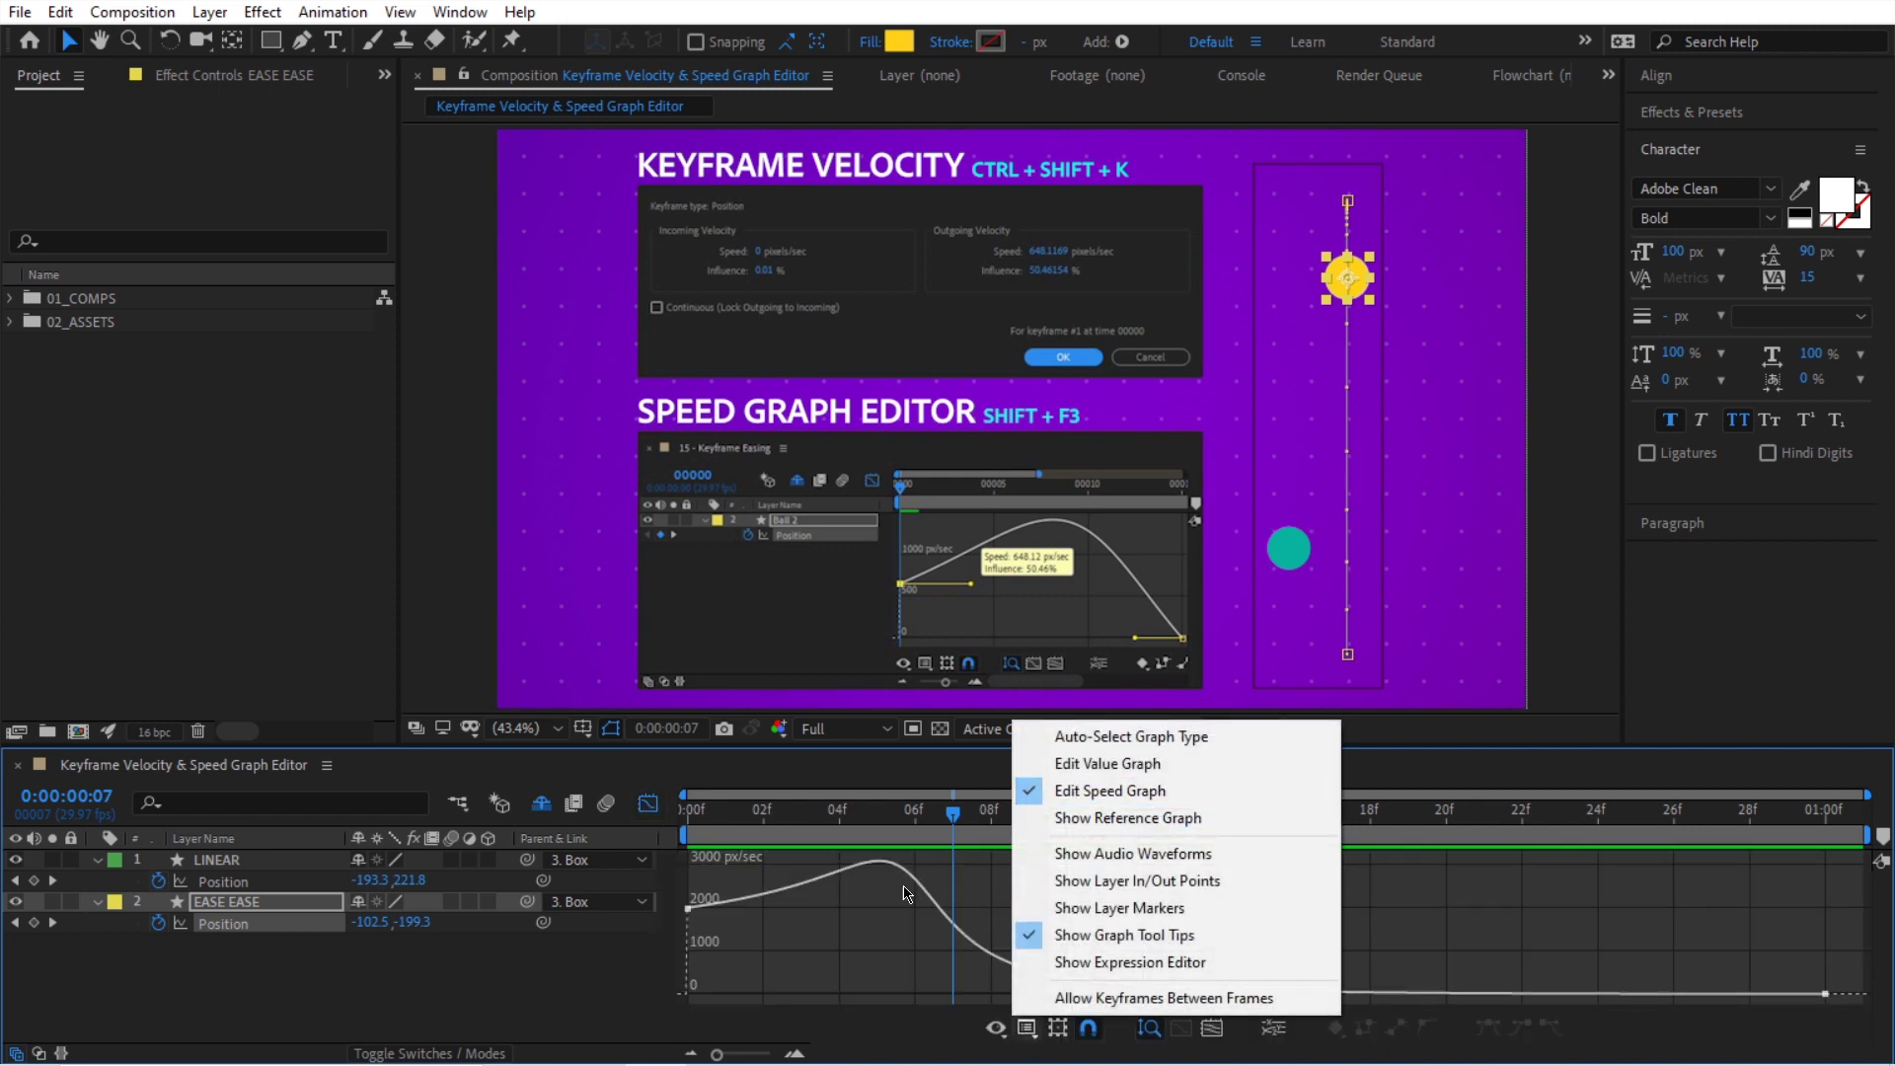
click(869, 932)
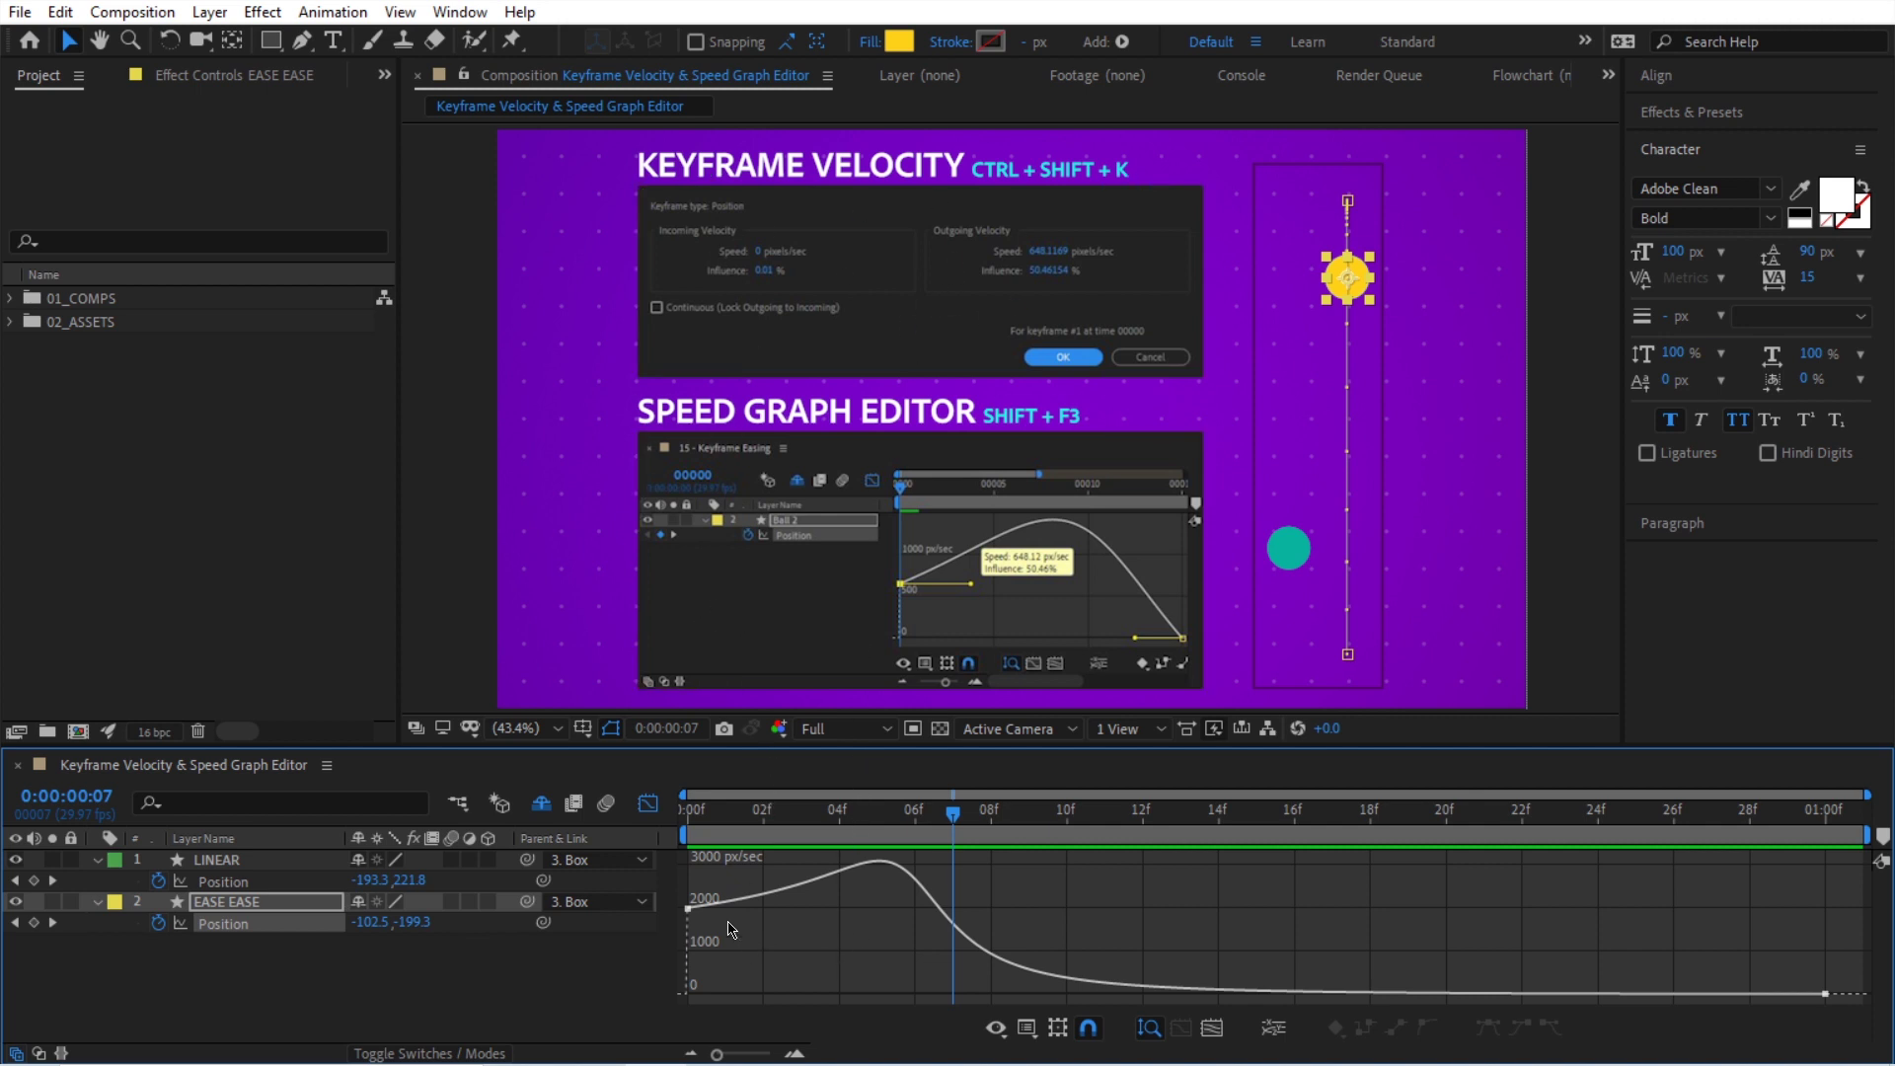
click(689, 909)
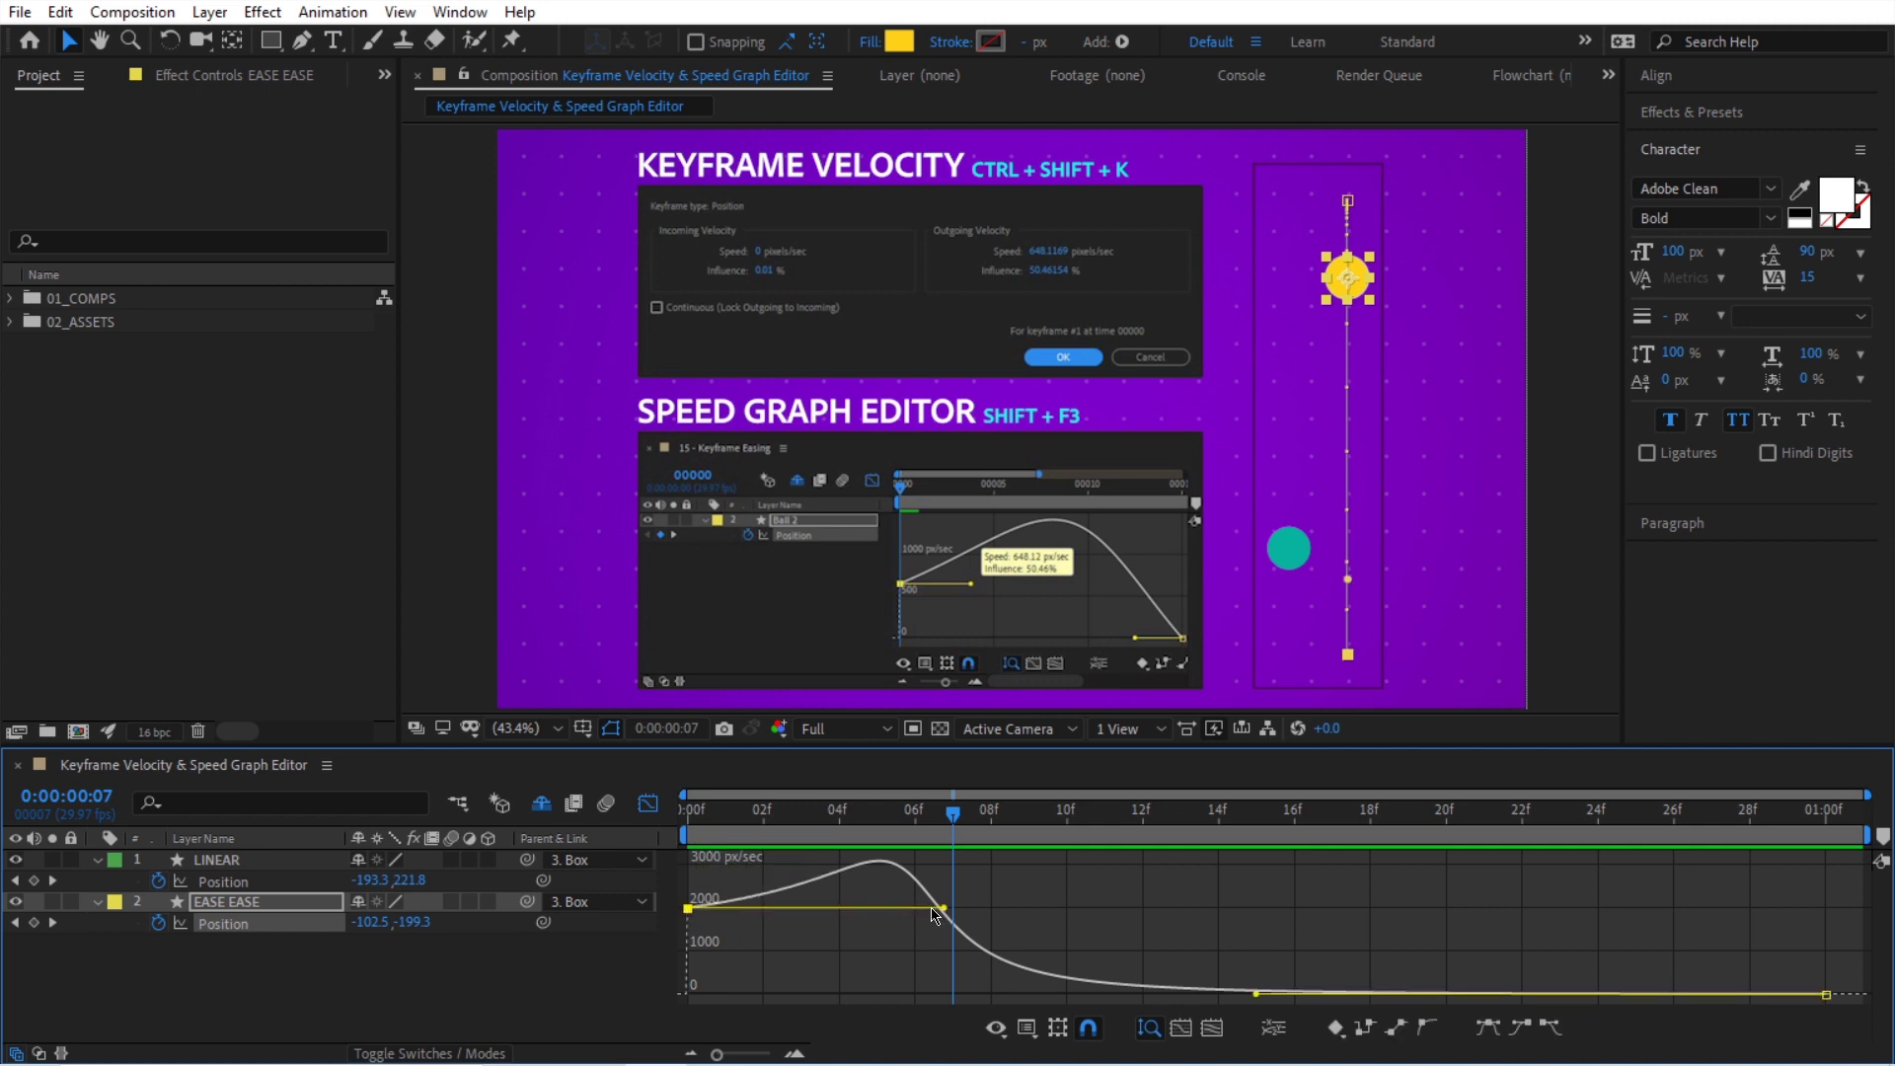
drag(946, 906, 951, 907)
mouse_move(955, 912)
mouse_down()
mouse_move(765, 923)
mouse_move(967, 909)
mouse_move(894, 869)
mouse_move(929, 899)
mouse_up()
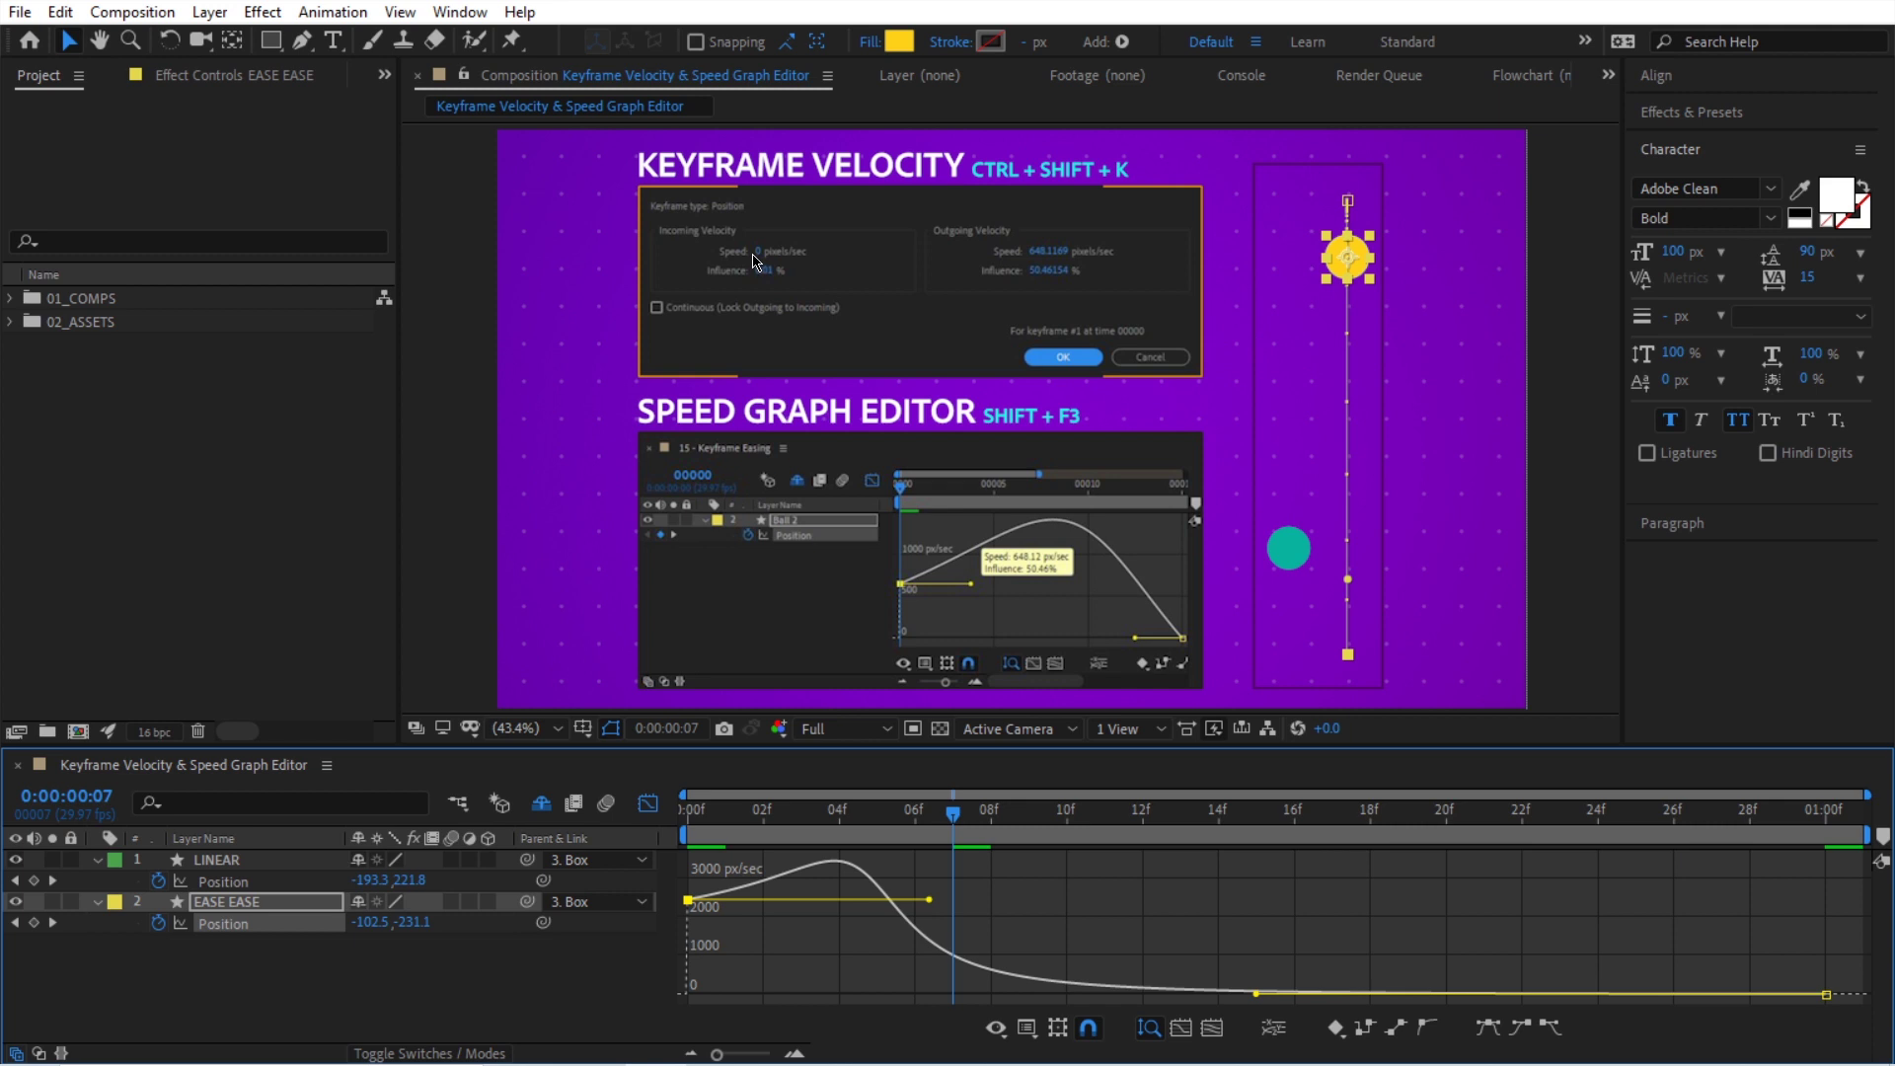
mouse_move(1256, 1000)
mouse_down()
mouse_move(1332, 995)
mouse_move(1216, 1009)
mouse_move(1222, 933)
mouse_move(1225, 996)
mouse_up()
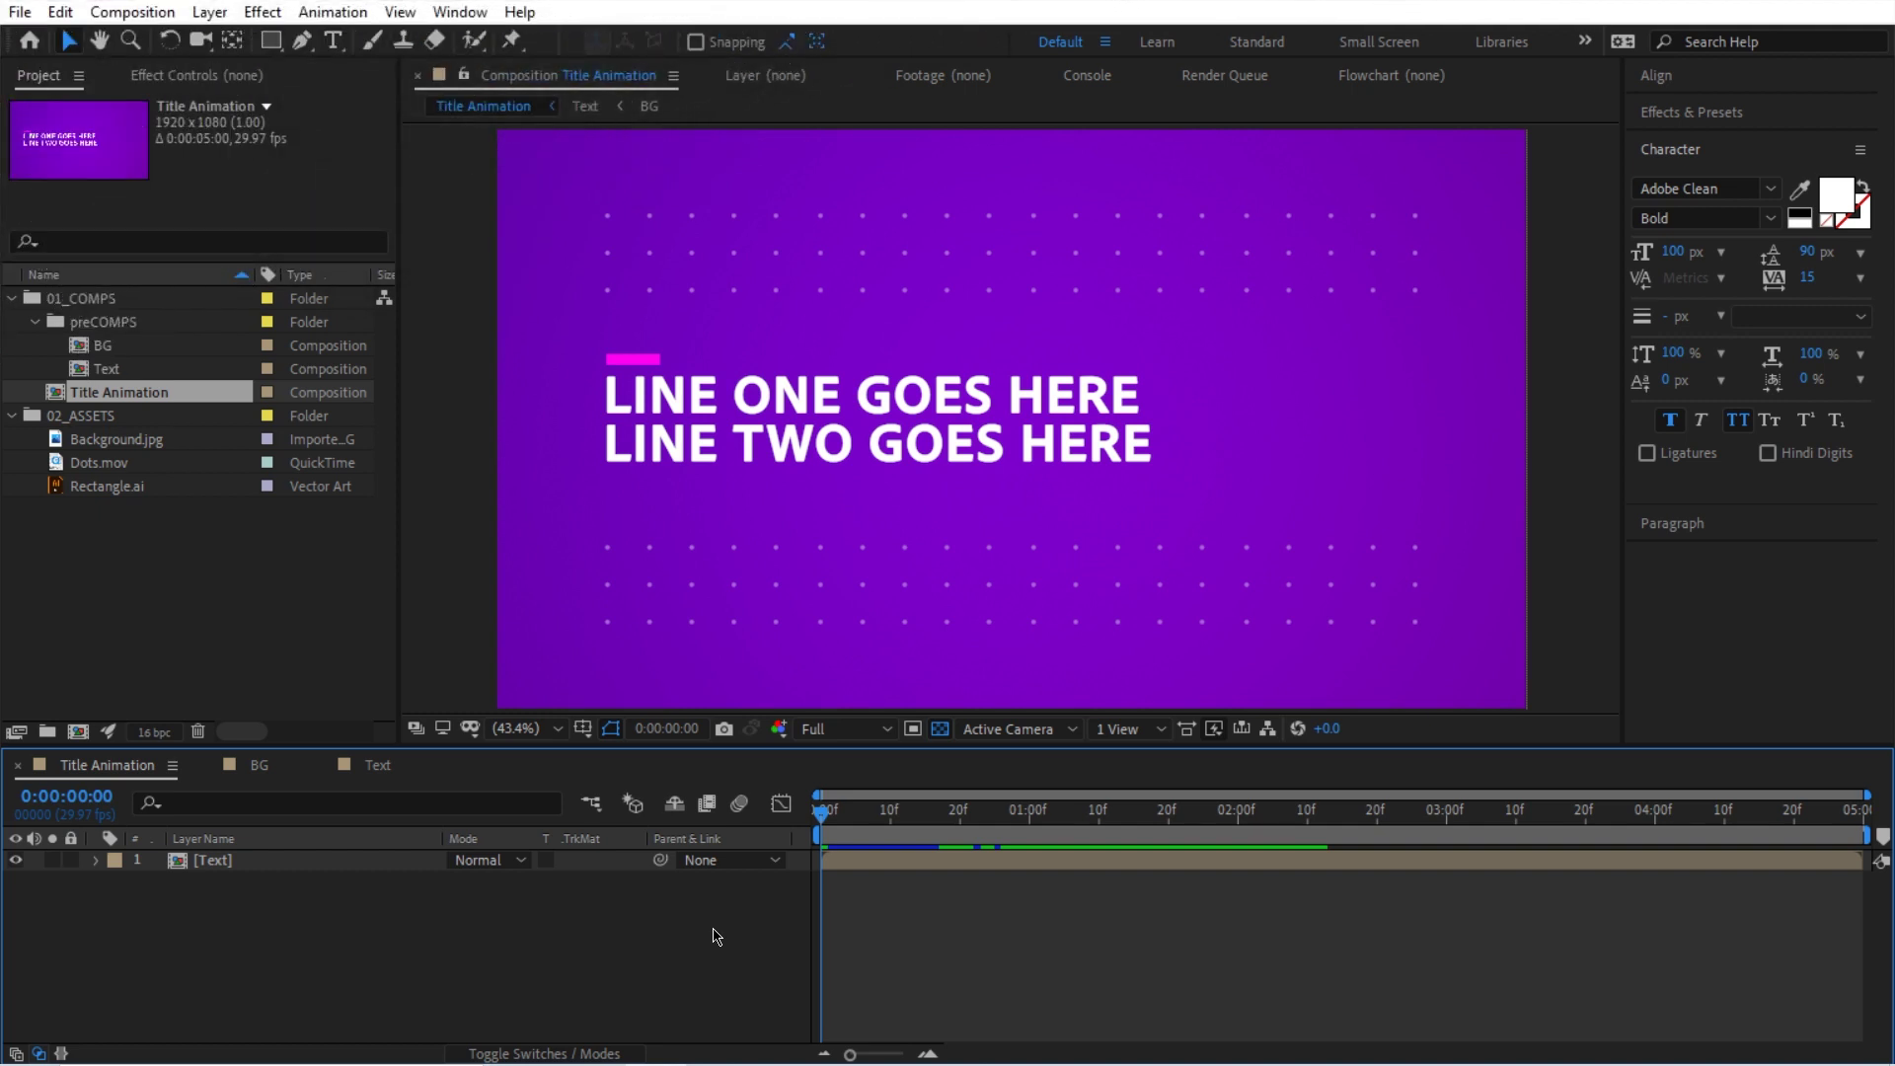
Draw a full-composition rectangle with magenta fill as Shape Layer 1.
click(270, 41)
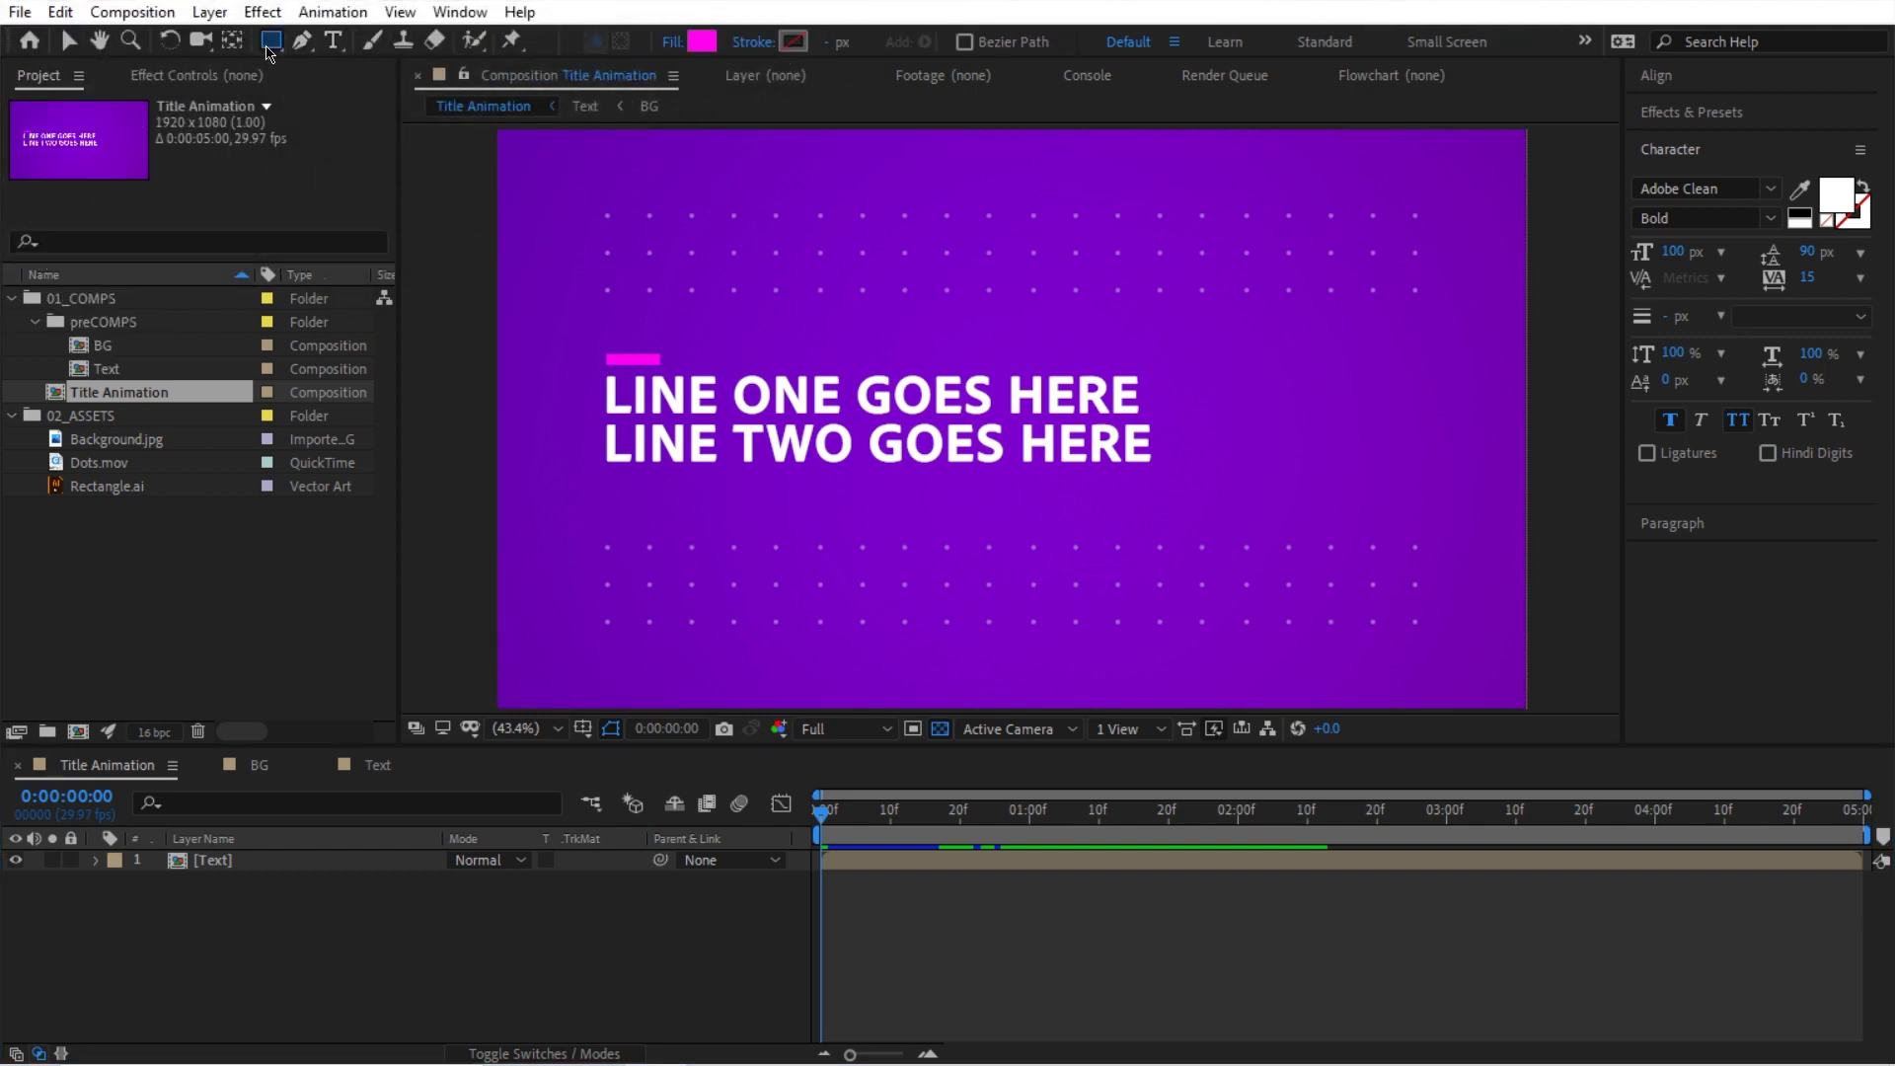
click(705, 44)
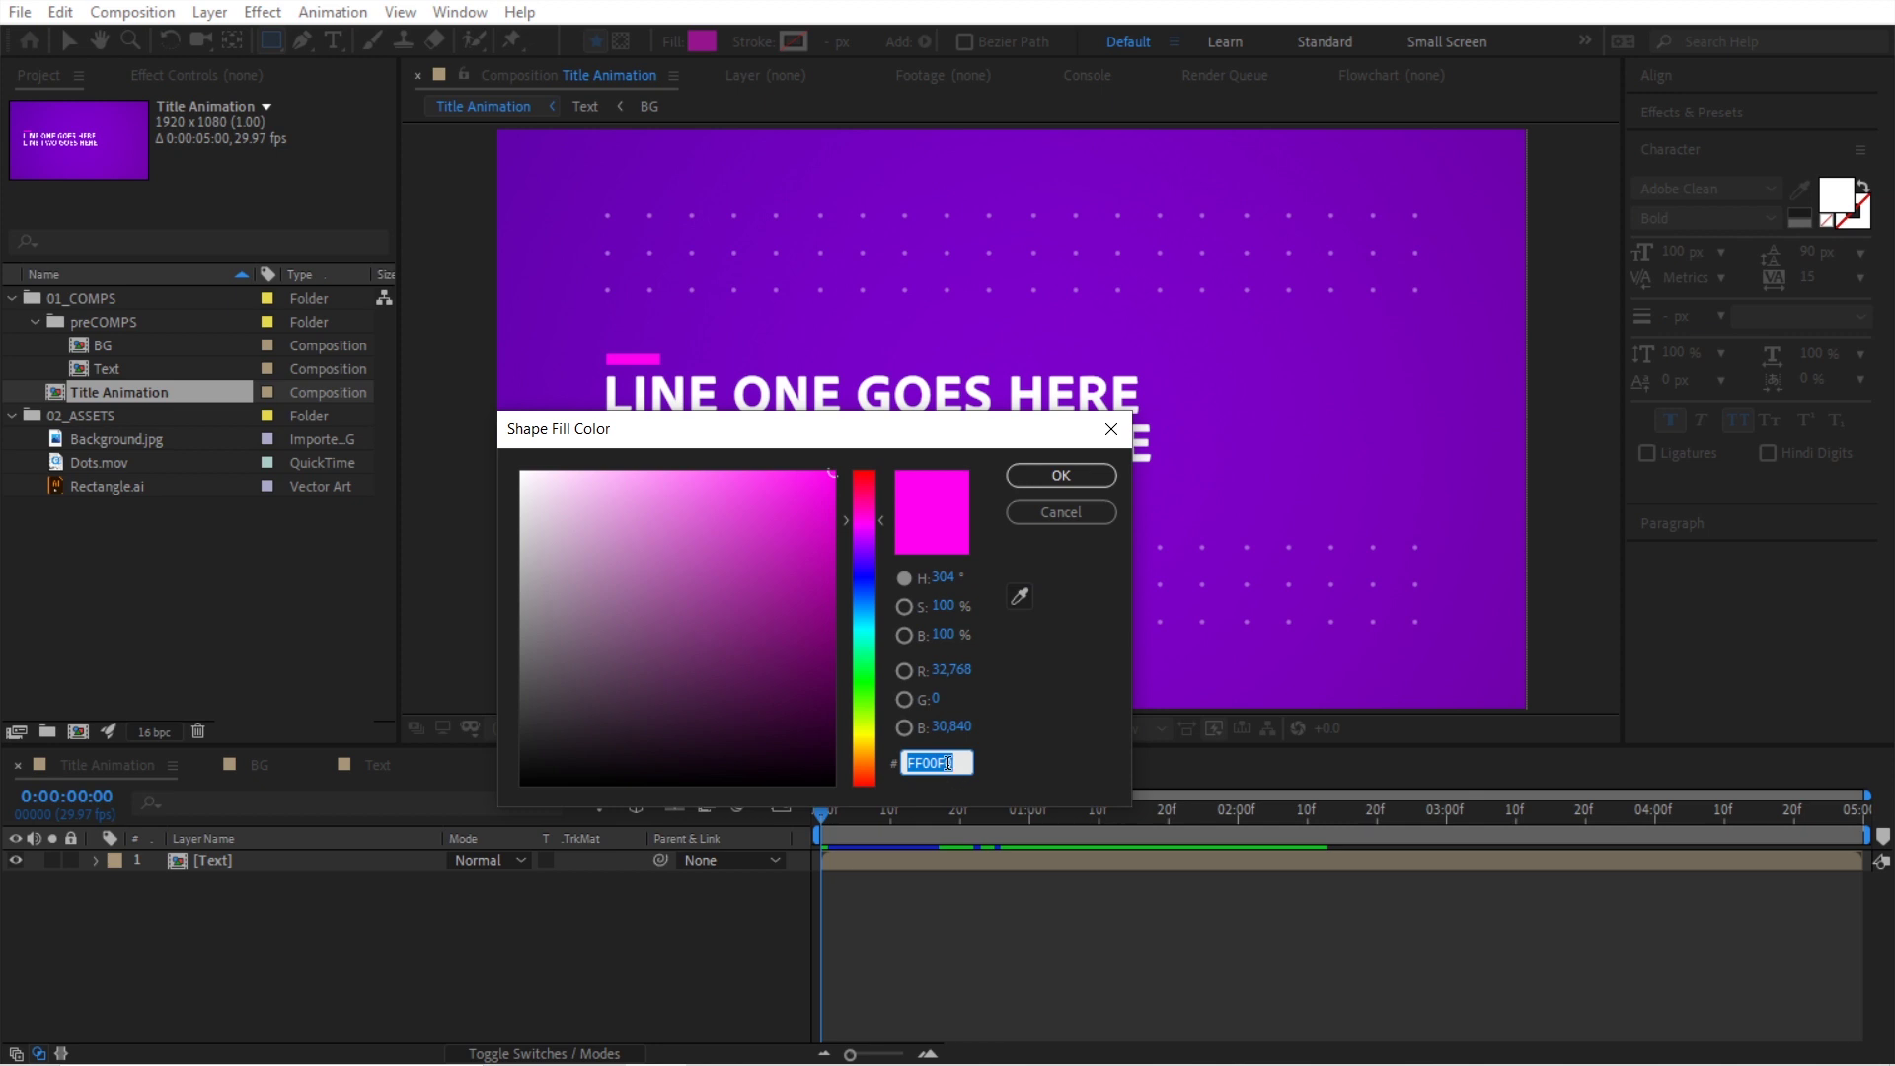
click(1061, 512)
double_click(276, 46)
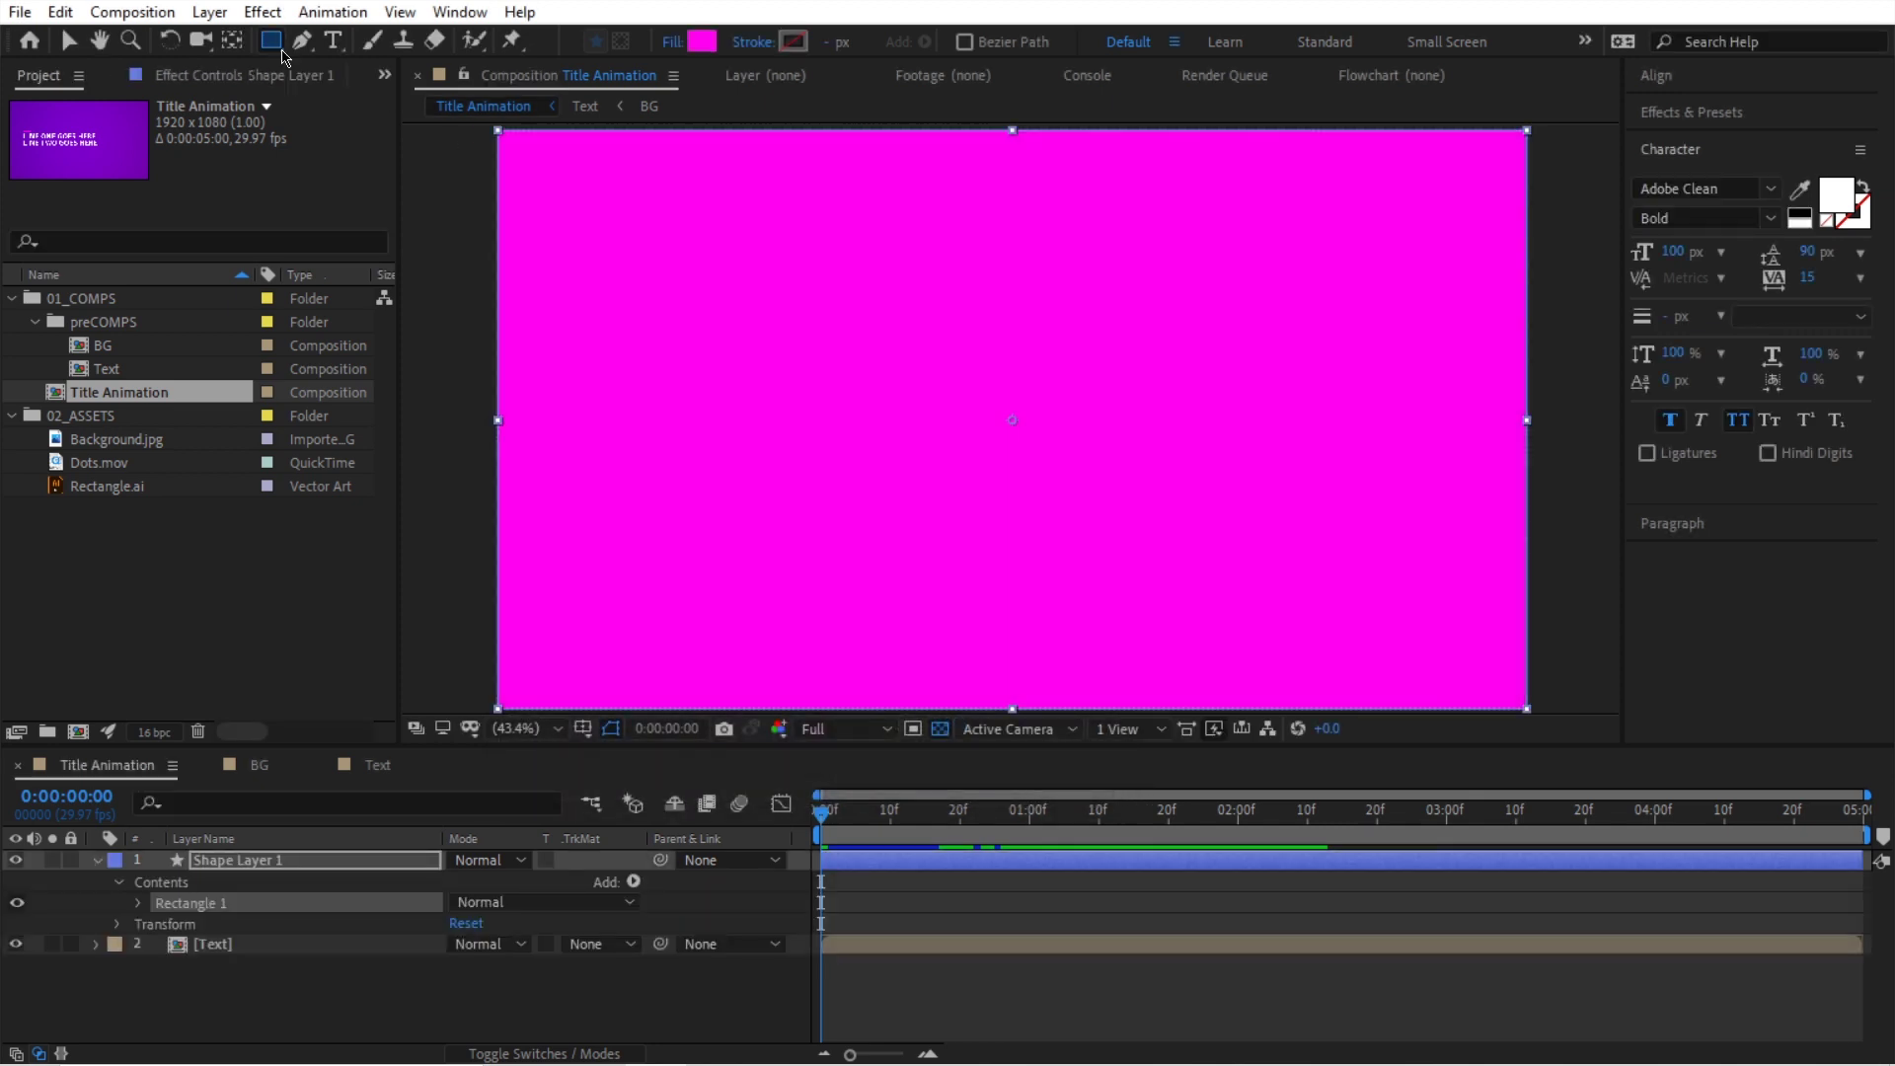
Apply the Transition > Linear Wipe effect to Shape Layer 1.
right_click(286, 868)
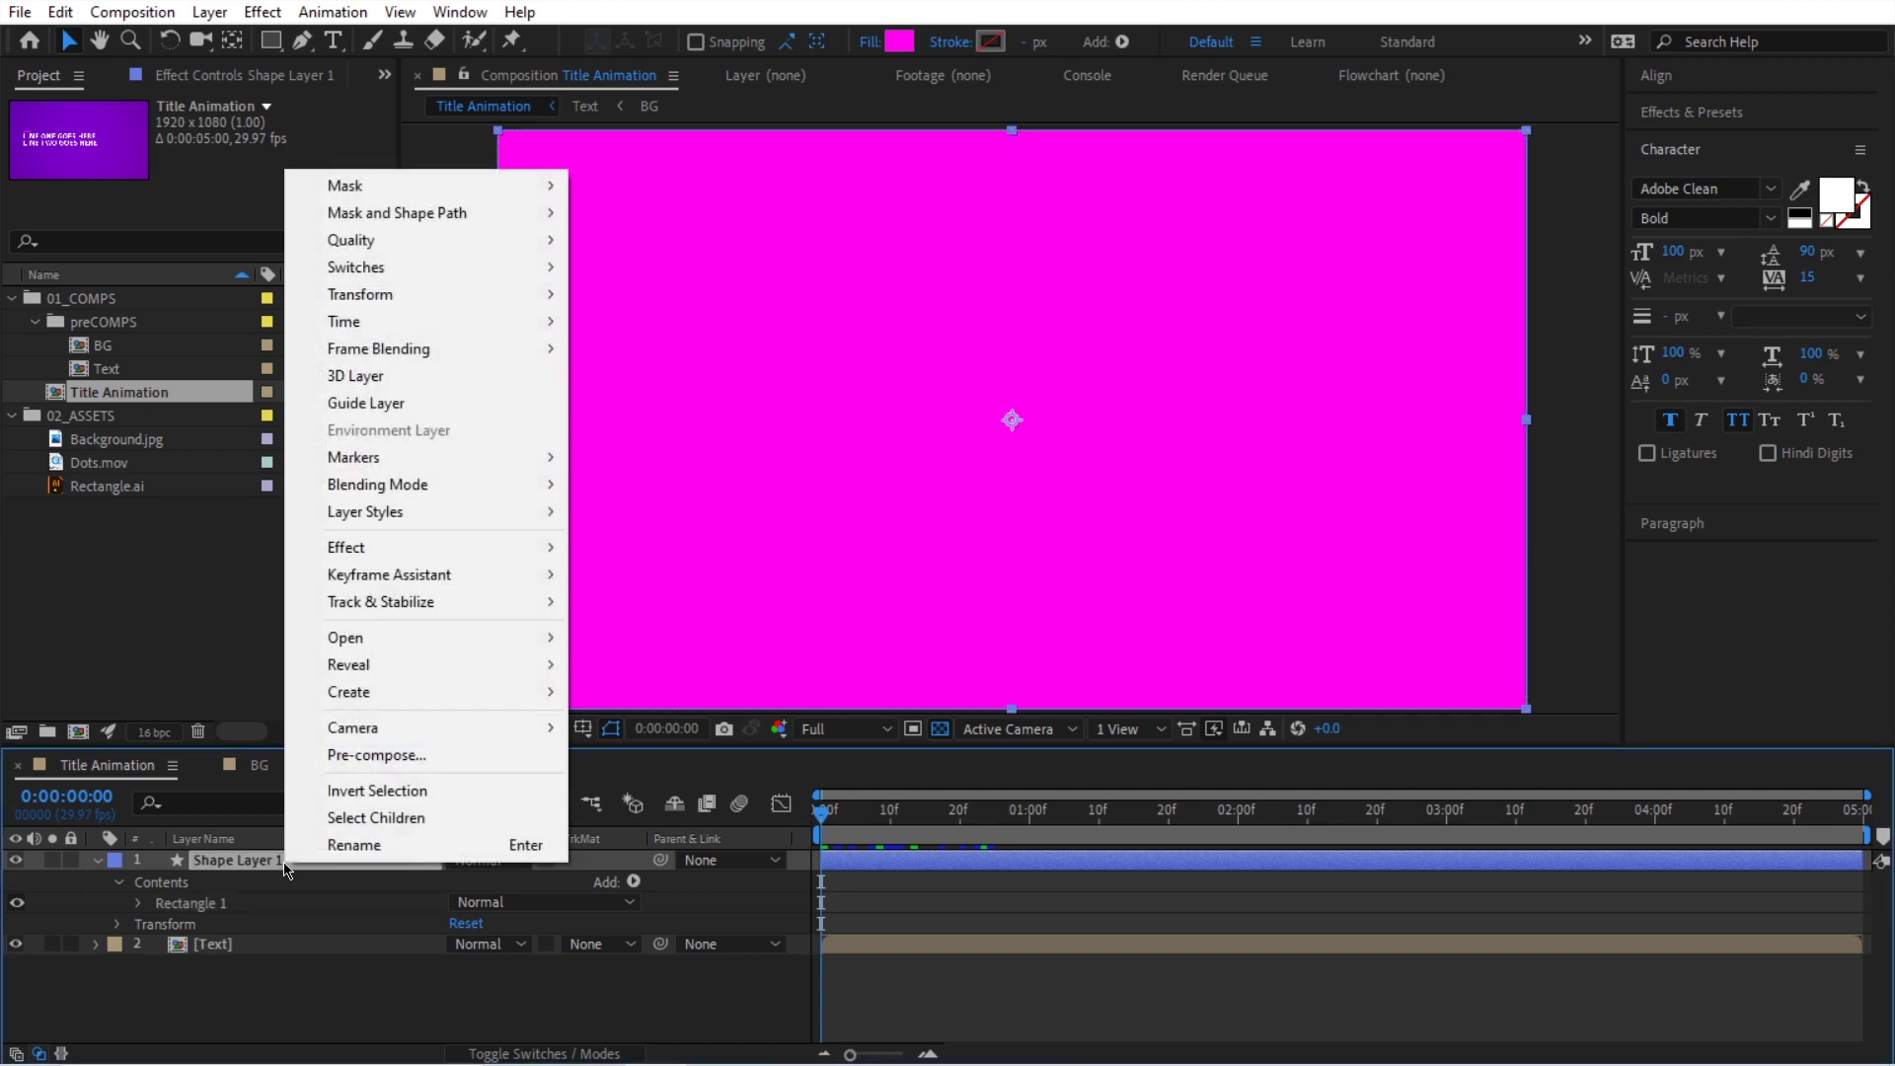
mouse_move(362, 559)
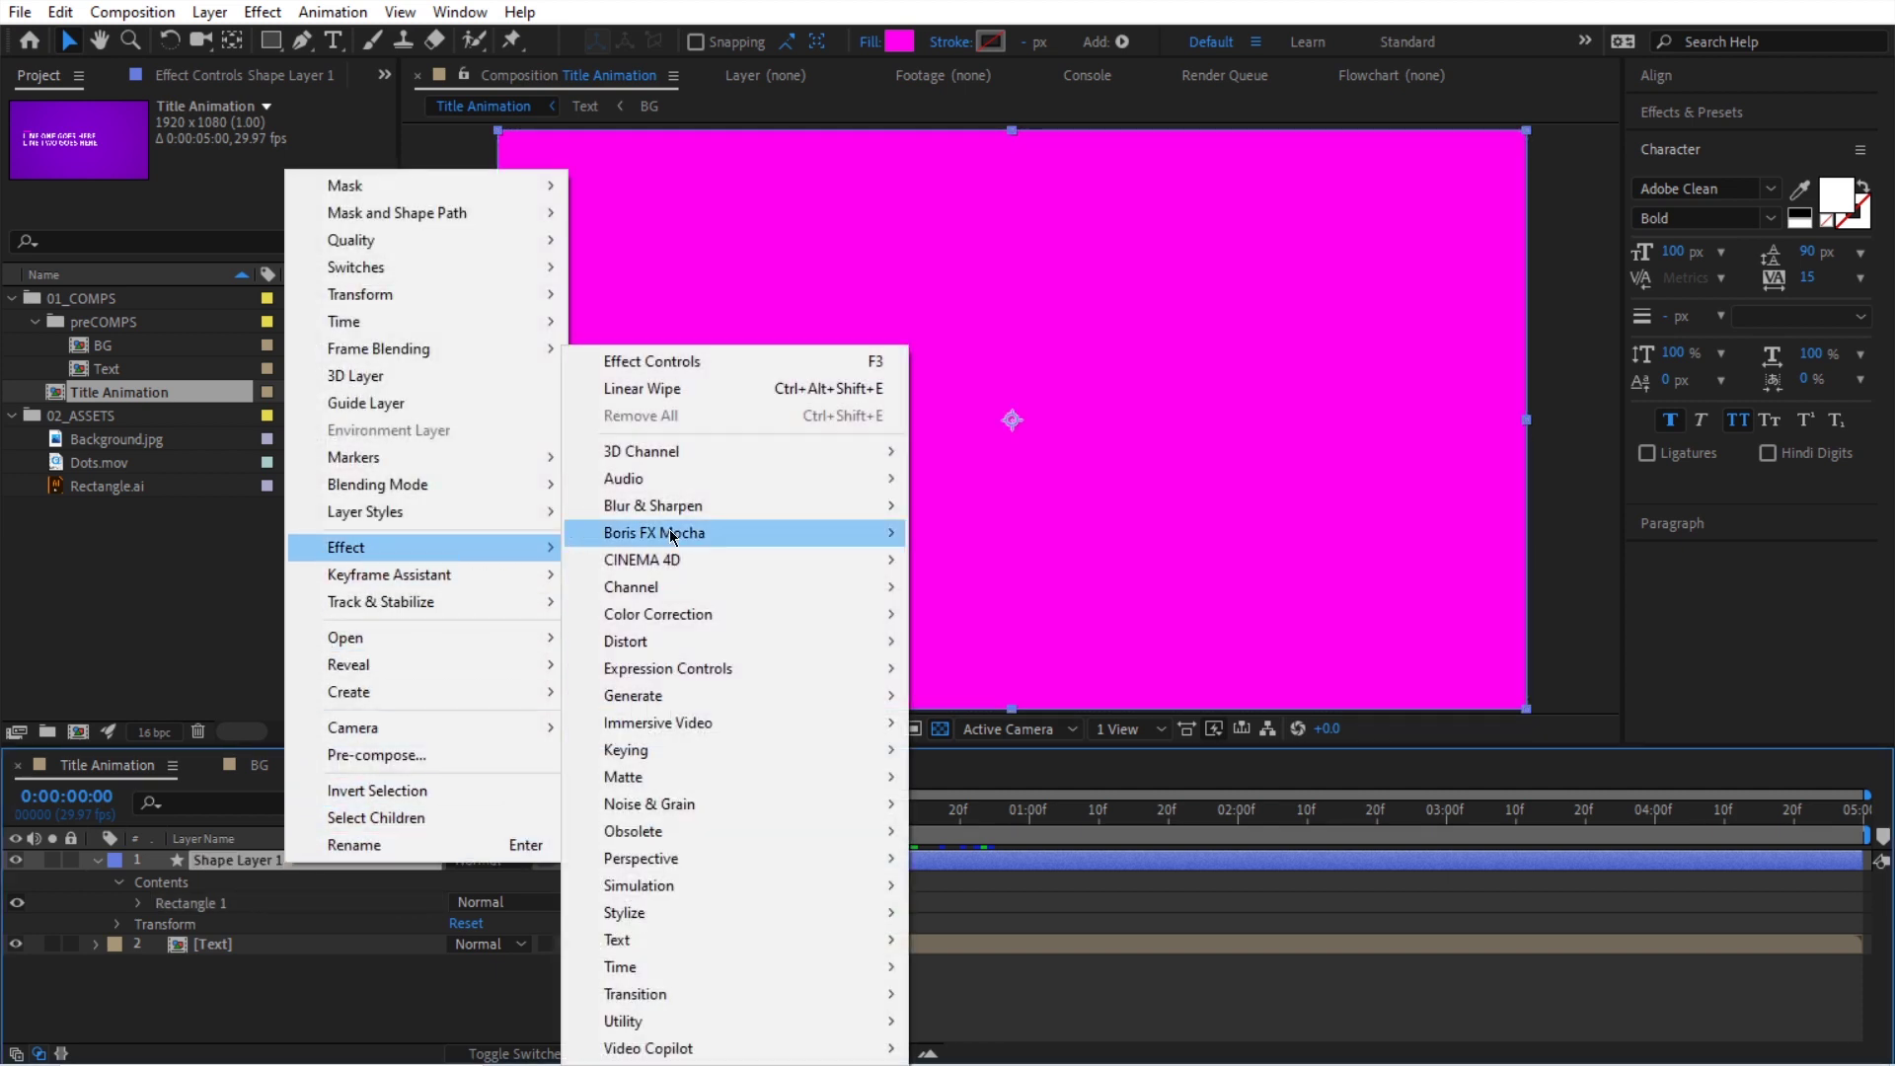
mouse_move(759, 1002)
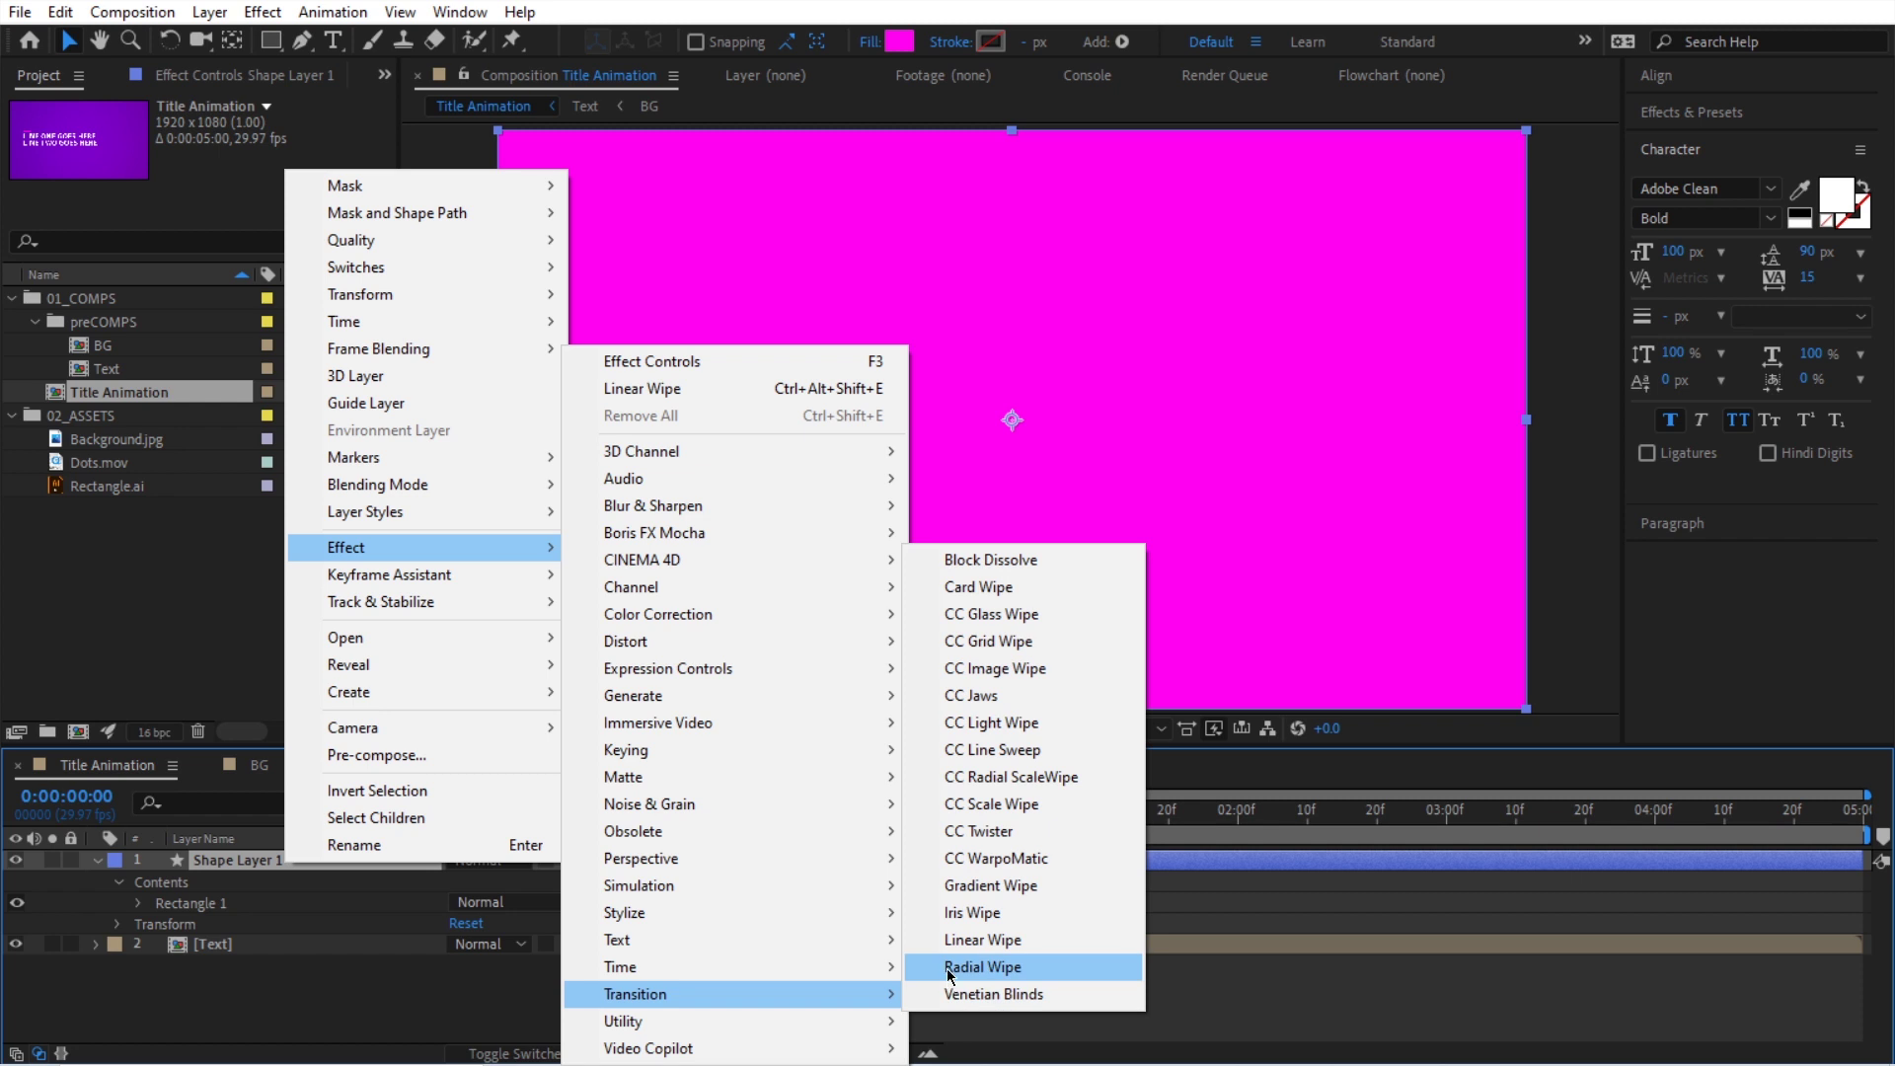
click(1040, 940)
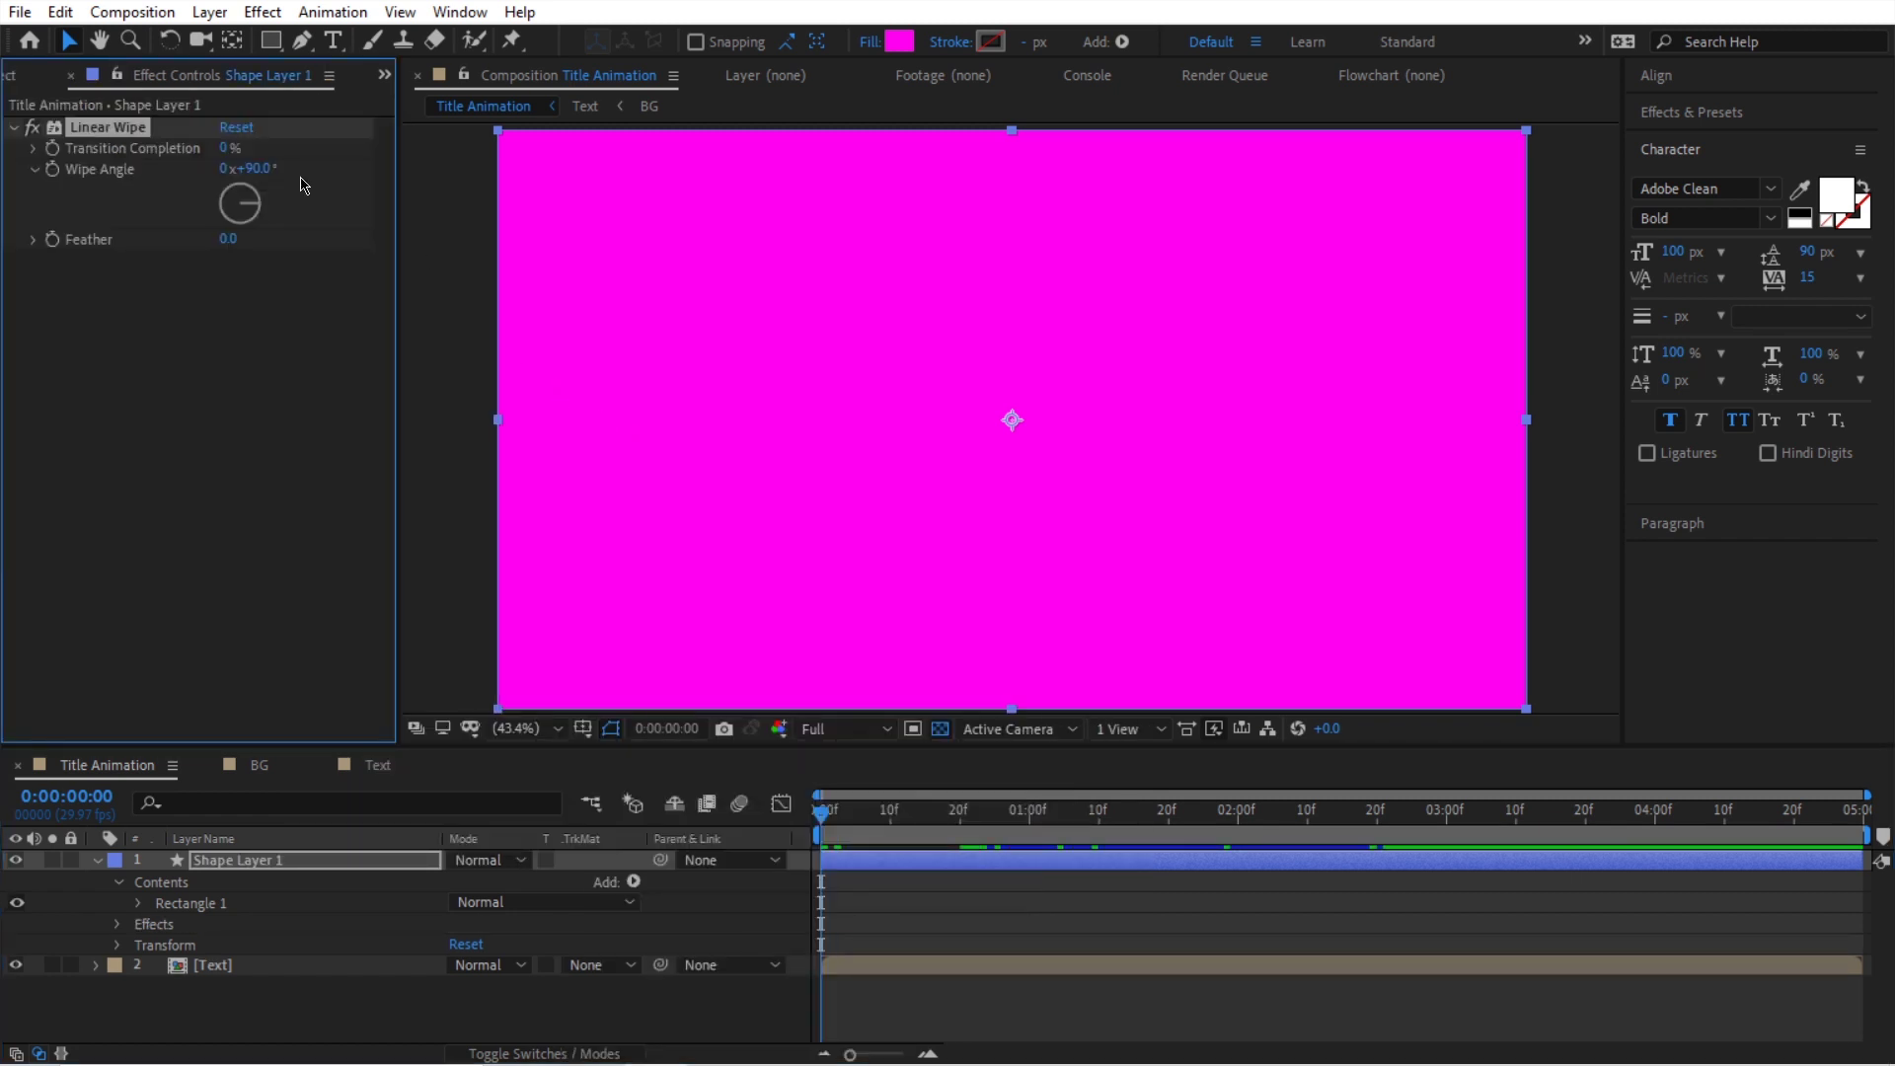
Keyframe Transition Completion at 100% on frame 0 and 0% at frame 20.
drag(224, 153, 590, 202)
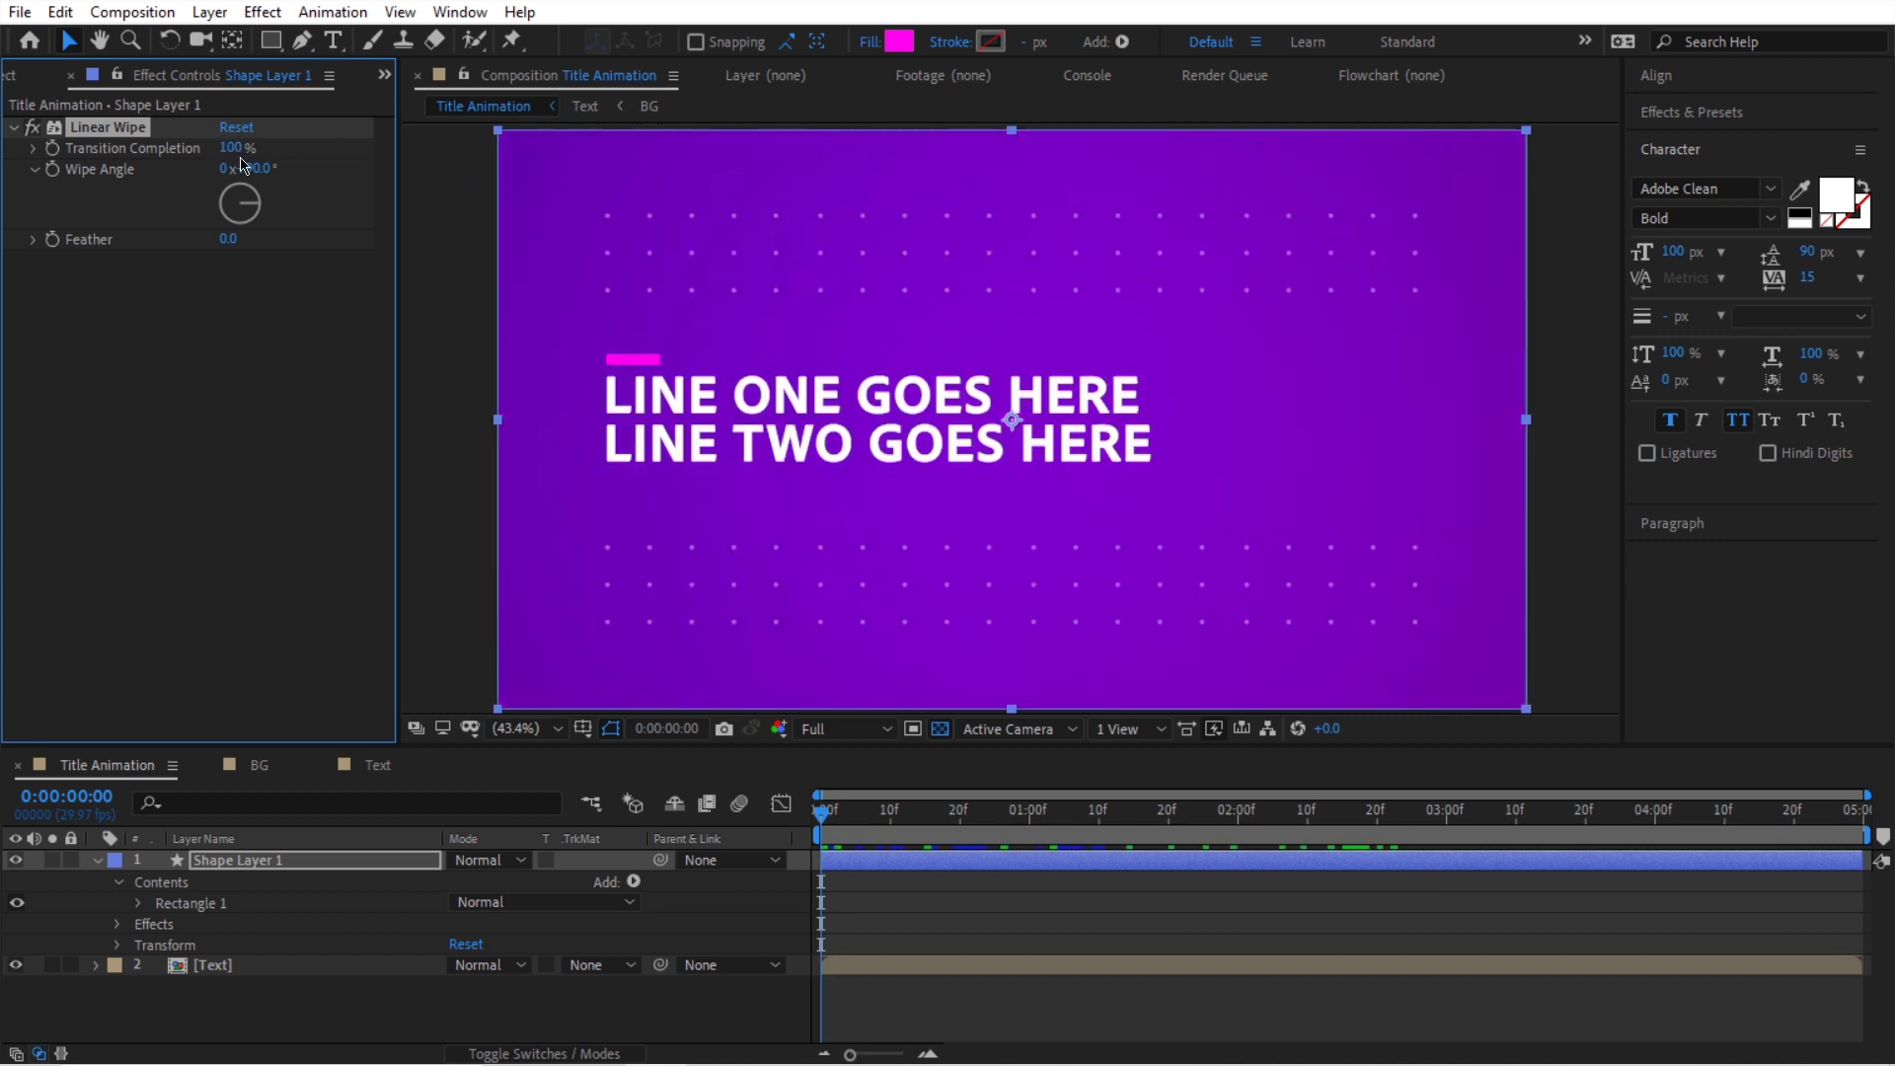
drag(1234, 811, 820, 839)
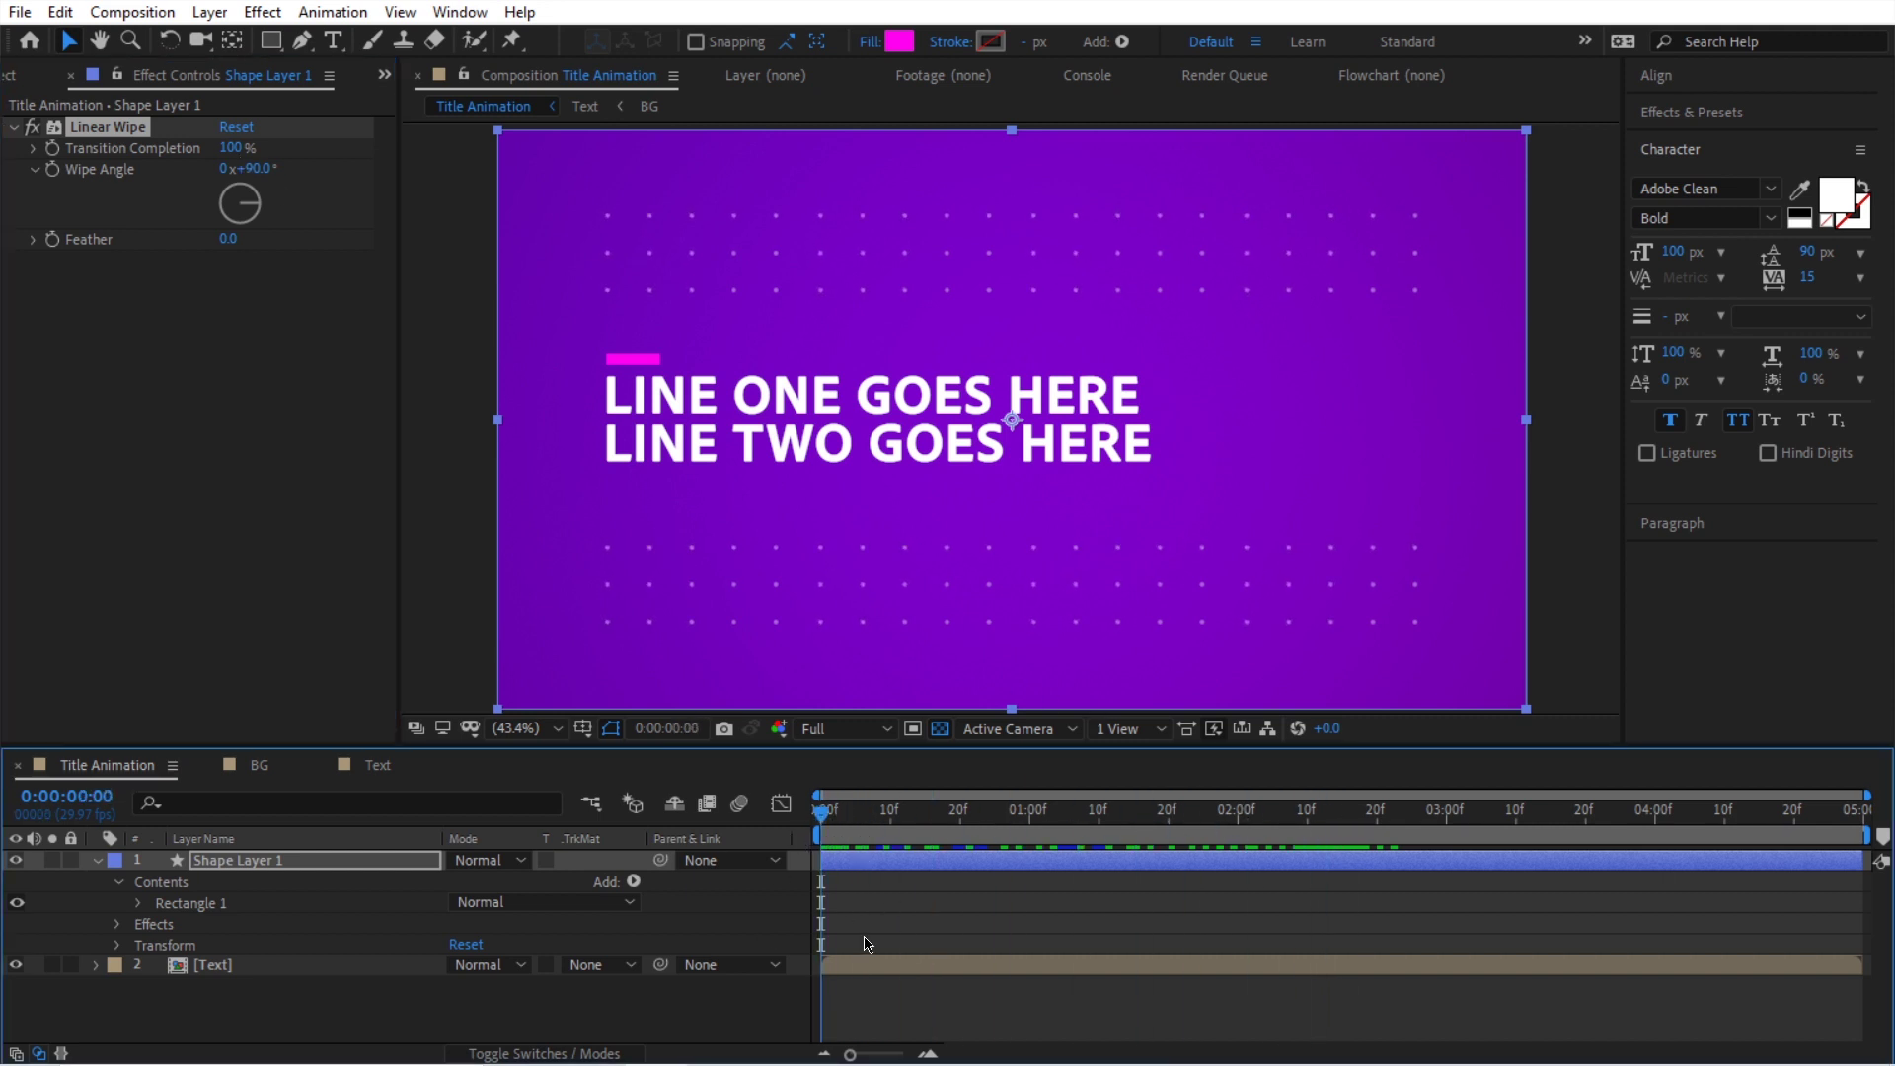
click(53, 150)
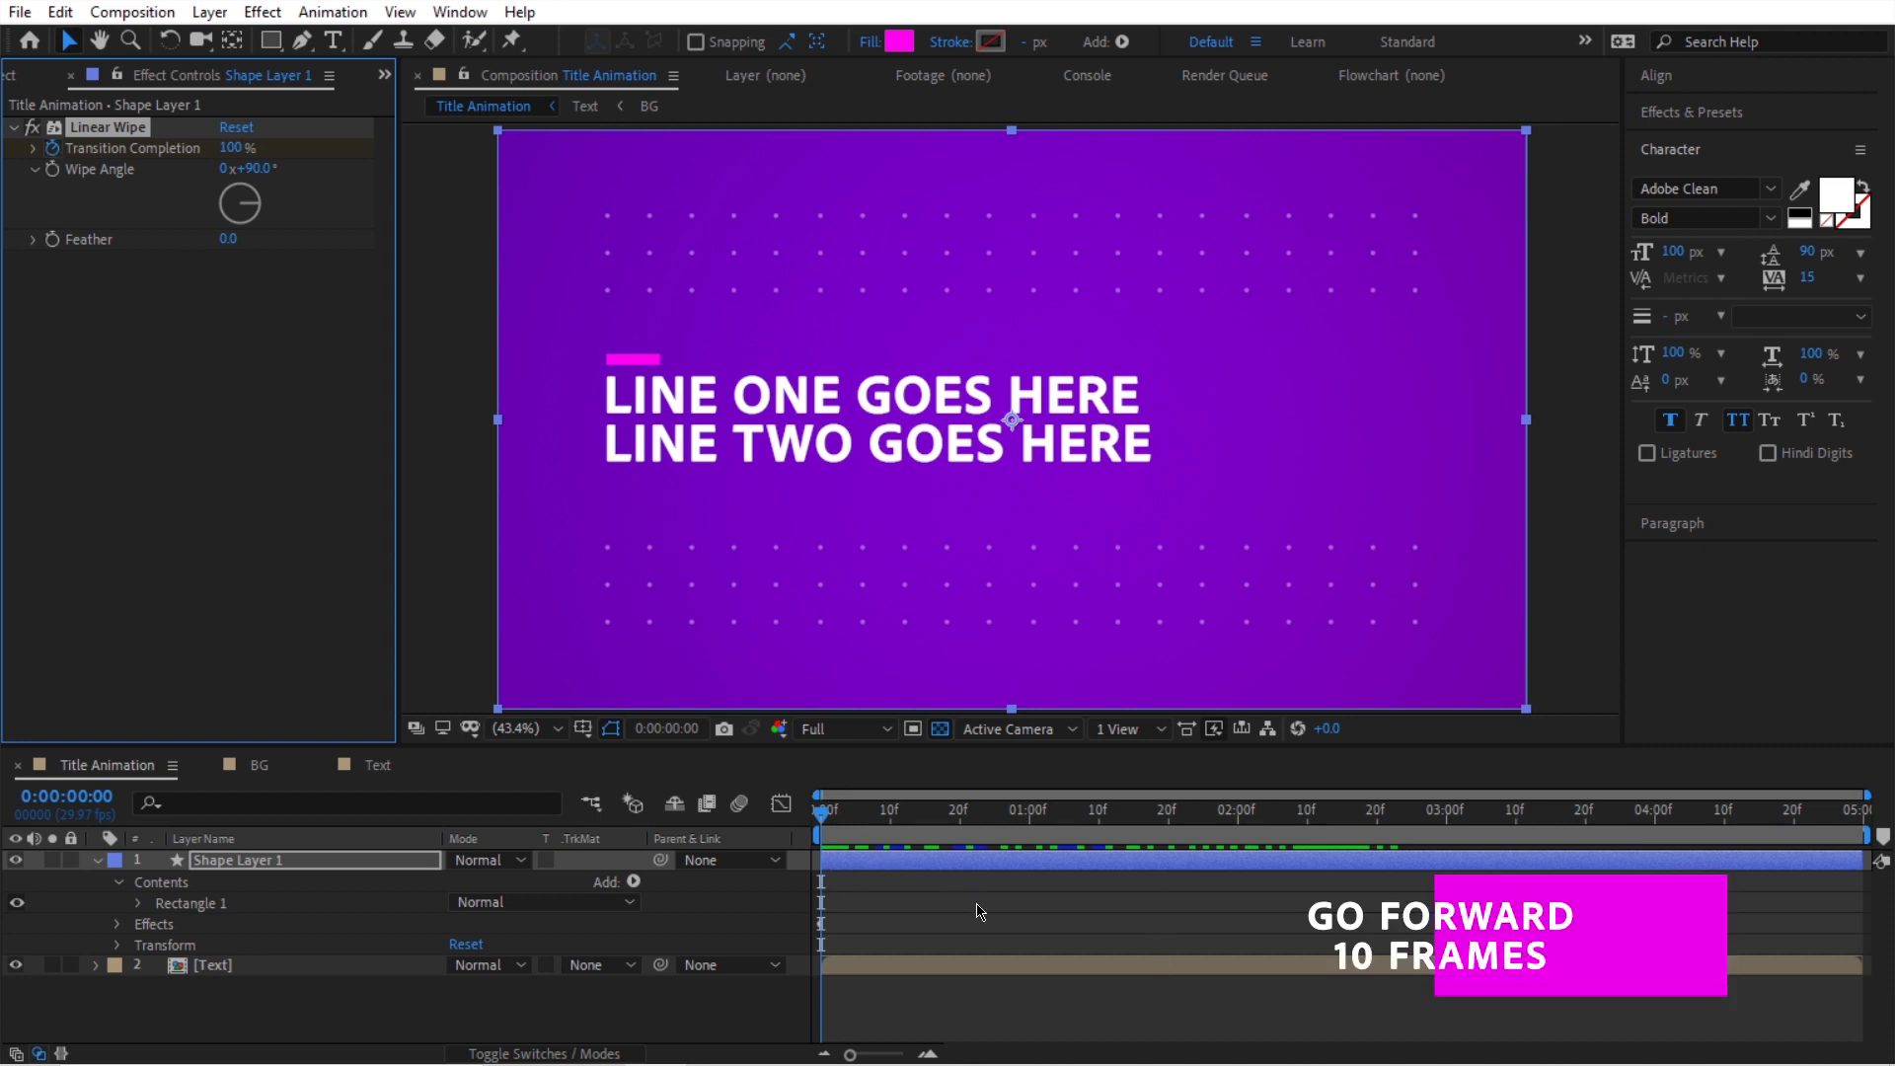
key(shift+Page_Down)
key(shift+Page_Down)
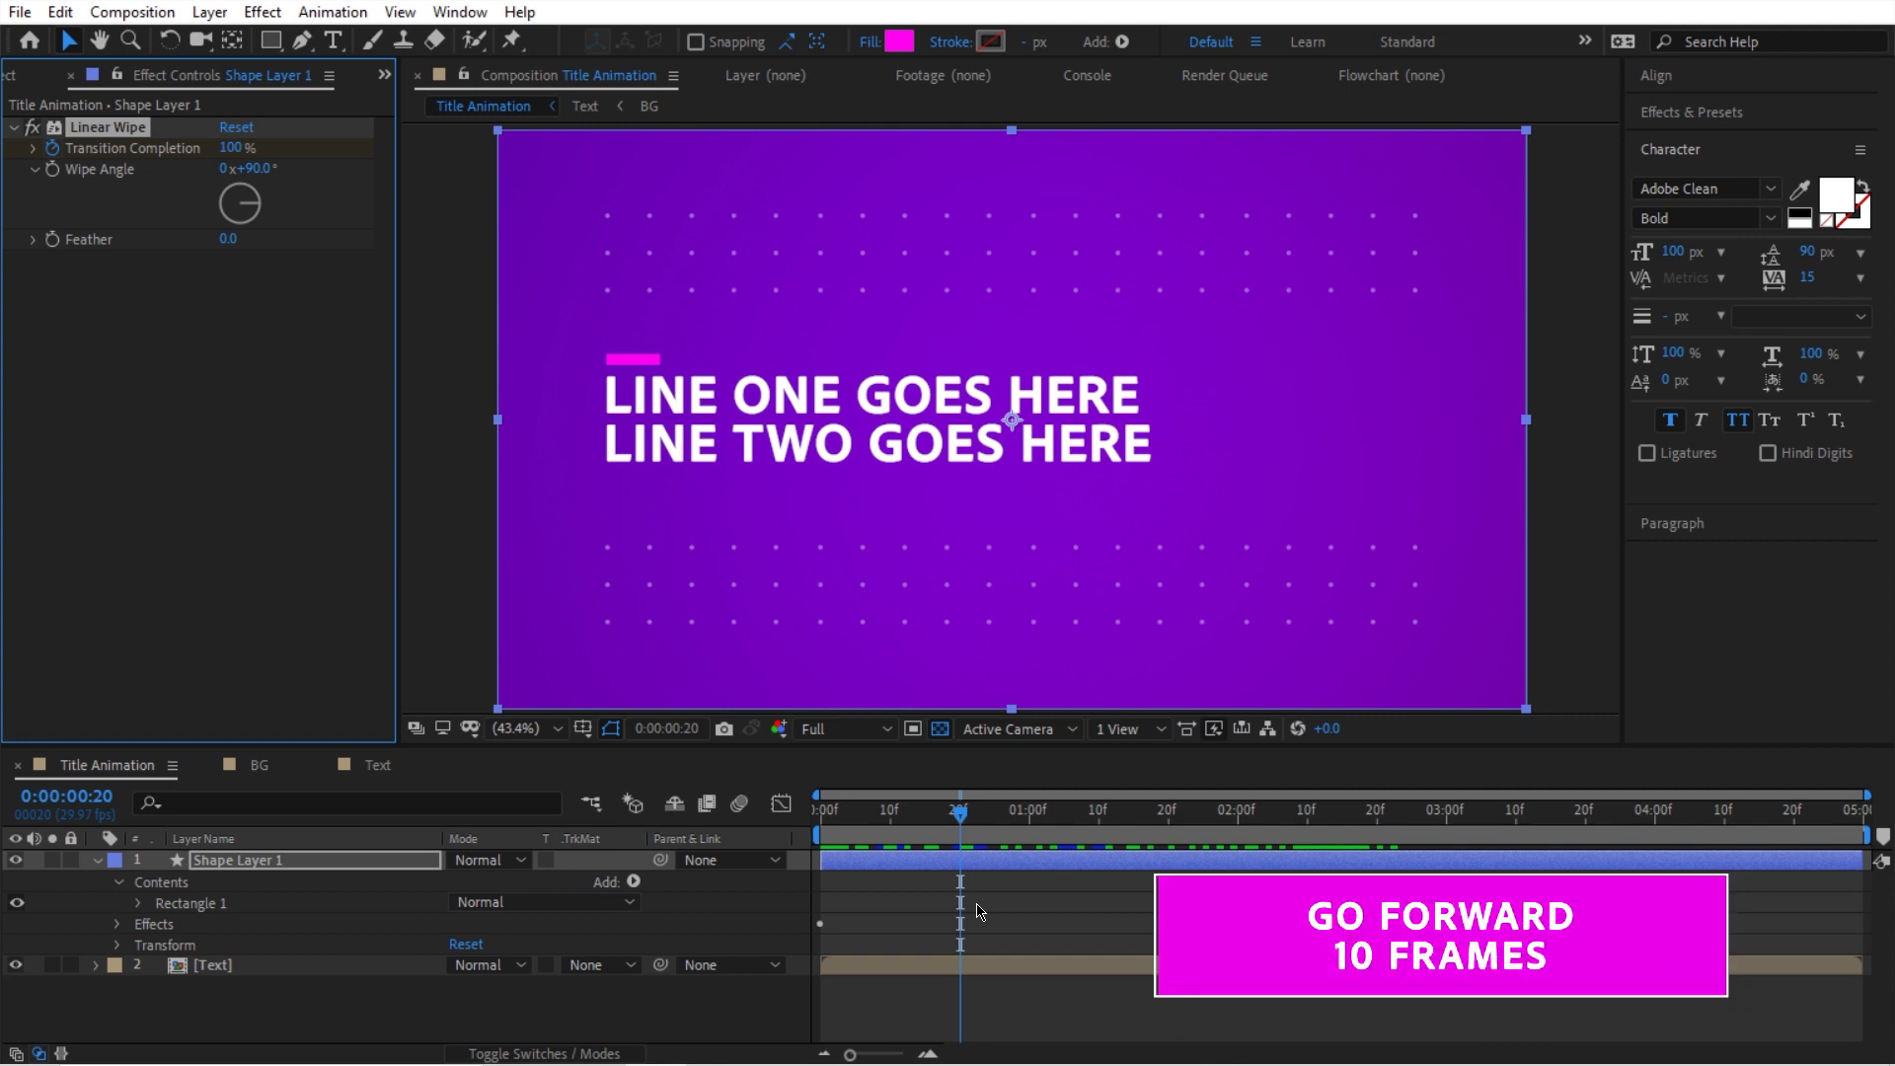
click(237, 148)
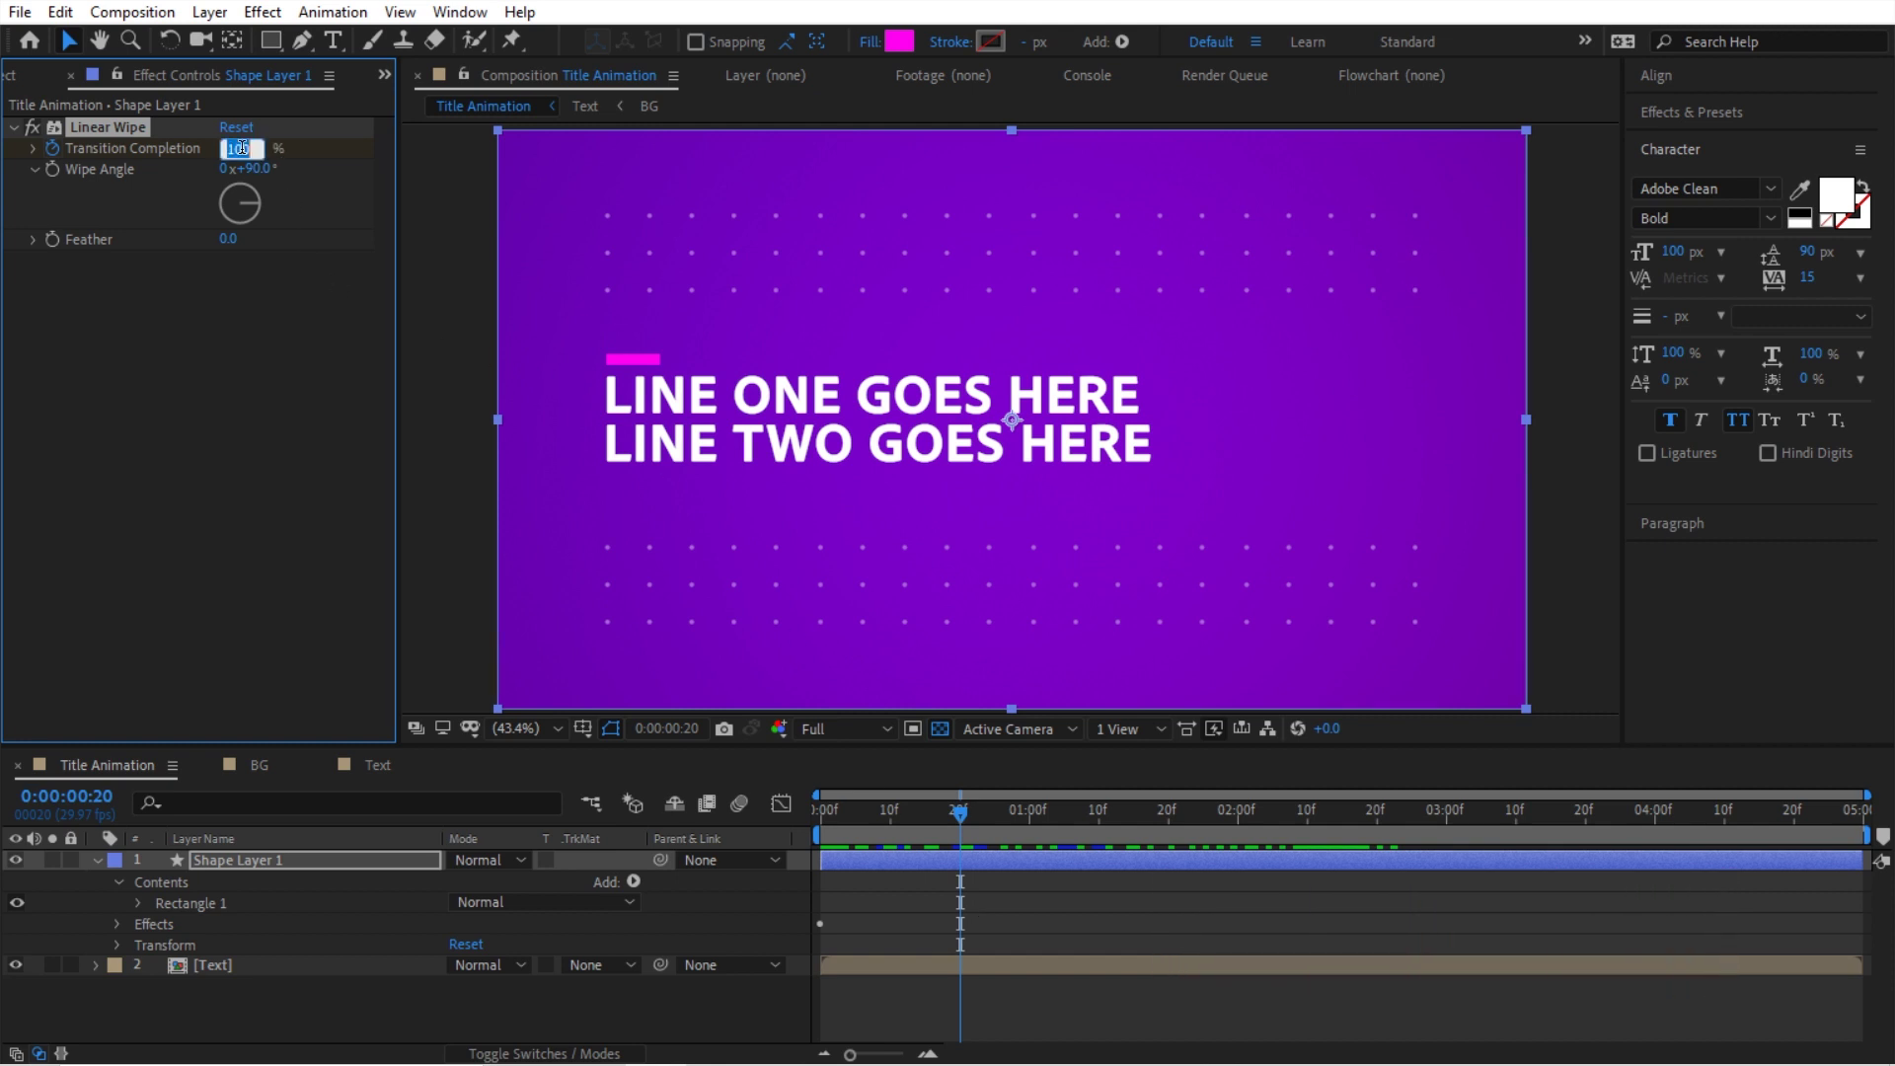
text(0)
key(Return)
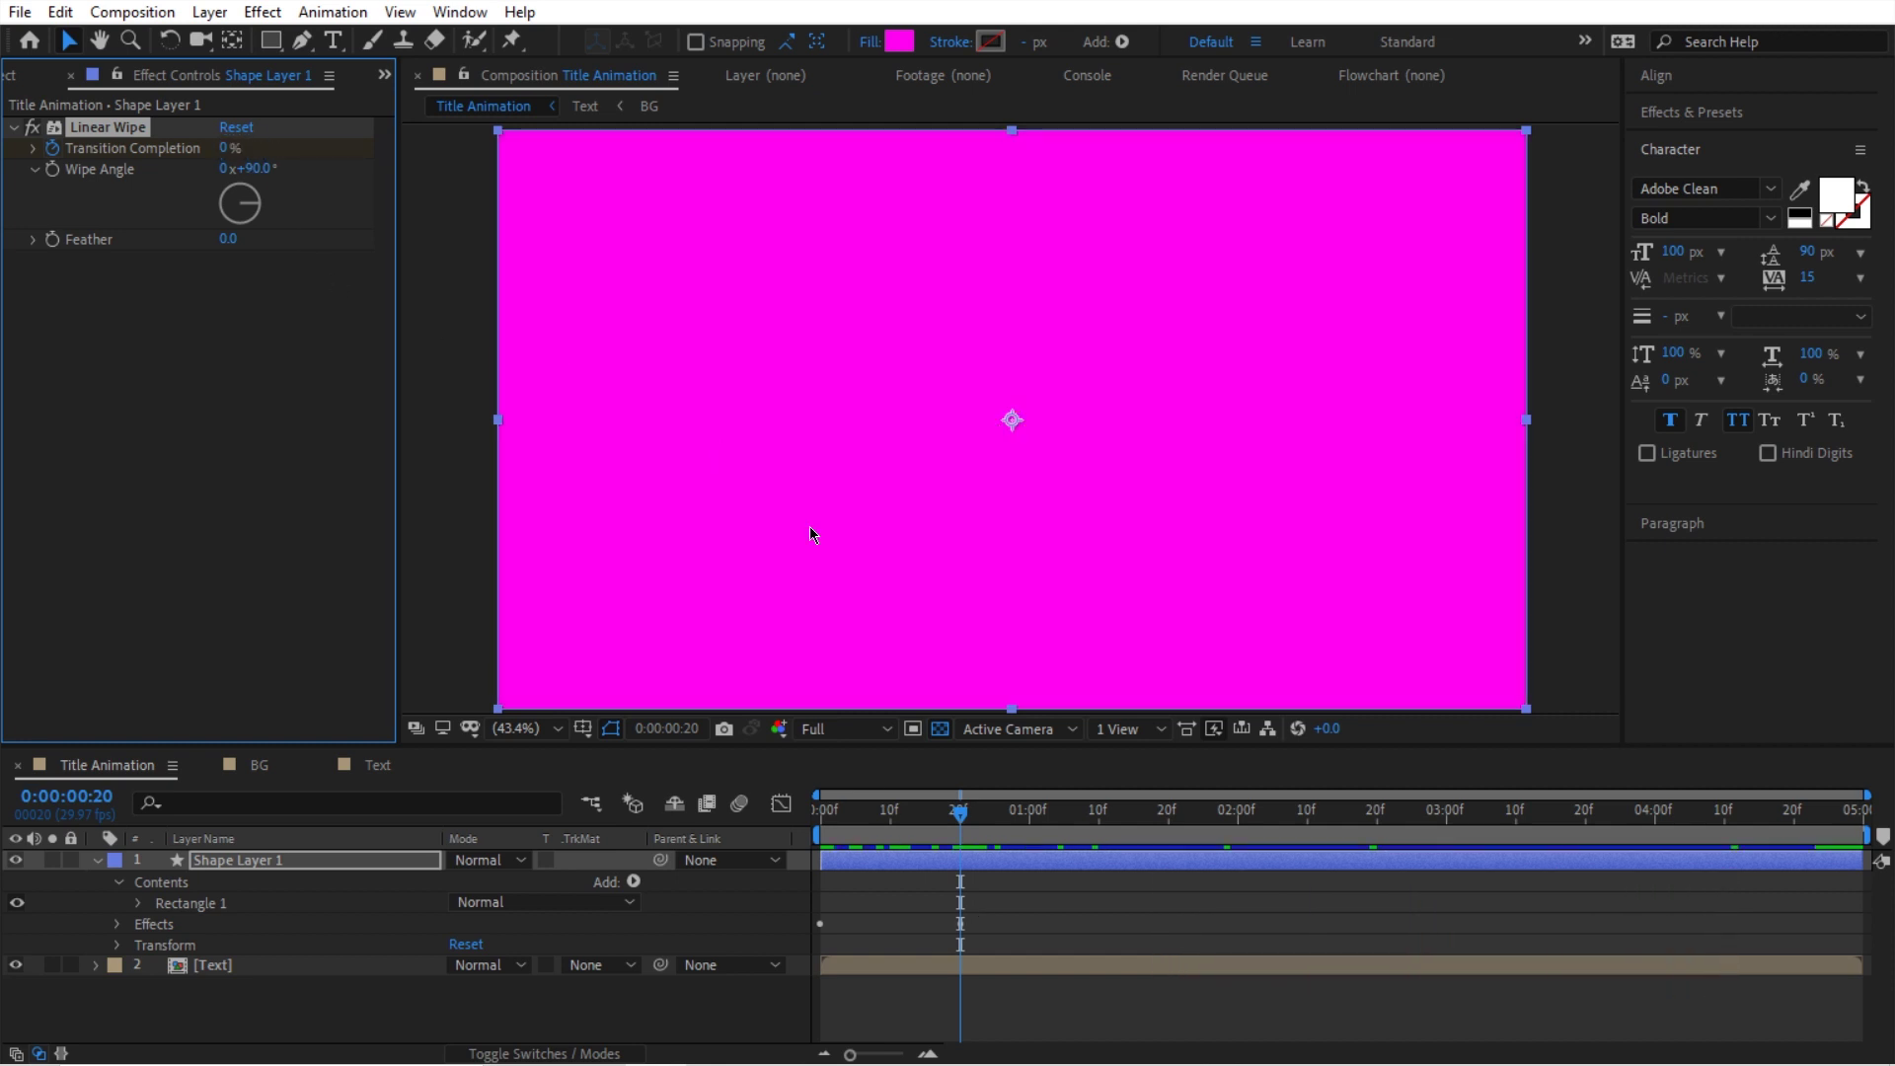
Preview the magenta wipe, show Shape Layer 1's keyframes with U, and return to frame 0.
drag(970, 824, 808, 835)
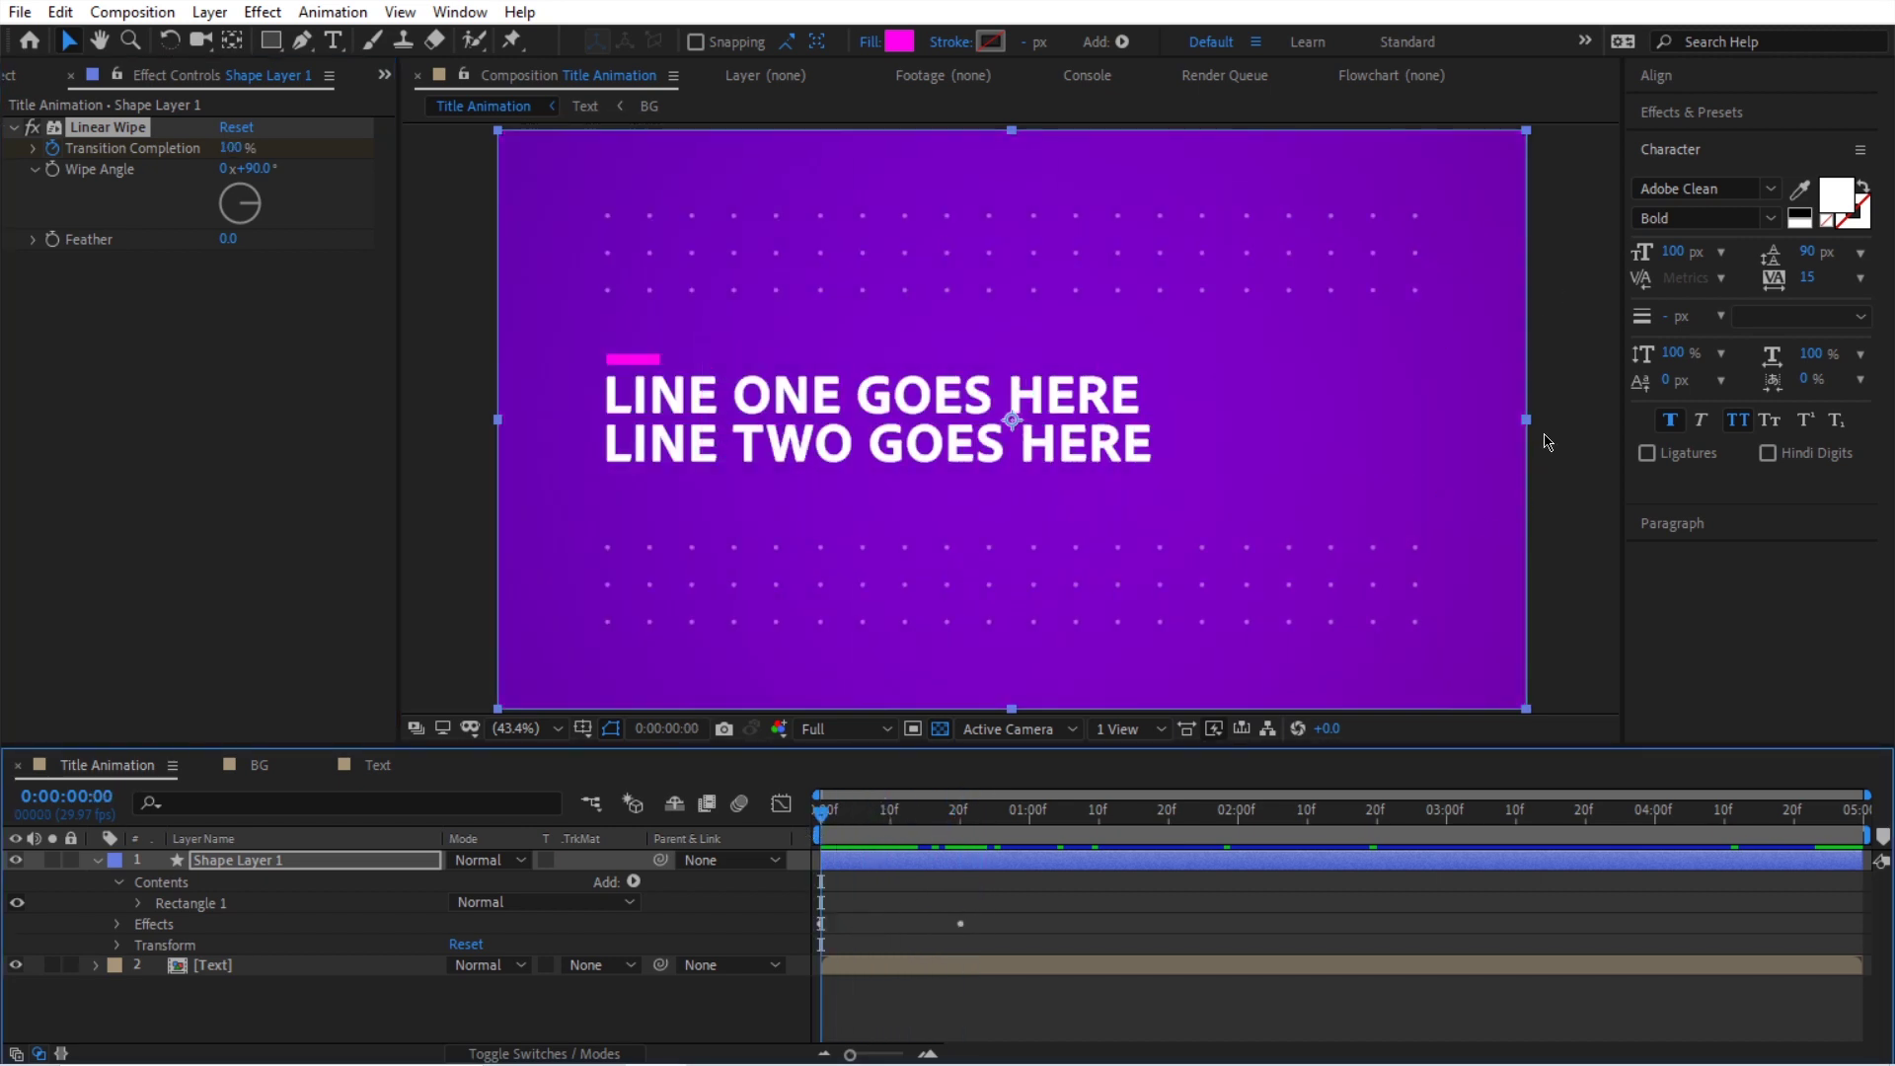
key(space)
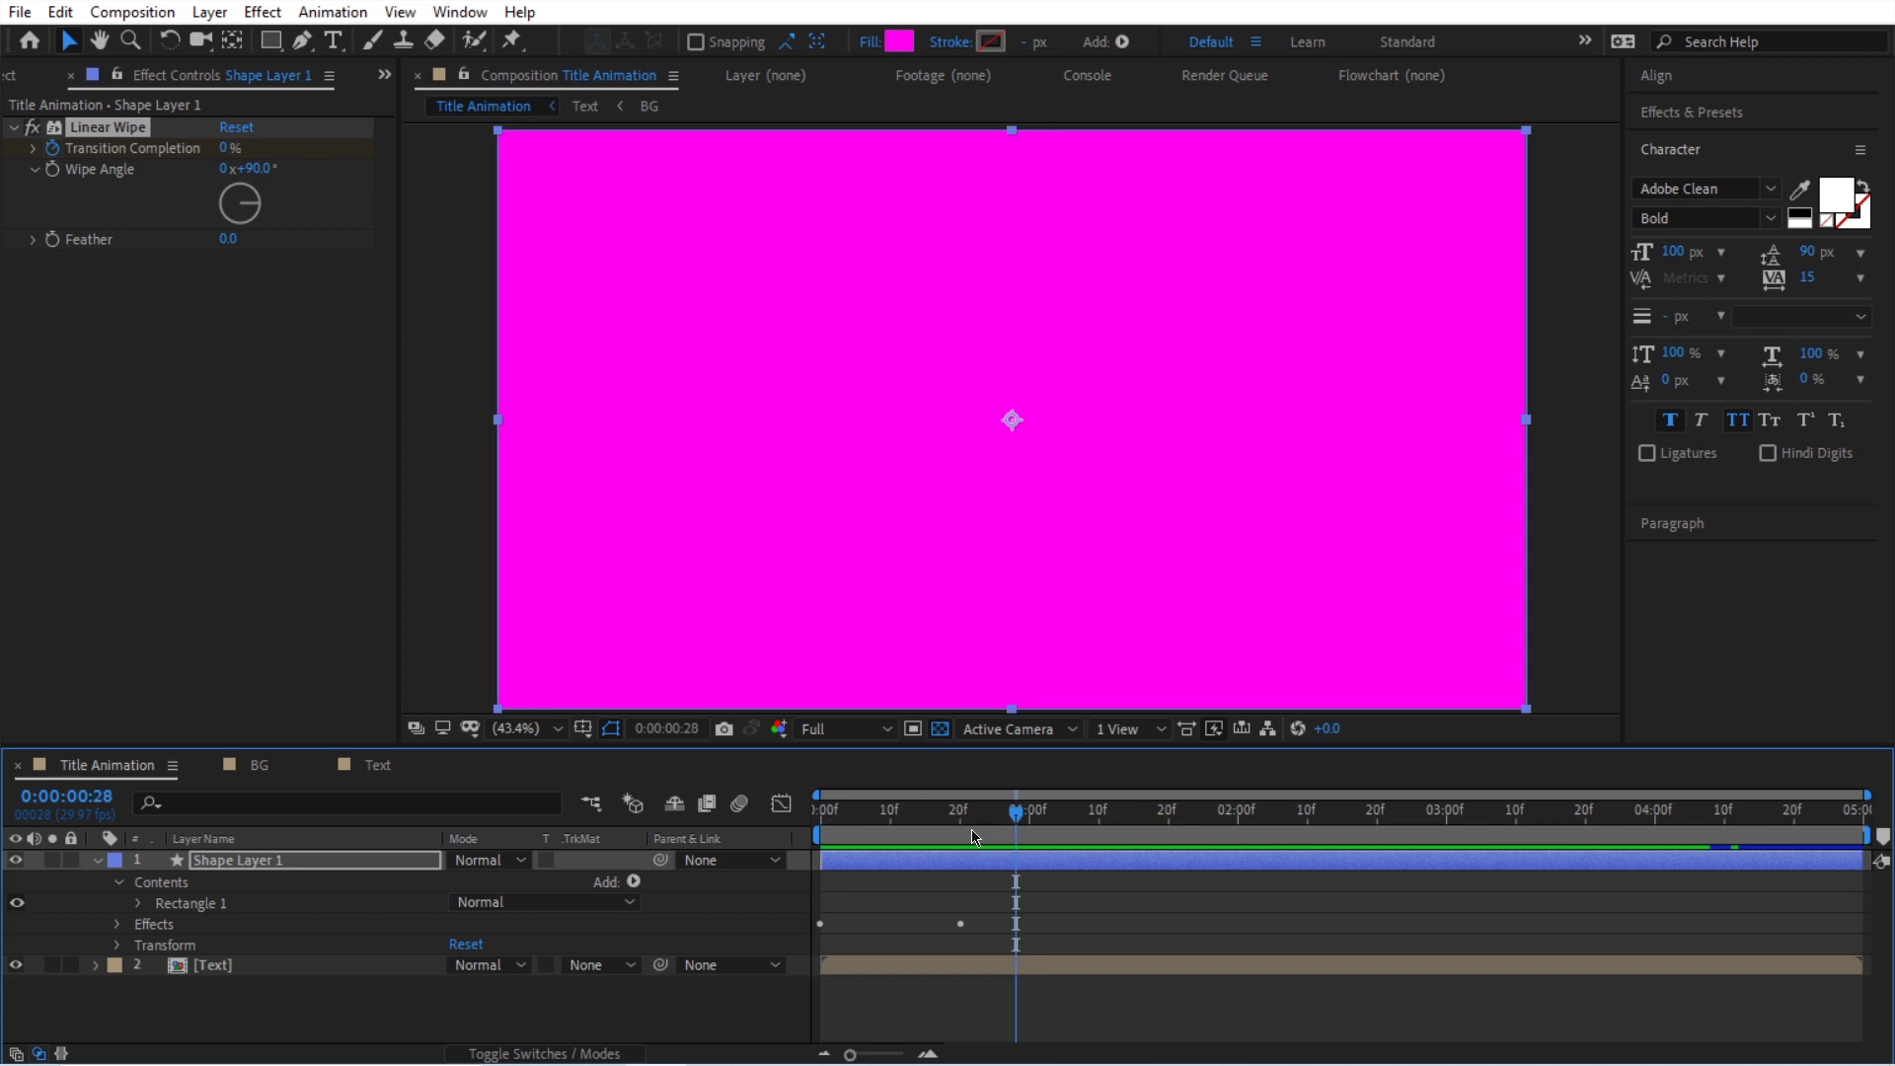
drag(979, 839, 827, 834)
key(space)
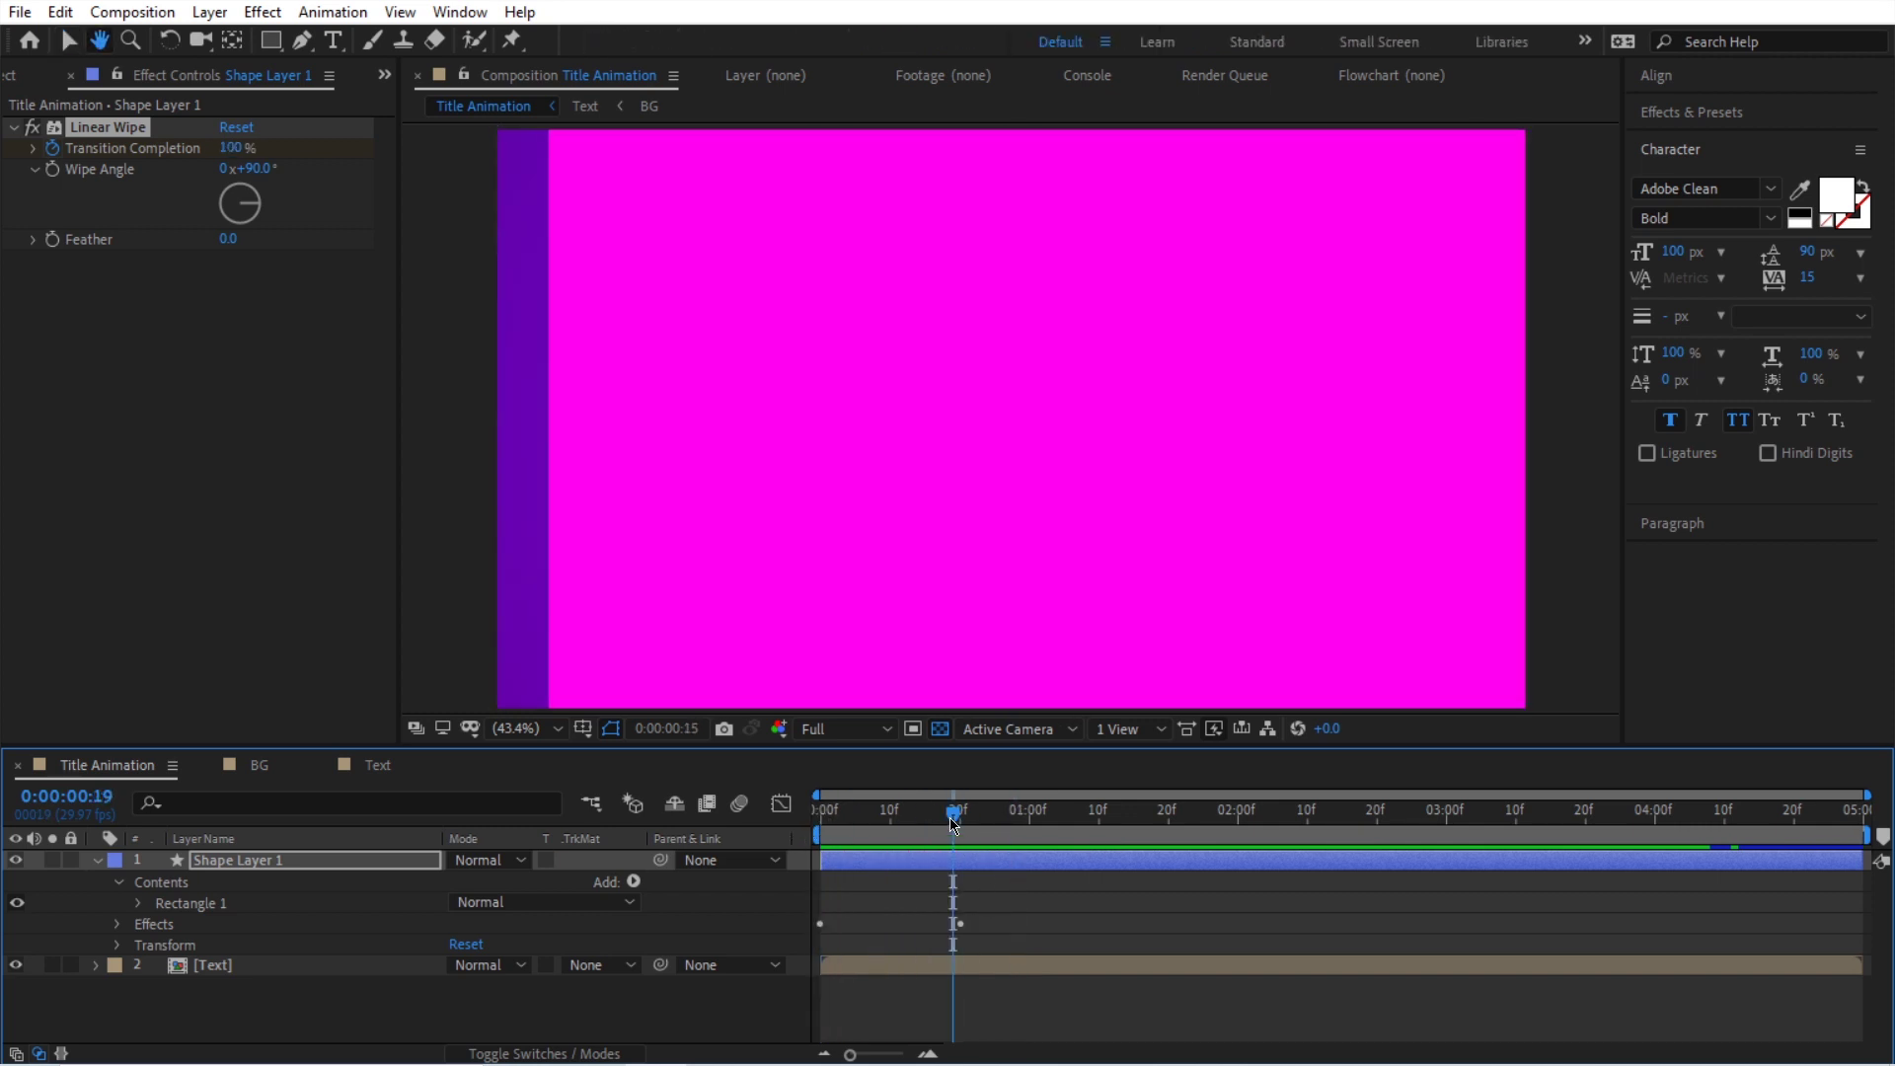
key(space)
key(space)
click(974, 867)
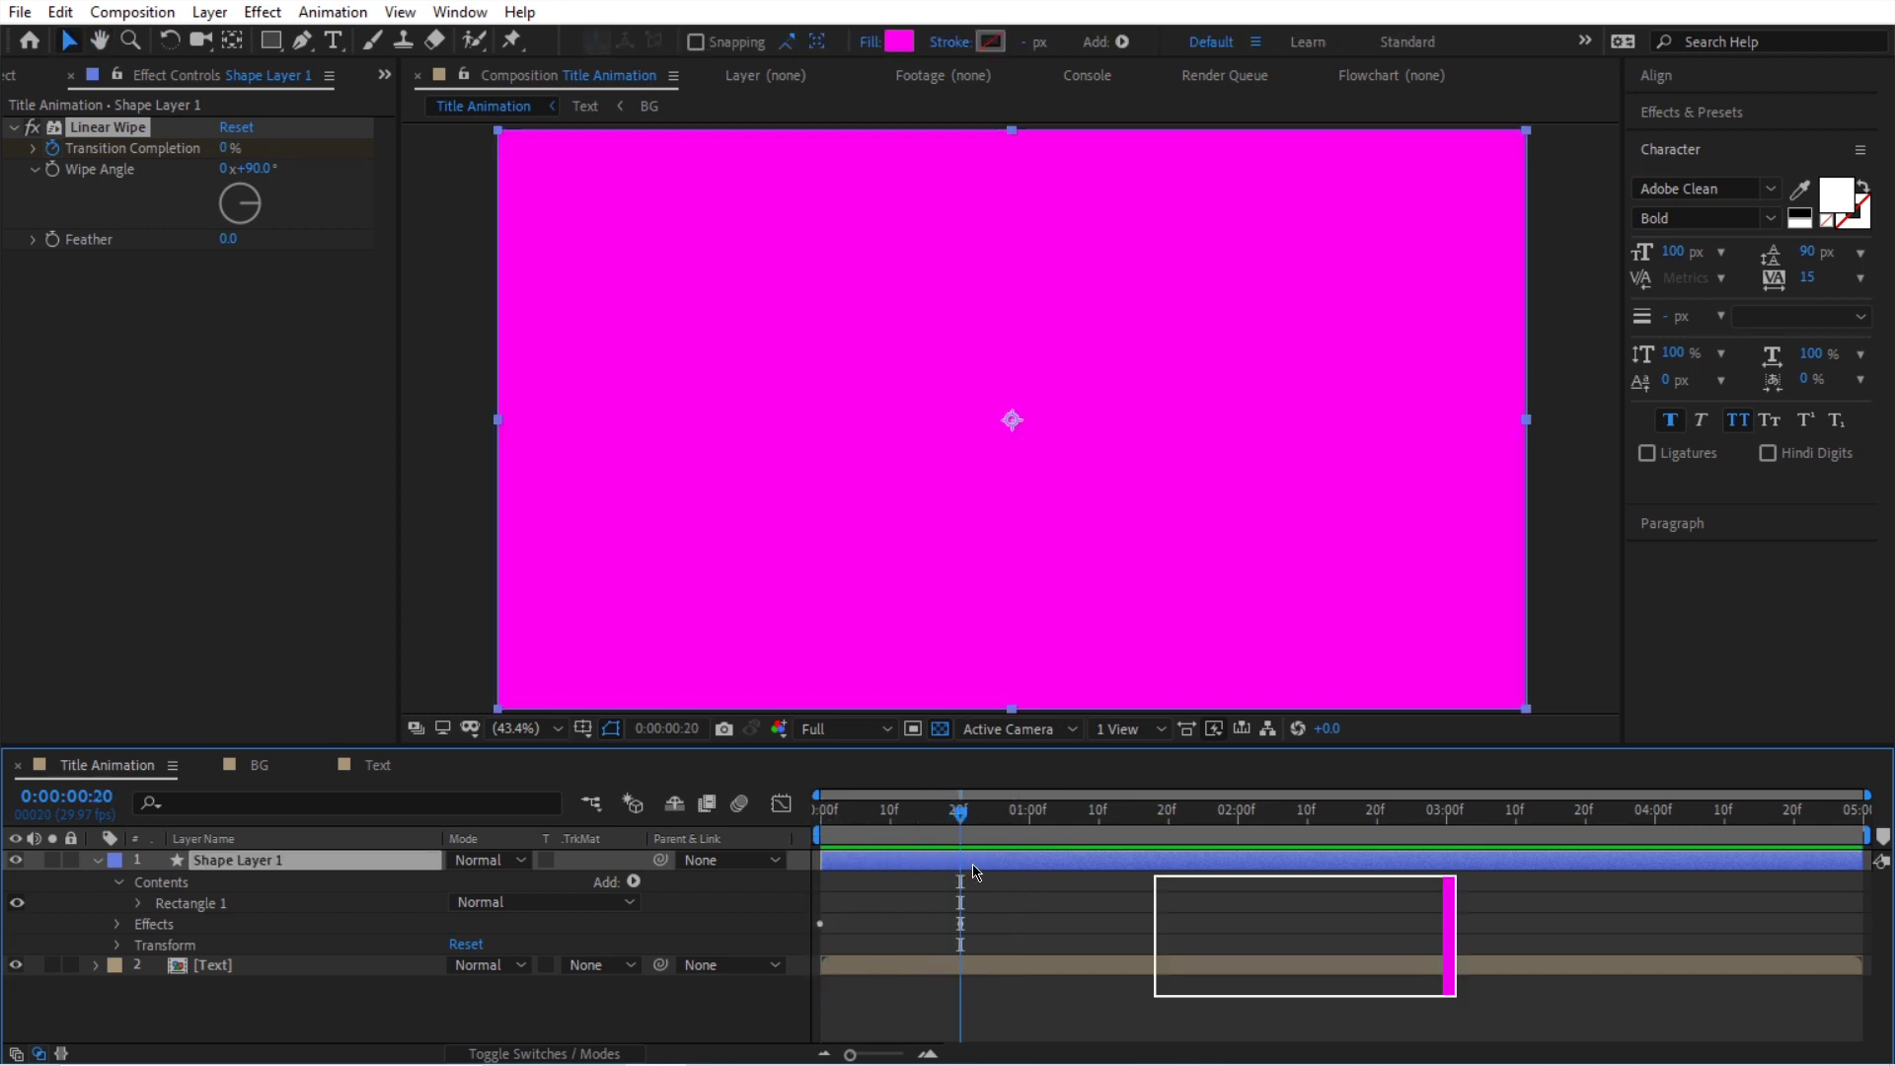
key(u)
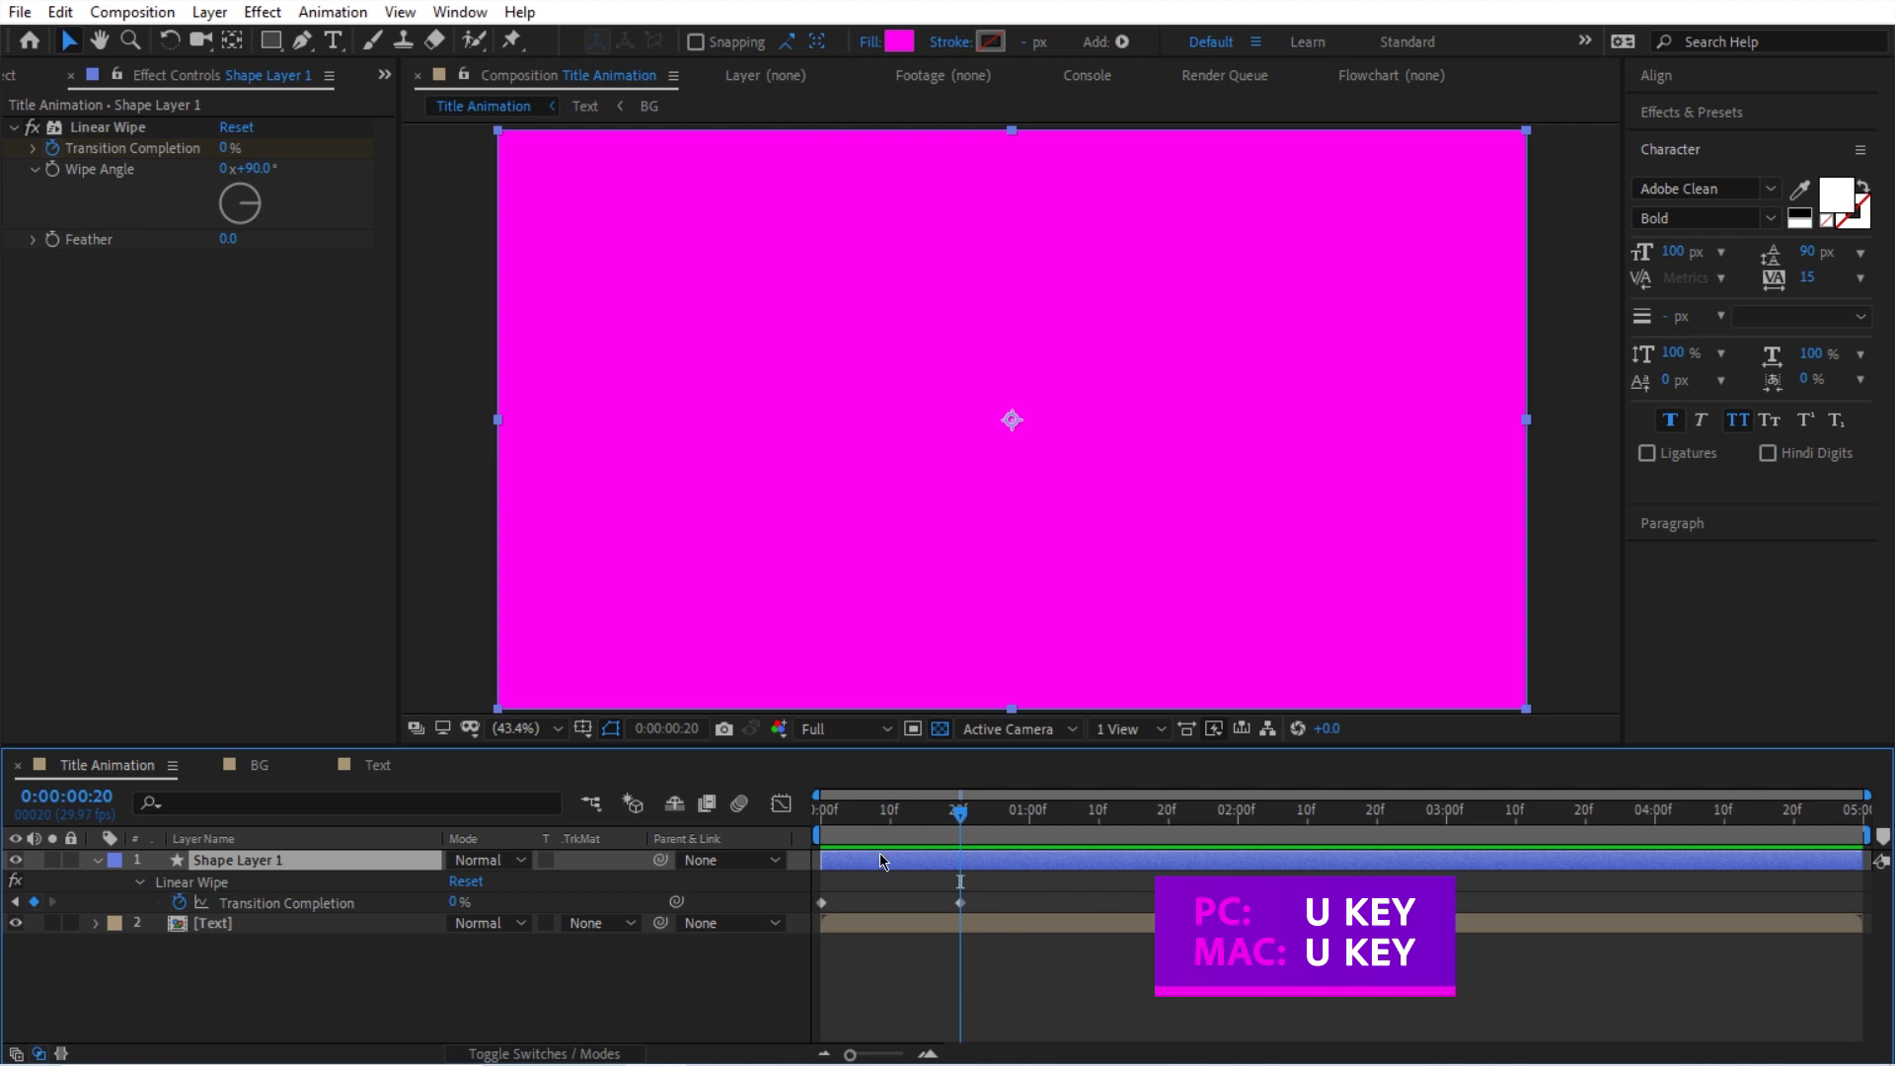
key(space)
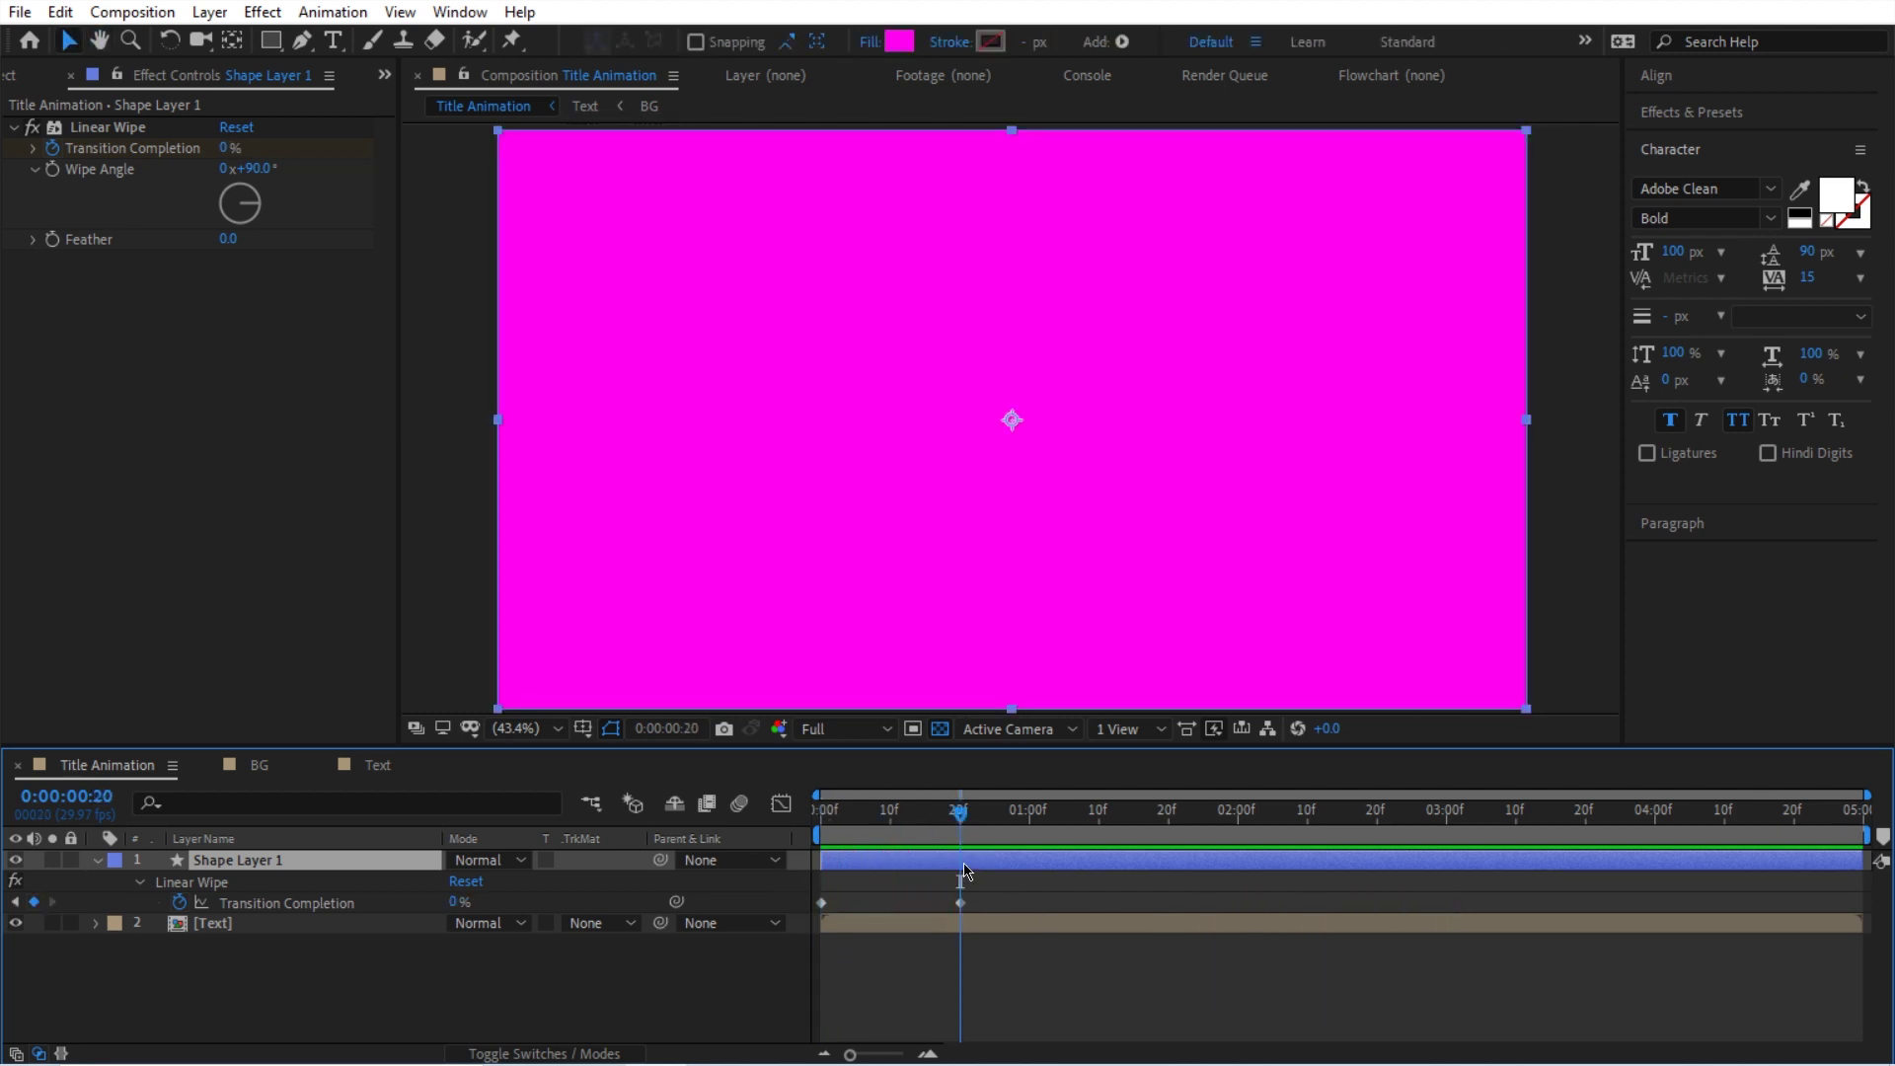
click(822, 813)
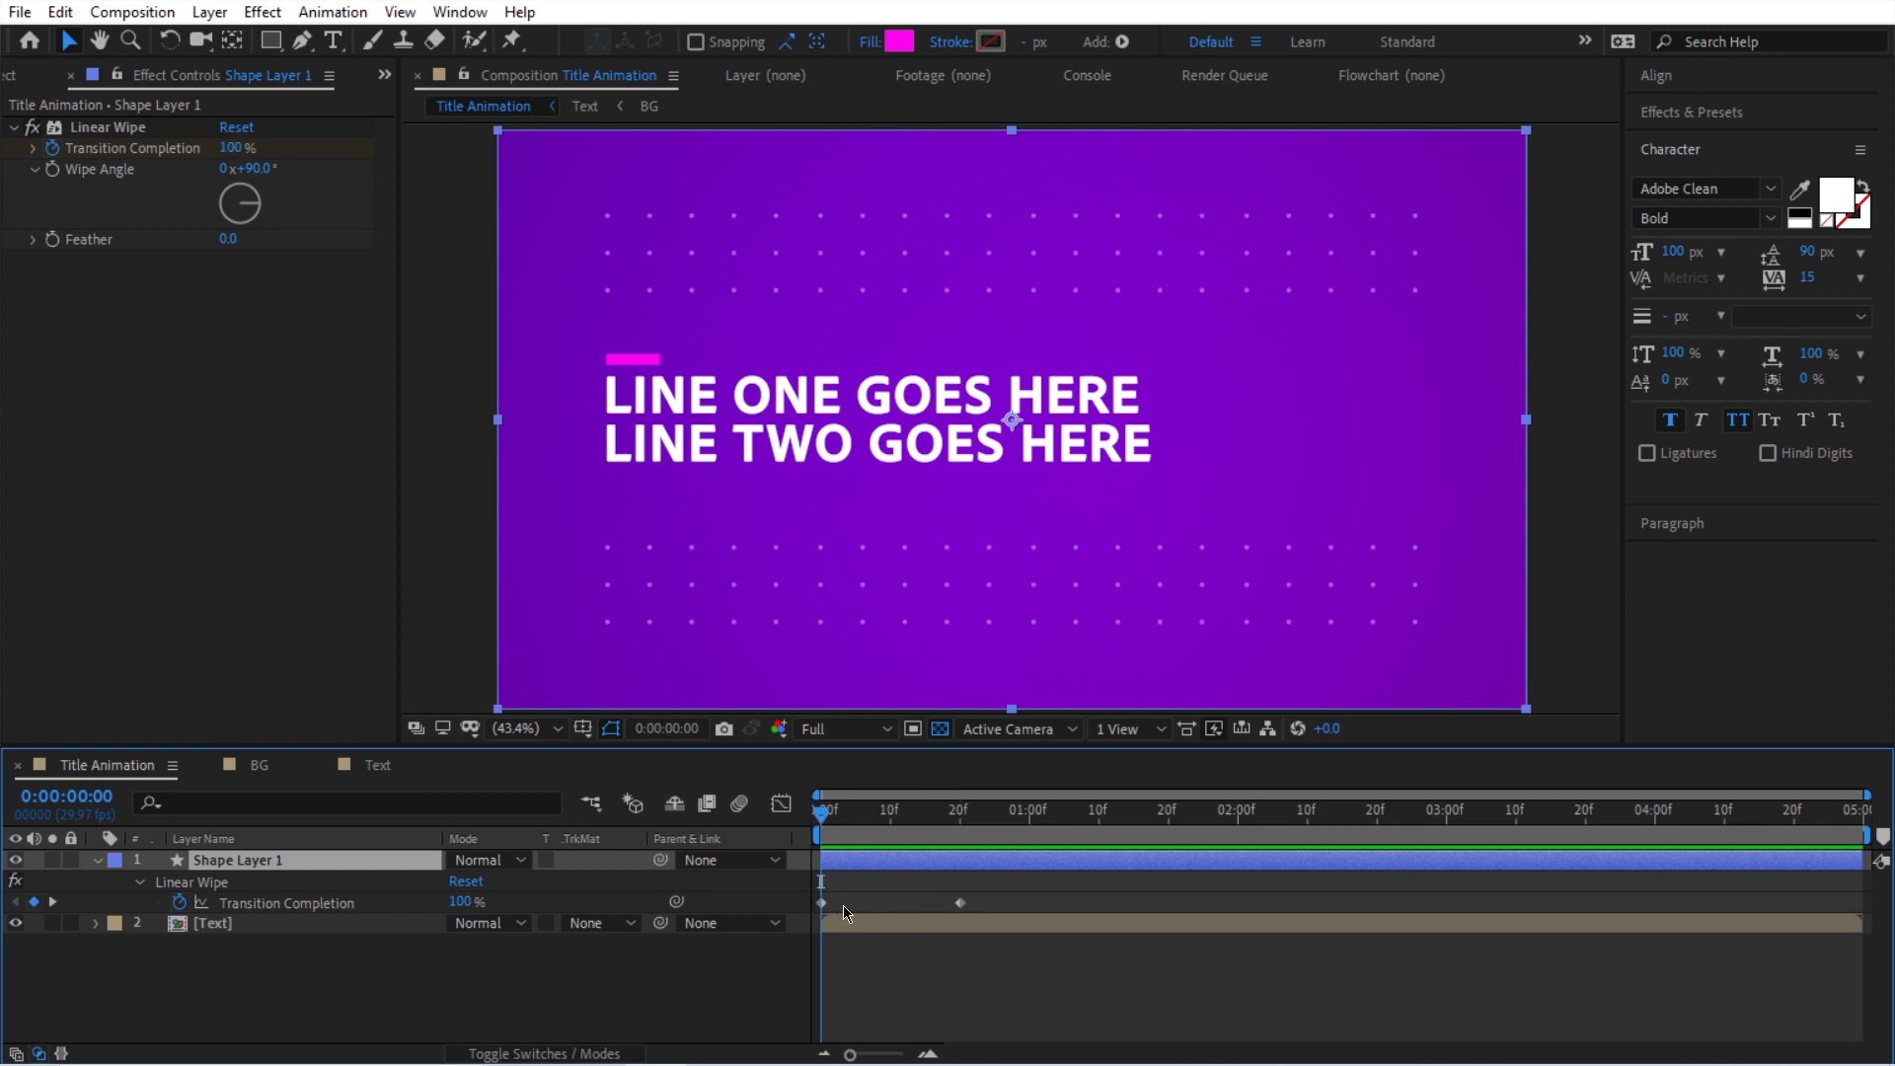
Give the first Transition Completion keyframe 0 outgoing speed with raised influence, then preview.
click(821, 902)
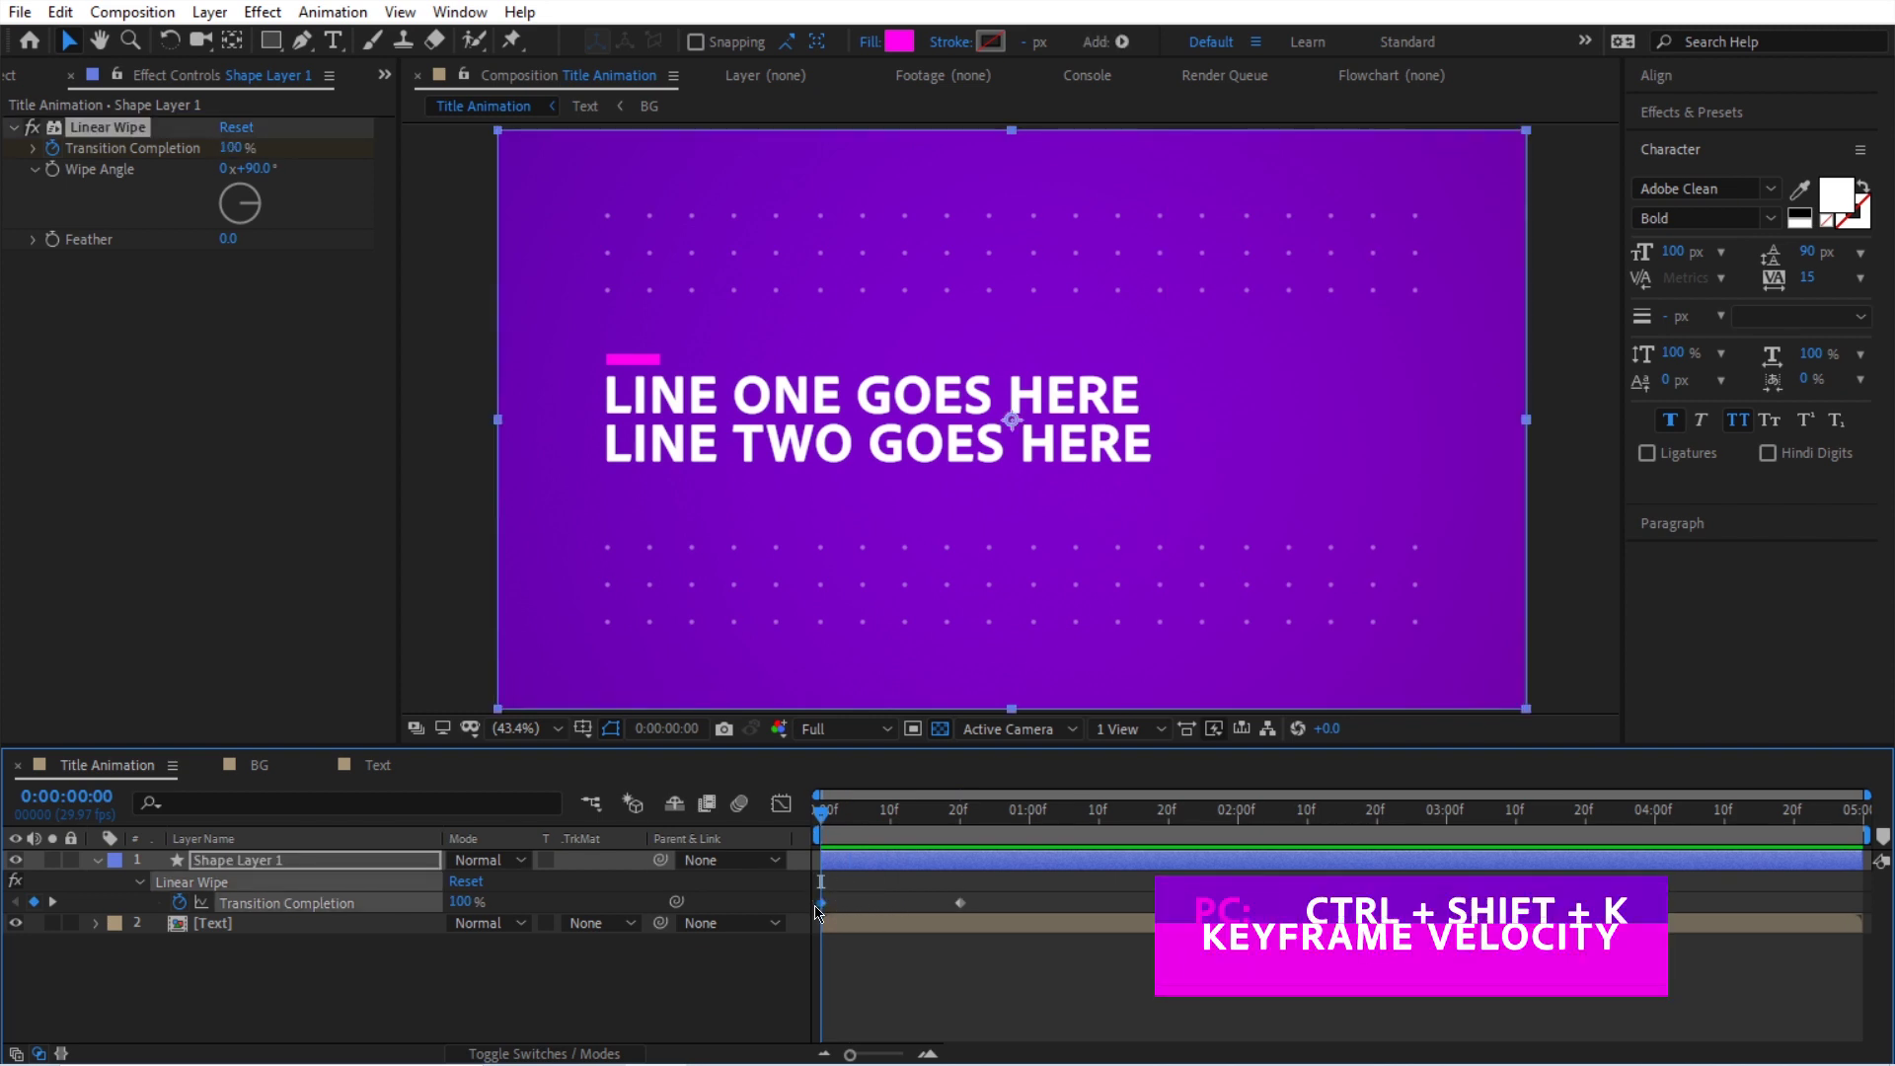
key(ctrl+shift+k)
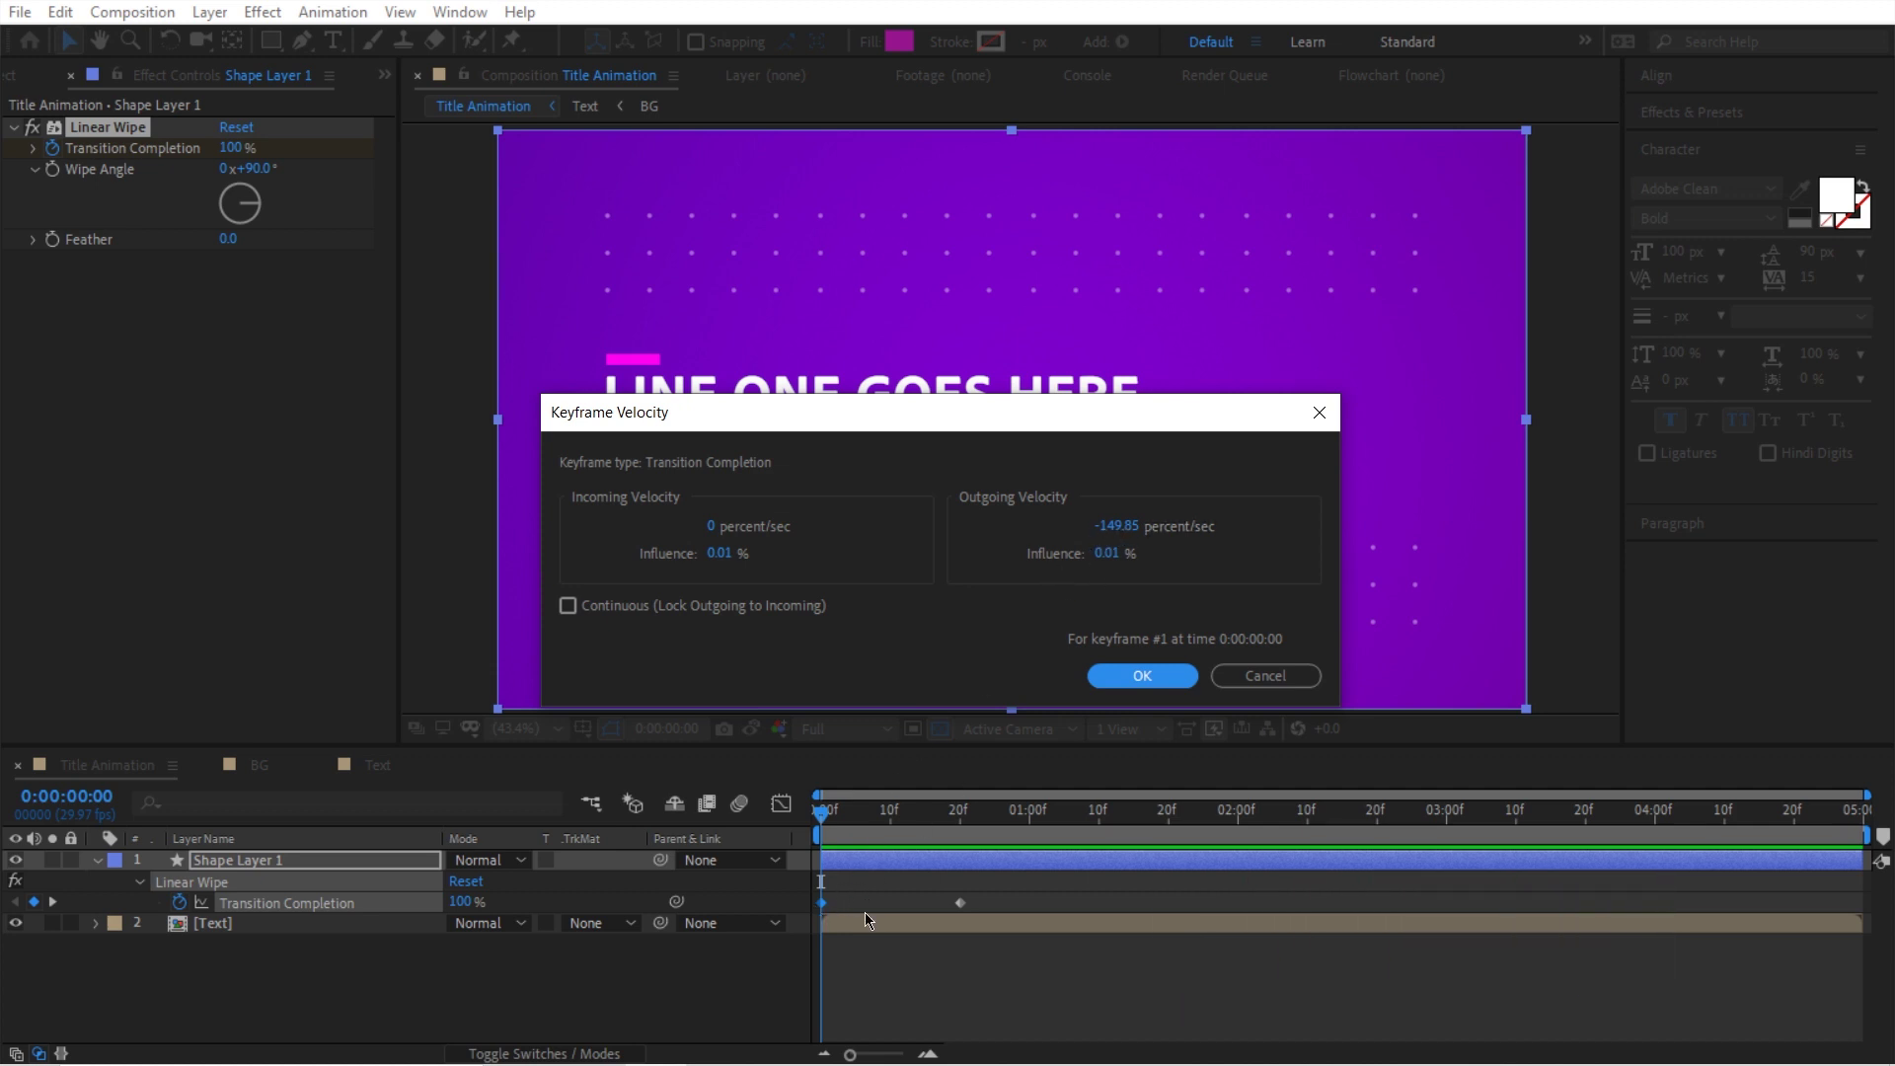
click(1124, 527)
text(0)
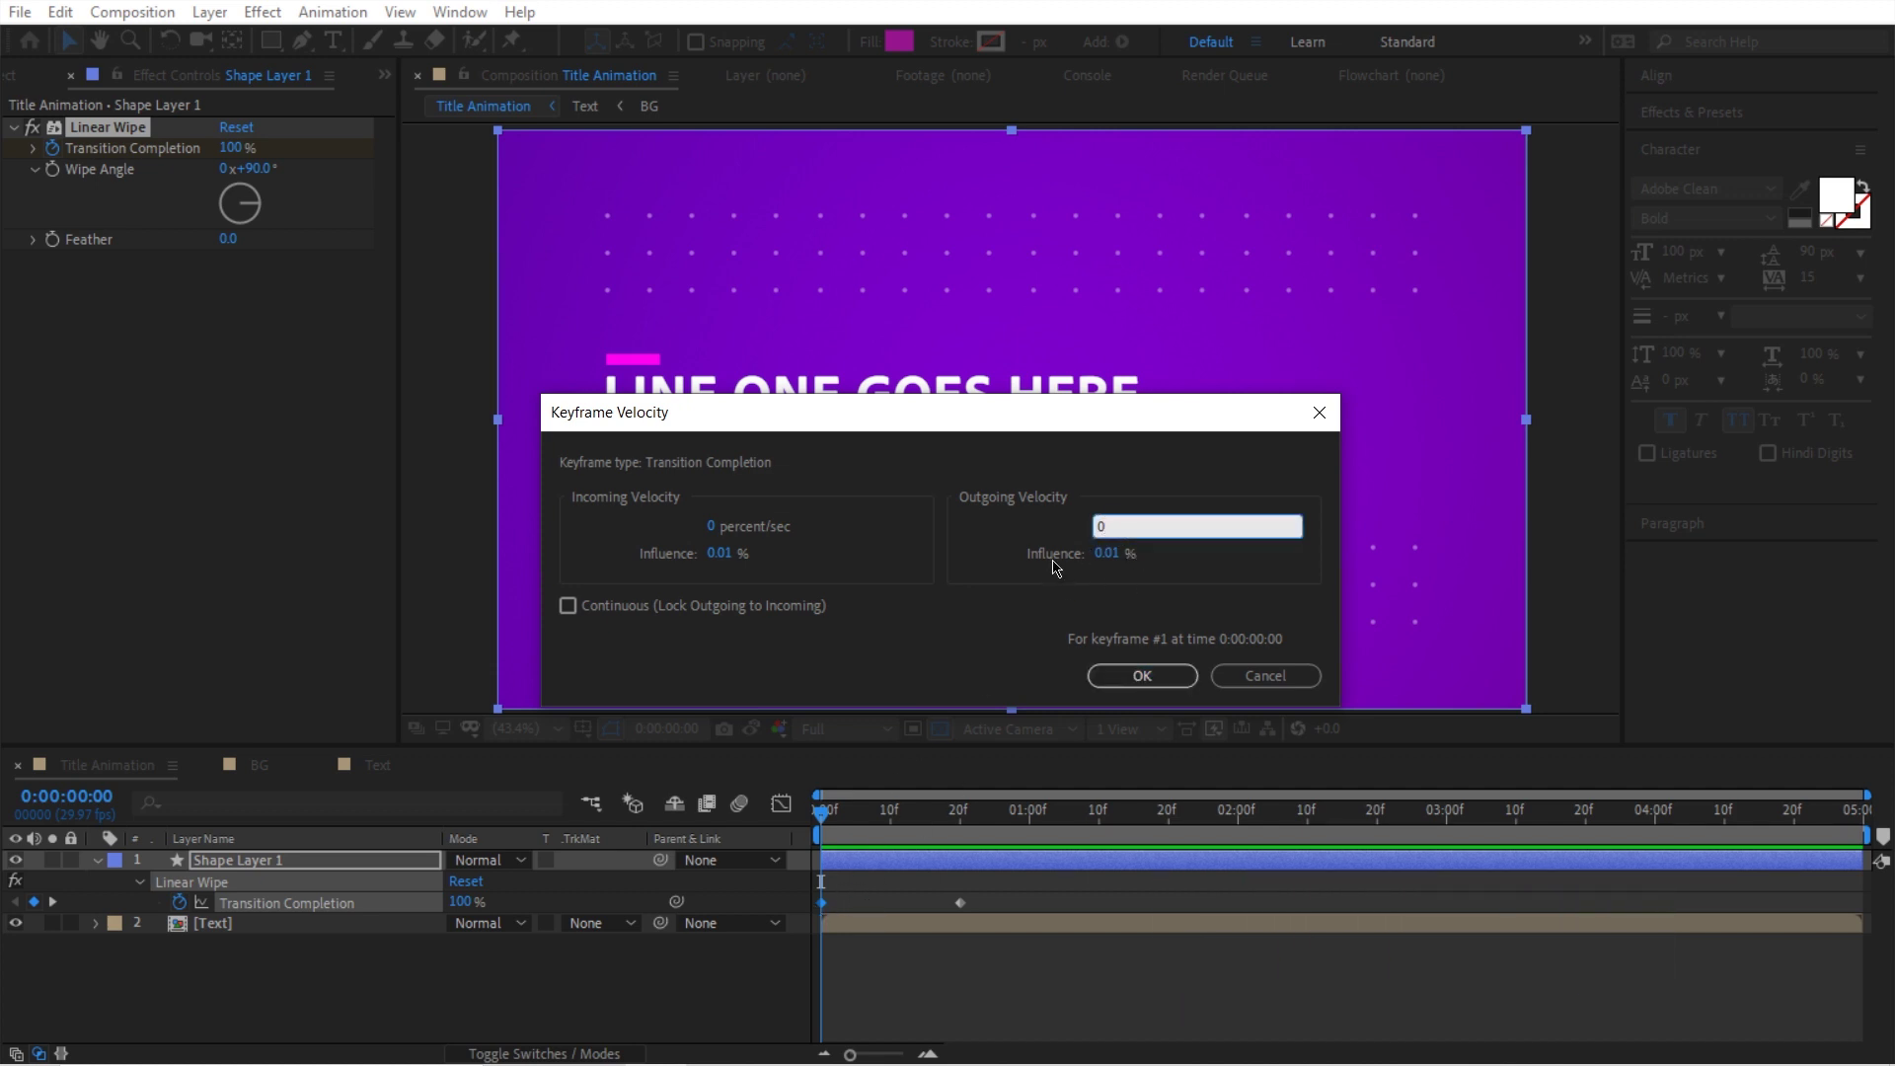
click(1104, 554)
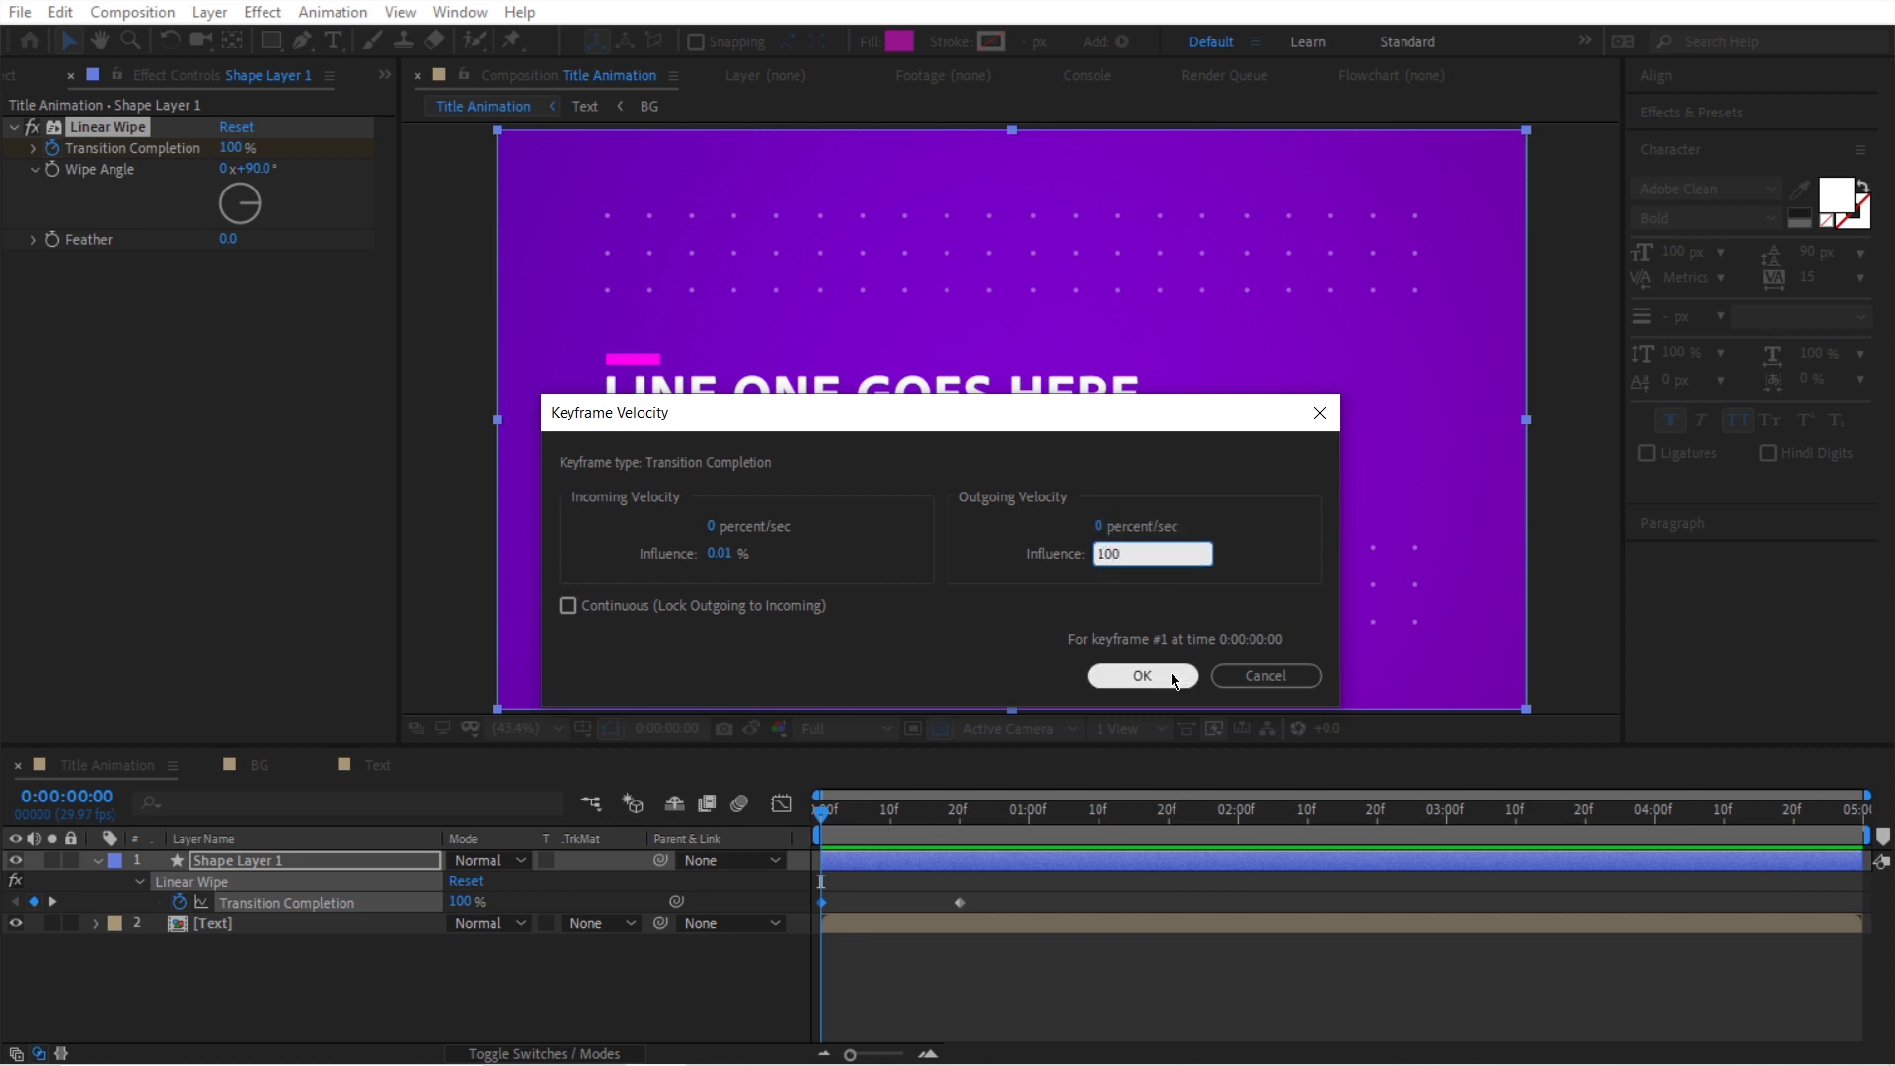
click(1143, 675)
drag(822, 822, 957, 826)
key(Home)
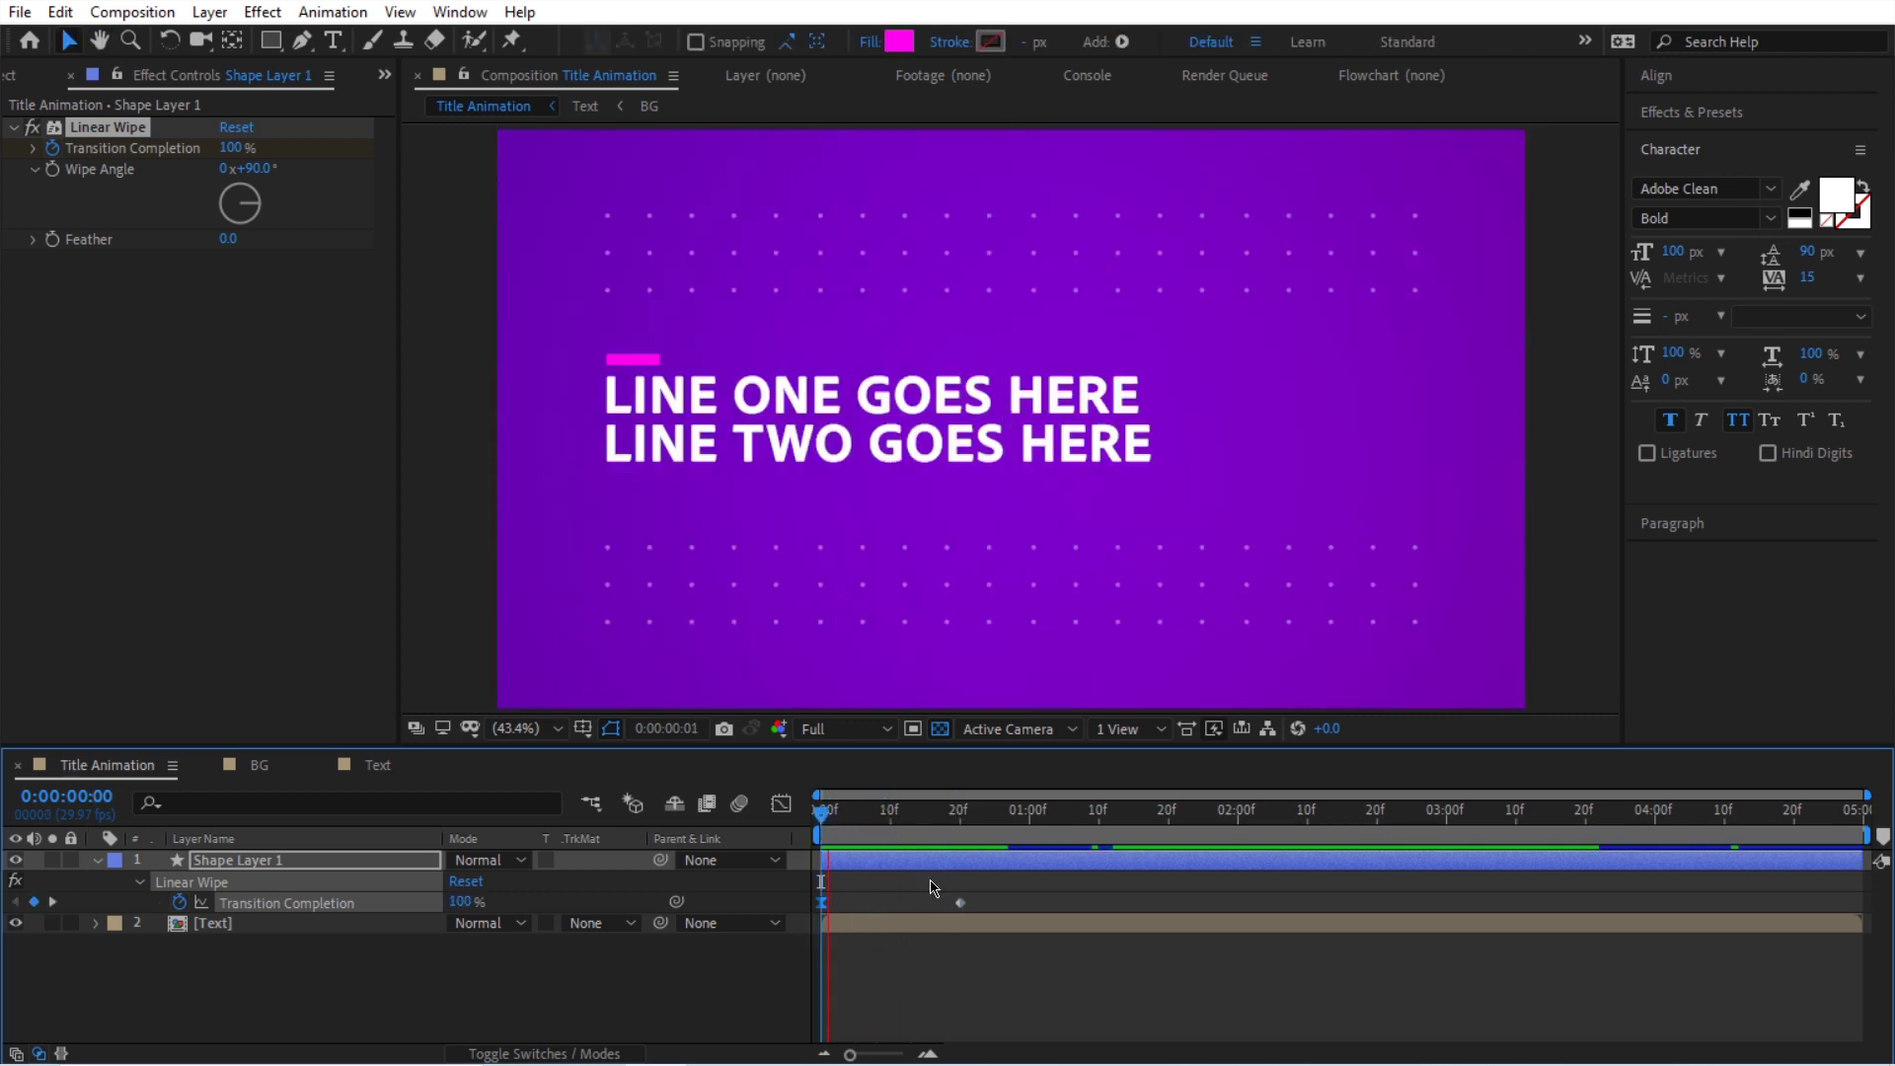
key(space)
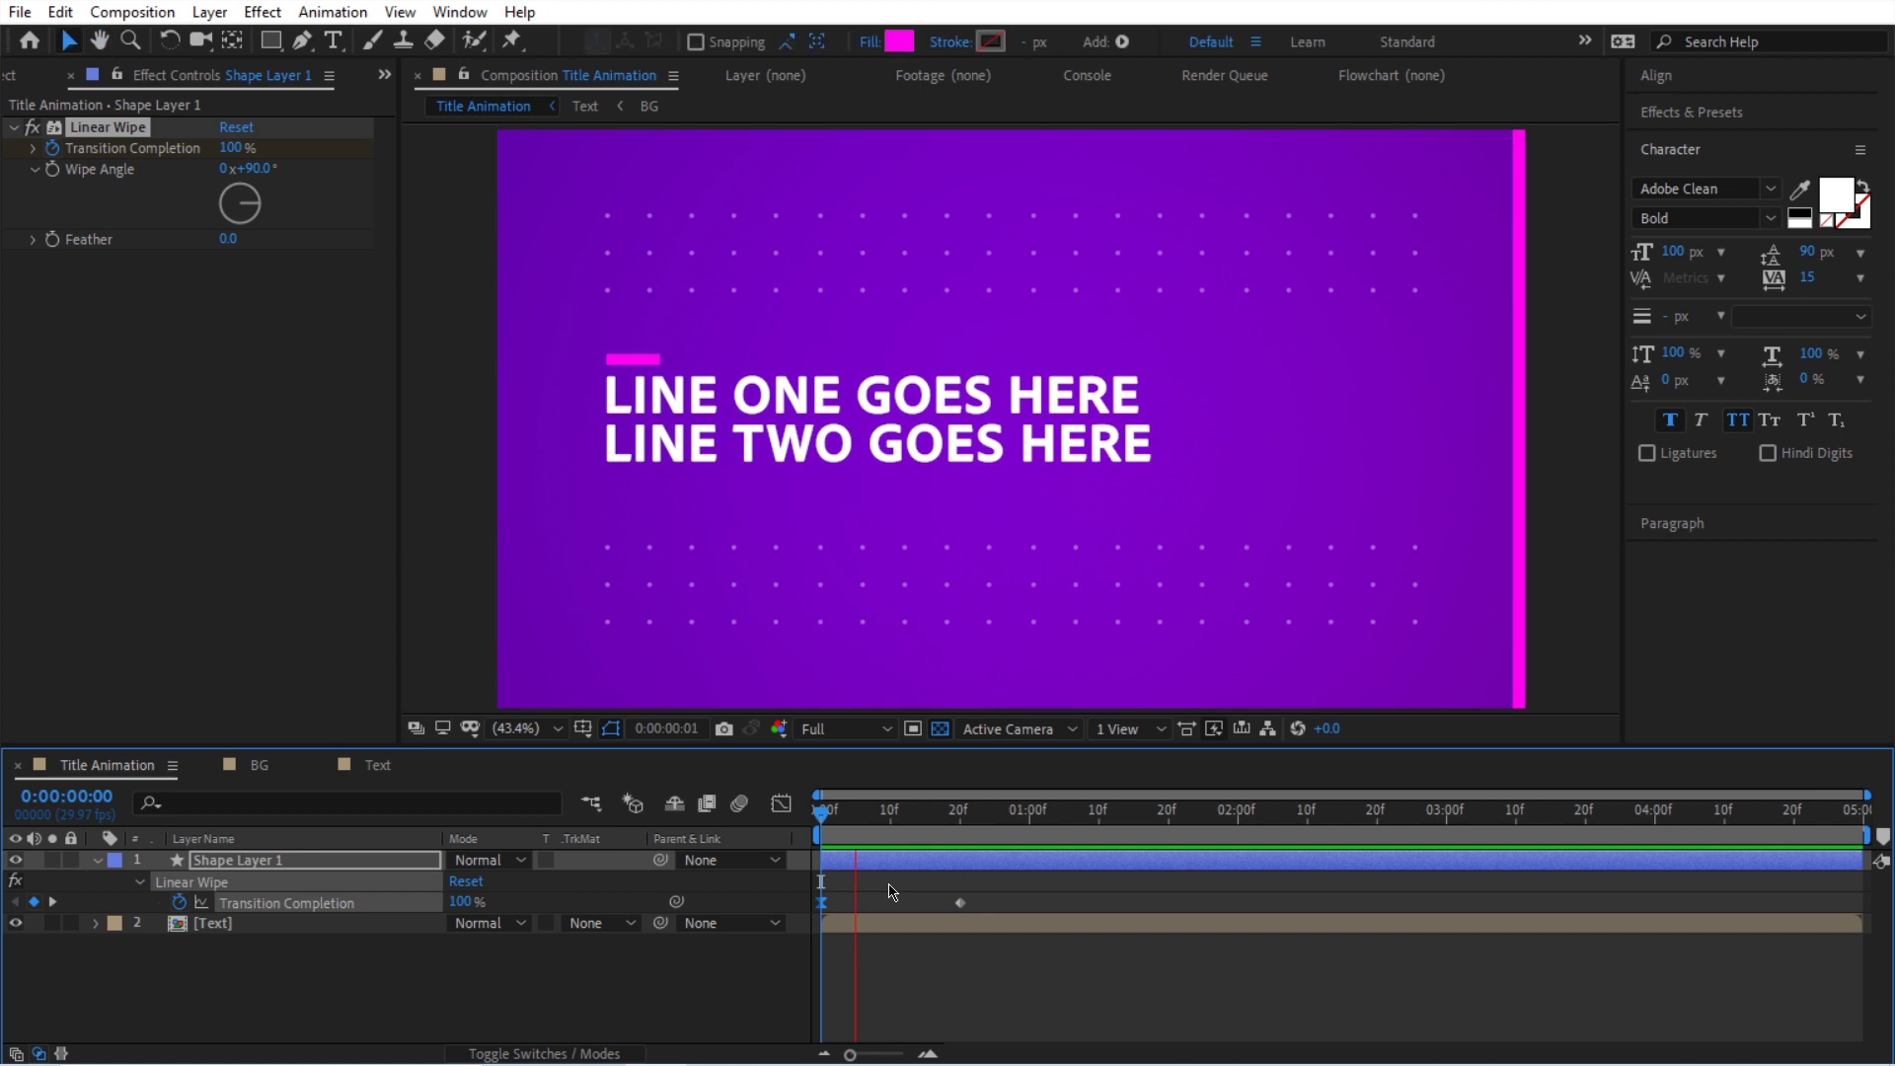
key(space)
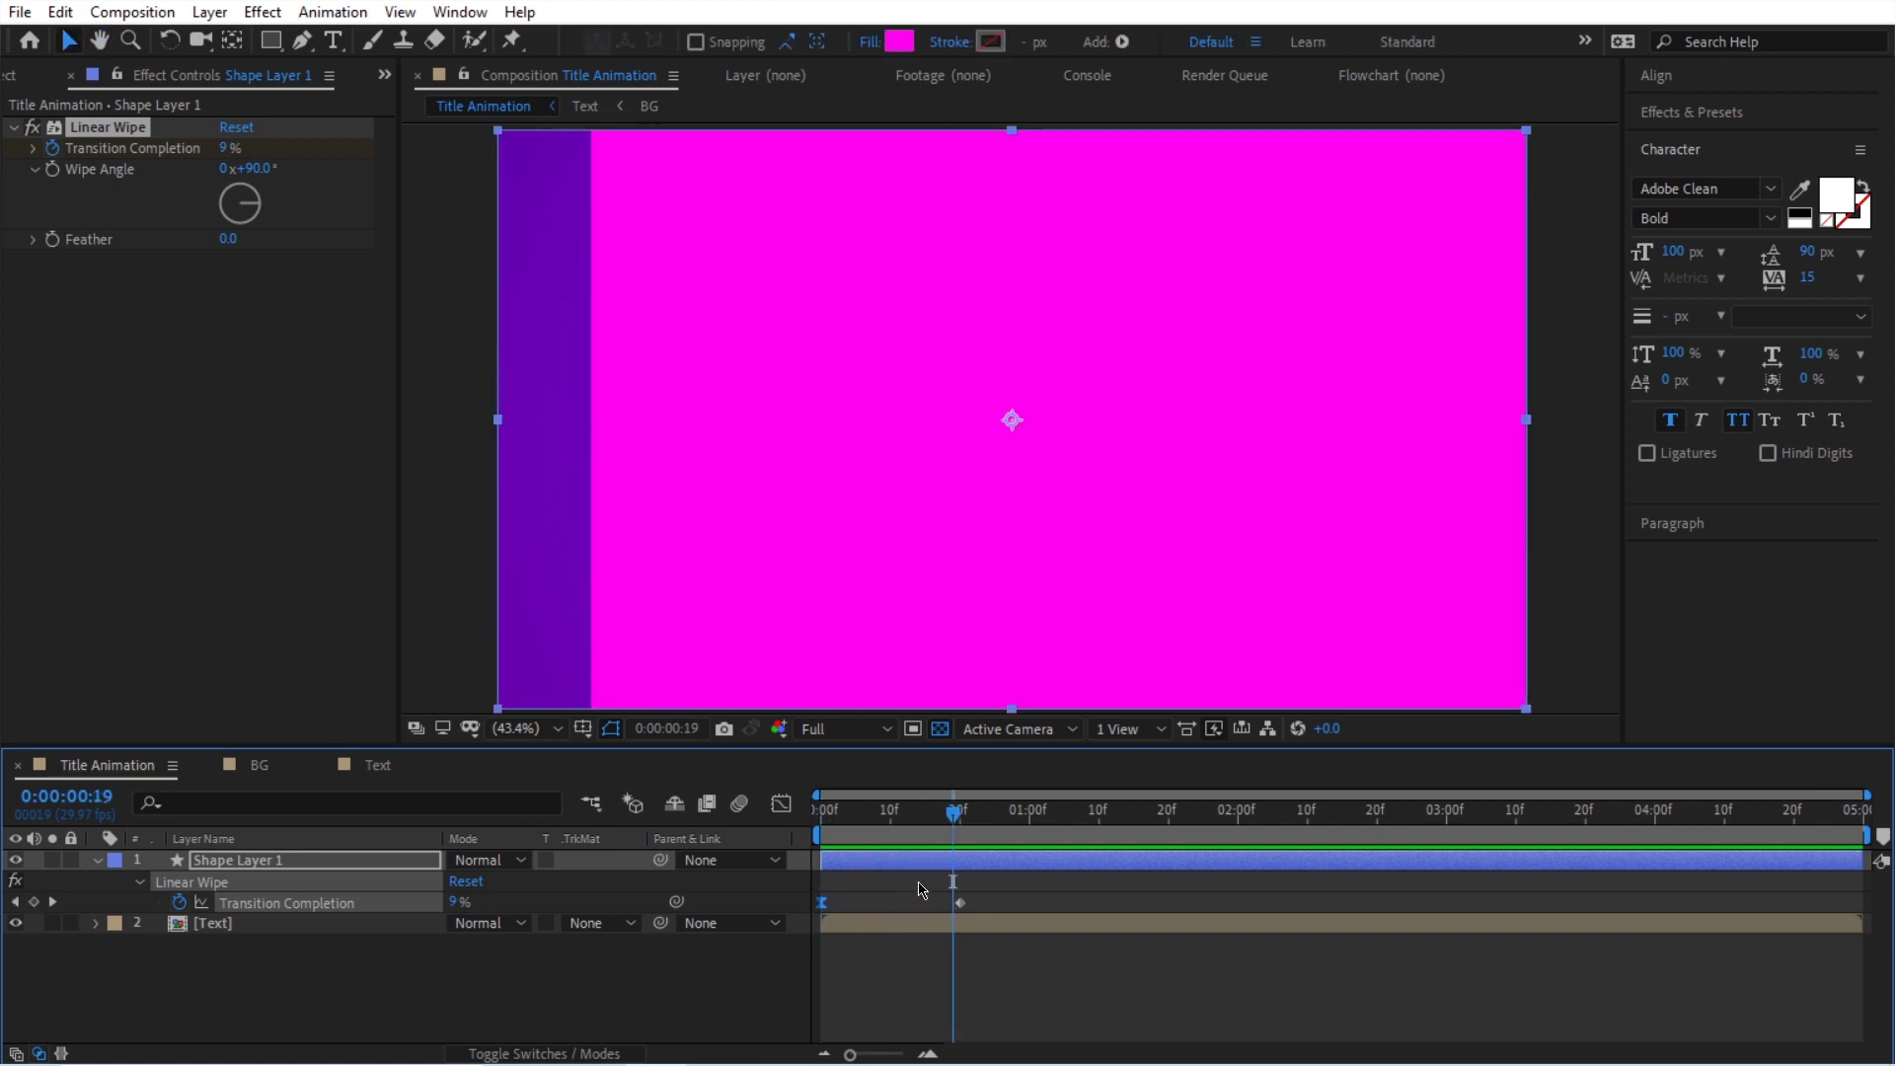
Give the second Transition Completion keyframe 0 incoming speed at 85% influence, then preview.
drag(1027, 883, 937, 930)
key(ctrl+shift+k)
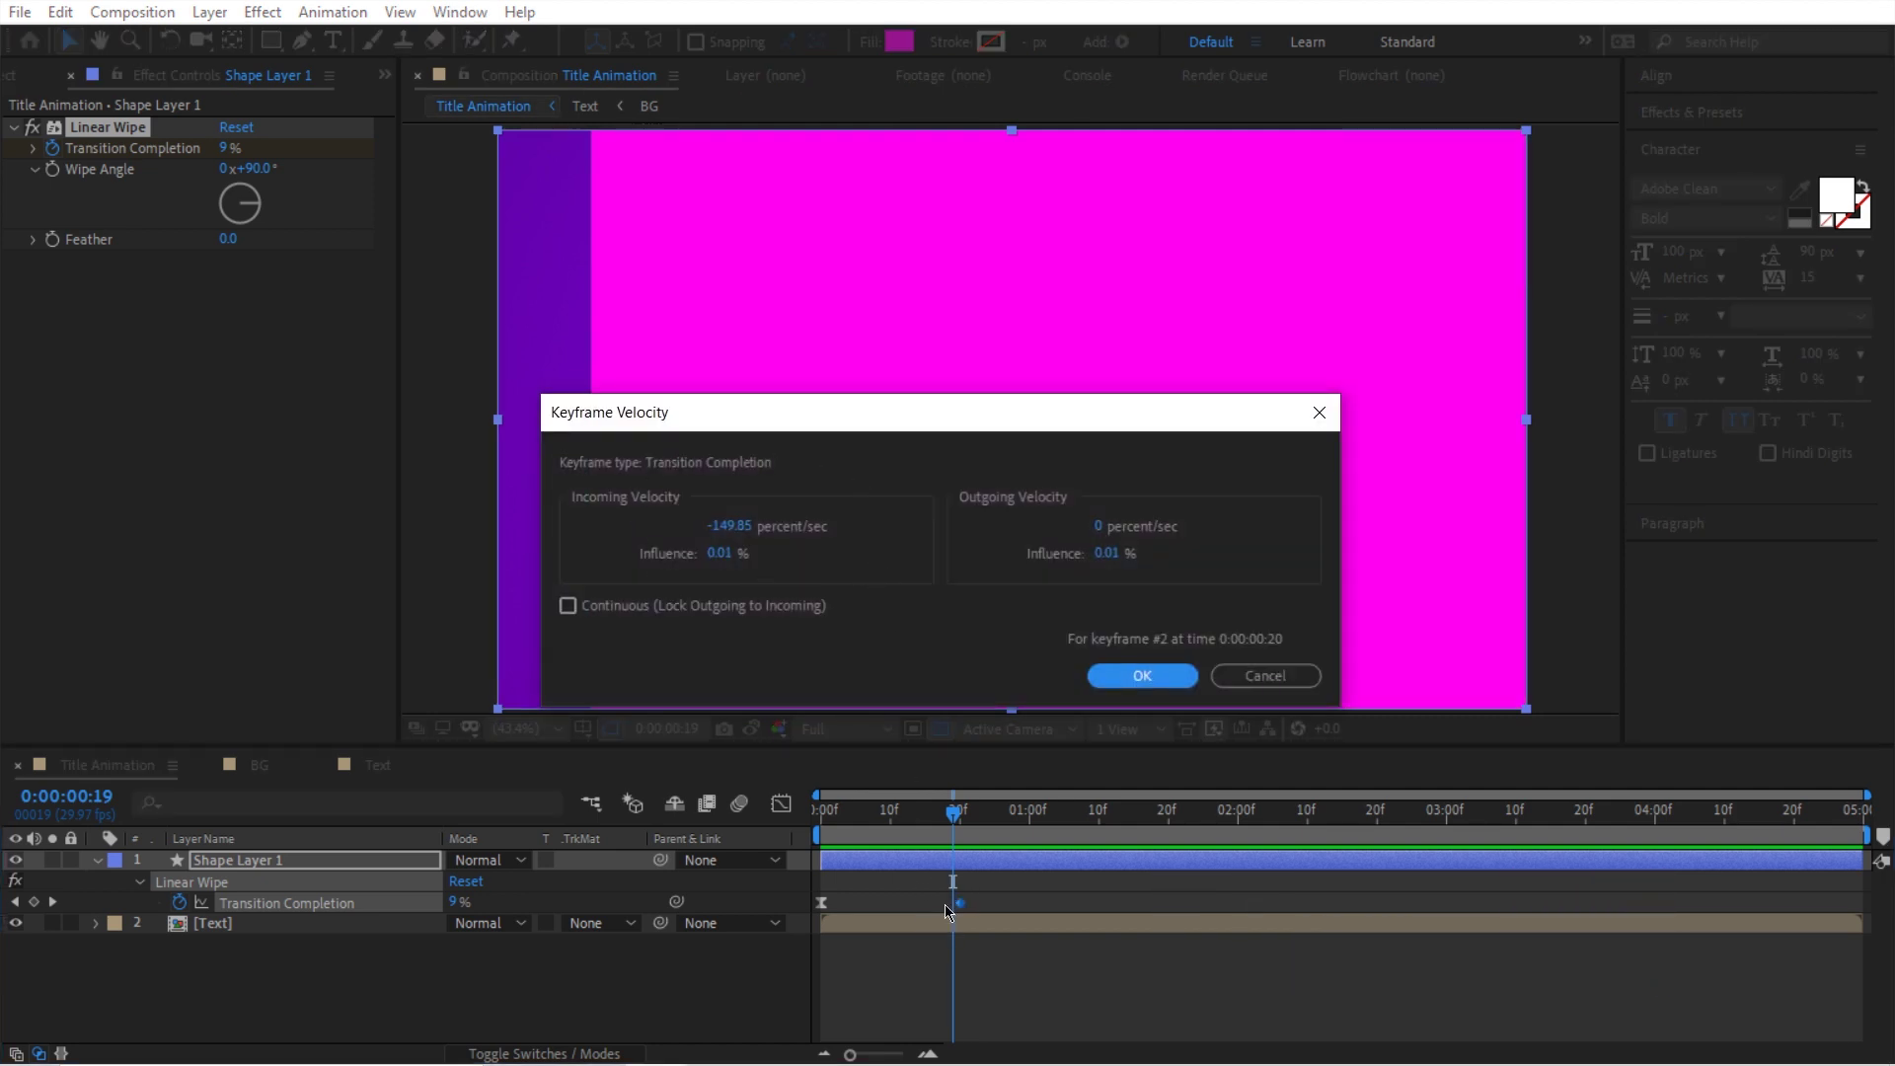
click(731, 526)
text(0)
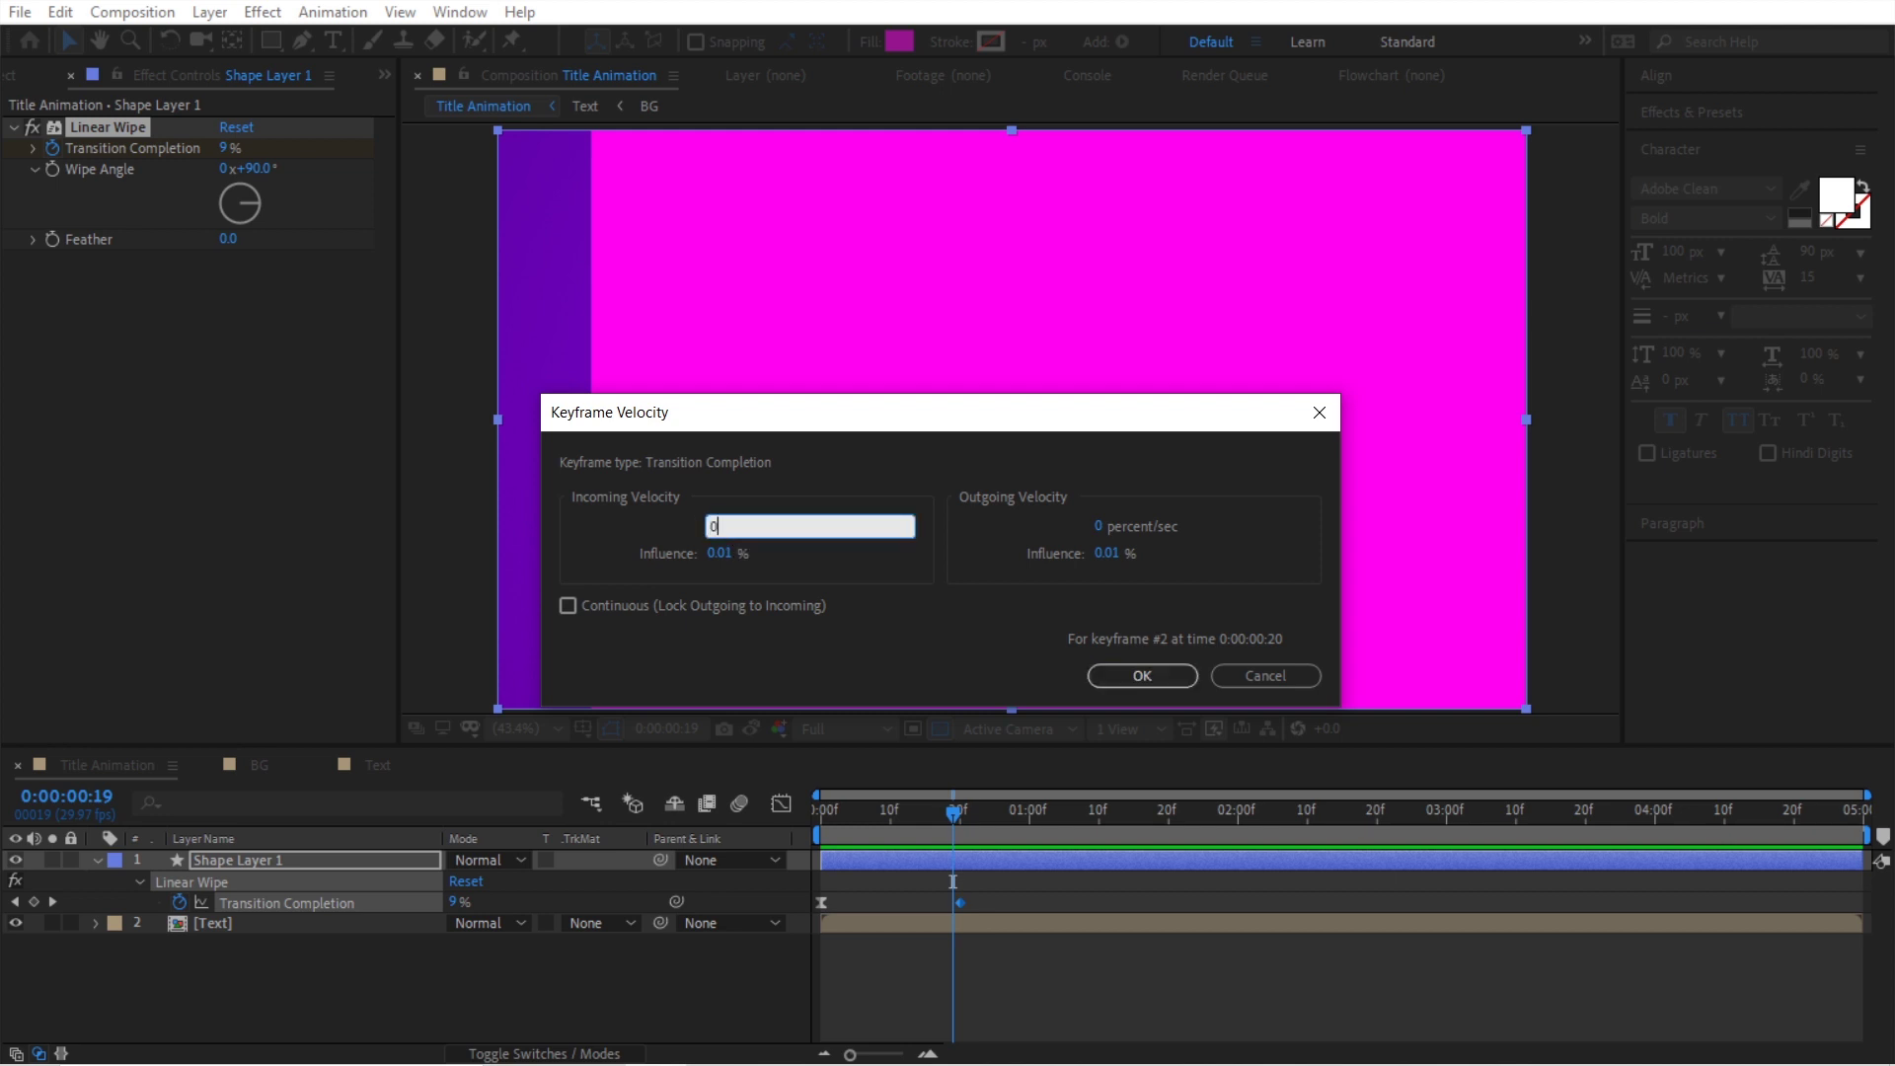
click(717, 554)
text(85)
click(1086, 677)
key(space)
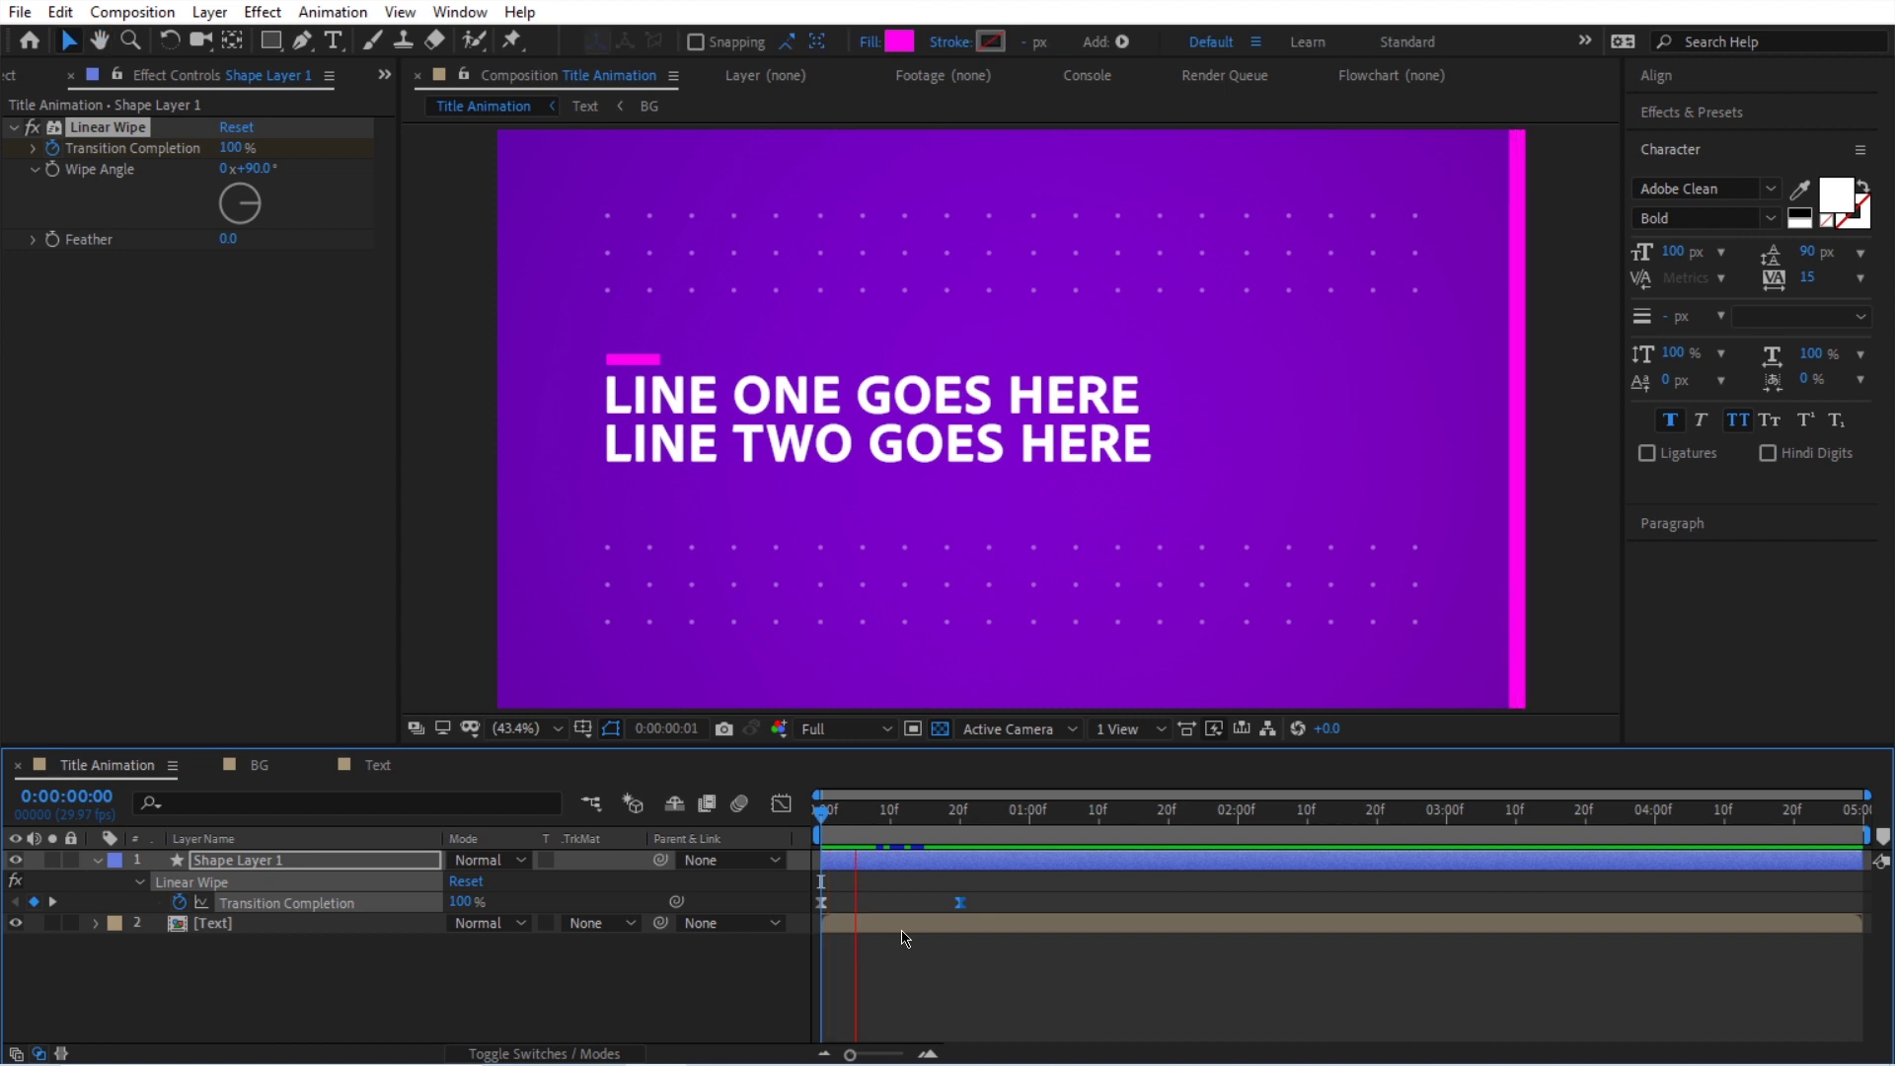
key(space)
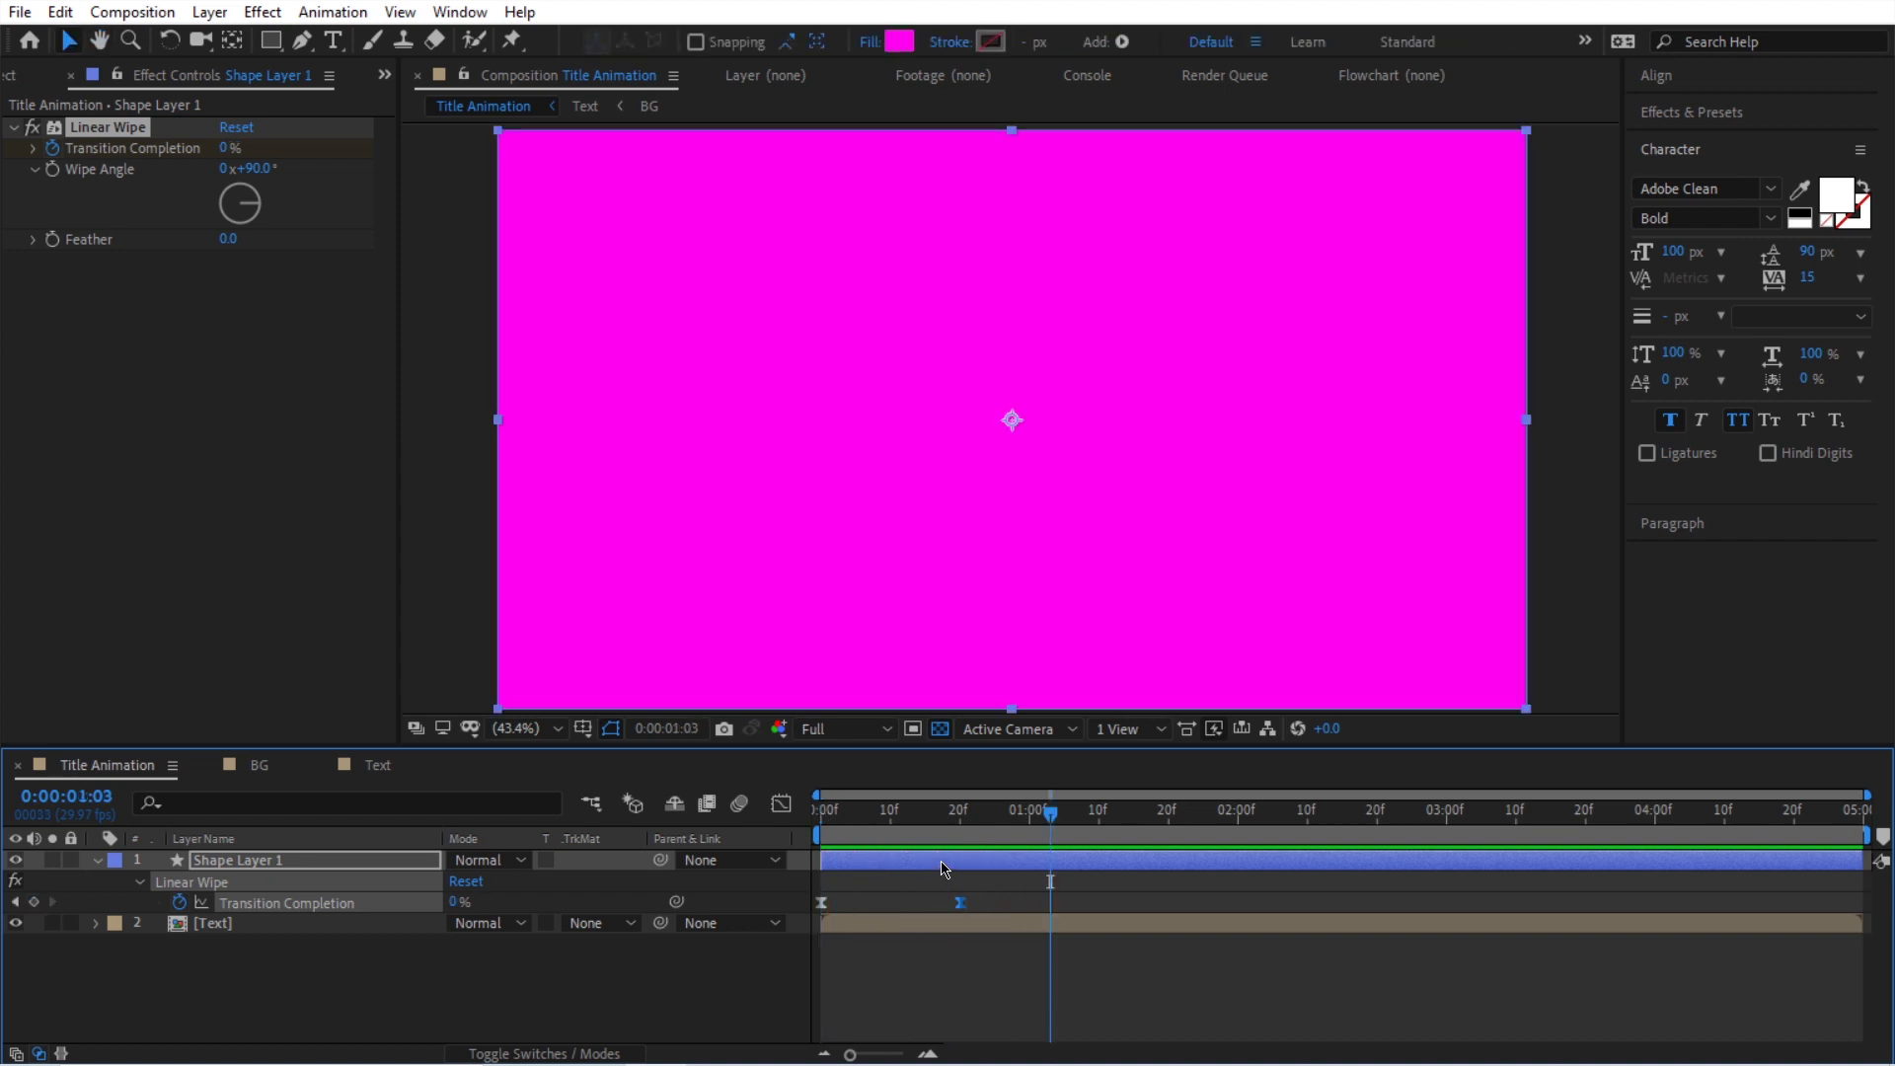
click(946, 870)
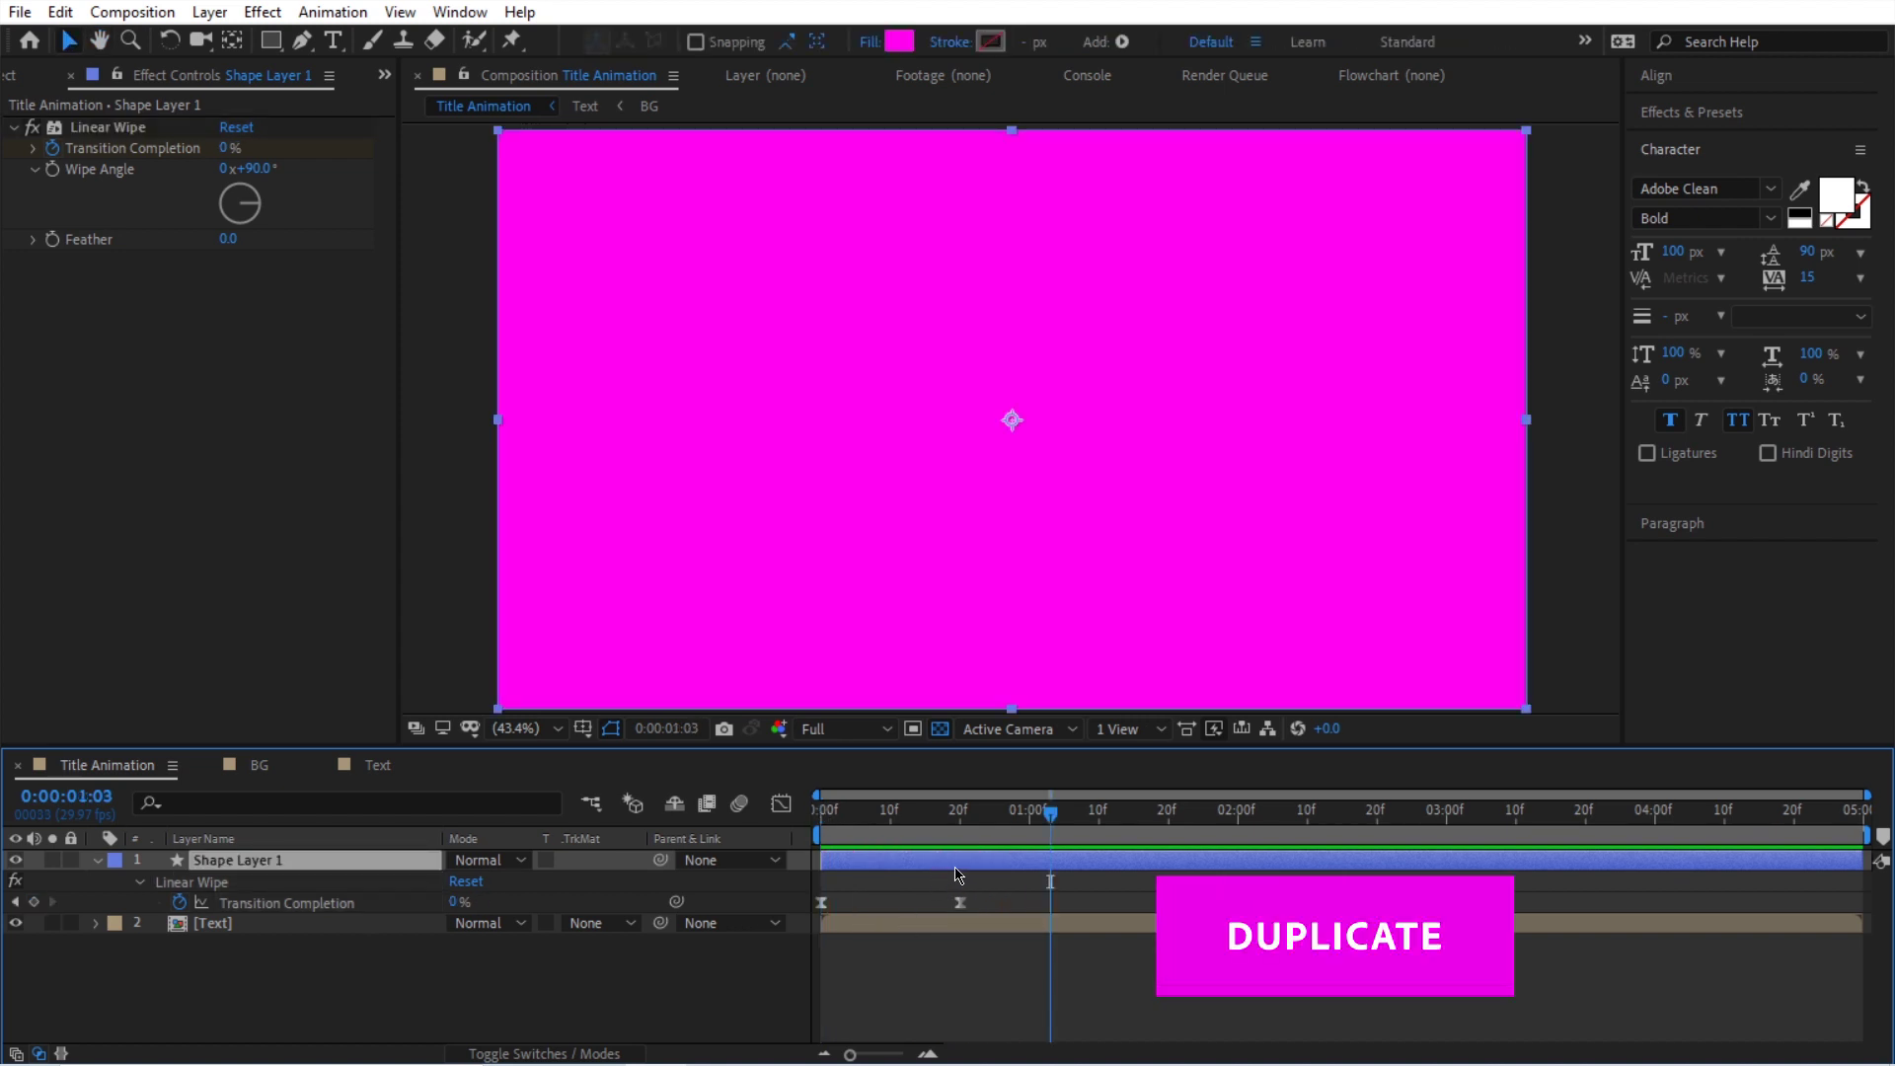
Duplicate the wipe layer twice, starting each copy a few frames later than the last.
key(ctrl+d)
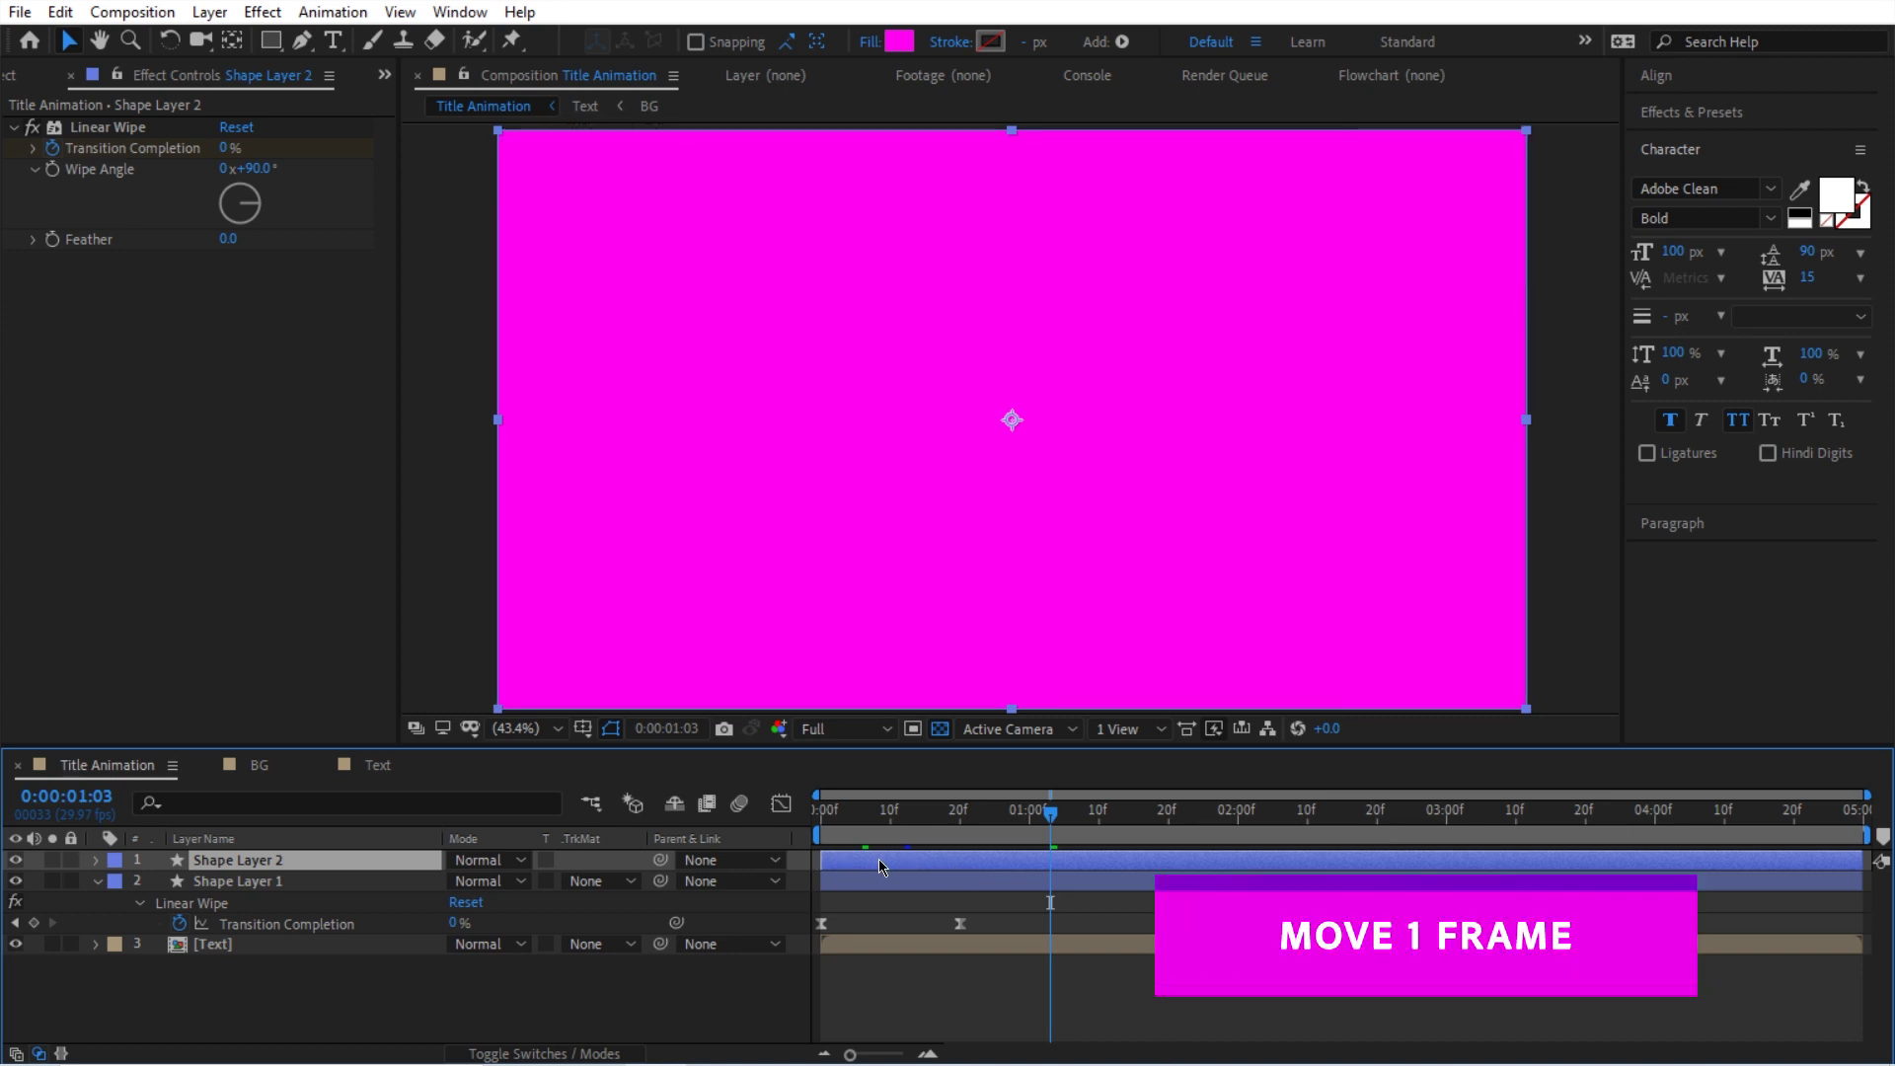
key(alt+Page_Down)
key(alt+Page_Down)
key(alt+Page_Down)
key(alt+Page_Down)
key(alt+Page_Down)
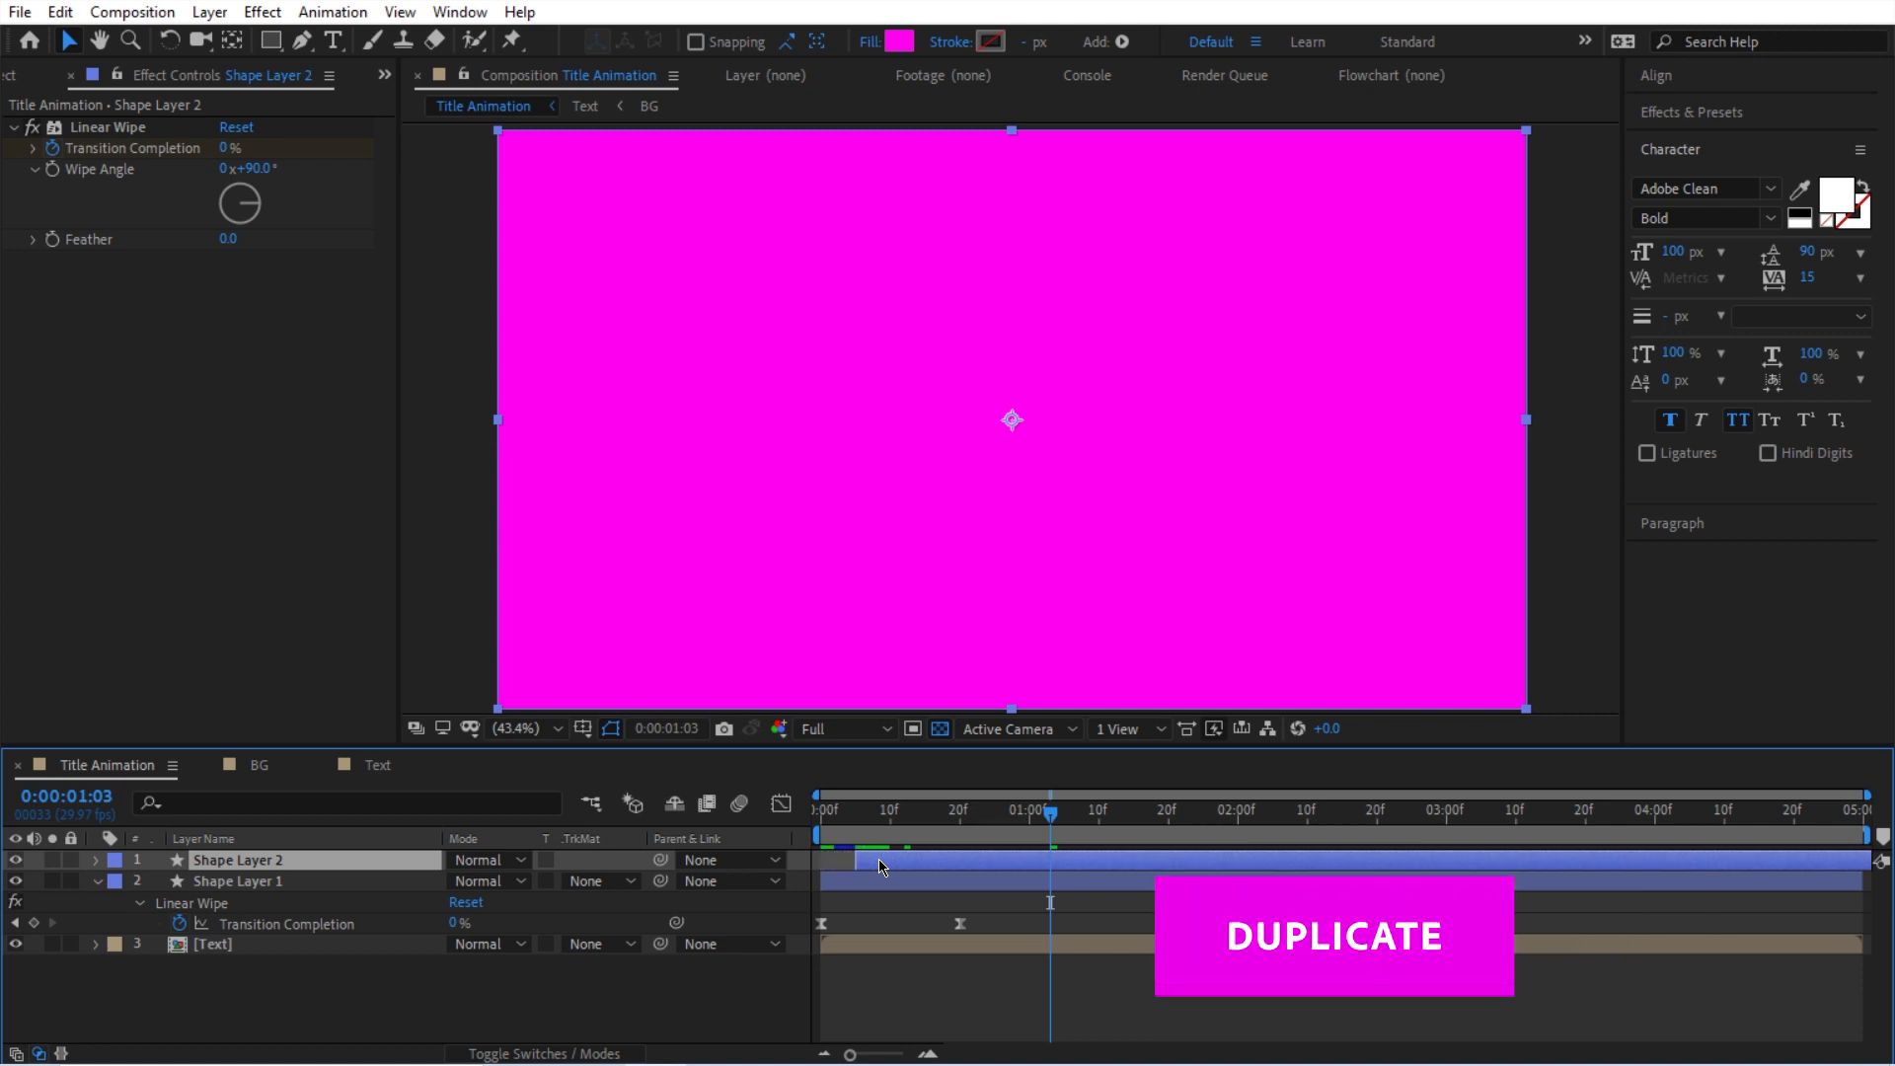
key(ctrl+d)
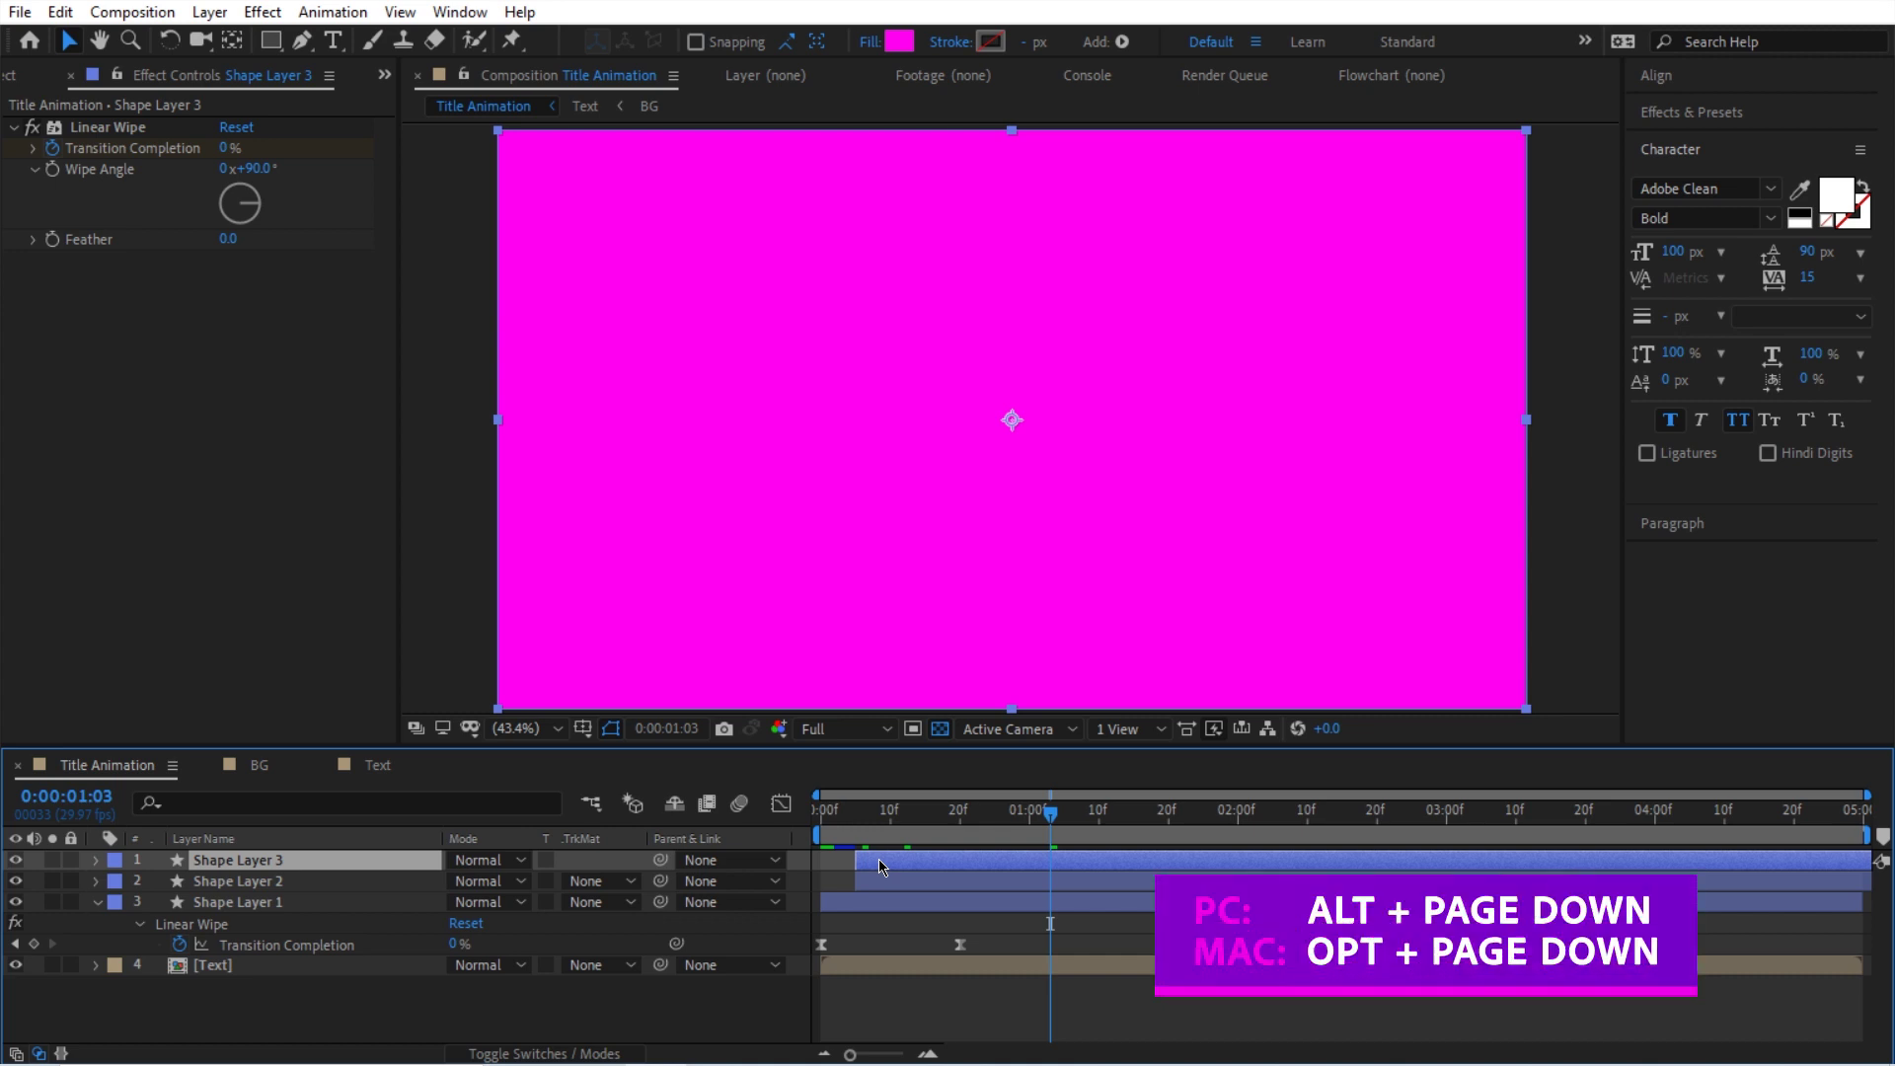
key(alt+Page_Down)
key(alt+Page_Down)
key(alt+Page_Down)
key(alt+Page_Down)
key(alt+Page_Down)
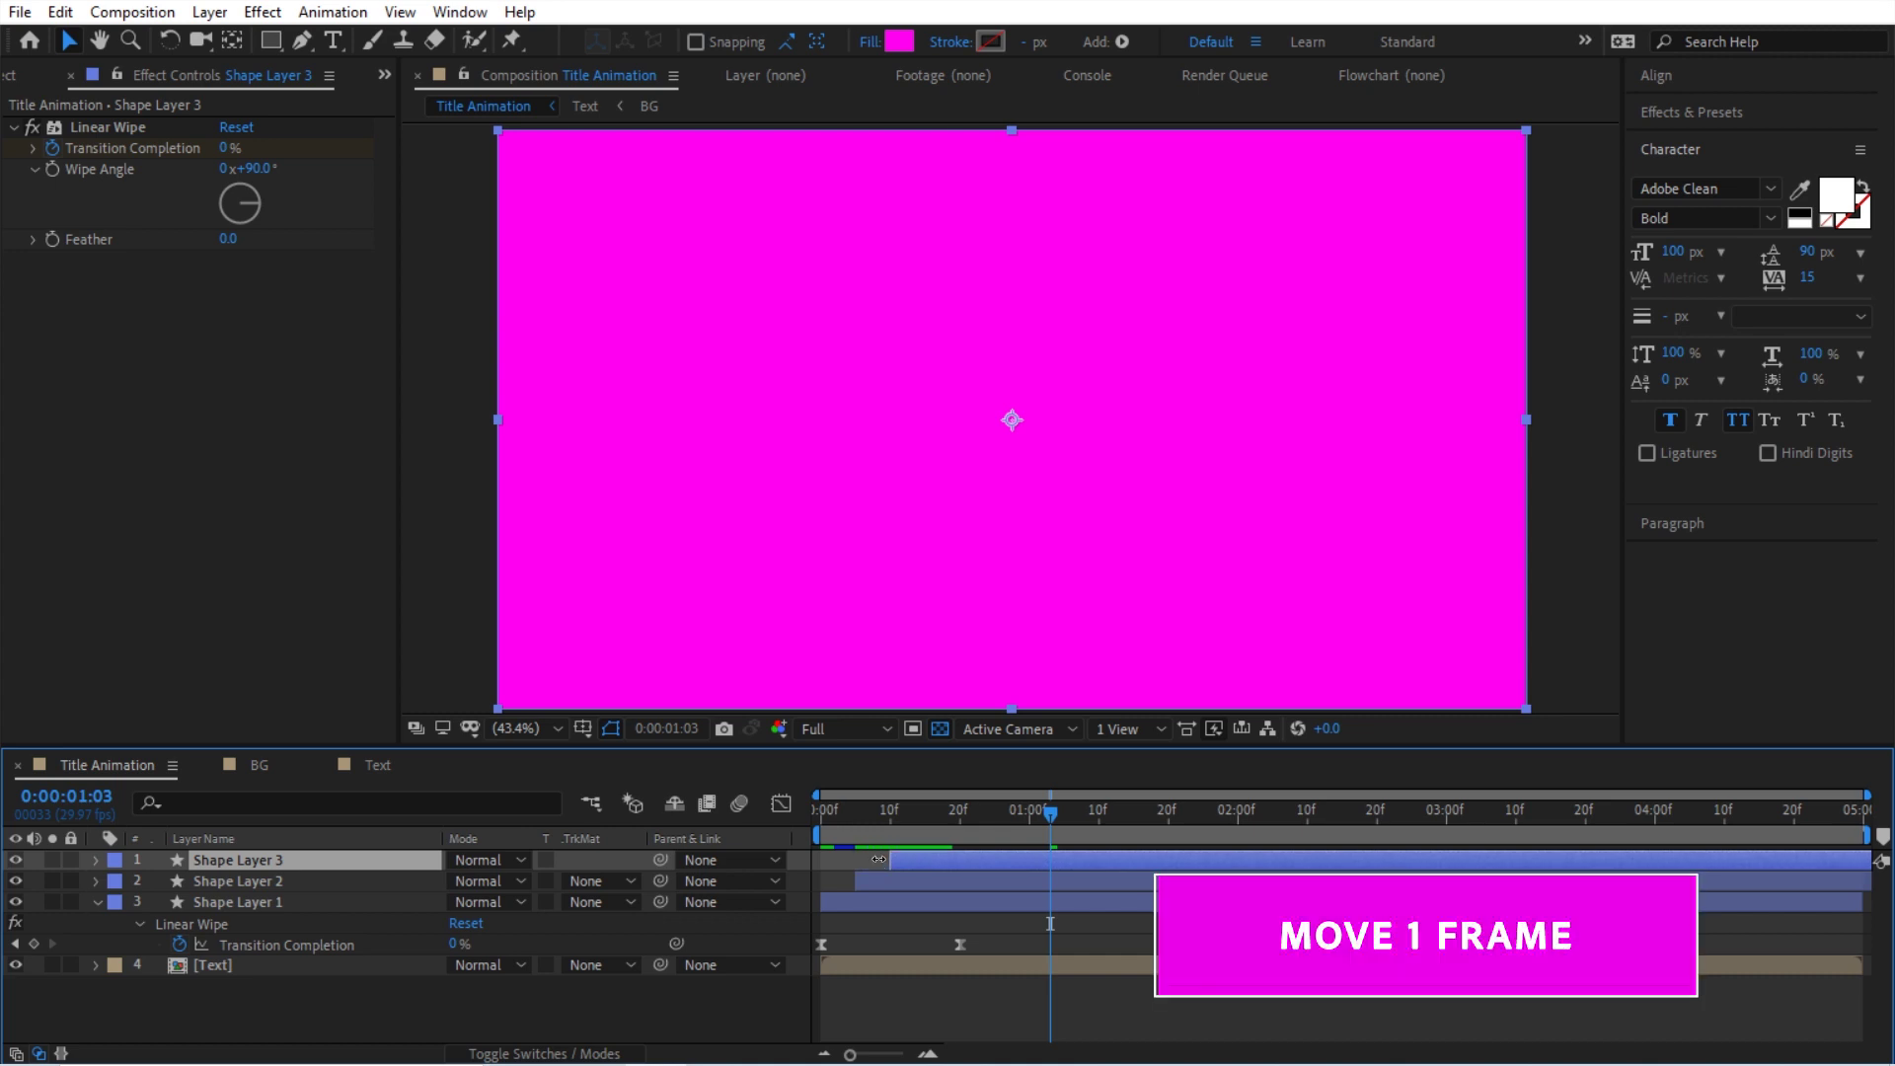
Return to the composition start and select all three wipe shape layers.
click(858, 898)
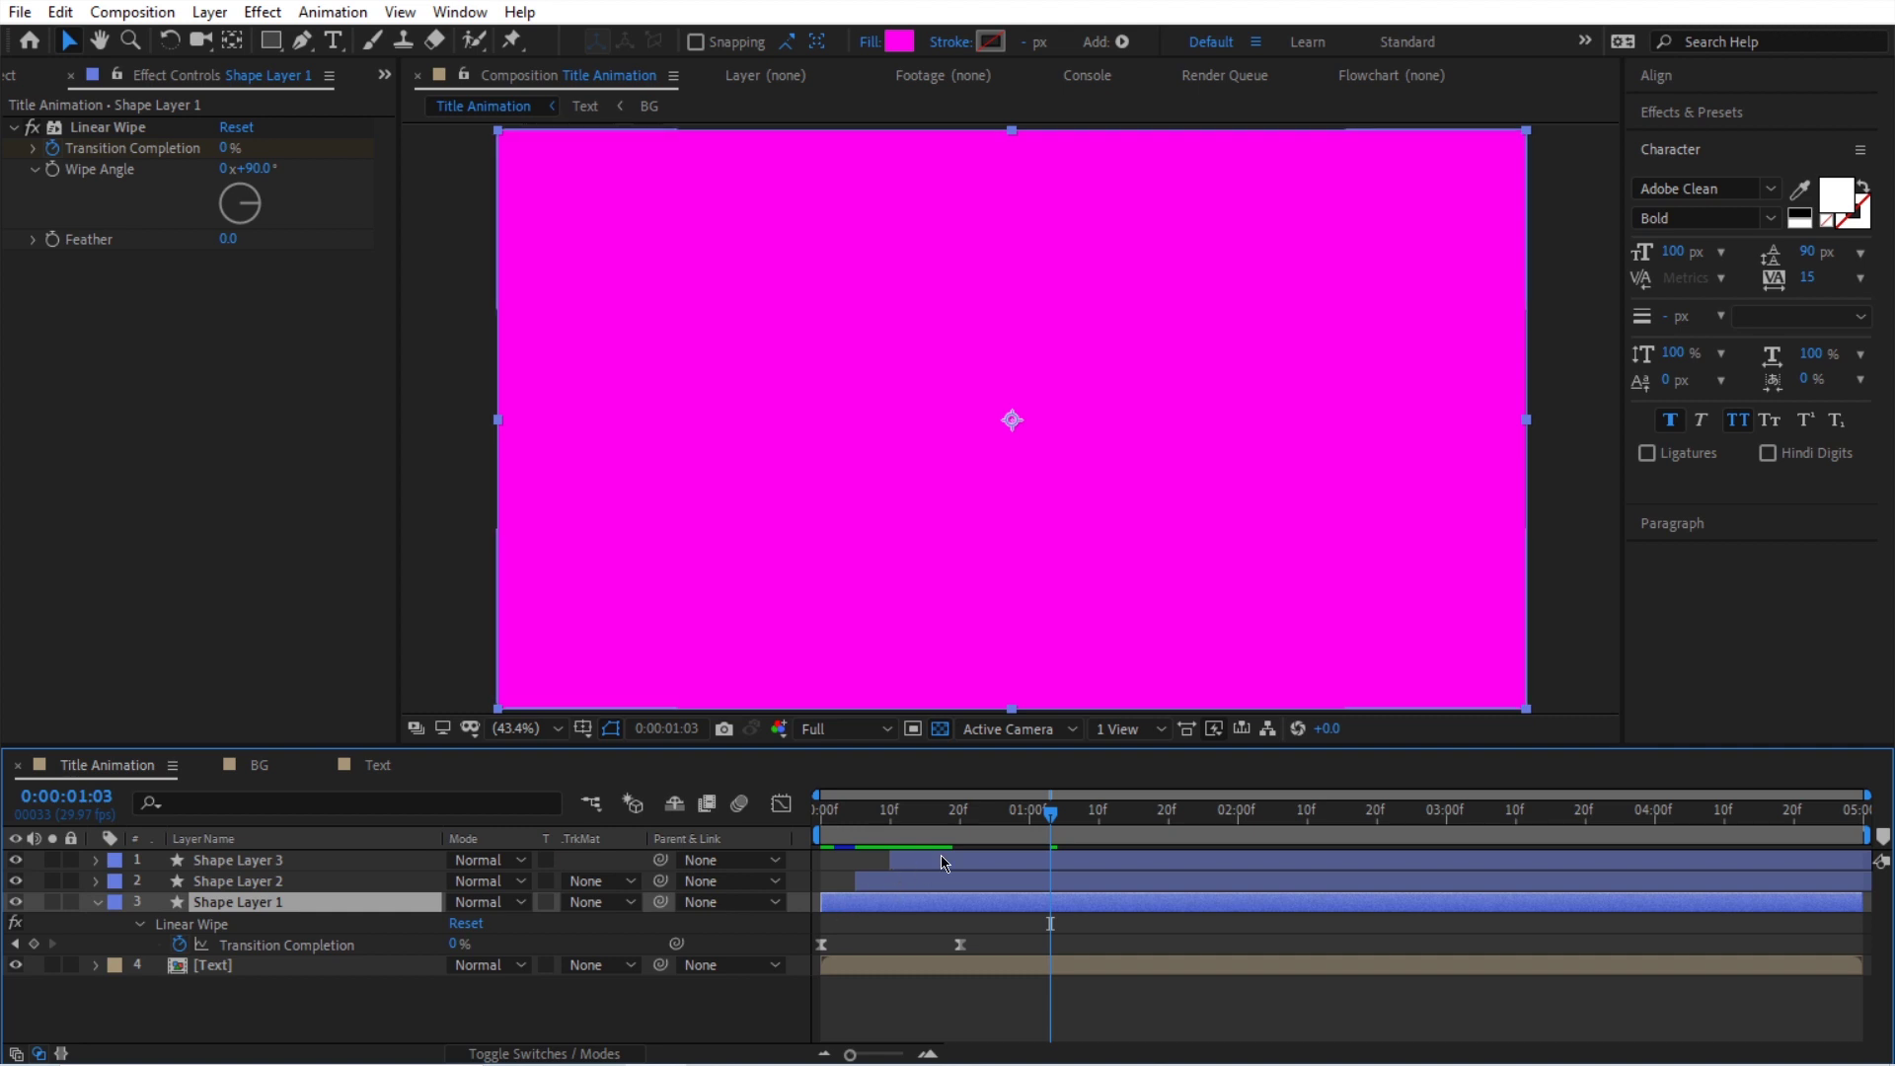
drag(874, 823, 926, 832)
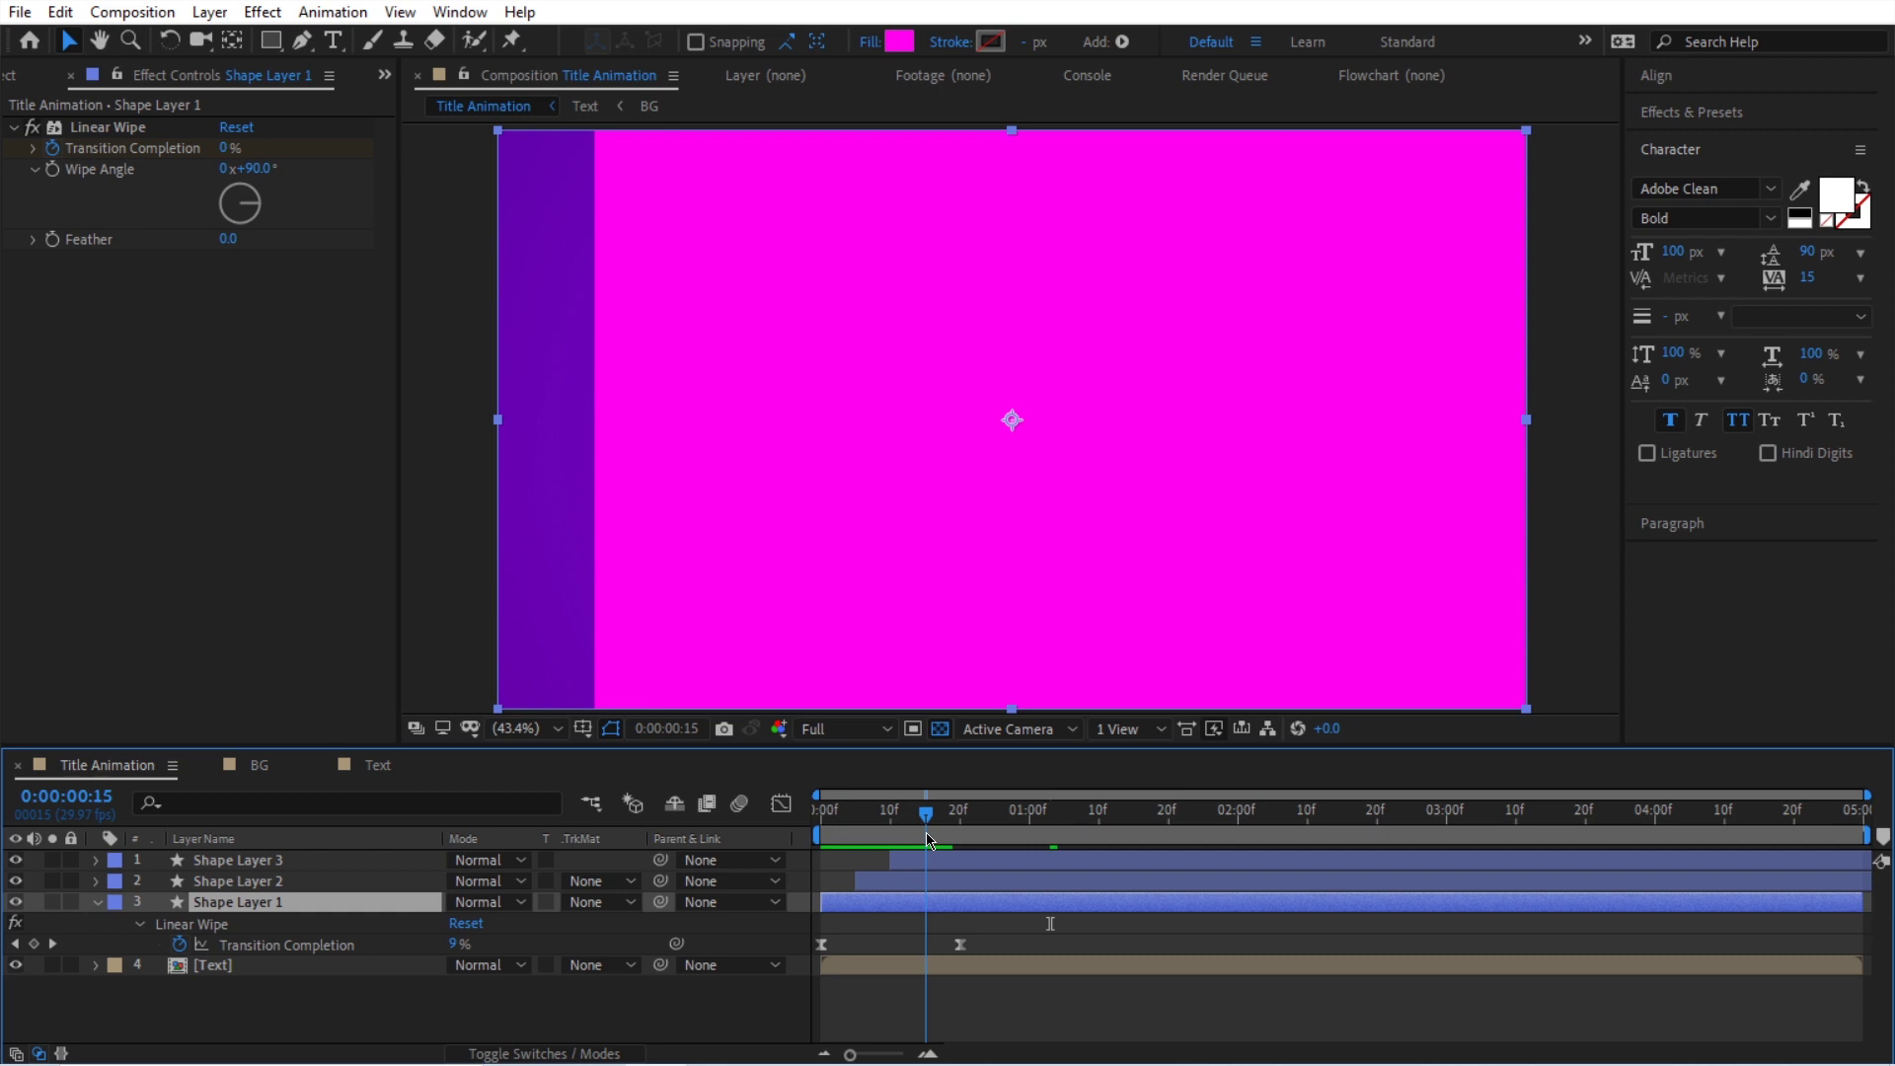
click(954, 863)
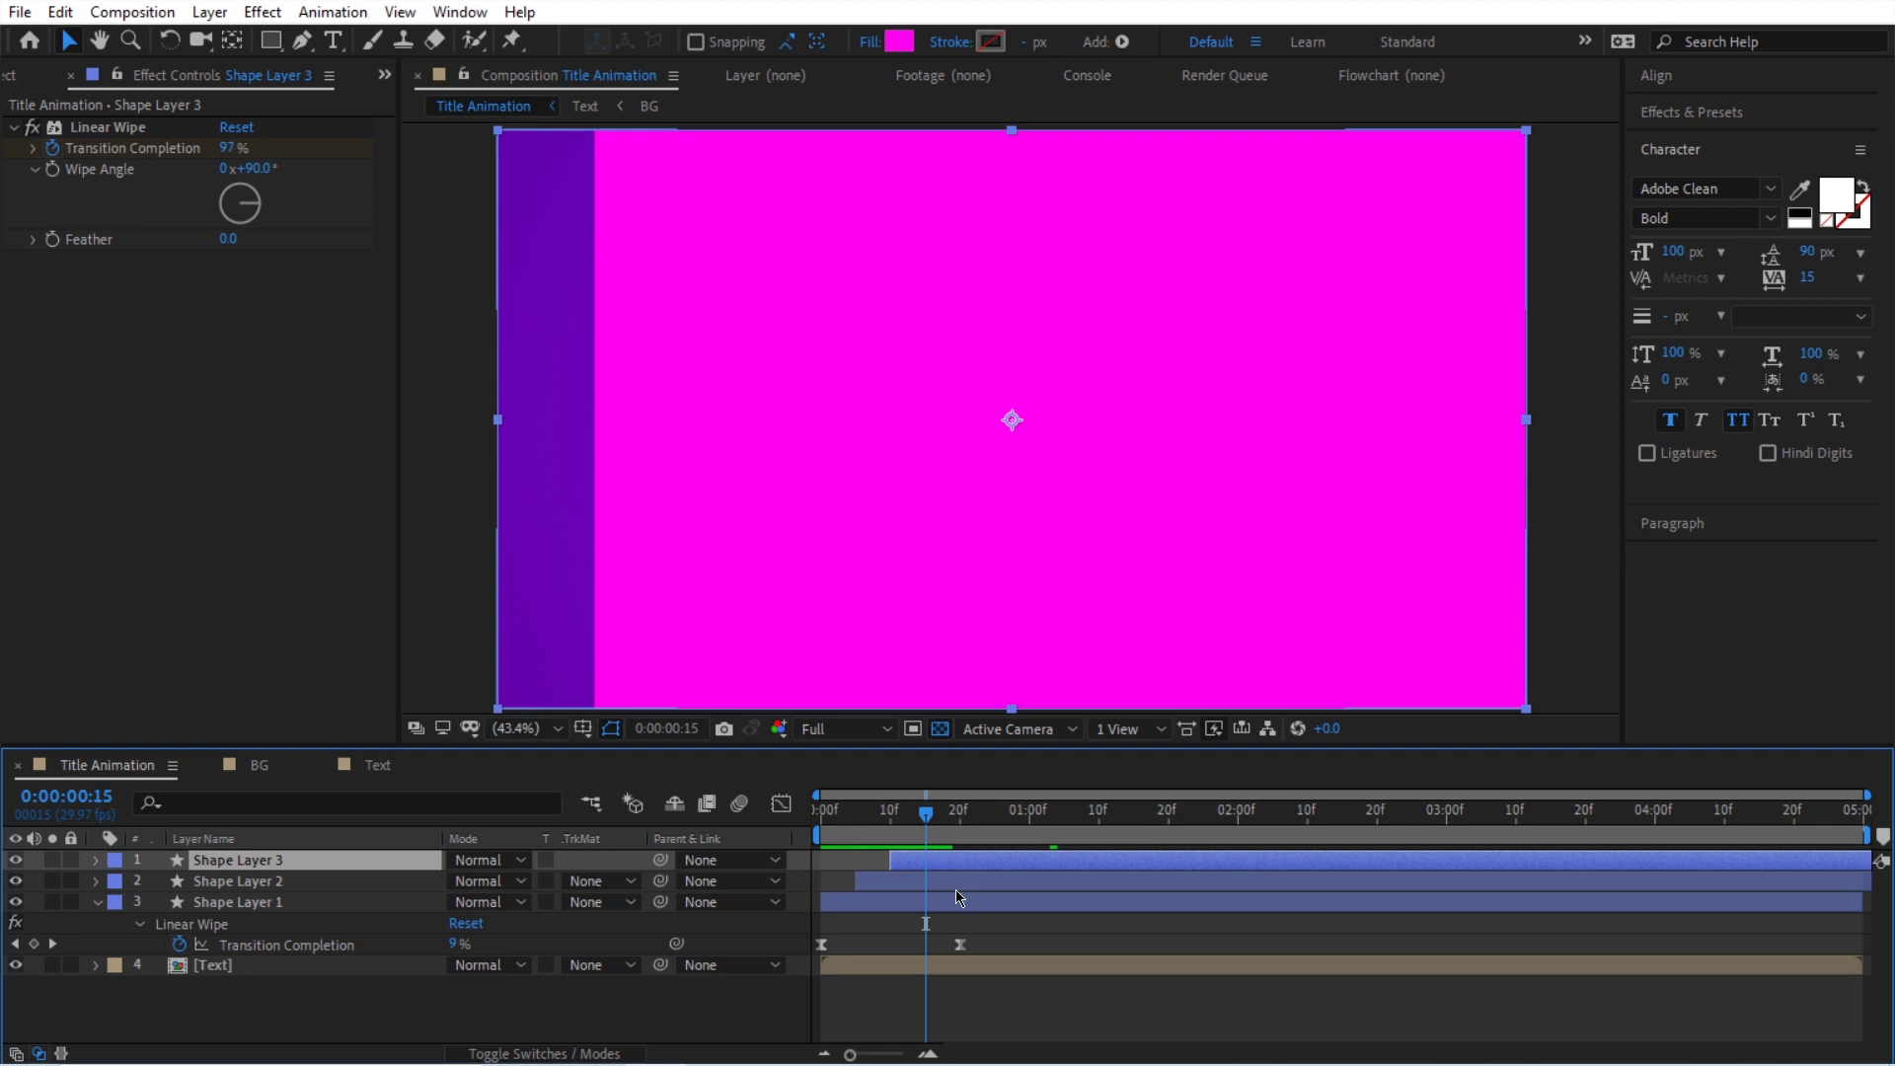
shift+click(955, 902)
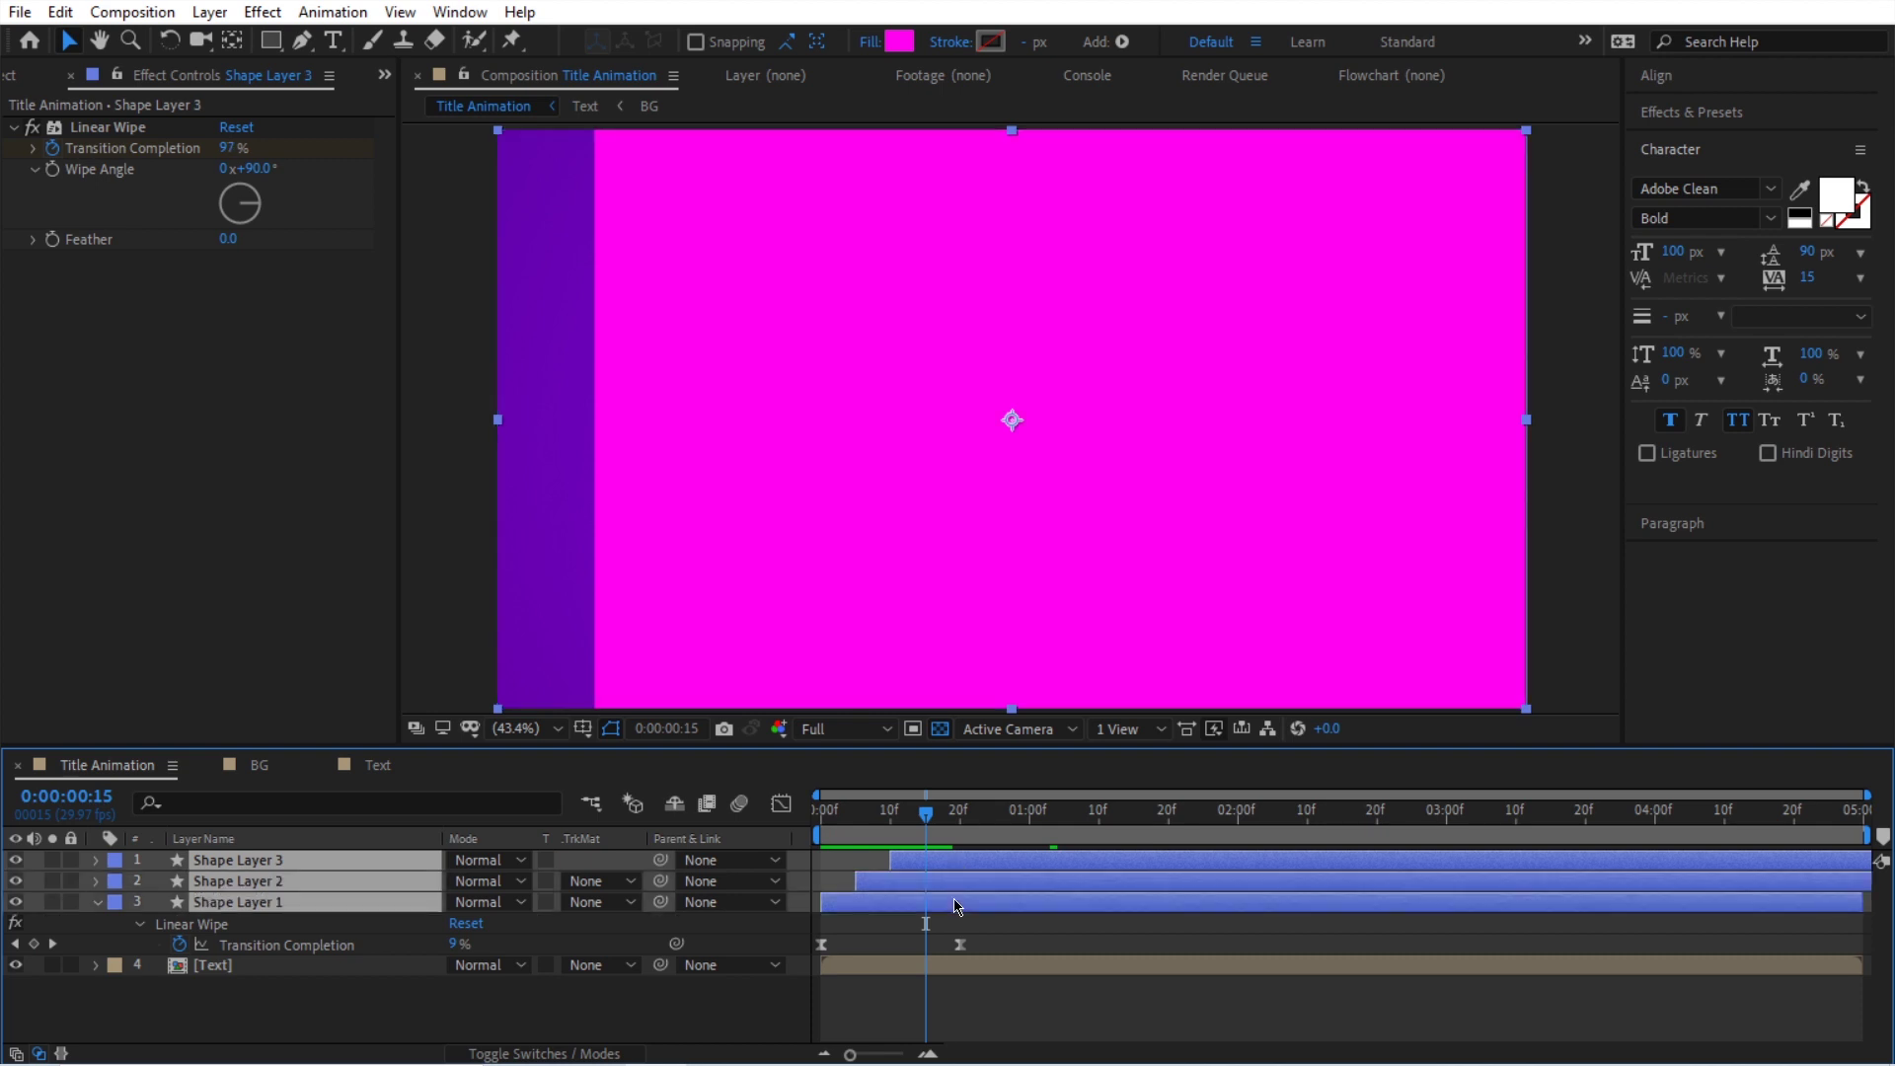
click(471, 805)
Search for 'size' and set Shape Layer 1's rectangle height to 380.
text(size)
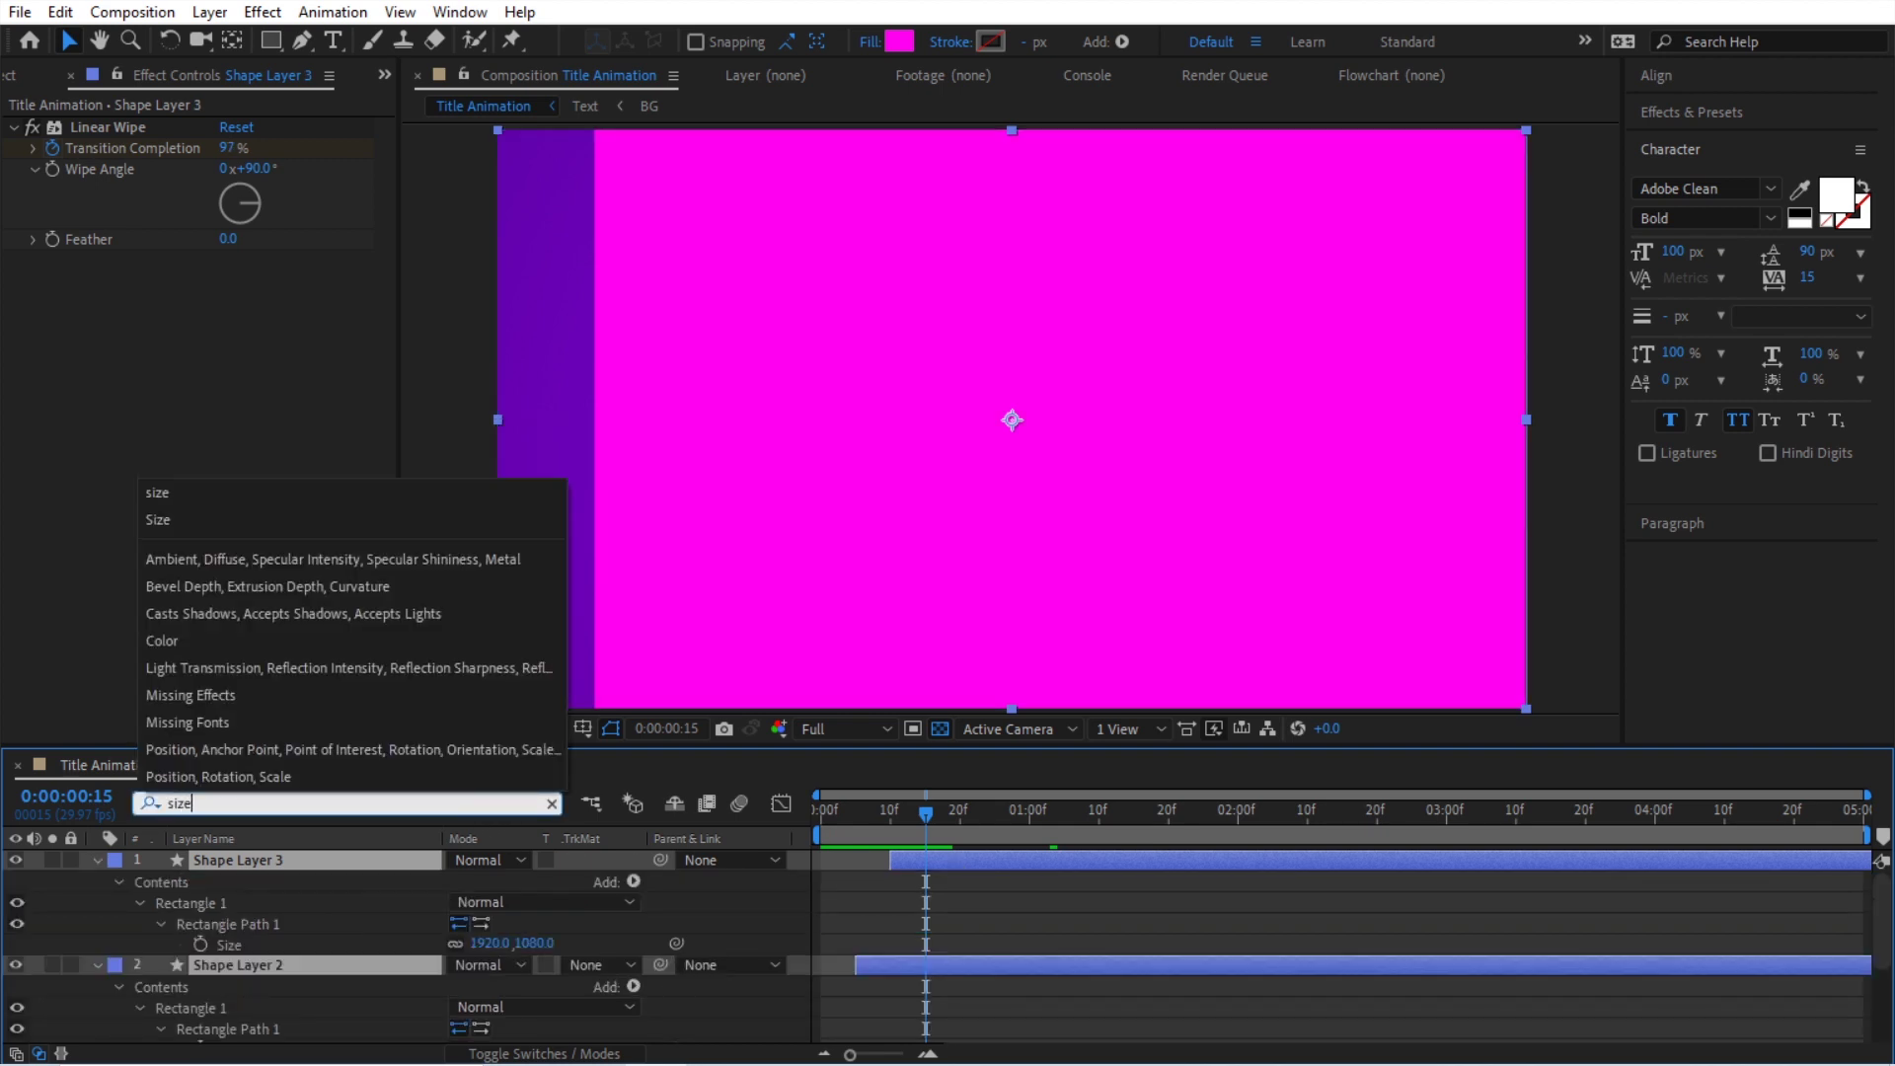
key(Return)
drag(827, 811, 829, 825)
scroll(879, 928, down, 3)
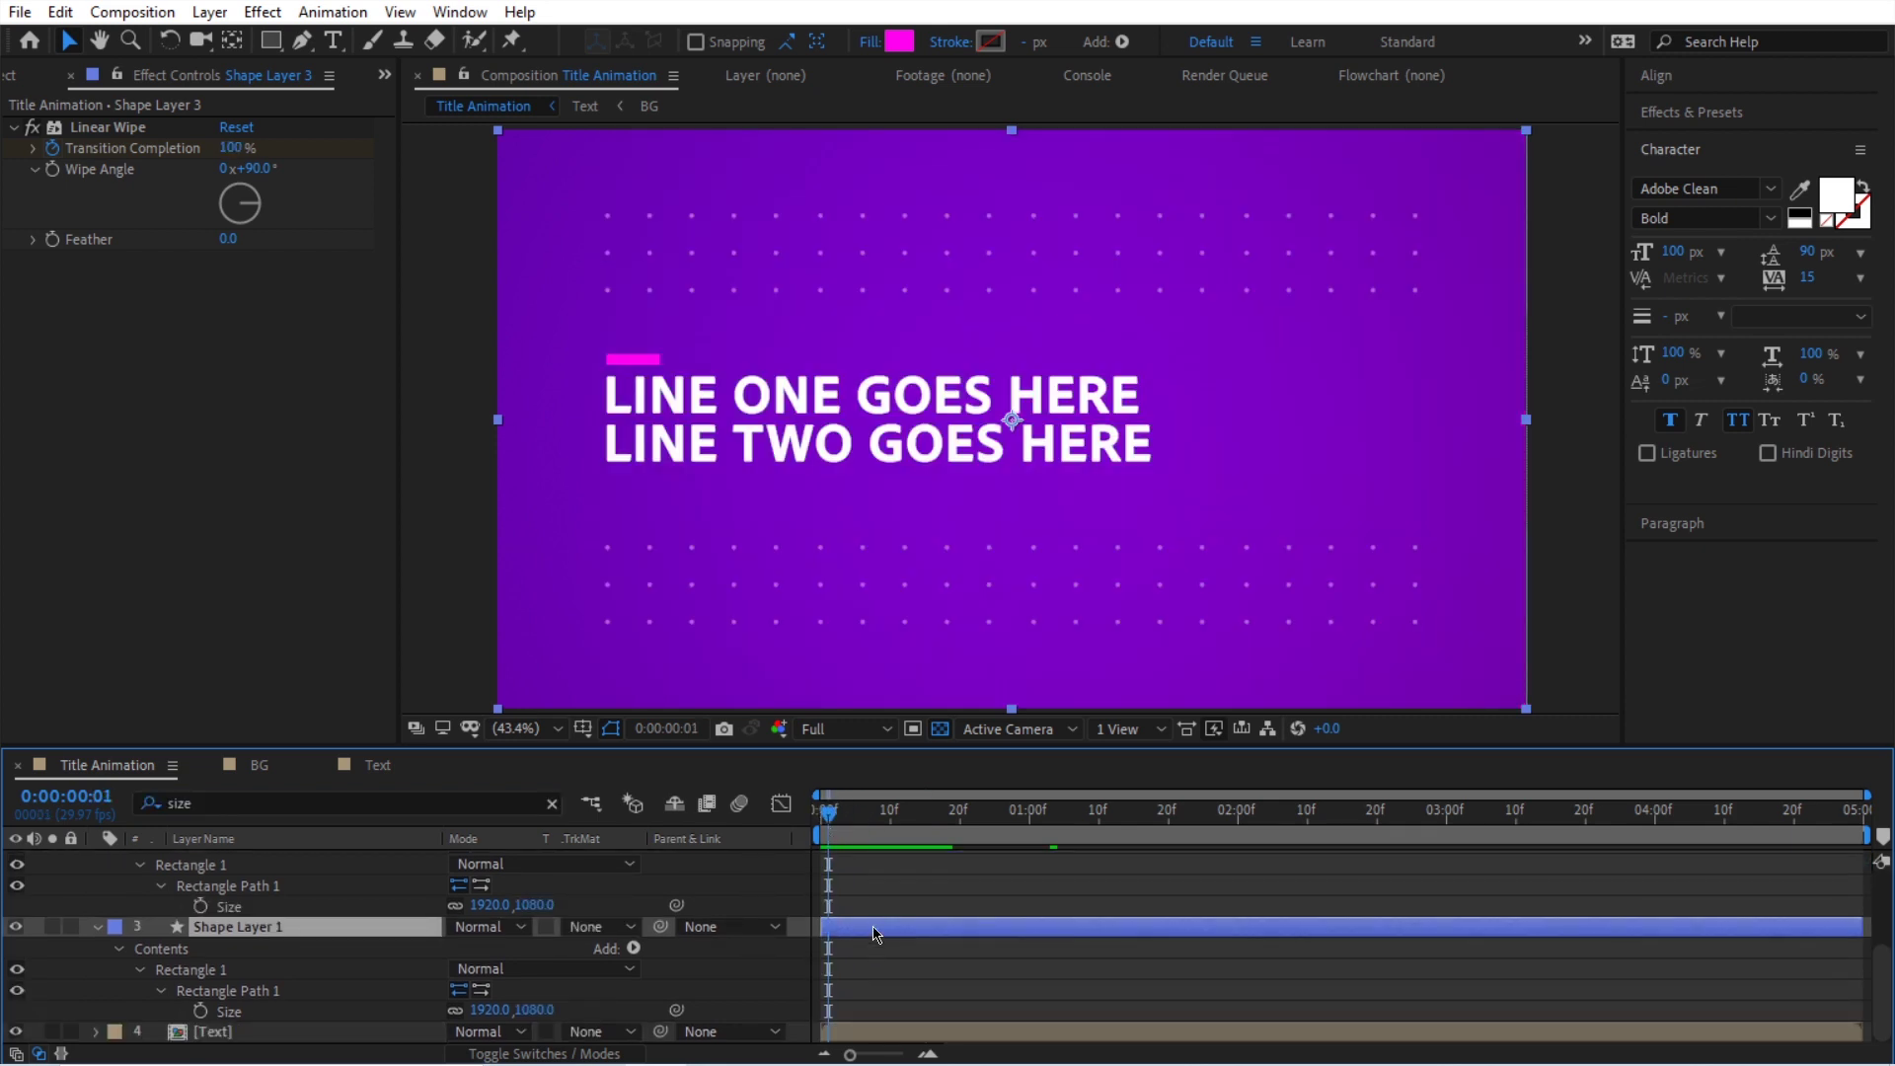
click(736, 893)
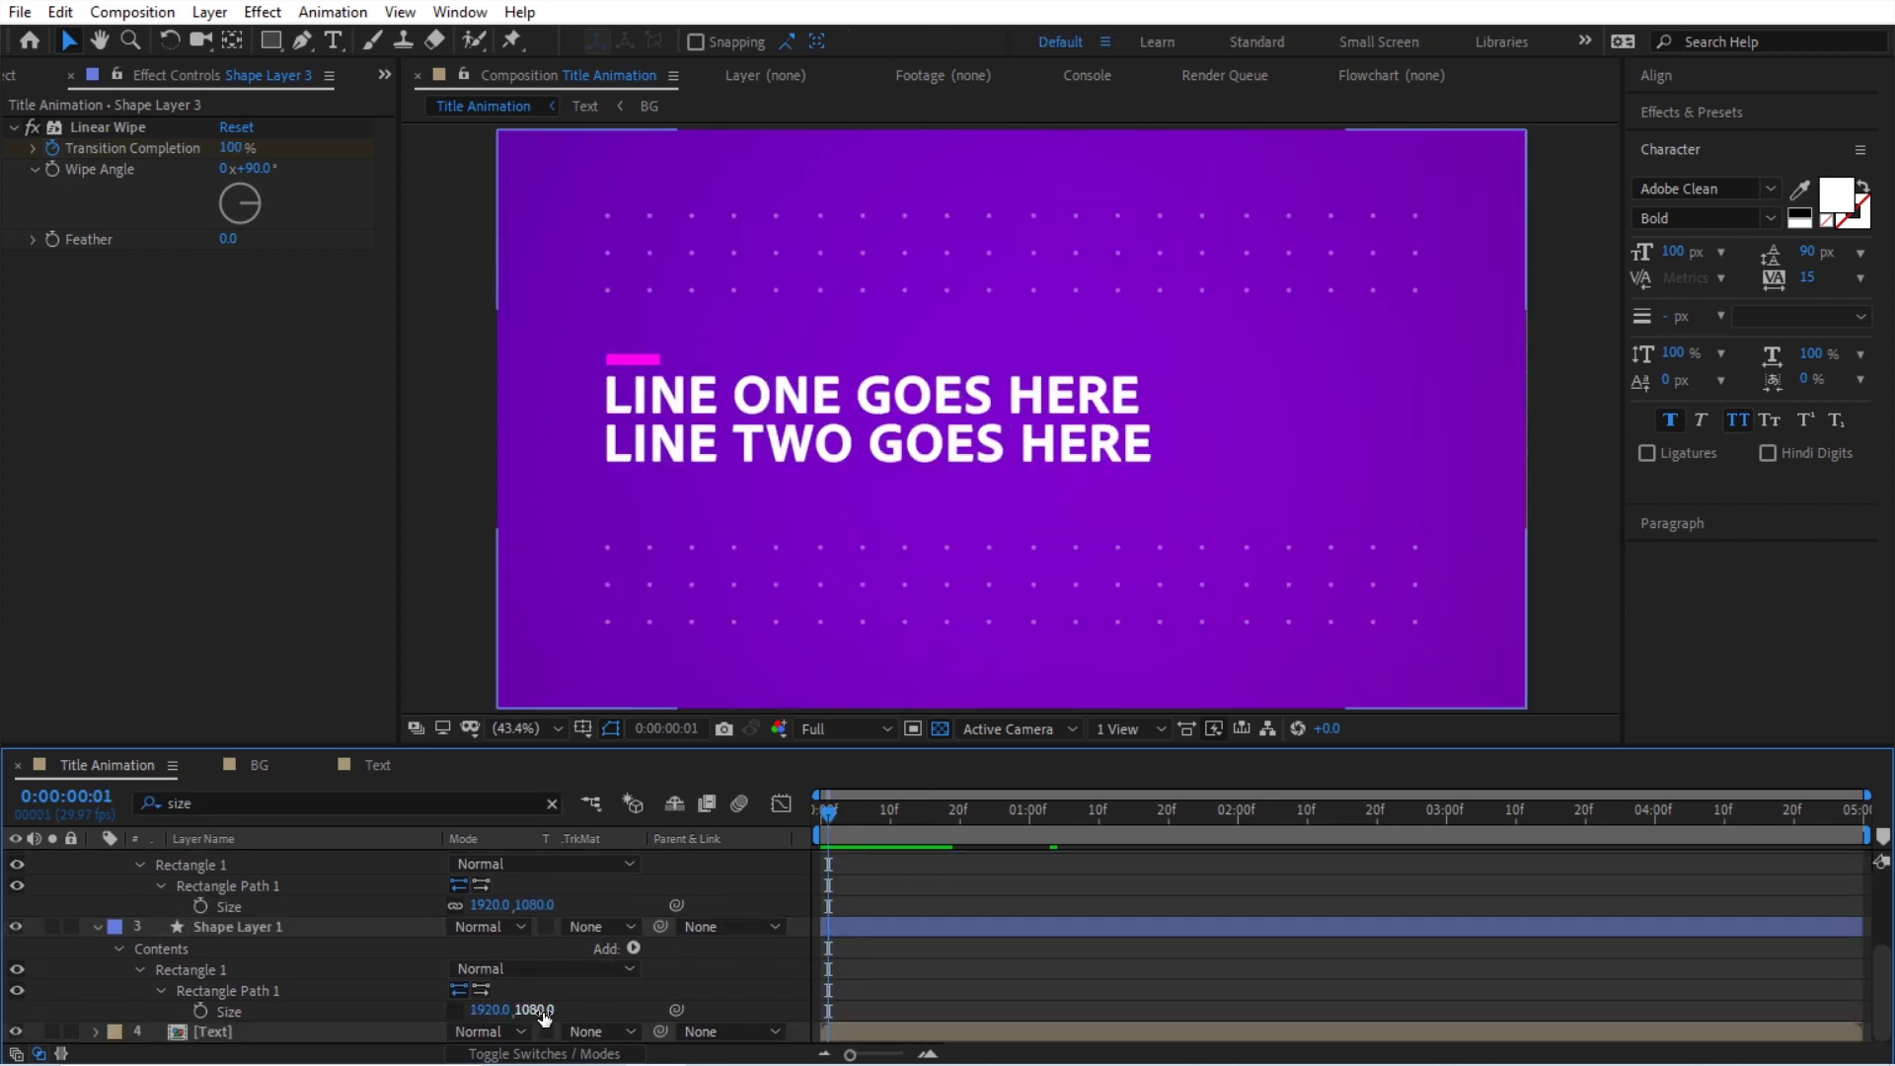
key(space)
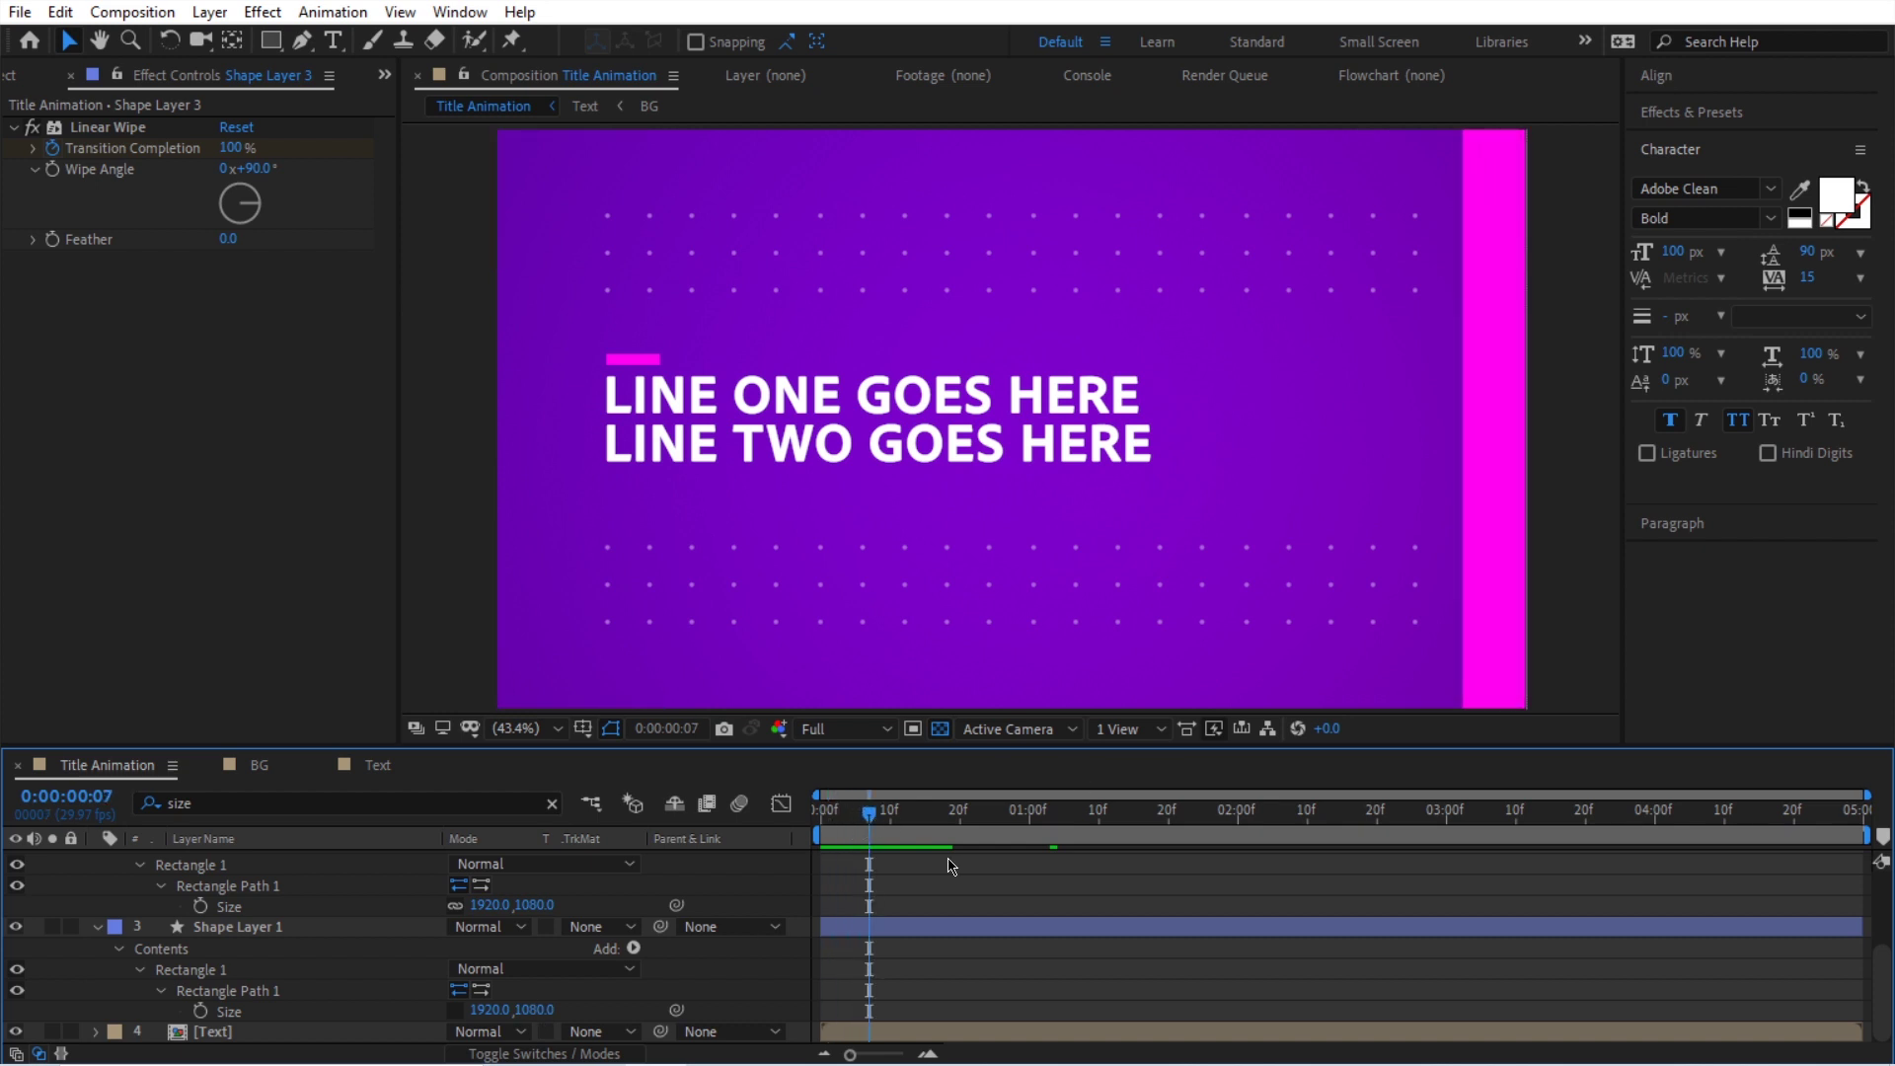
drag(553, 1014, 472, 1008)
click(533, 1009)
text(380)
key(Return)
drag(869, 816, 915, 825)
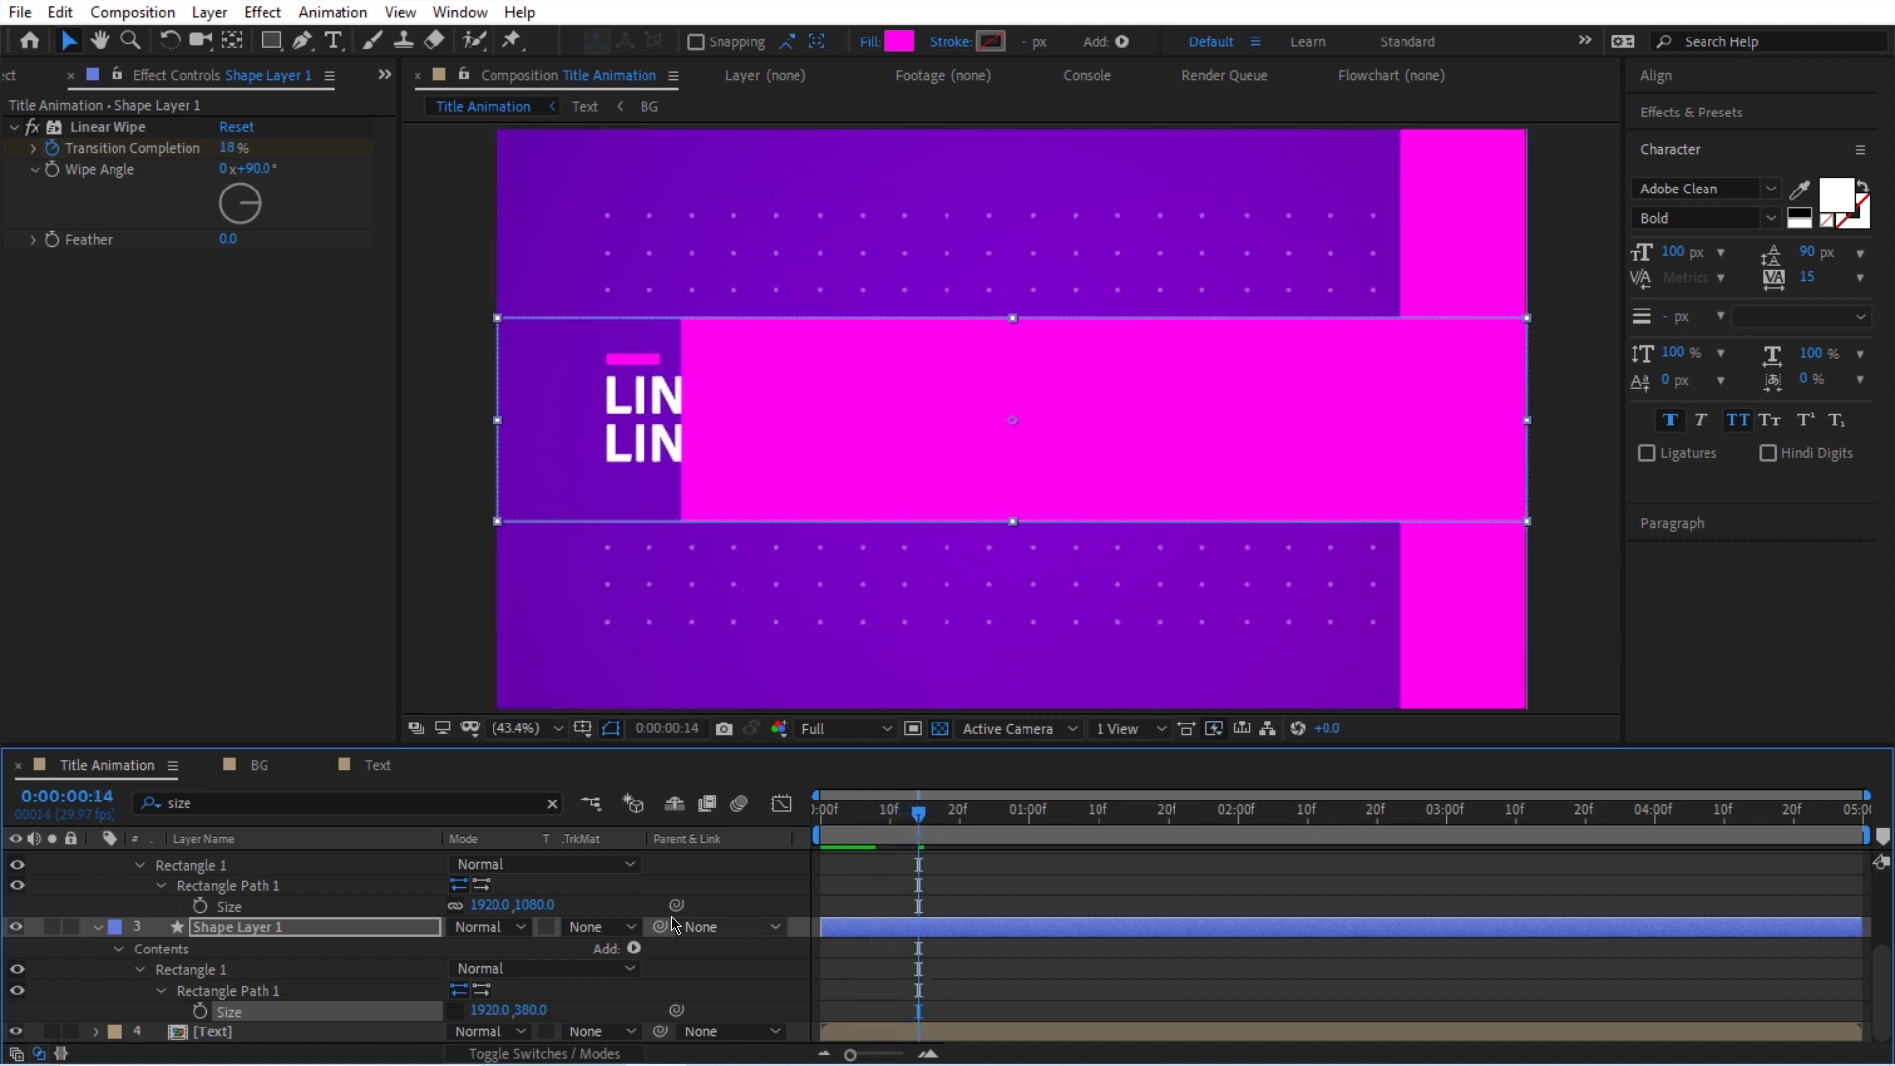
Set Shape Layer 2's rectangle size to 1920 by 730 and preview the wipe.
drag(534, 904, 460, 918)
click(533, 905)
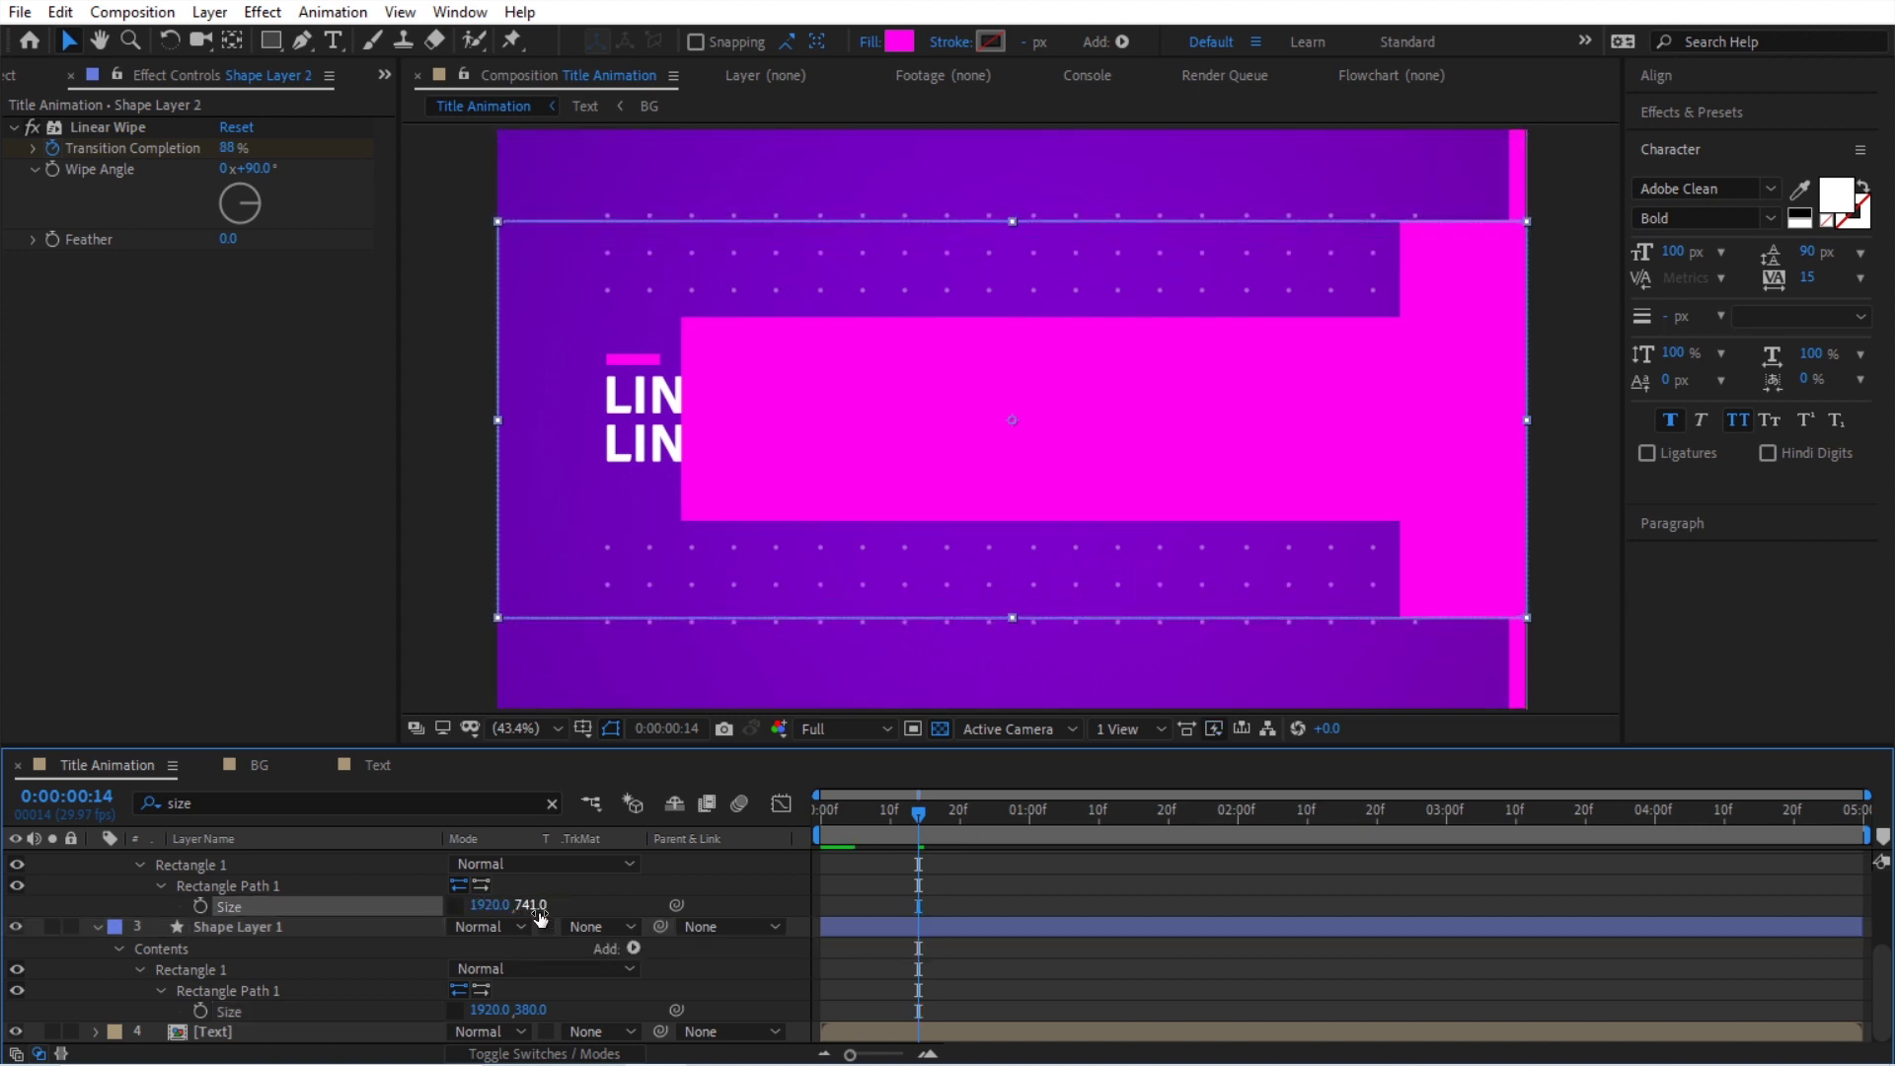
key(Return)
mouse_move(894, 815)
mouse_down()
mouse_move(863, 816)
mouse_move(896, 816)
mouse_up()
key(space)
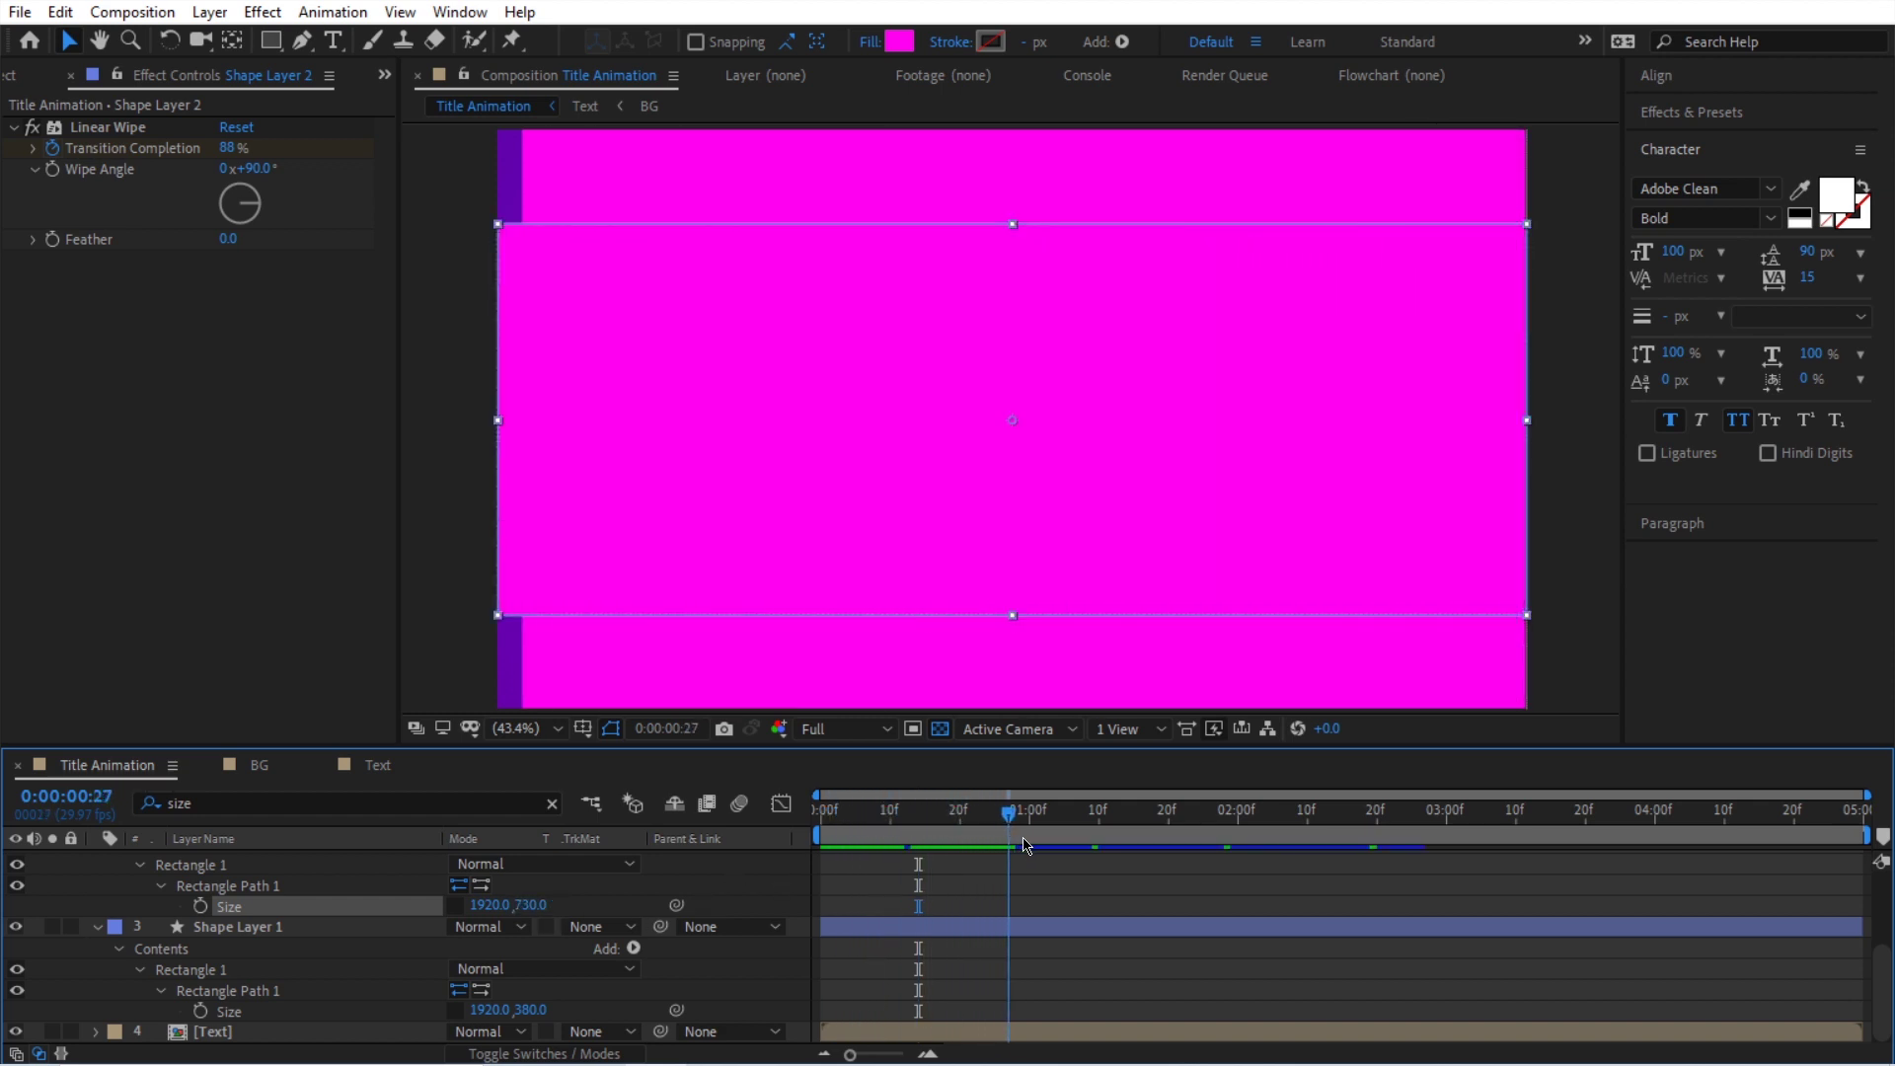
Play the three-shape magenta wipe preview twice, then stop it.
key(space)
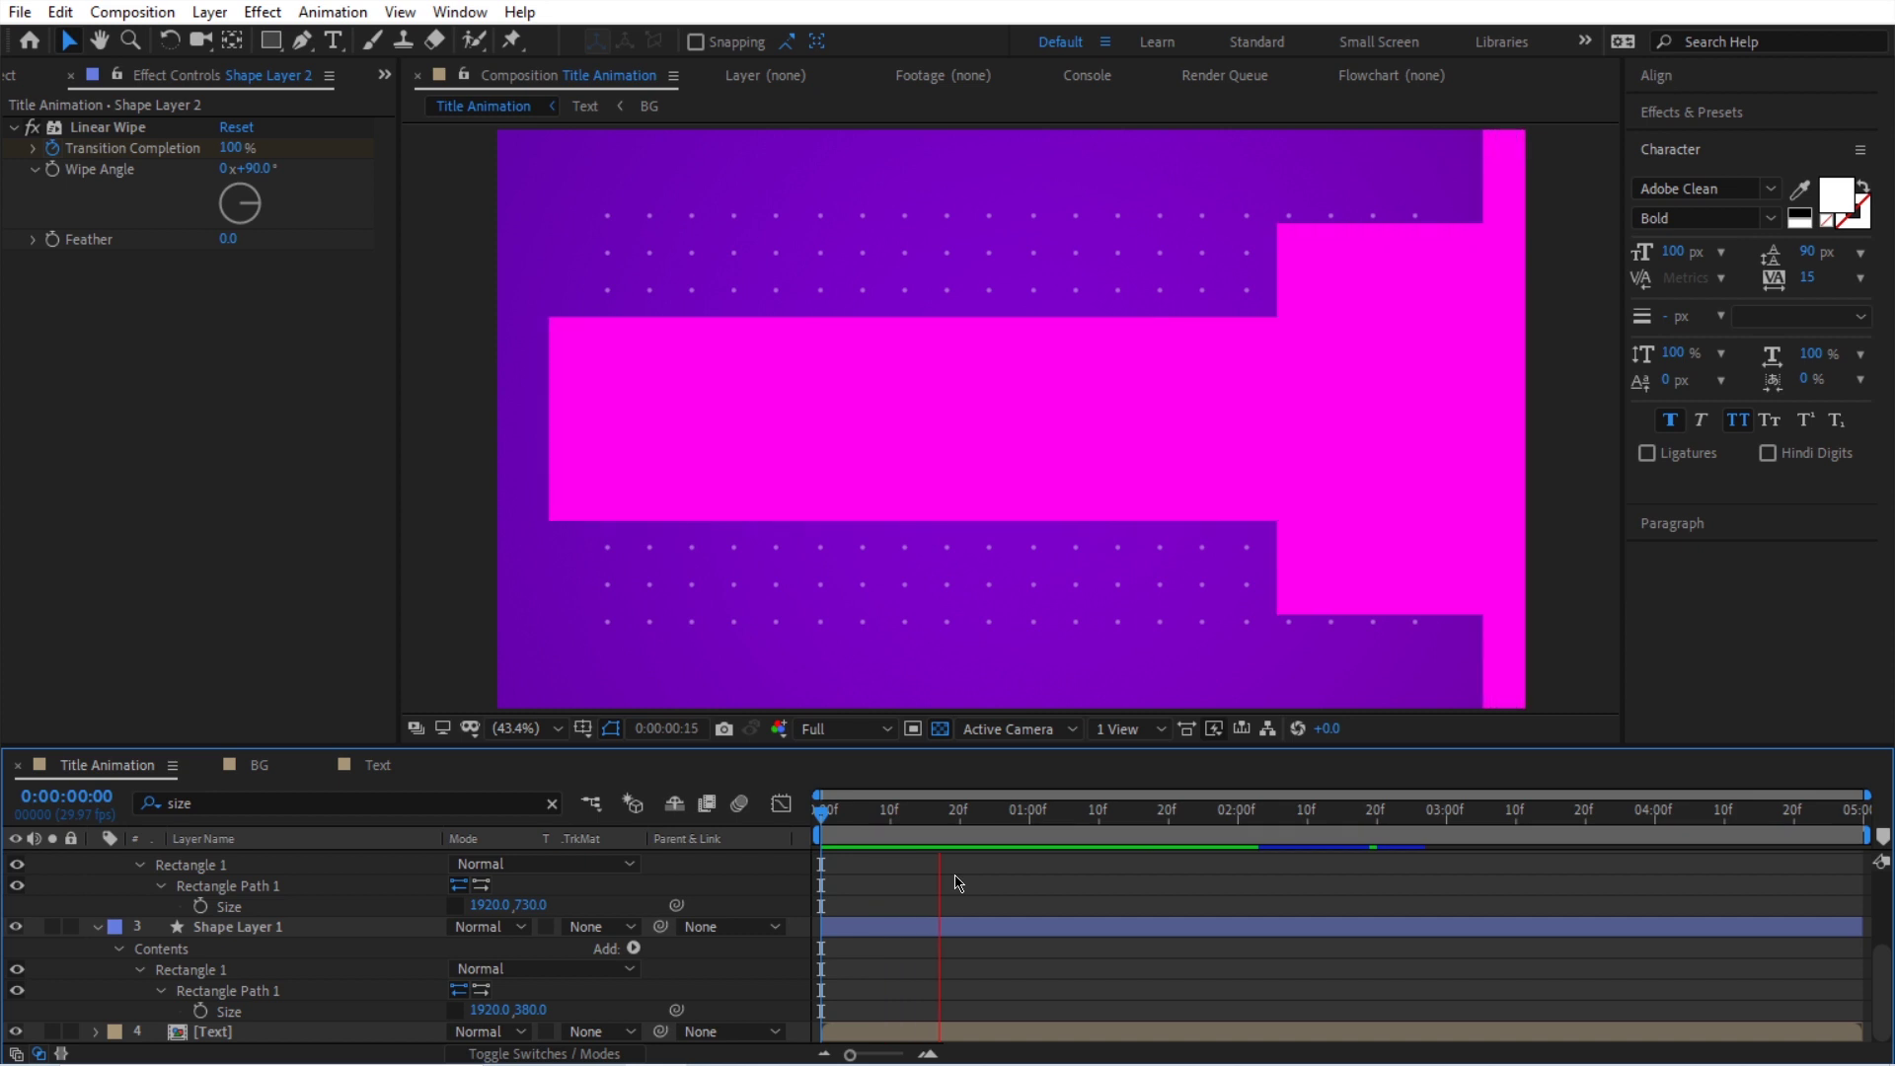
key(space)
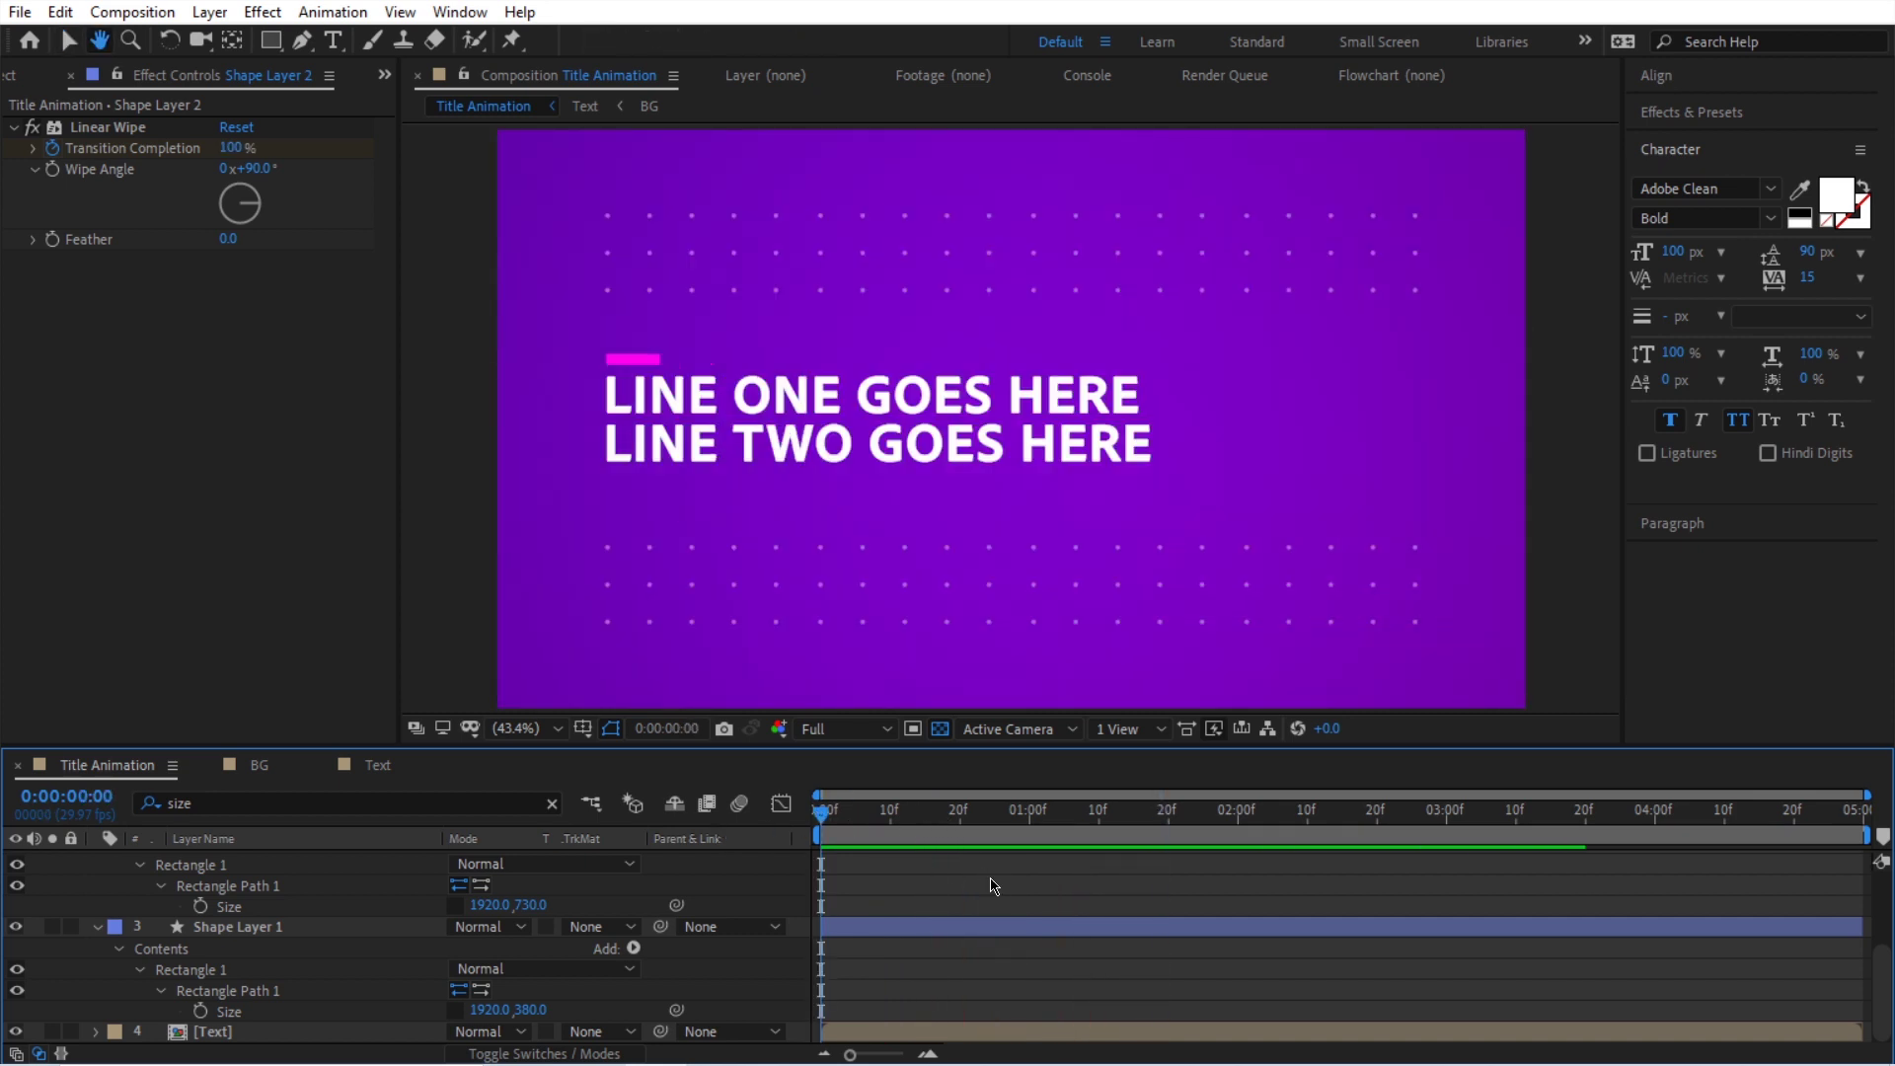
key(space)
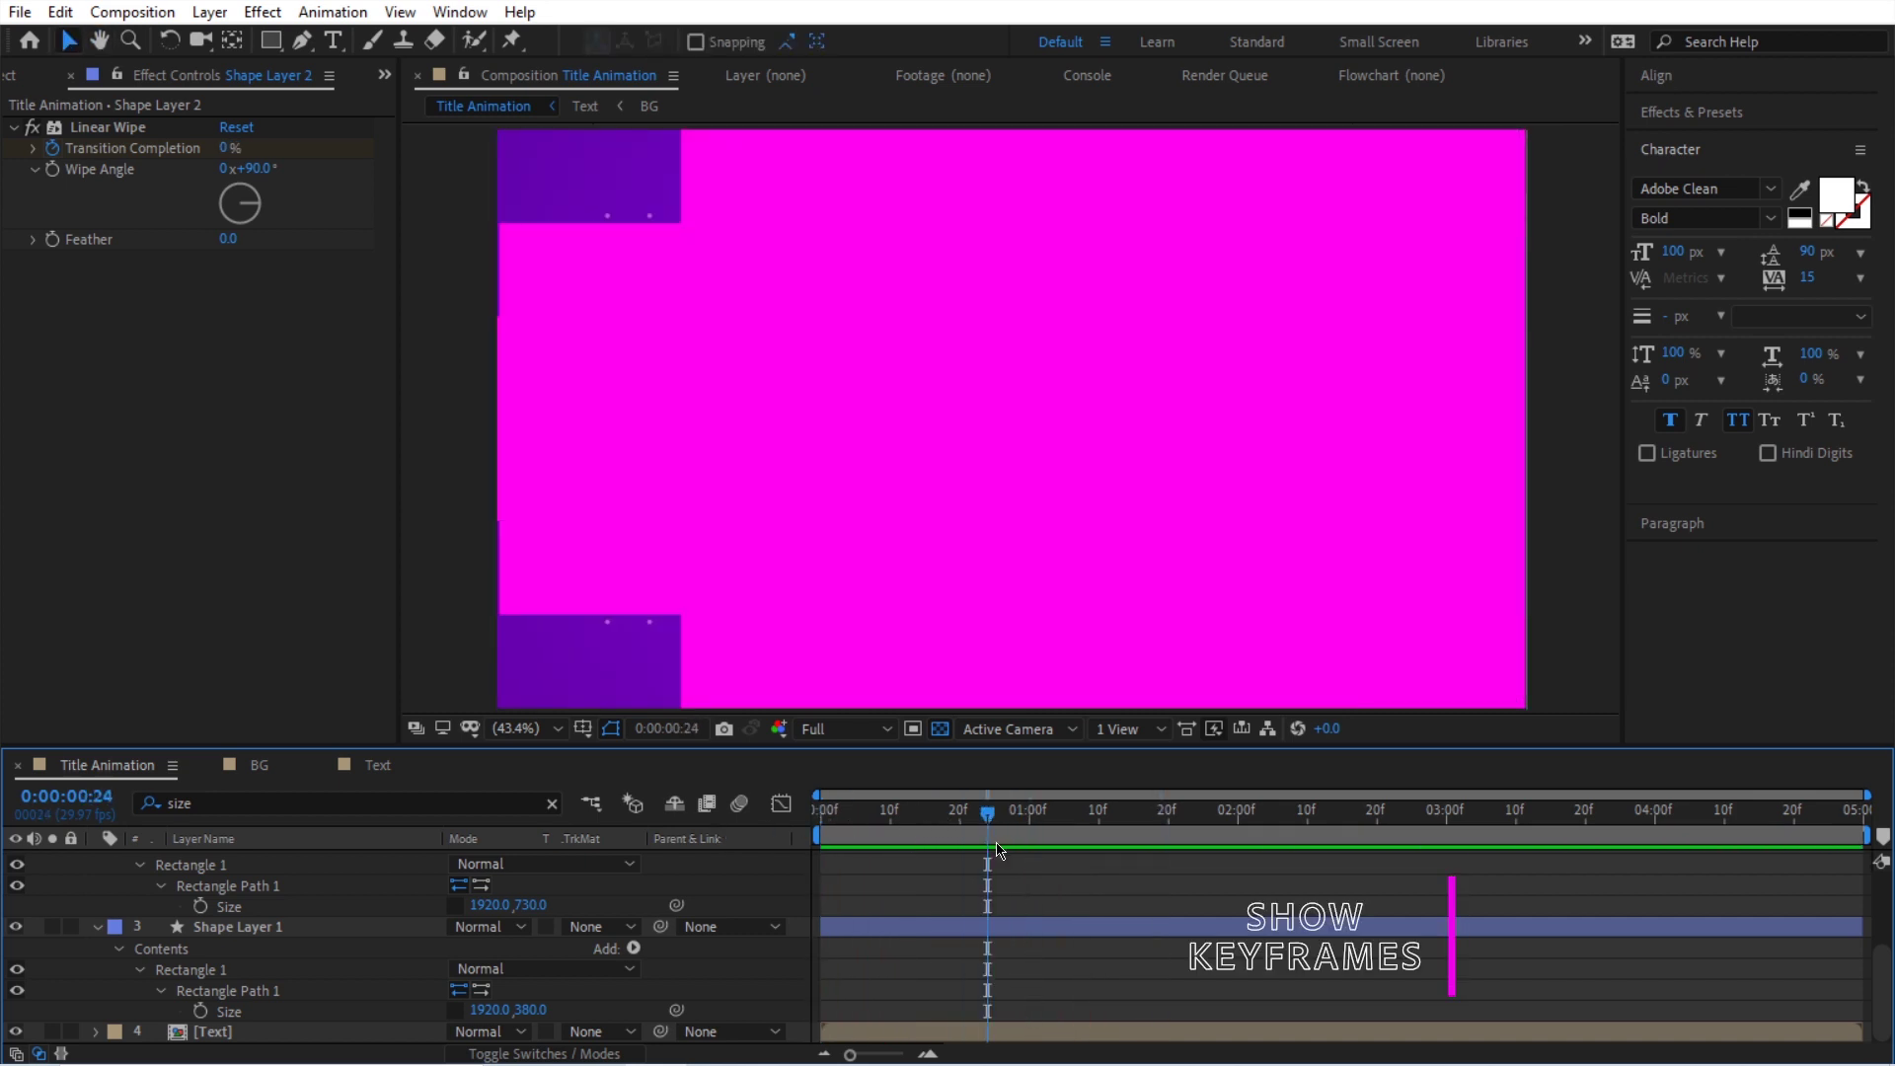
Reveal and collapse the shape layers' keyframes, then select Shape Layers 1 through 3.
key(u)
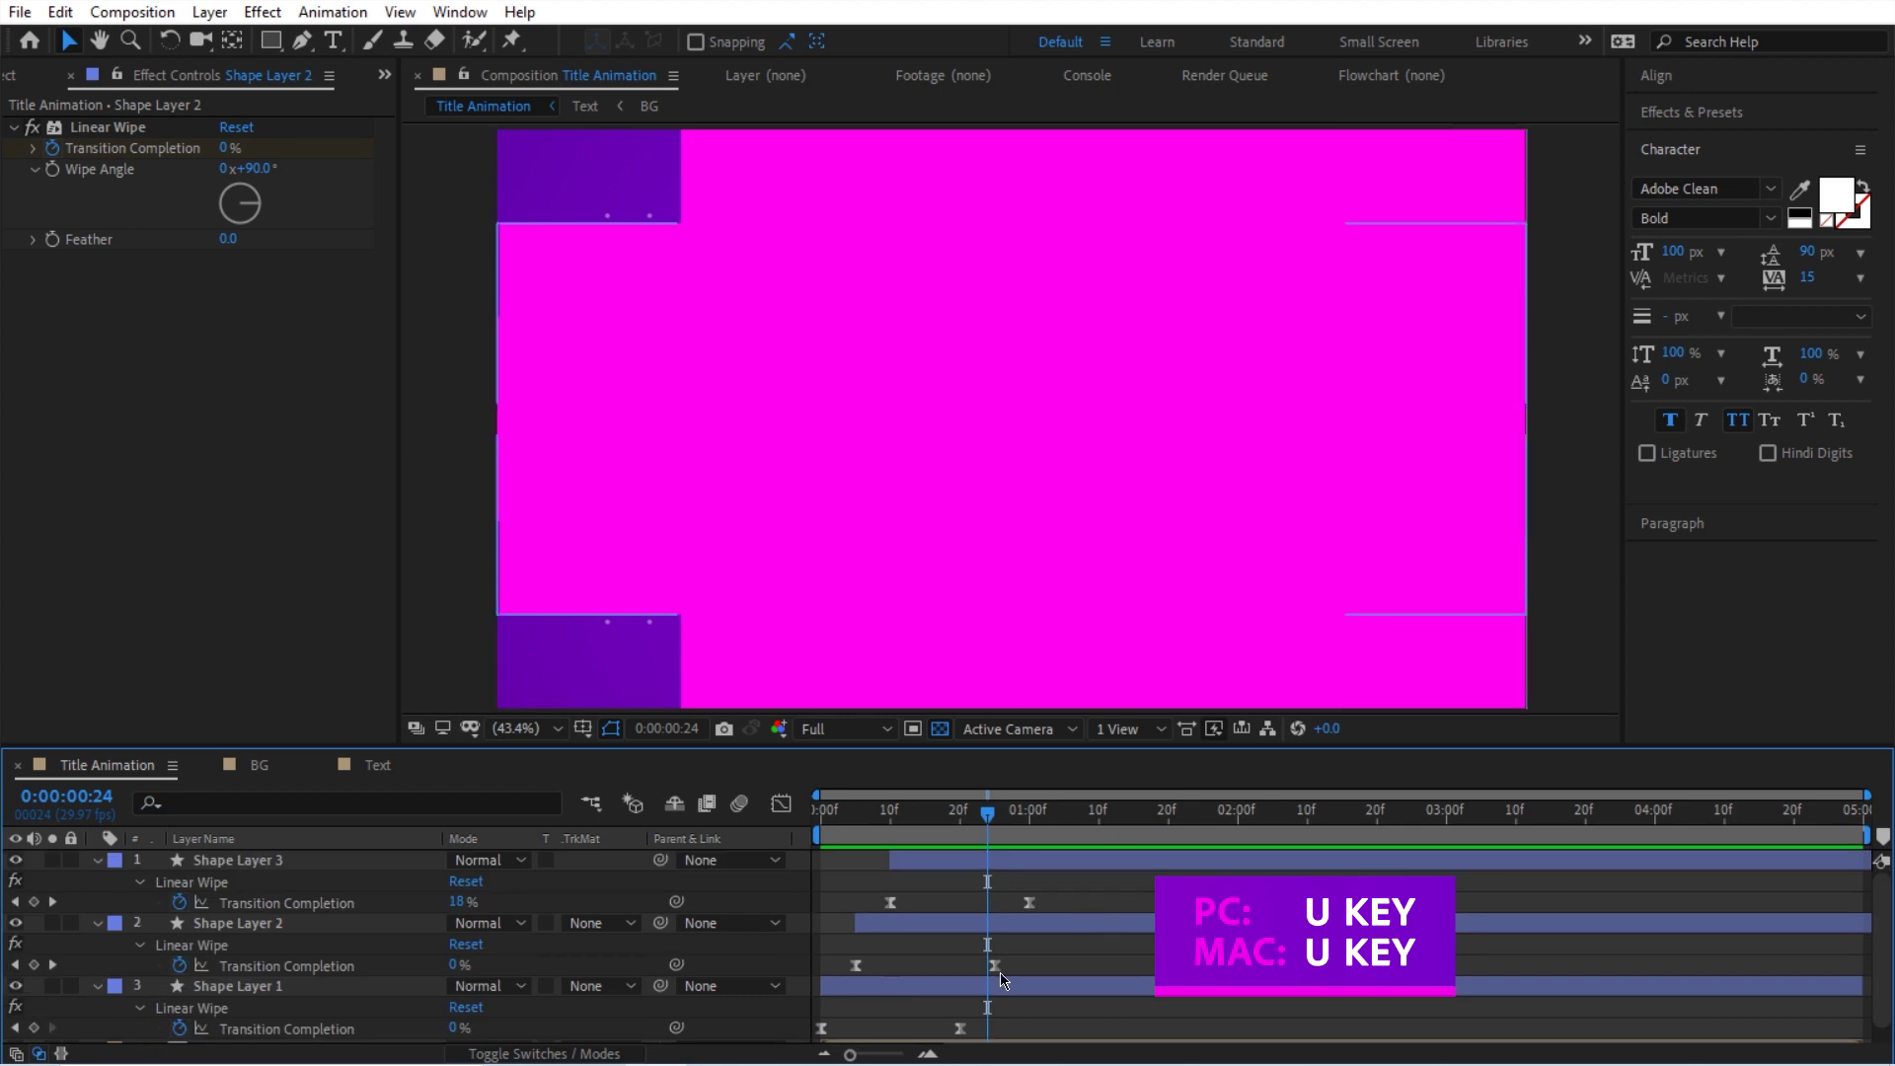
key(u)
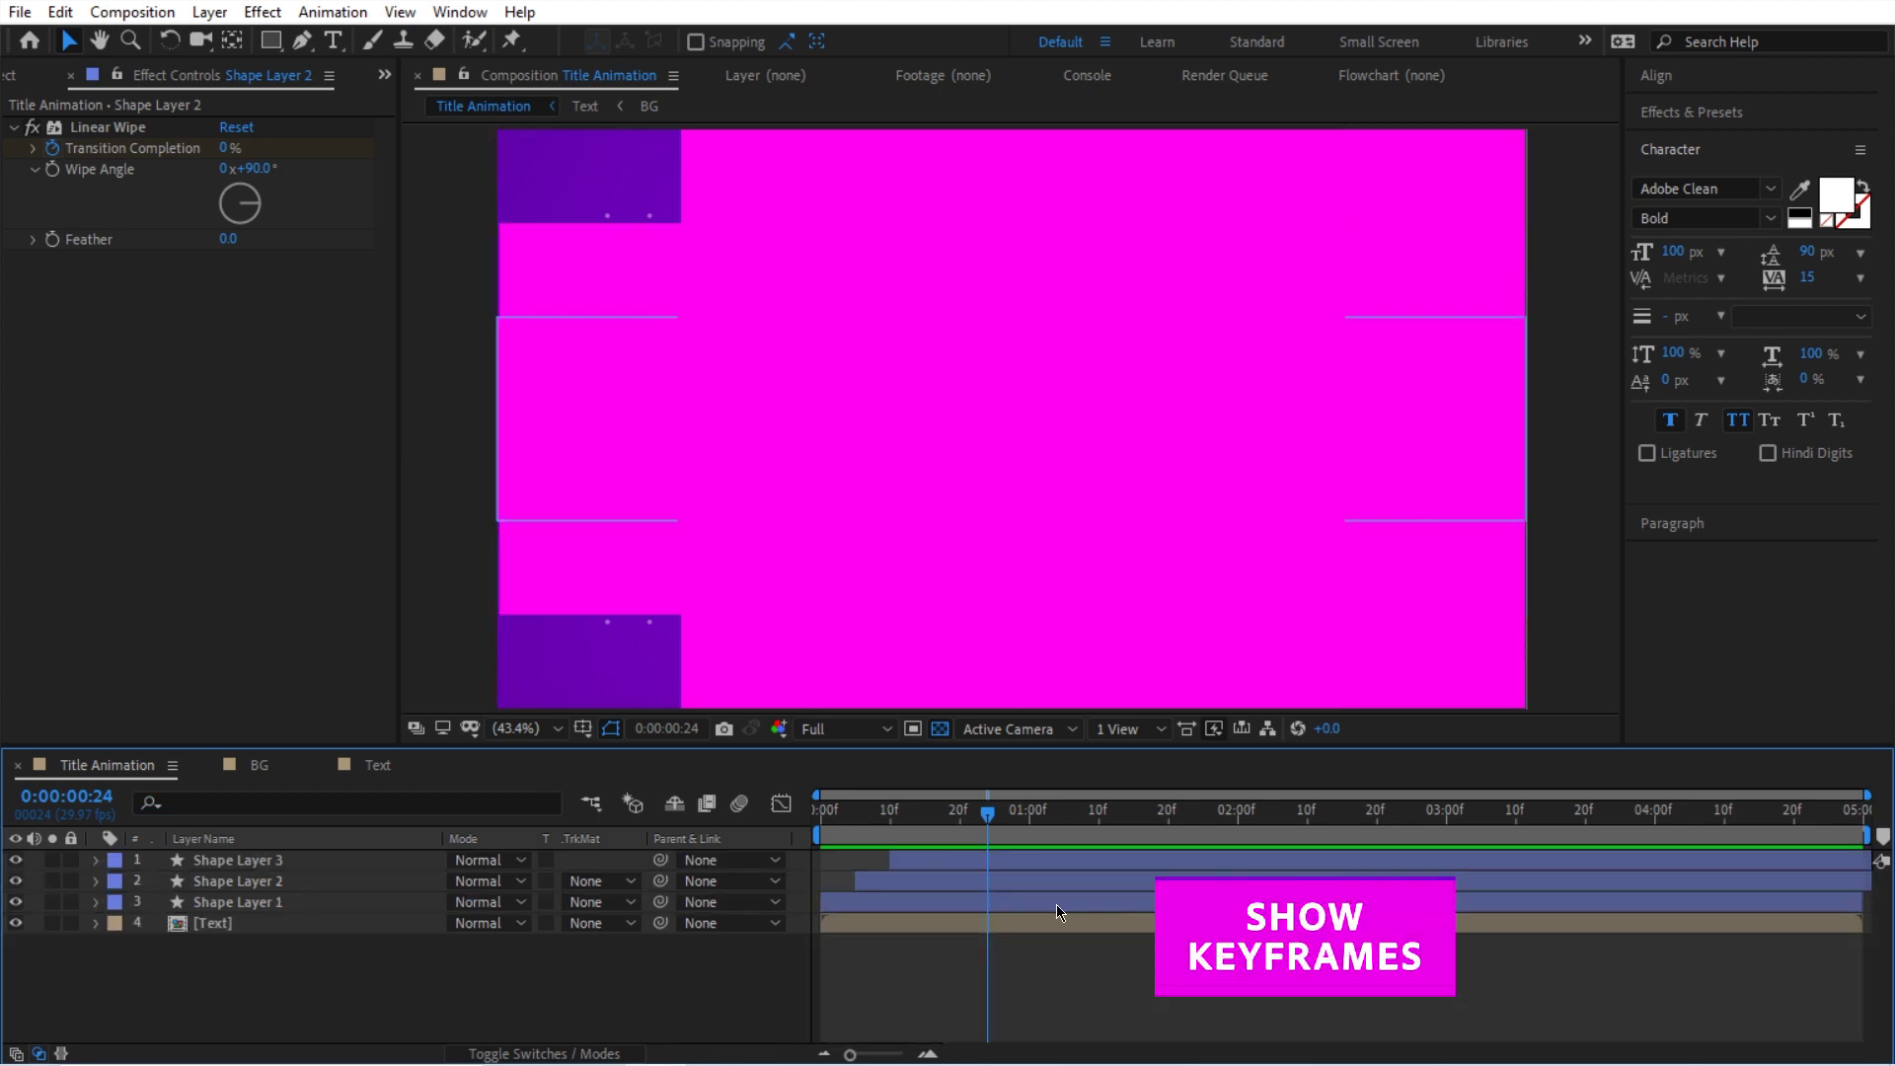
click(359, 860)
shift+click(357, 902)
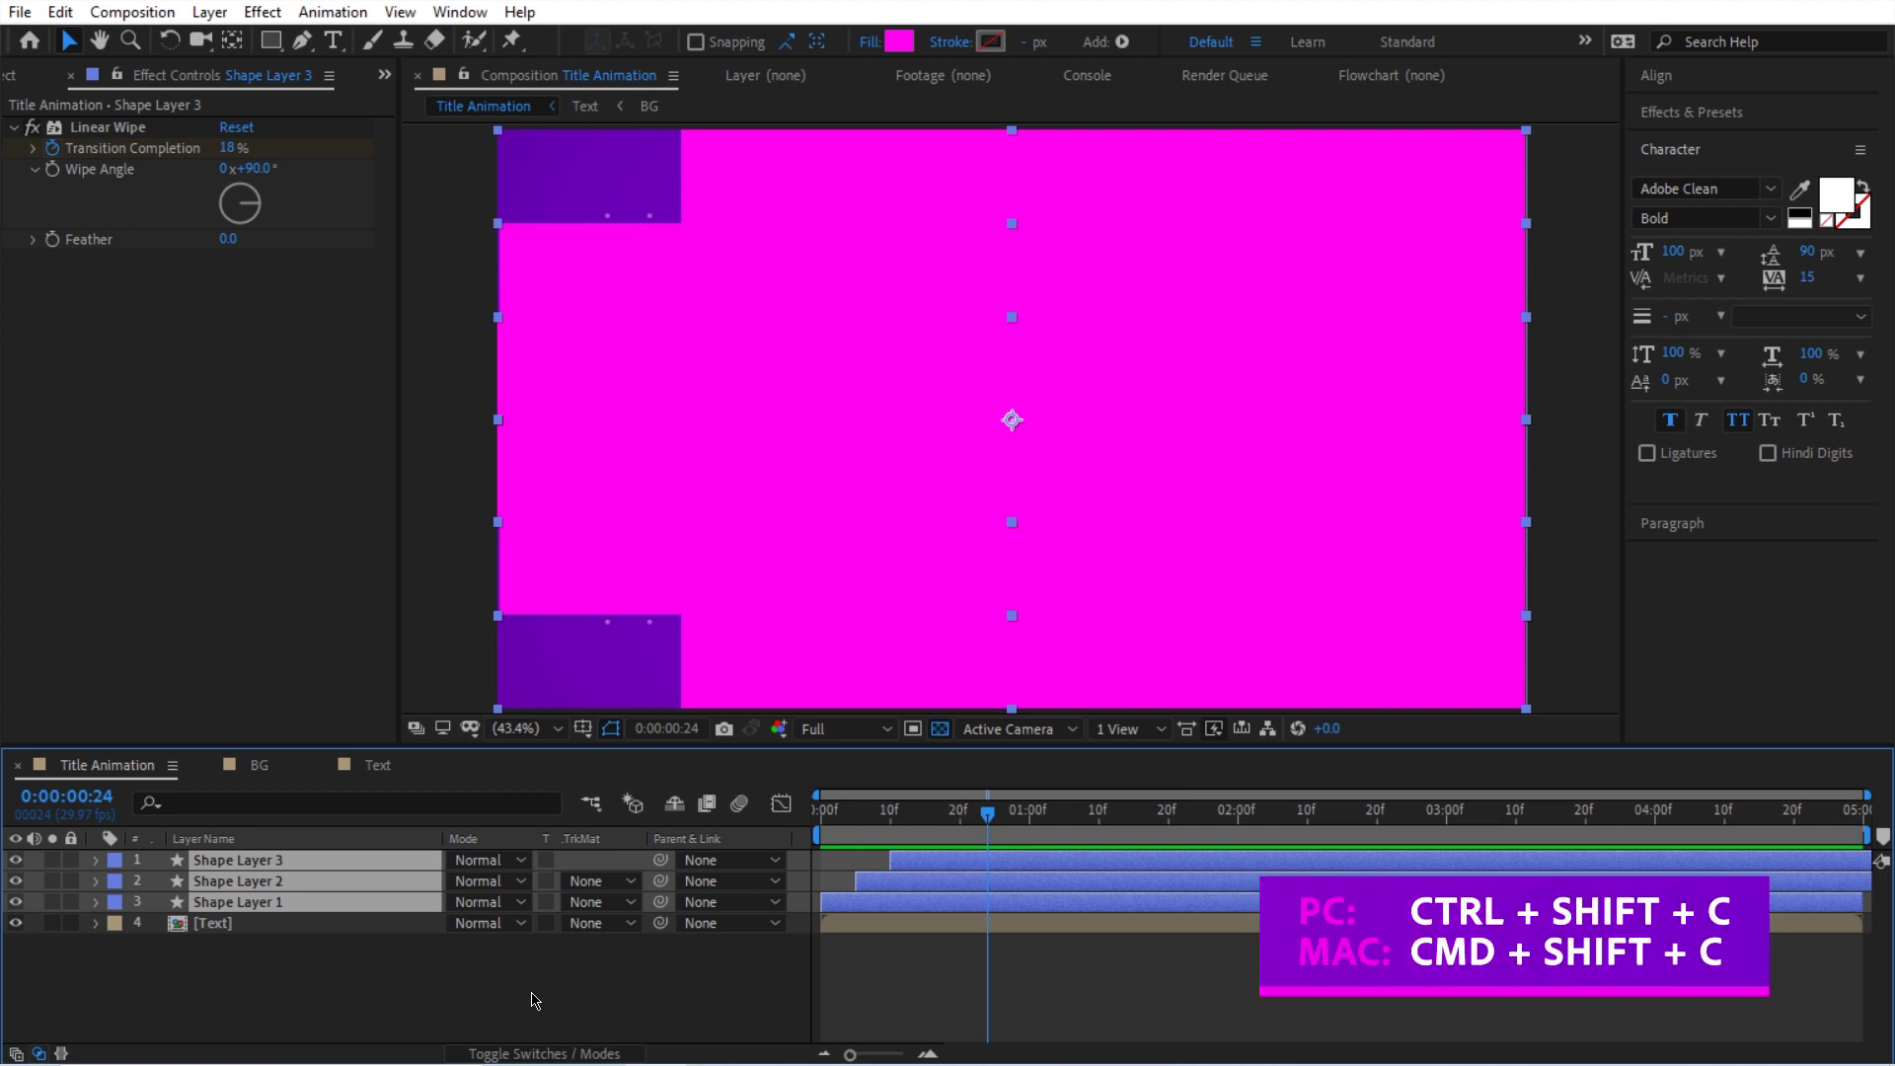
Precompose the three shape layers as 'Wipe' and move that comp into the preCOMPS folder.
key(ctrl+shift+c)
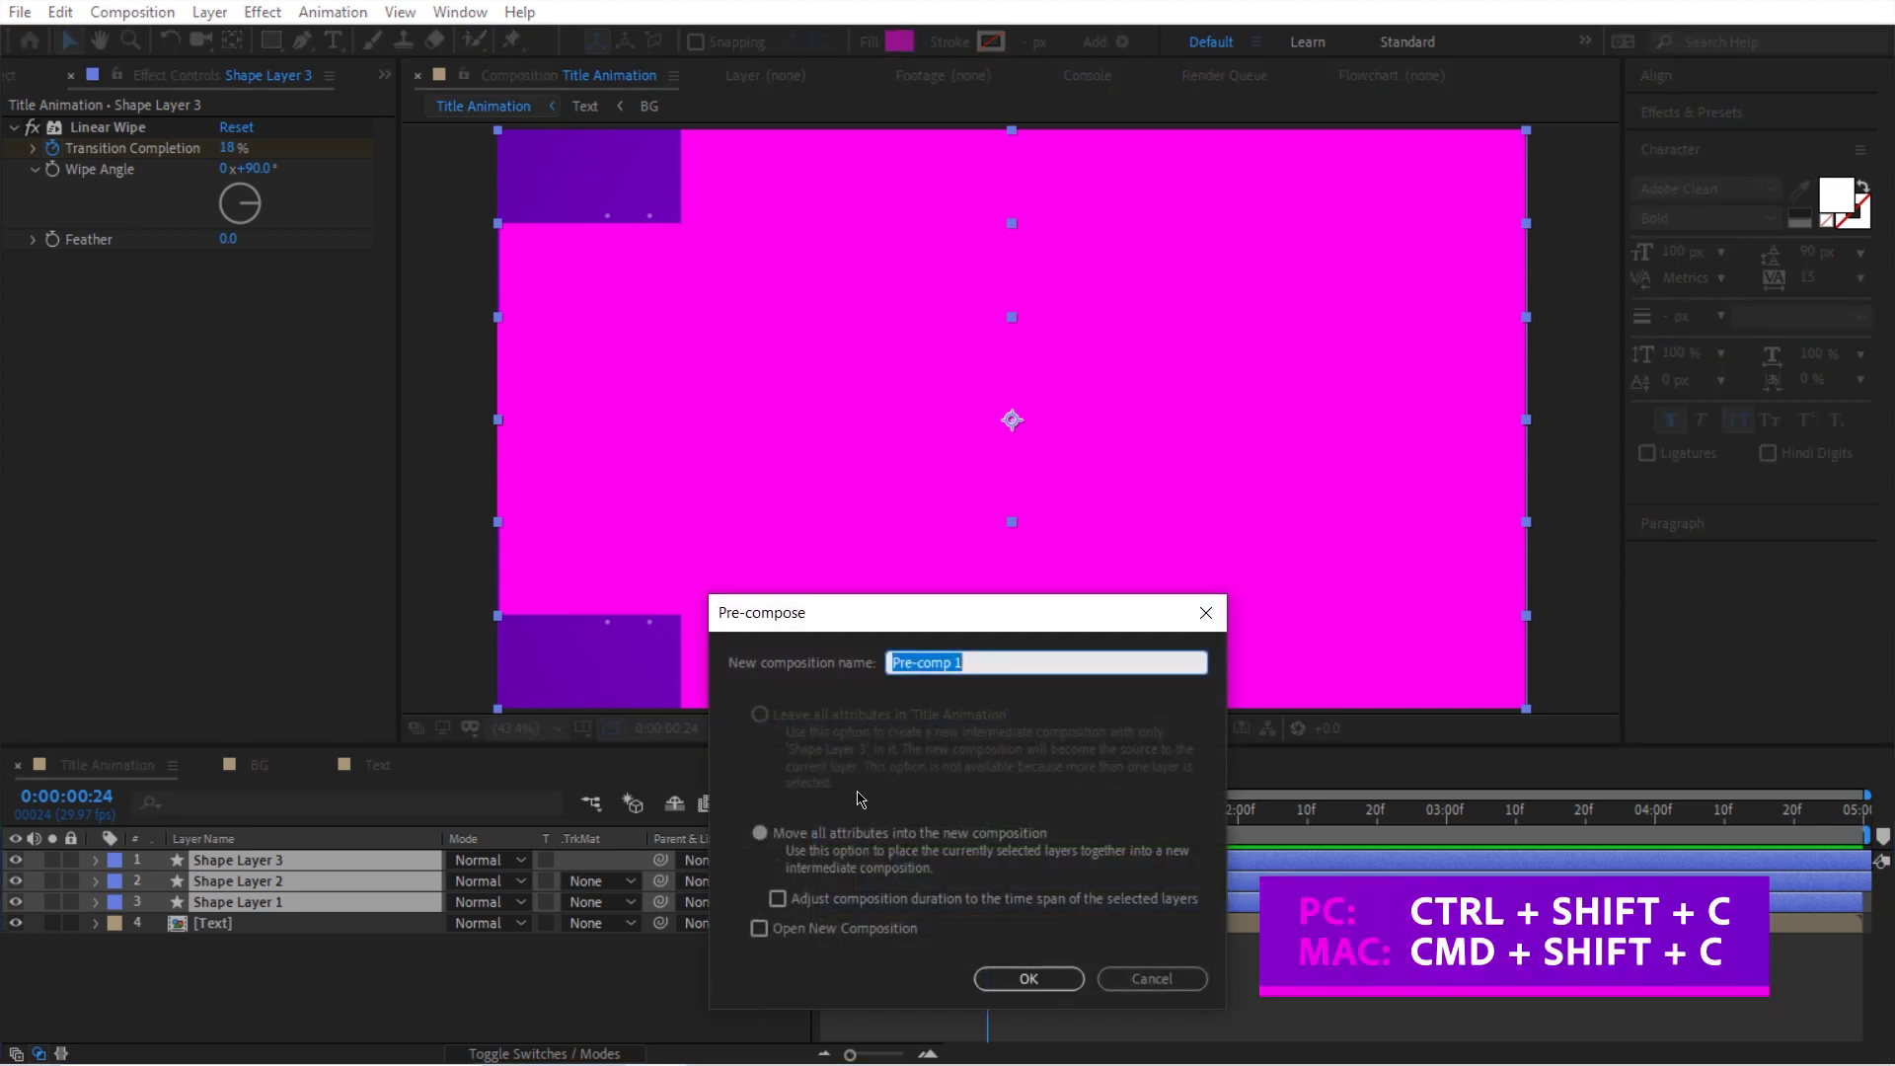
text(Wipe)
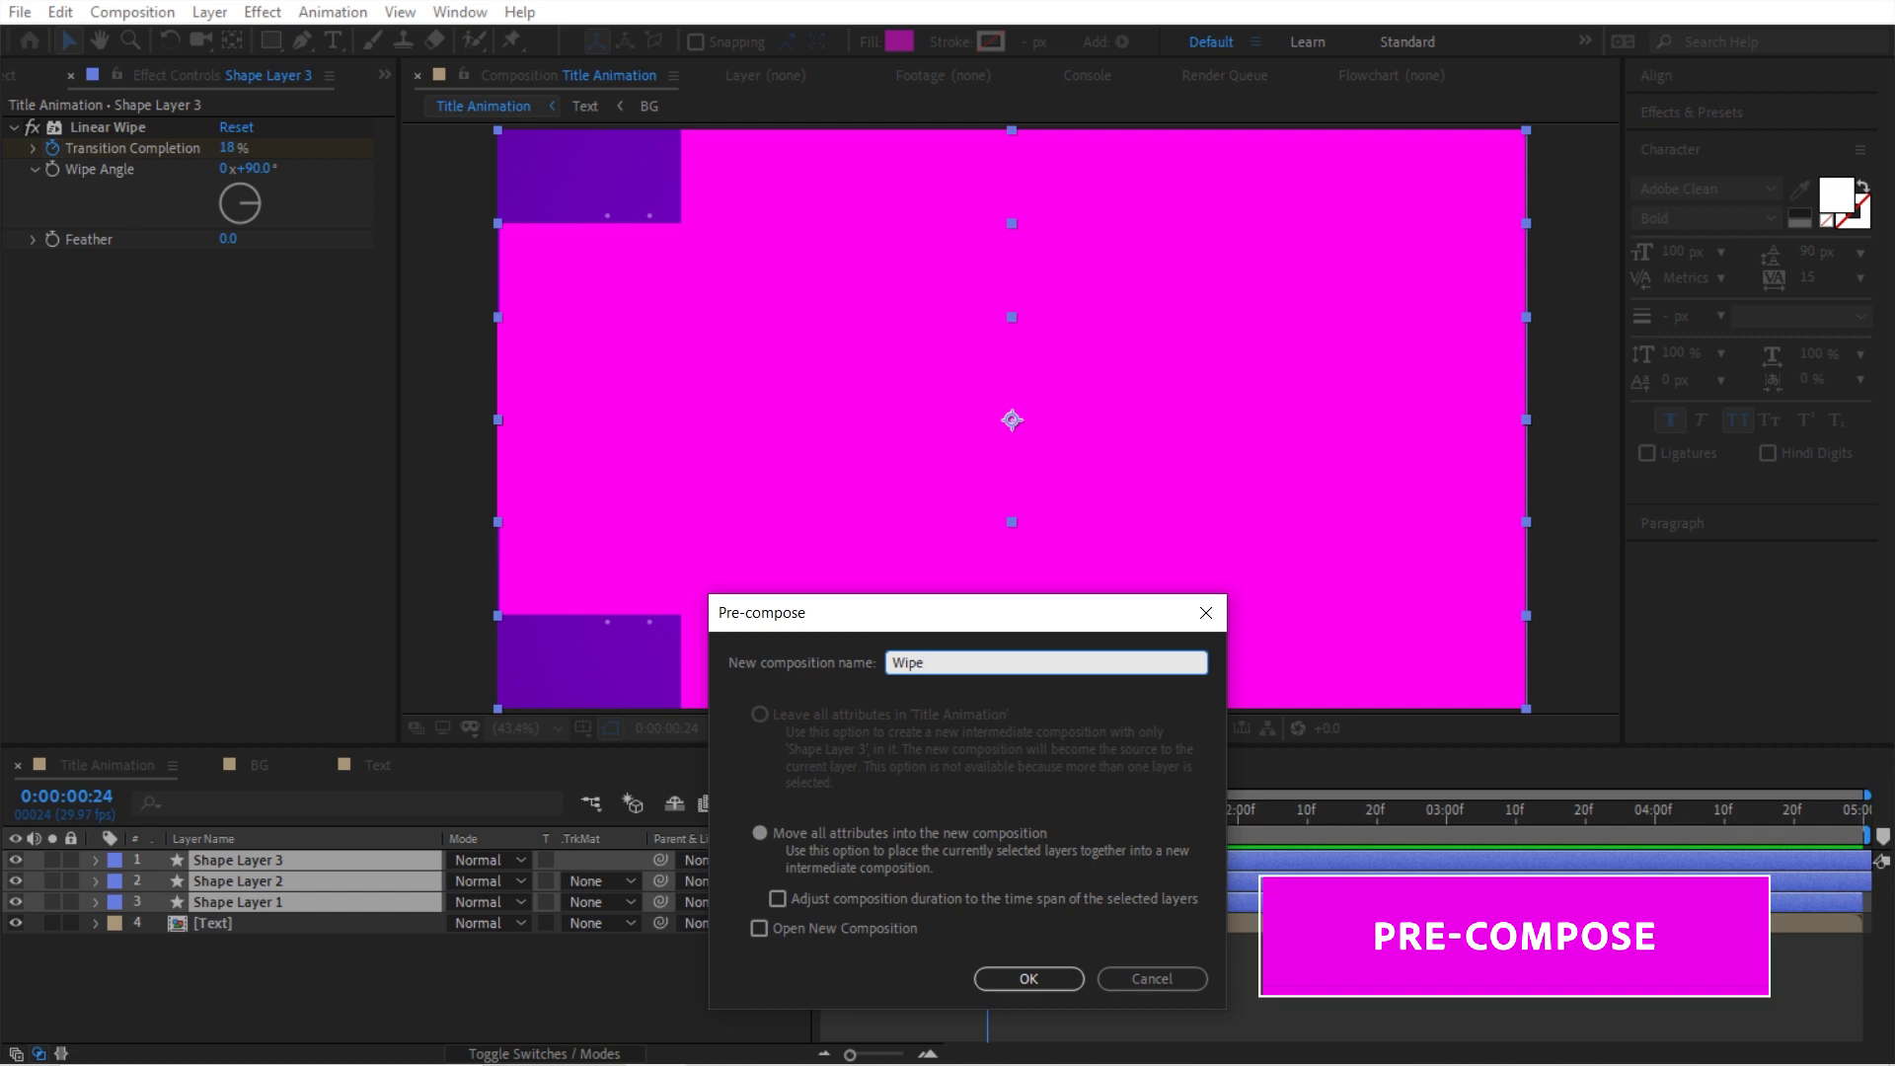
click(1031, 978)
click(69, 79)
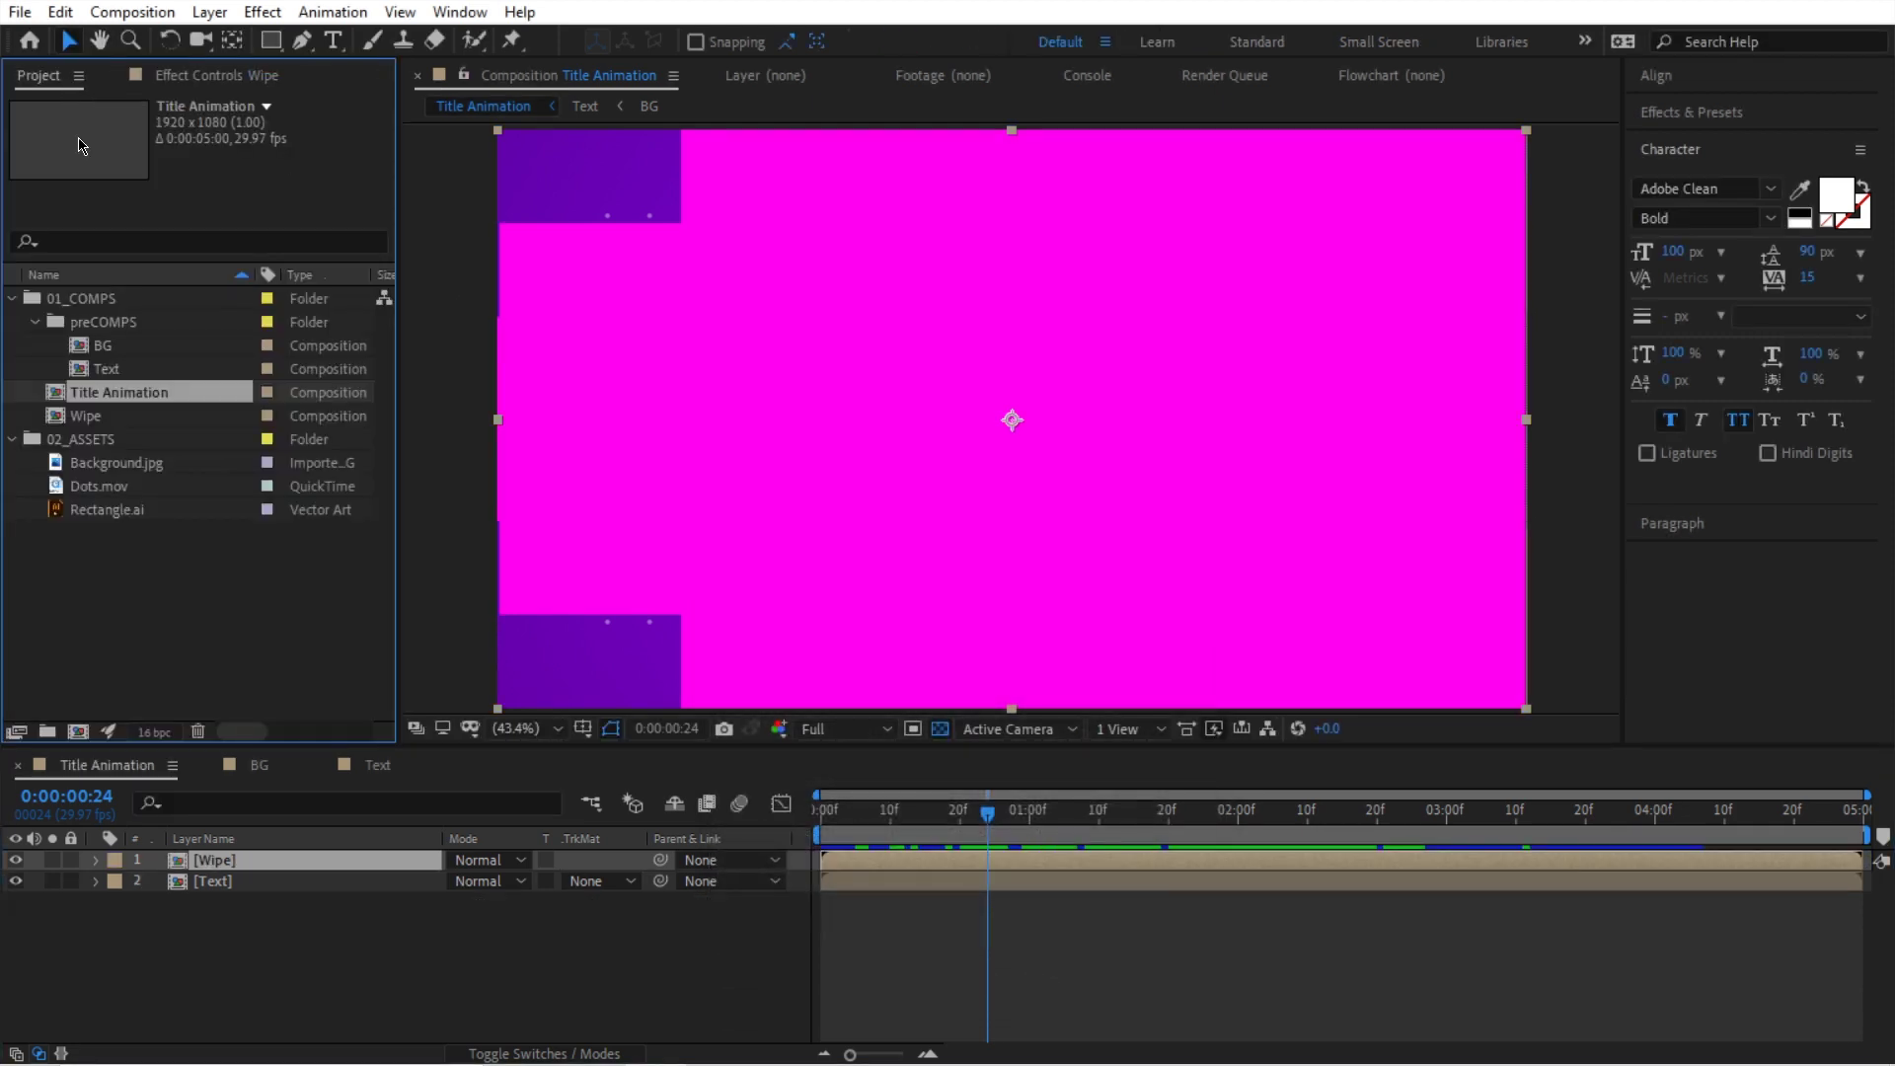
drag(87, 418, 133, 329)
Preview the Wipe layer, scrubbing from frame 1 to frame 9.
click(863, 859)
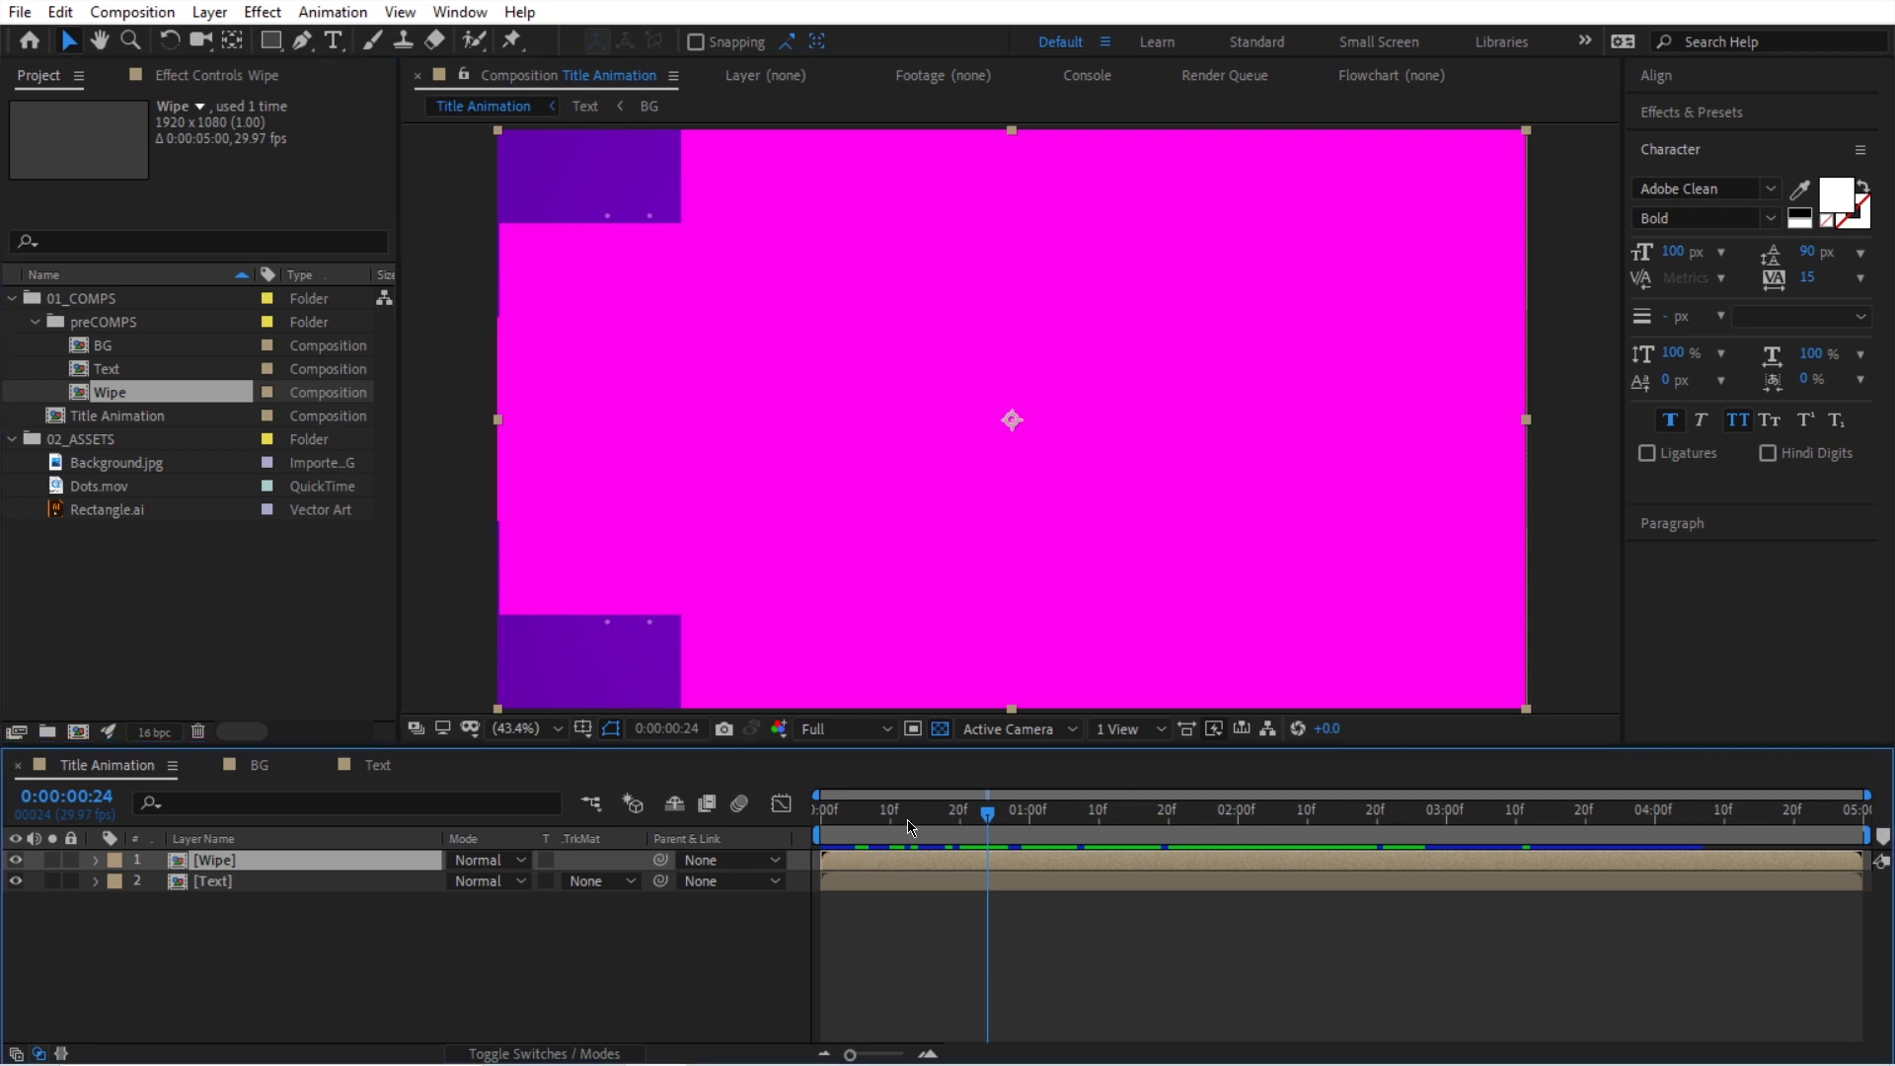
key(space)
click(855, 863)
click(827, 824)
drag(827, 823, 880, 827)
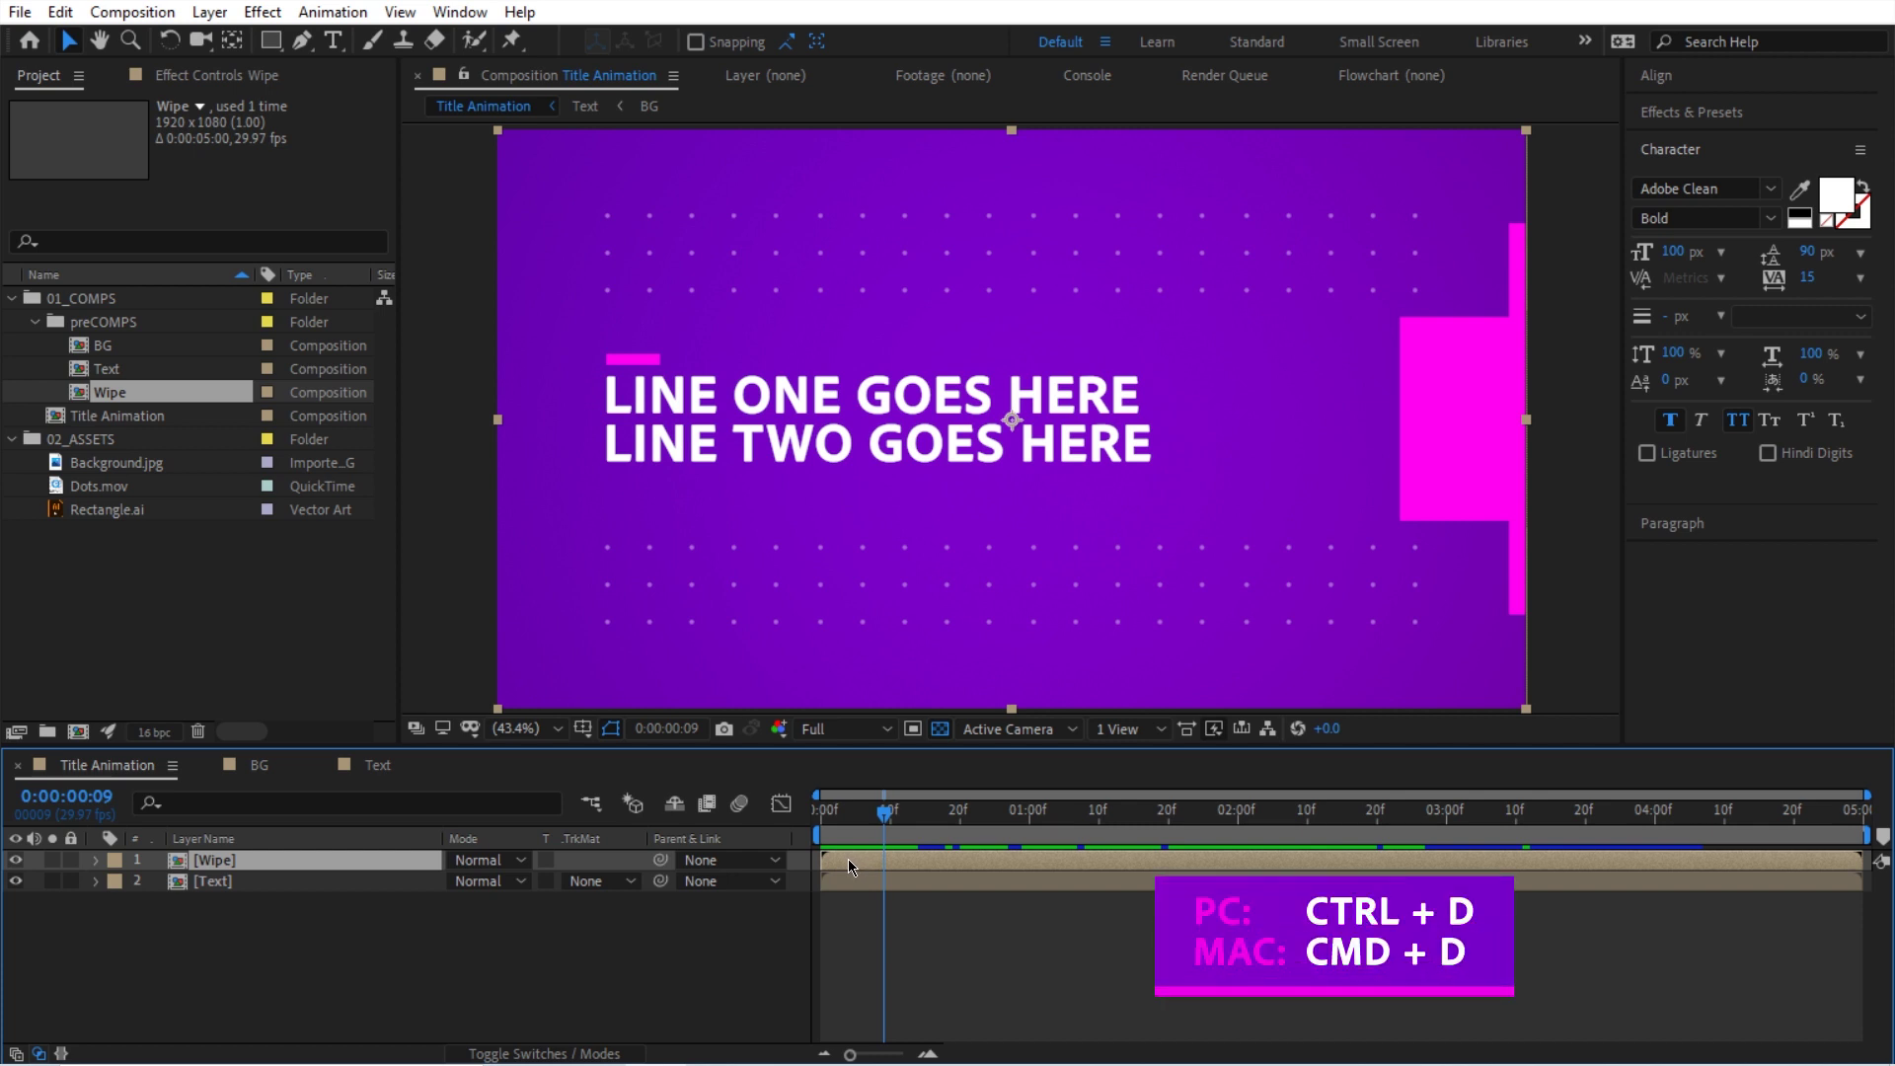
Duplicate the Wipe layer and shift the top copy a few frames later.
key(ctrl+d)
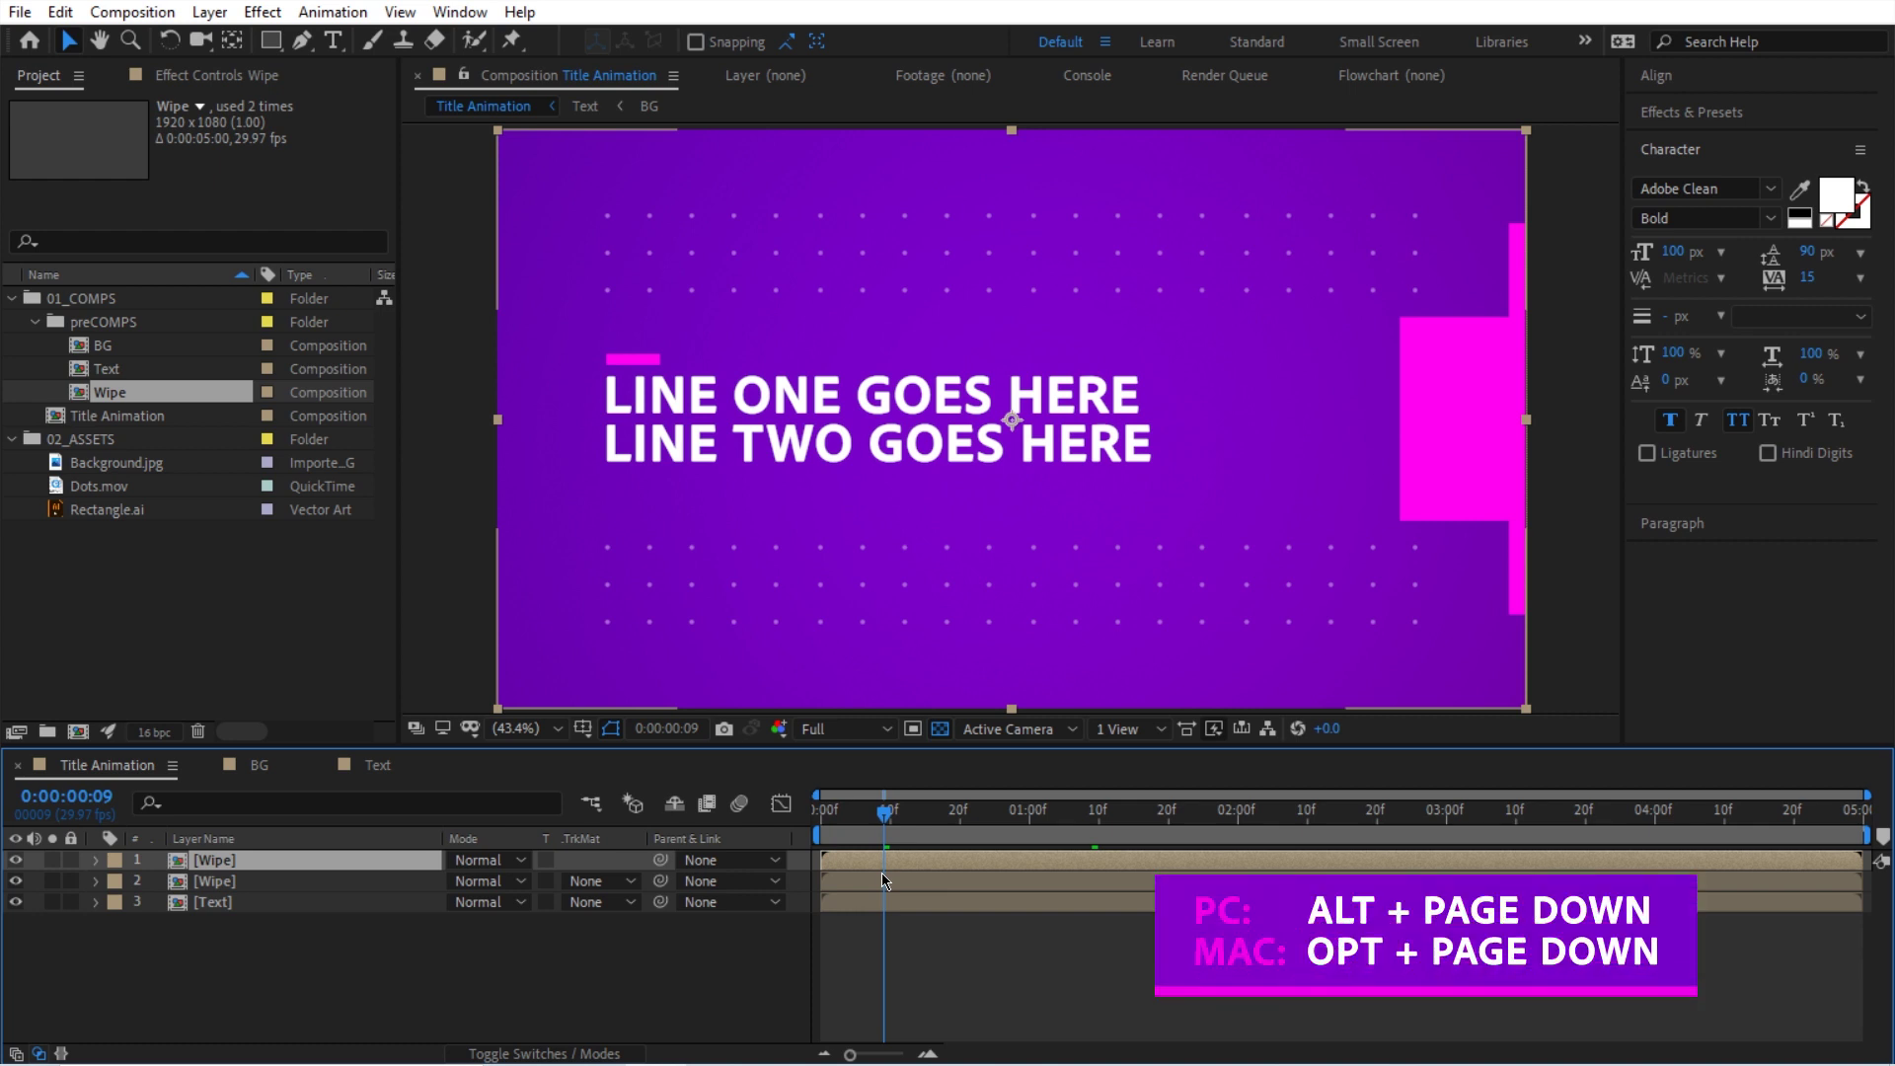
key(alt+Page_Down)
key(alt+Page_Down)
key(alt+Page_Down)
key(alt+Page_Down)
key(alt+Page_Down)
mouse_move(862, 823)
mouse_down()
mouse_move(829, 823)
mouse_move(877, 815)
mouse_up()
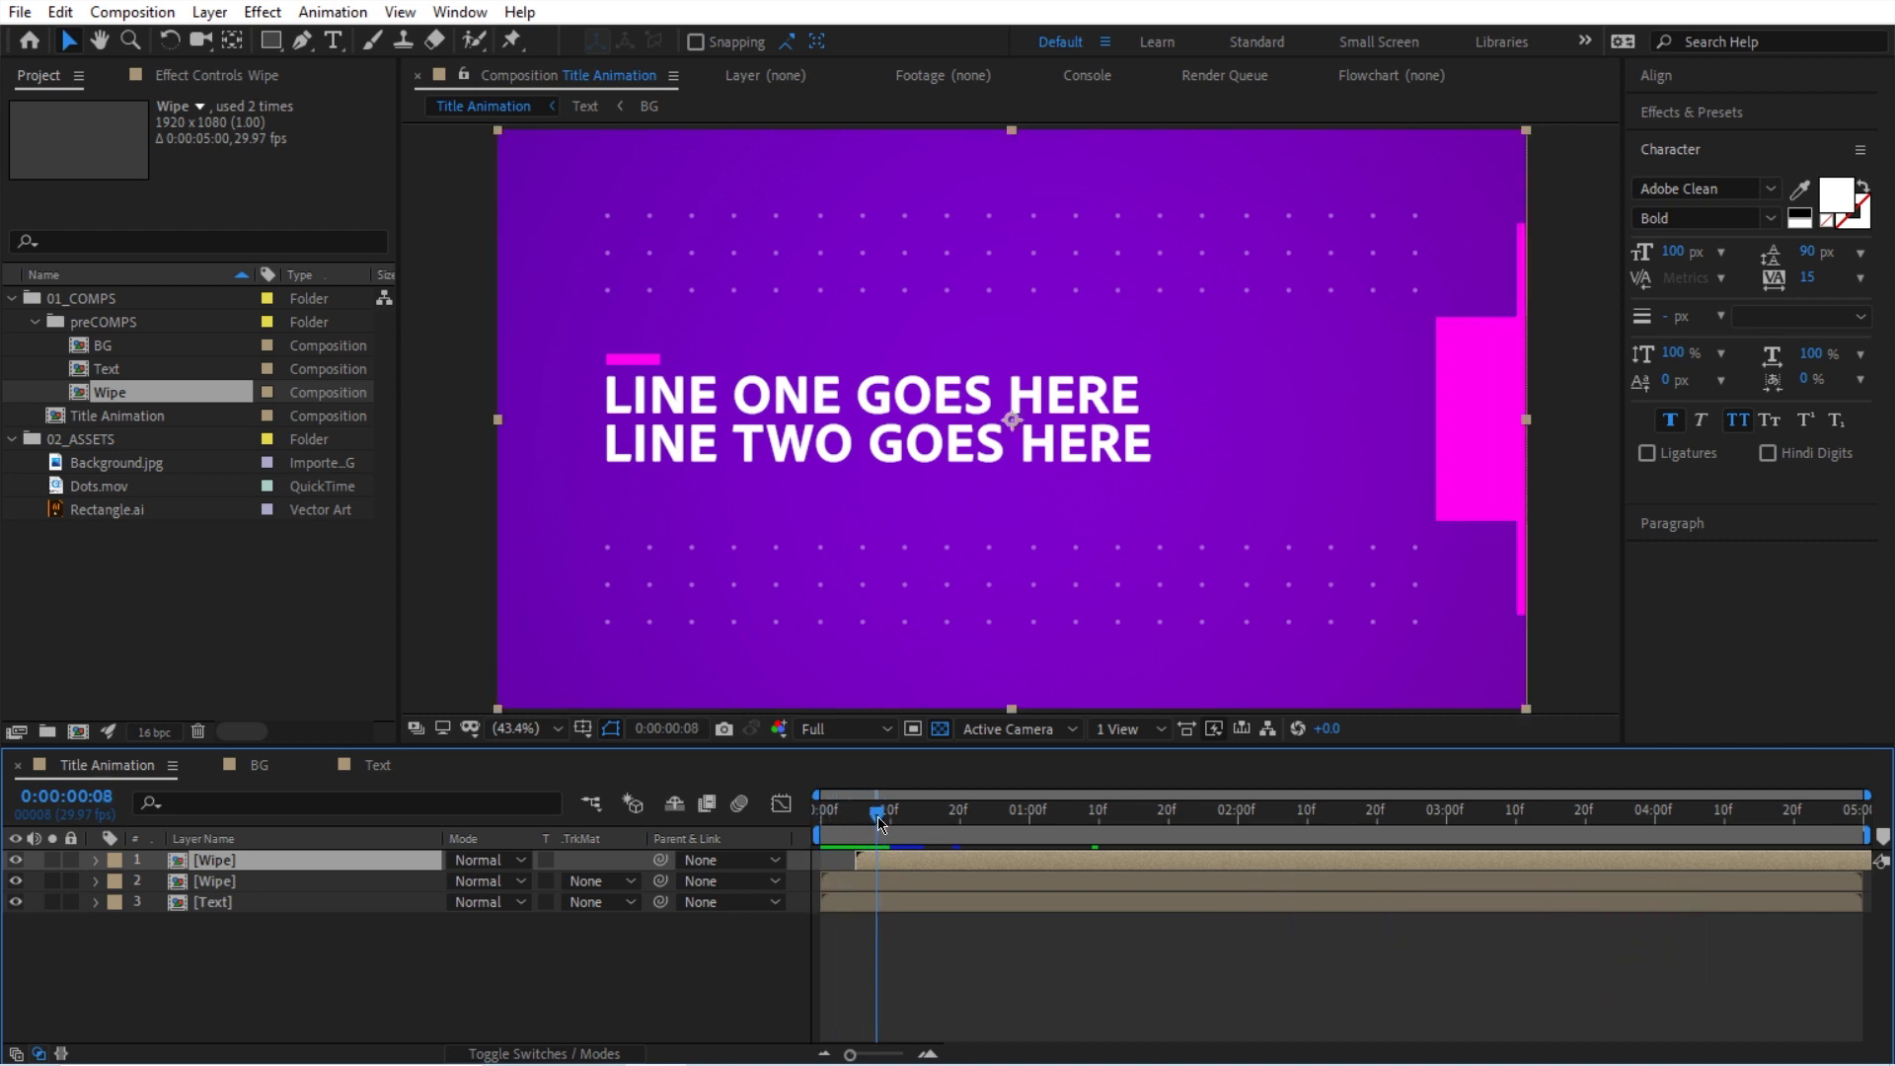
Solo the top Wipe and Text layers to compare the offset at frames 20, 7 and 16, then unsolo.
click(54, 861)
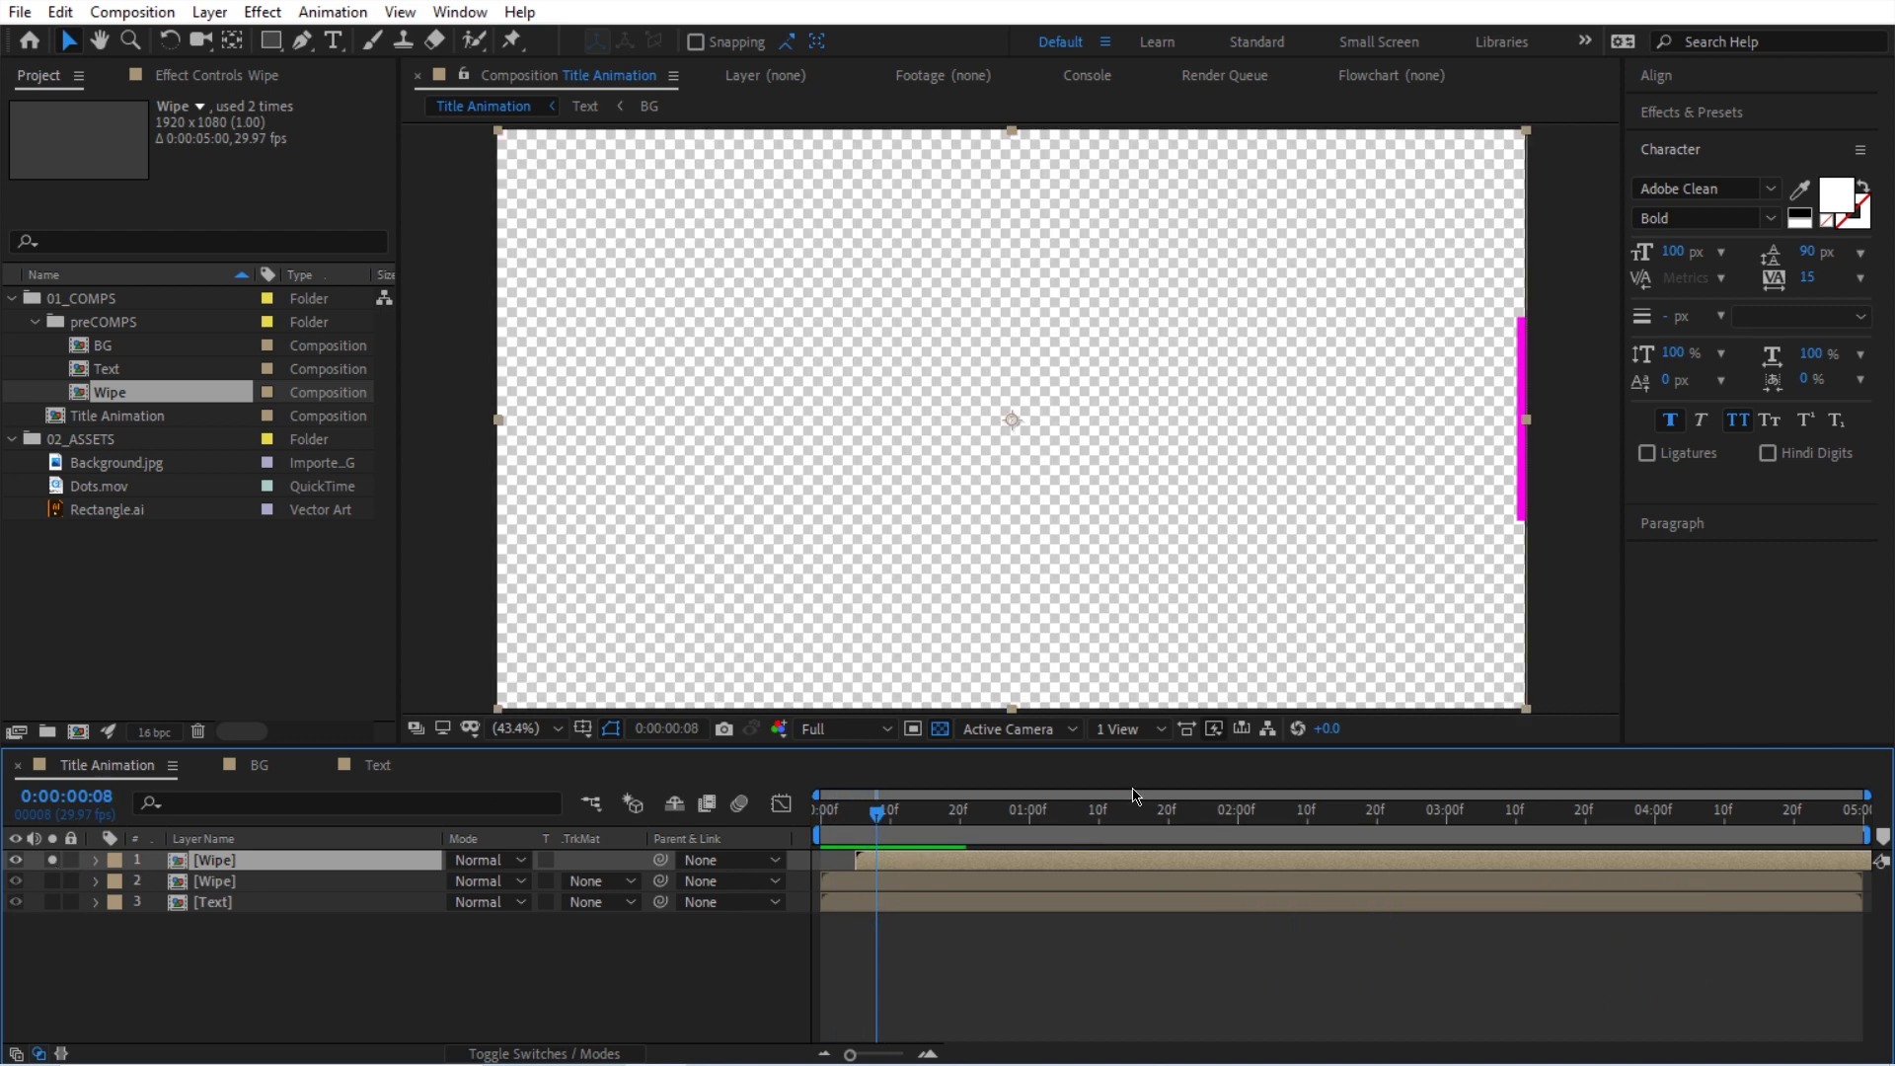
key(k)
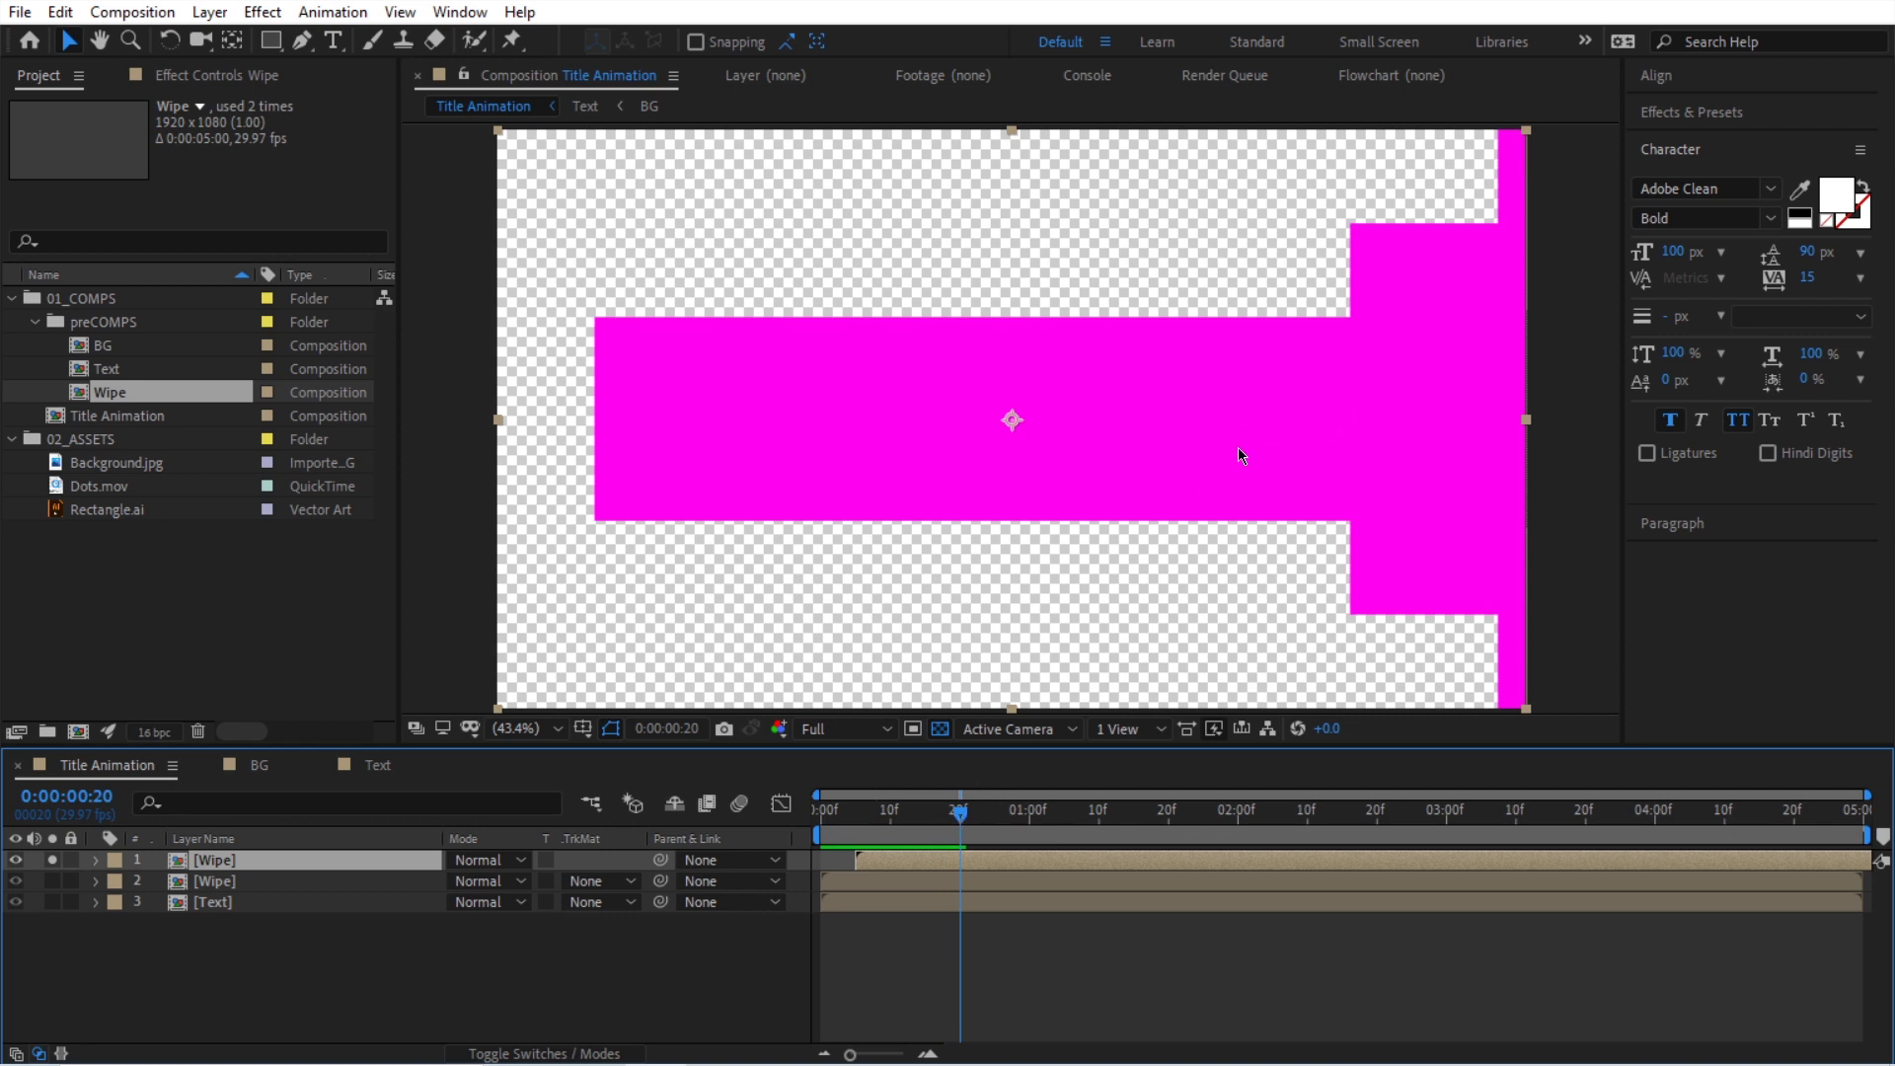
drag(890, 821, 869, 822)
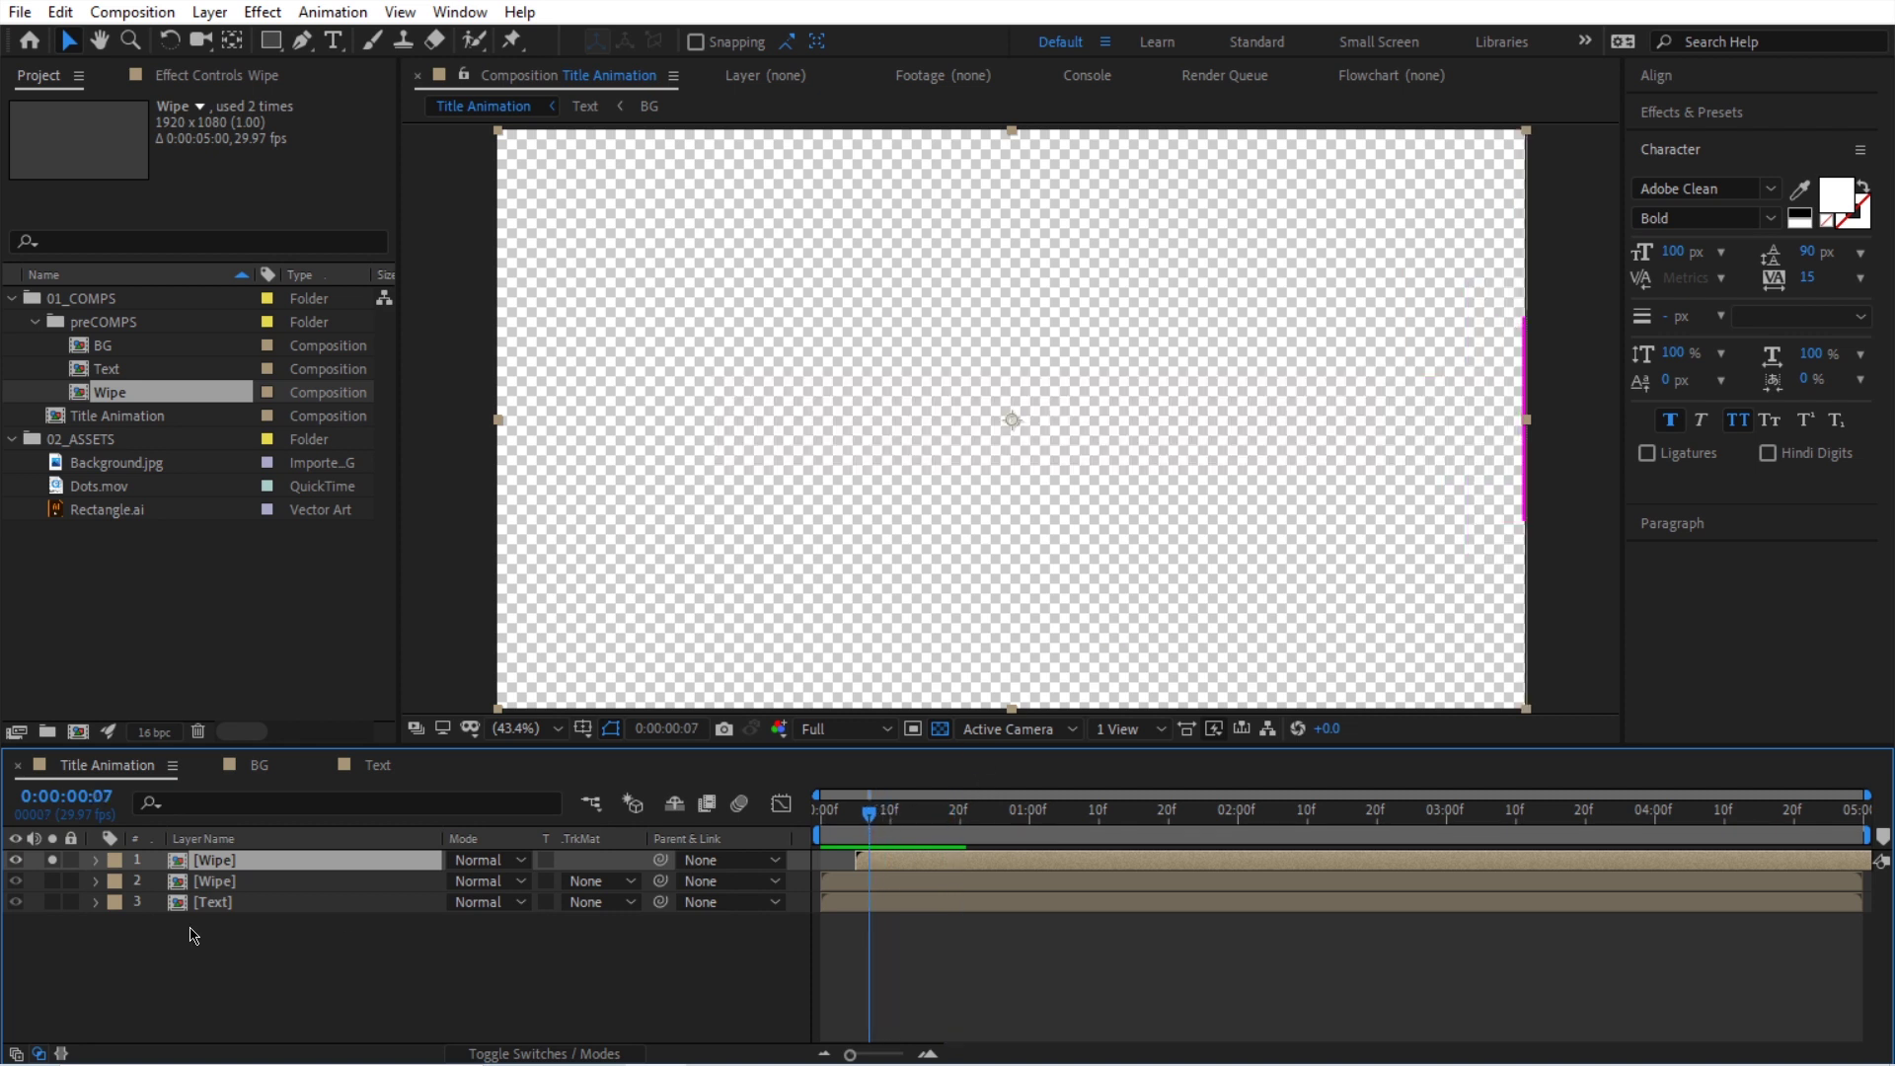
click(54, 902)
click(53, 903)
drag(889, 817, 927, 819)
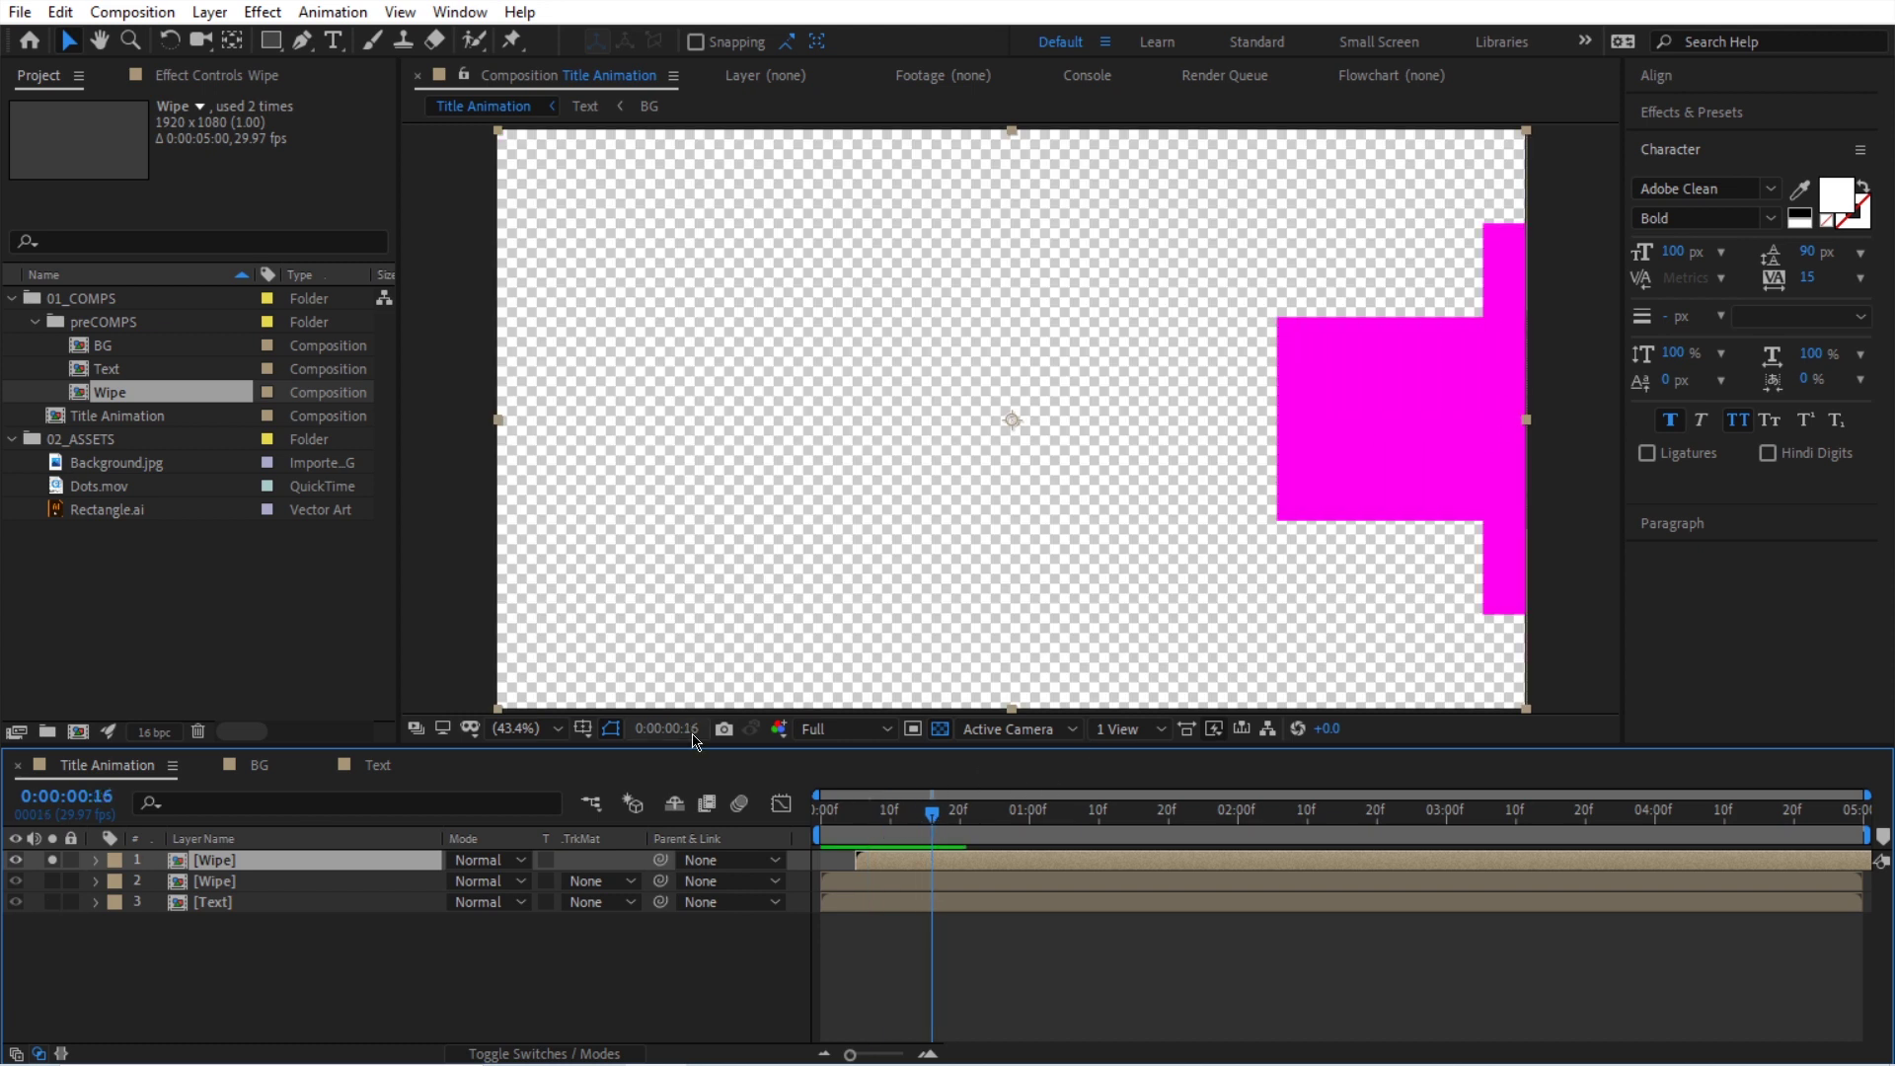
click(53, 860)
Move Text above the lower Wipe and set its Track Matte to Alpha Matte "[Wipe]".
click(225, 906)
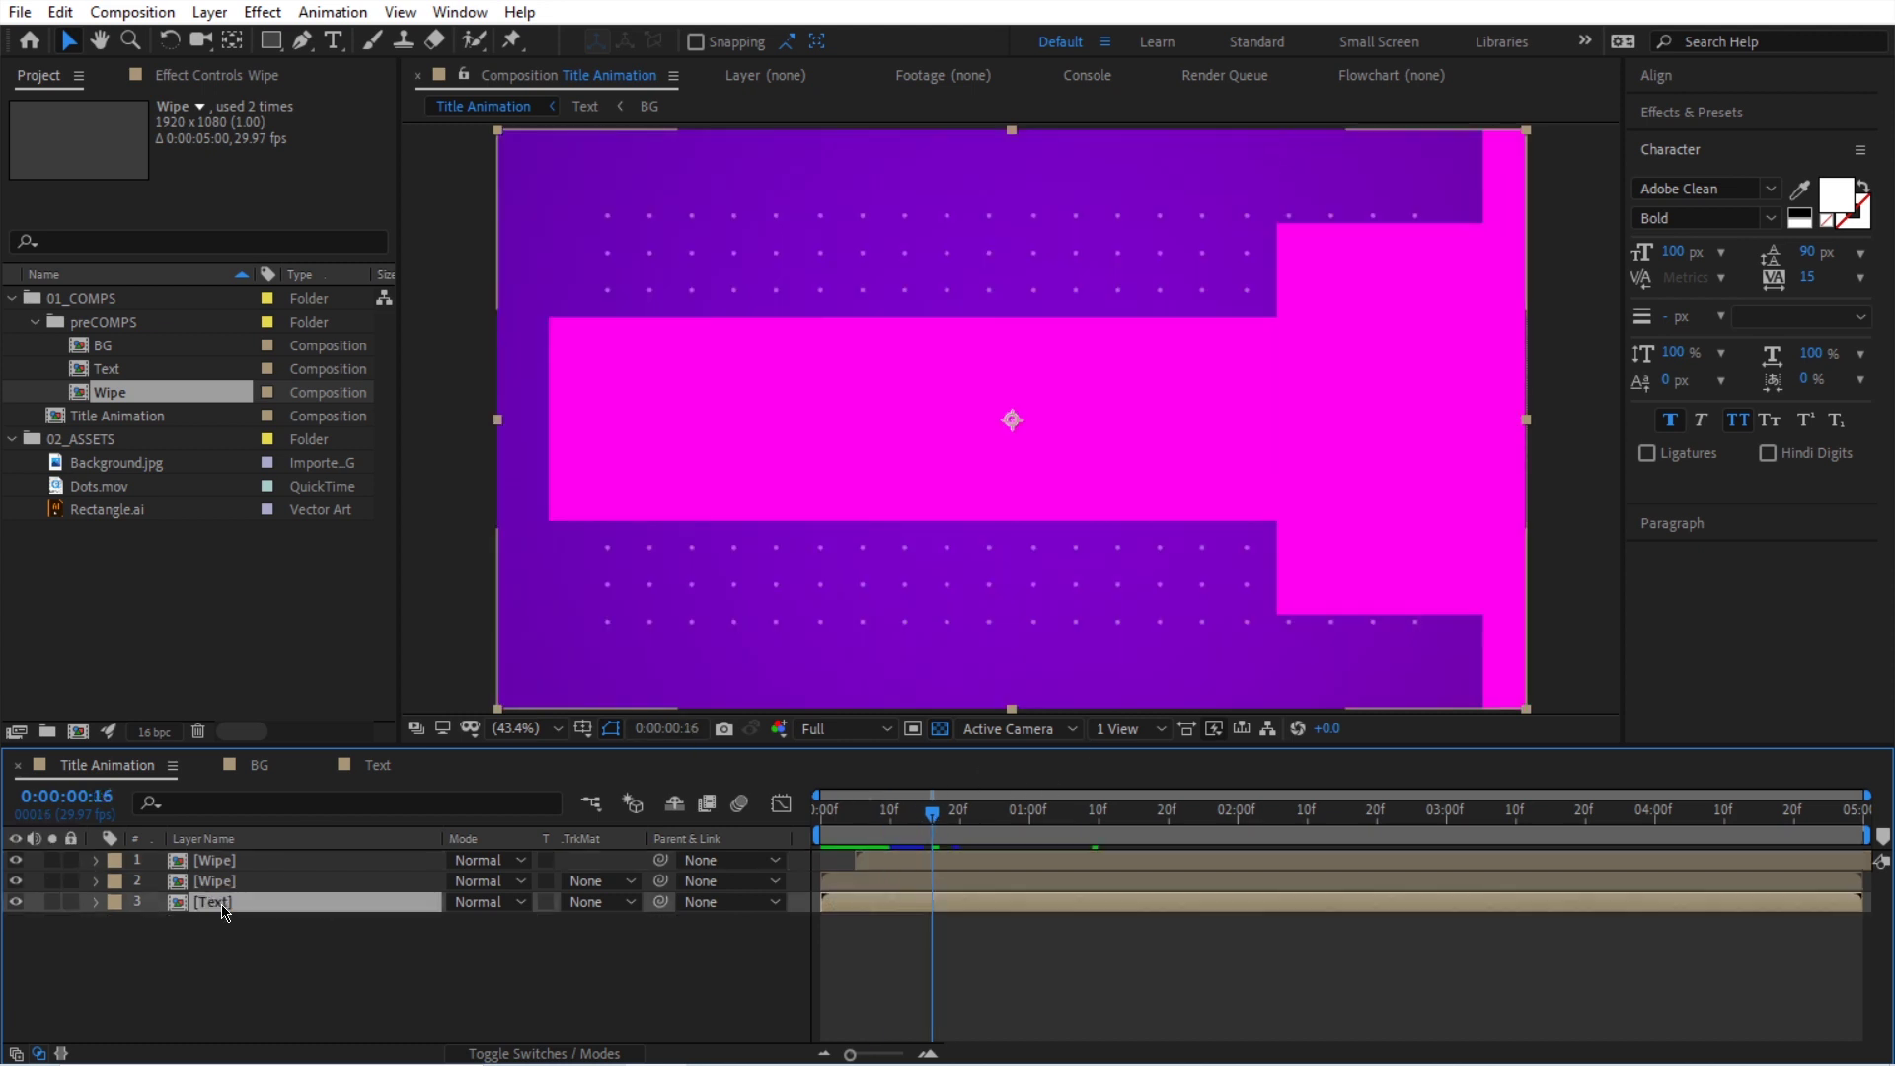
drag(223, 906, 225, 873)
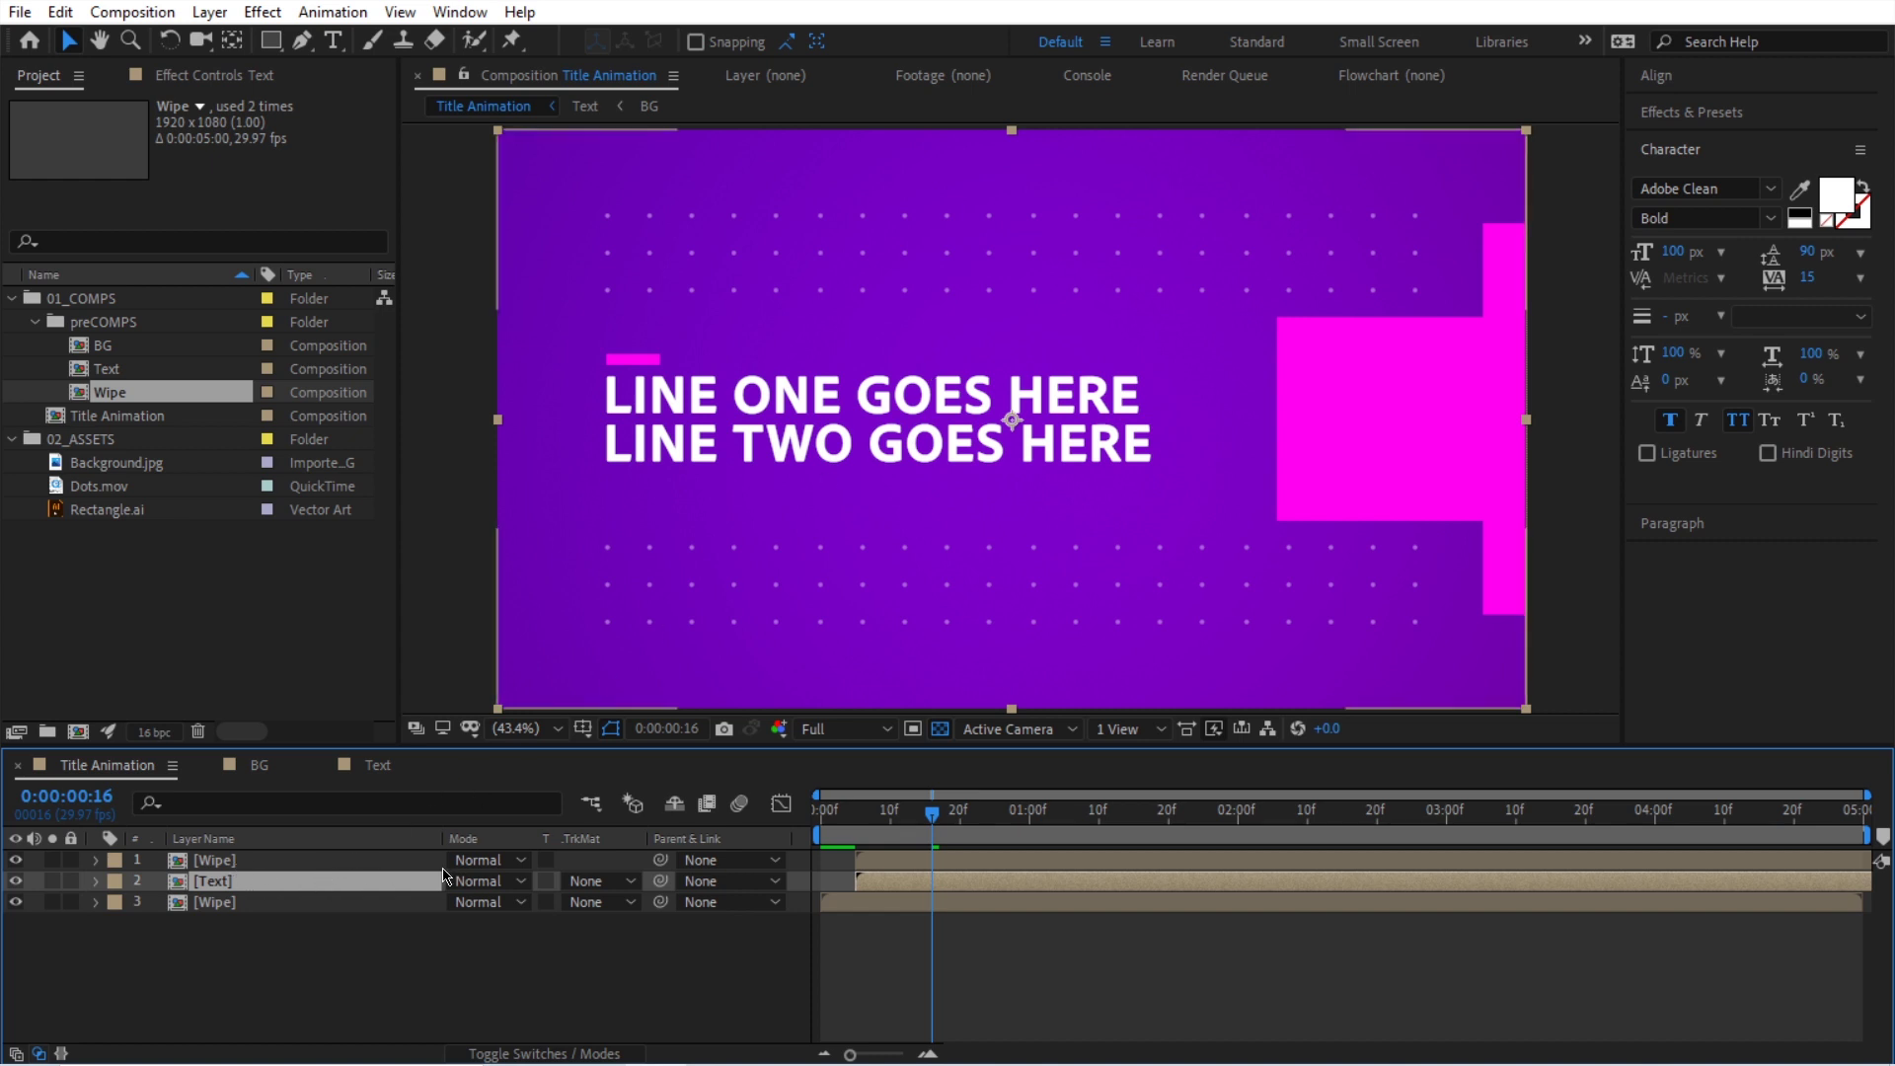
click(589, 882)
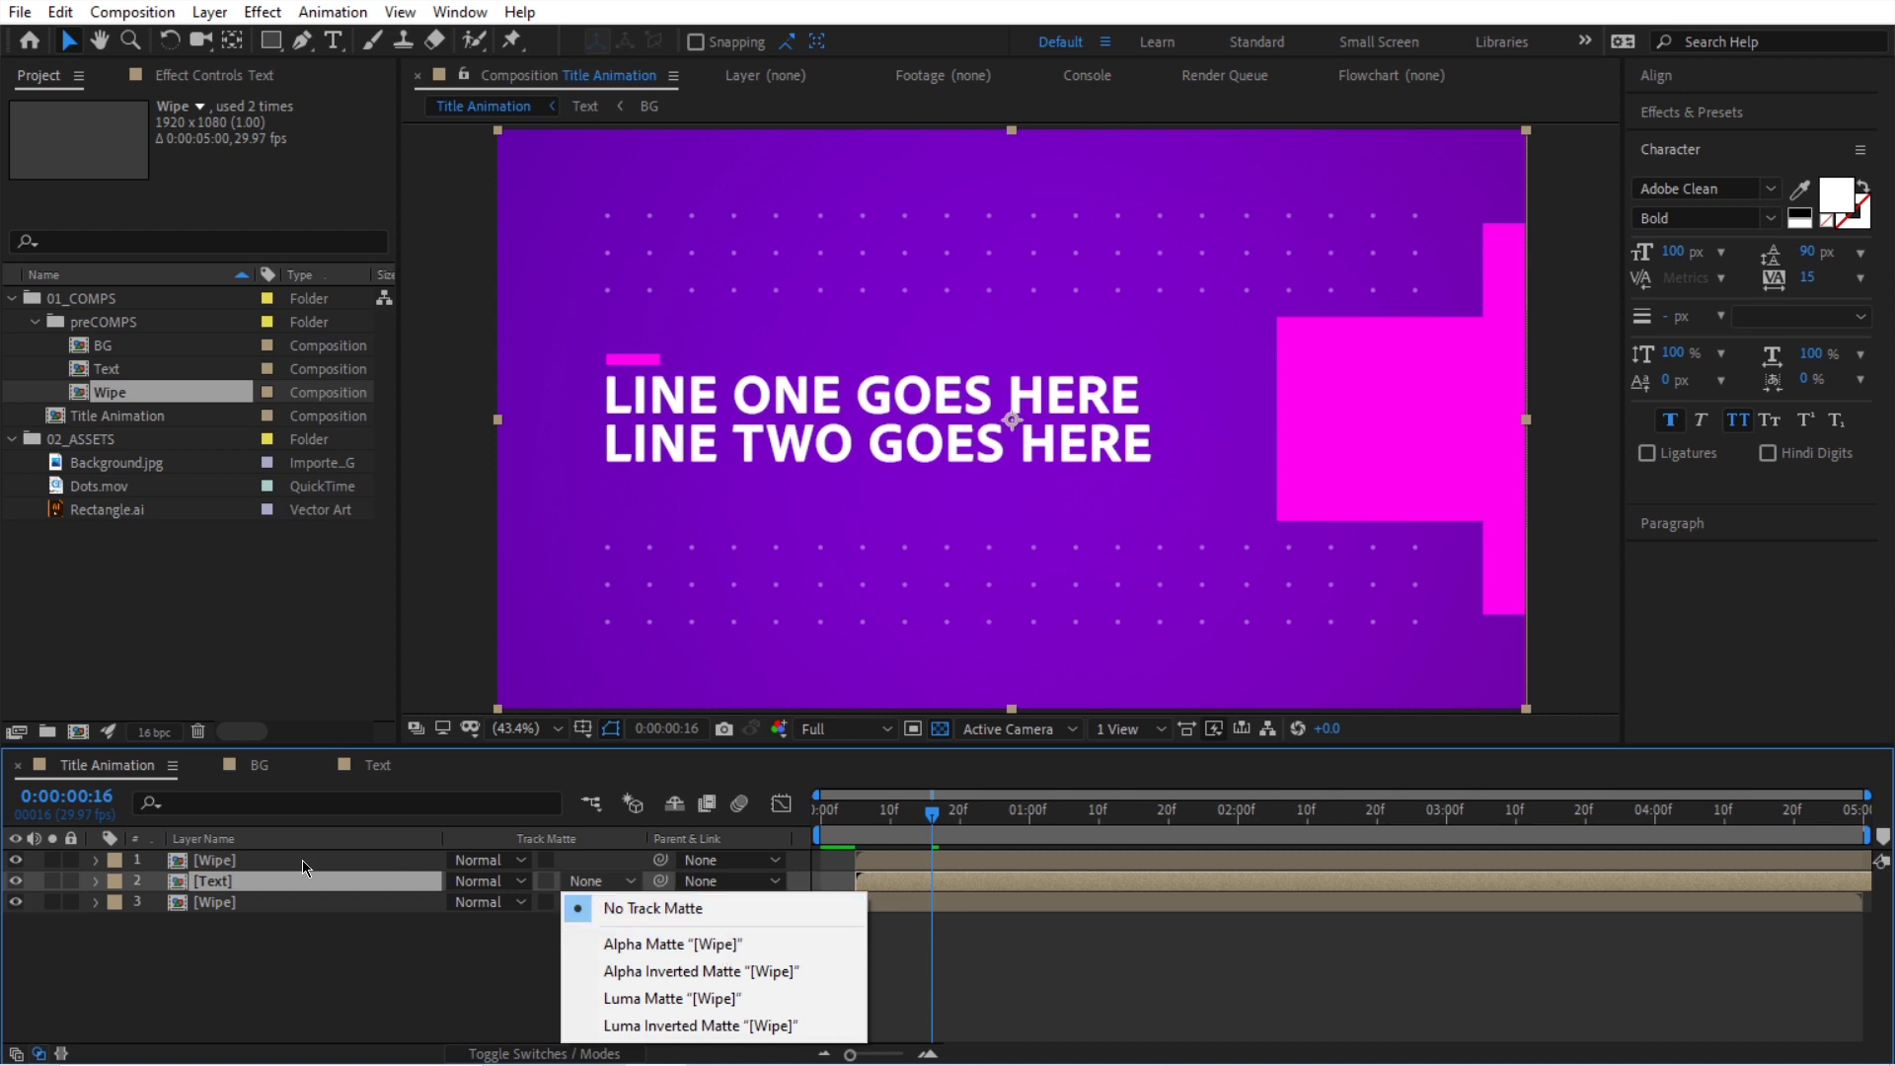
click(689, 952)
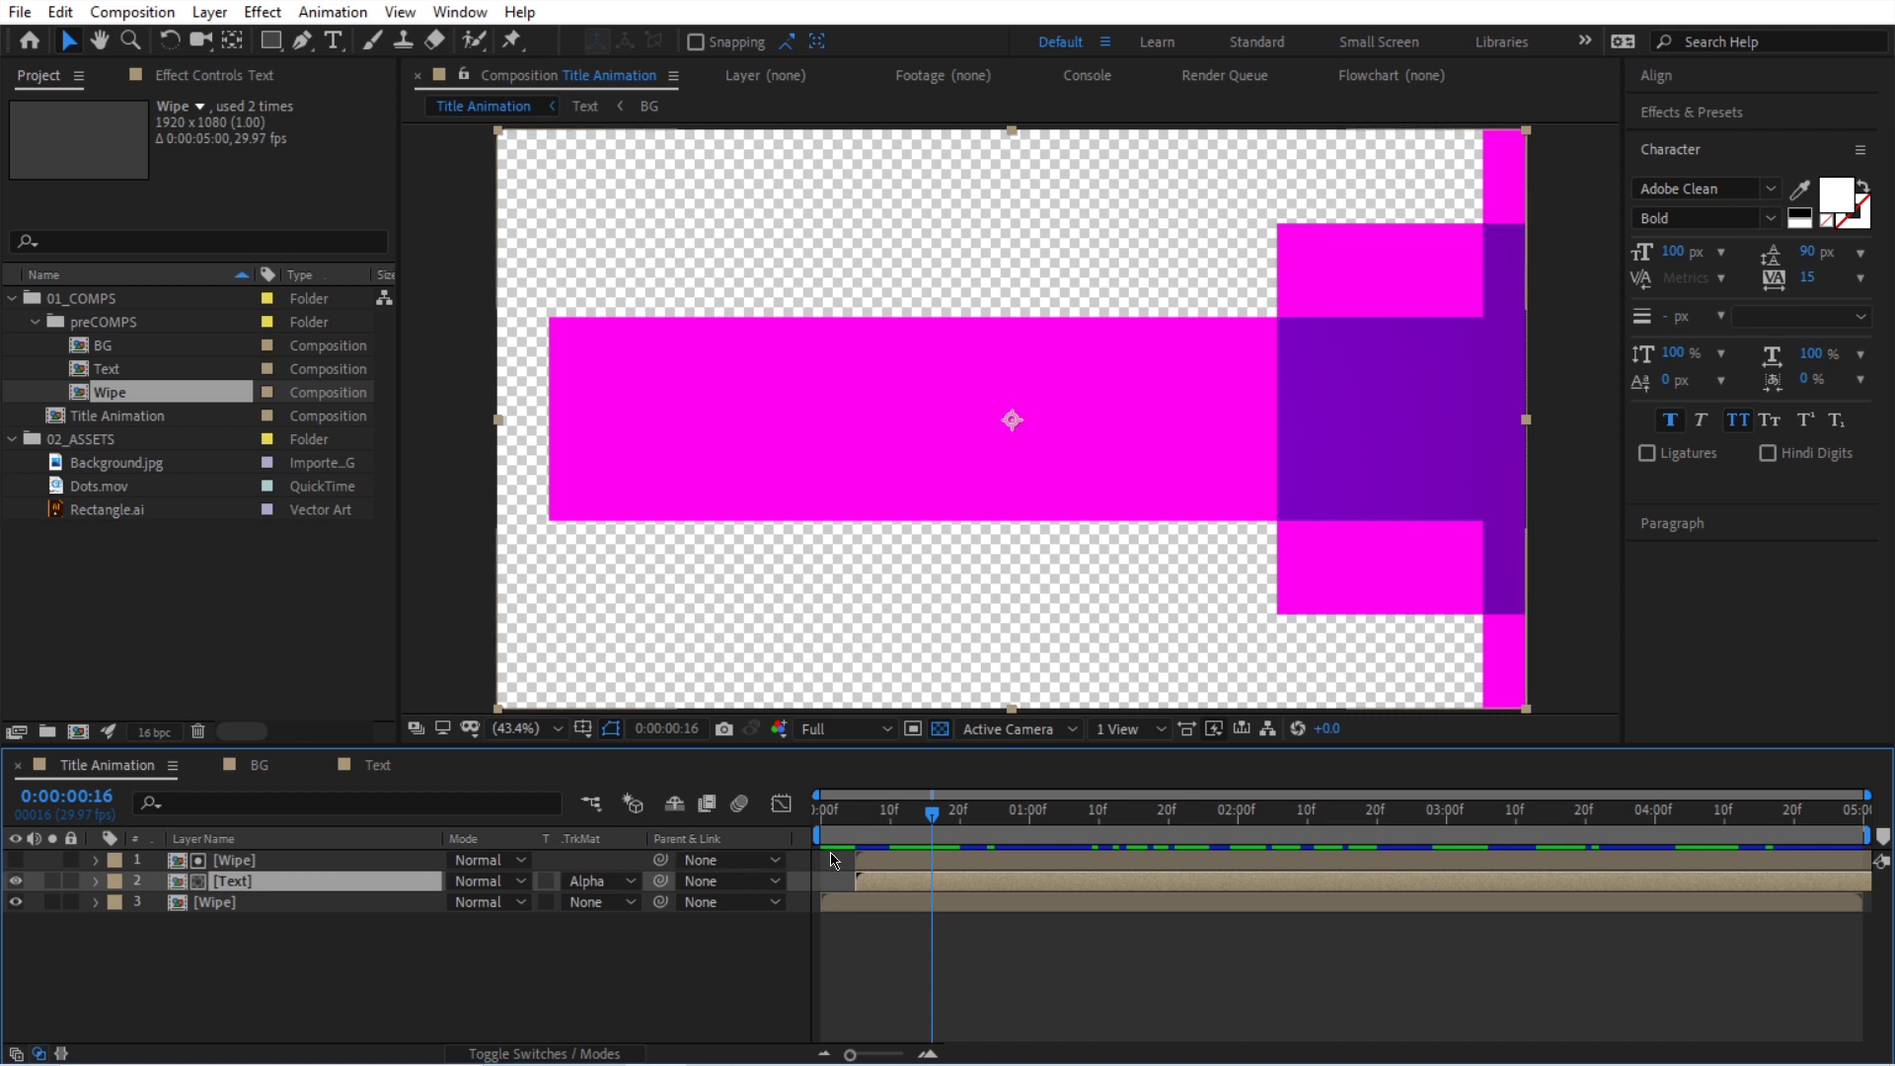
Preview the title reveal, scrubbing the first 12 frames and then playing it.
click(822, 823)
drag(821, 823, 1008, 822)
key(space)
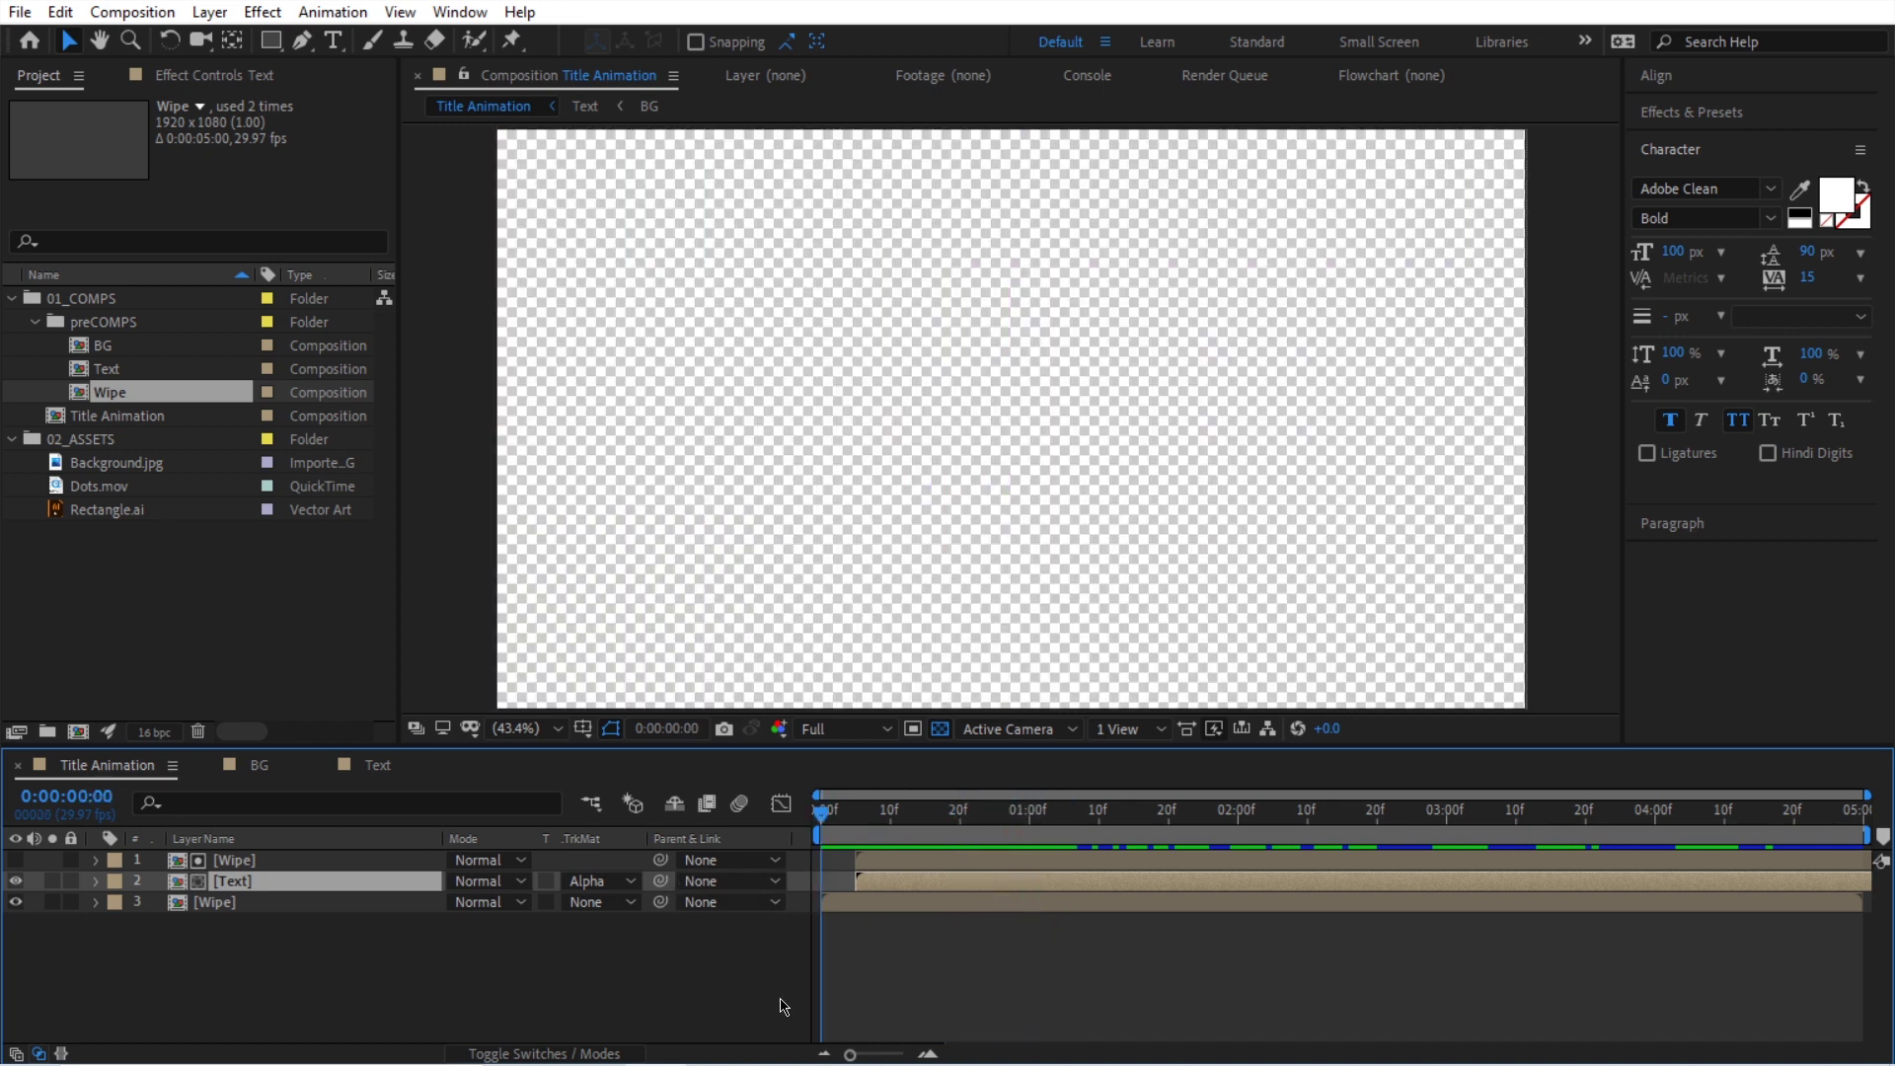